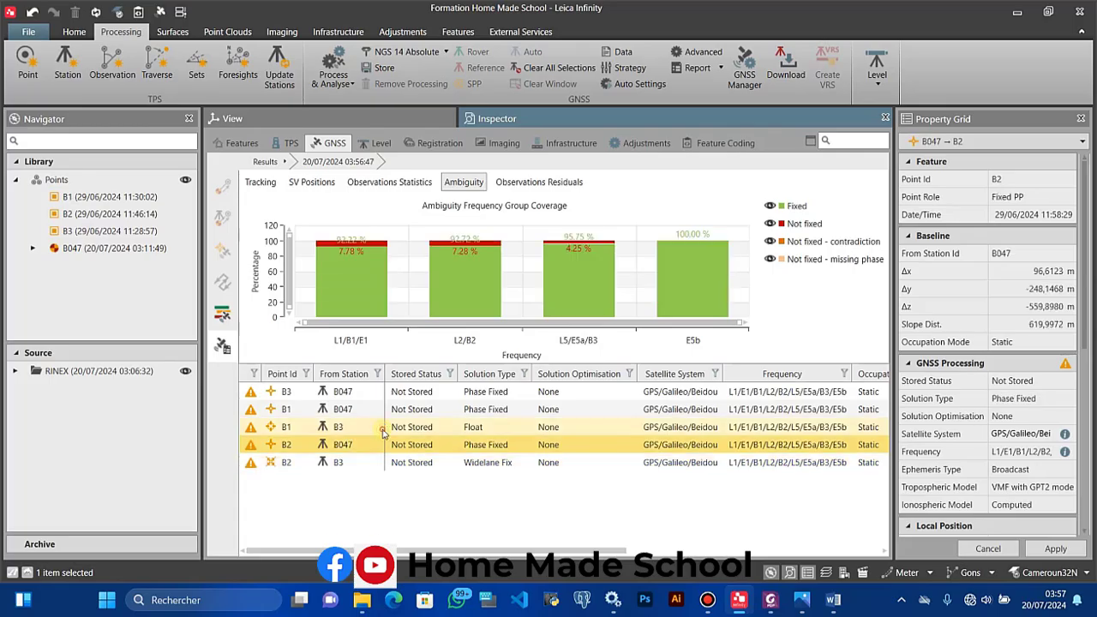
Review the ambiguity statistics of the B3 to B1 baseline and call up its single-difference observation residuals
{"action": "left_click", "coordinate": [391, 409]}
{"action": "left_click", "coordinate": [395, 429]}
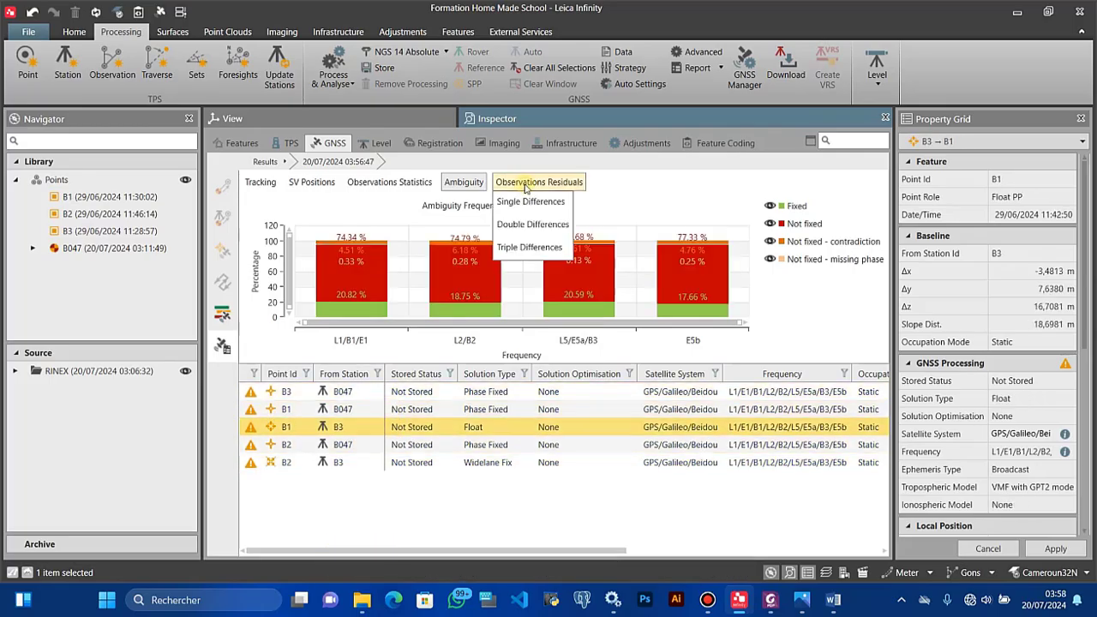
{"action": "left_click", "coordinate": [523, 182]}
{"action": "left_click", "coordinate": [553, 202]}
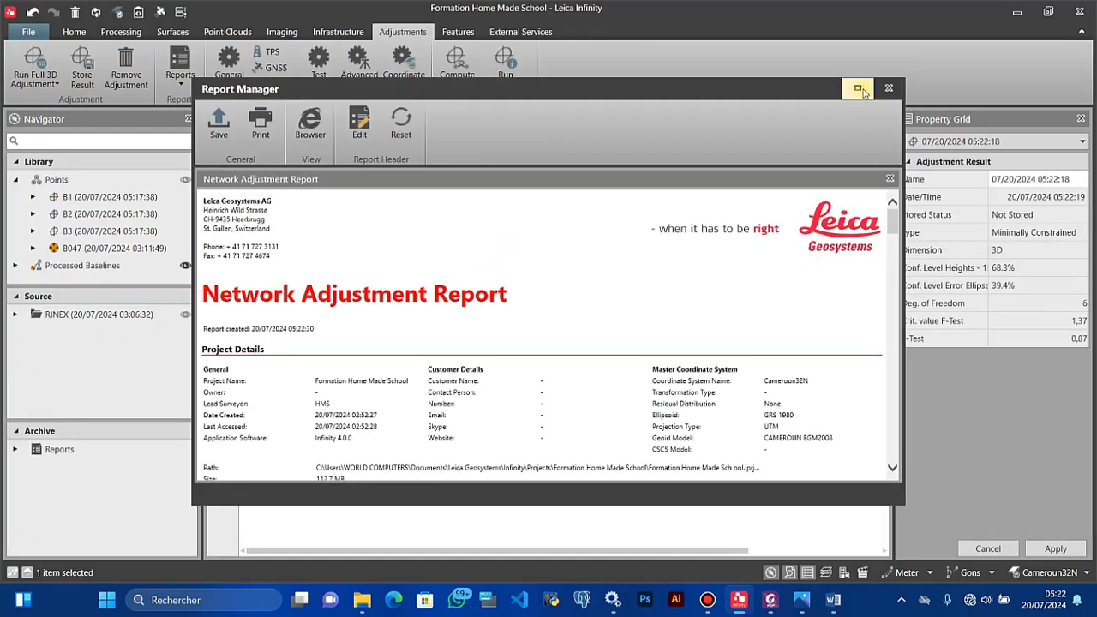
Enlarge the Network Adjustment Report and read through its contents
{"action": "left_click", "coordinate": [858, 88]}
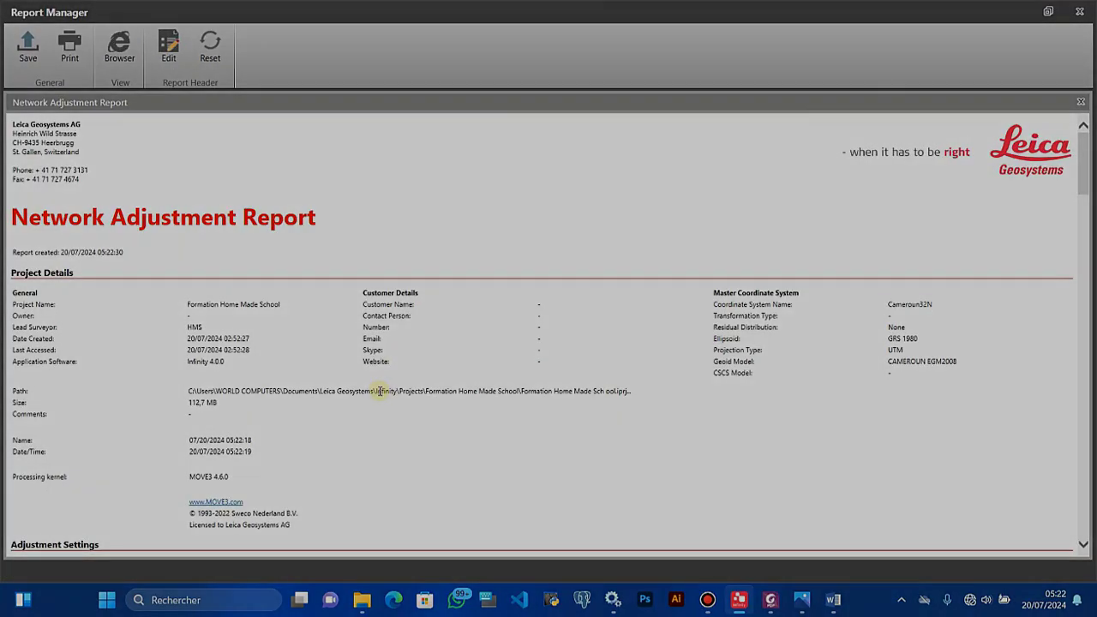
{"action": "scroll", "coordinate": [409, 365], "scroll_direction": "down", "scroll_amount": 10}
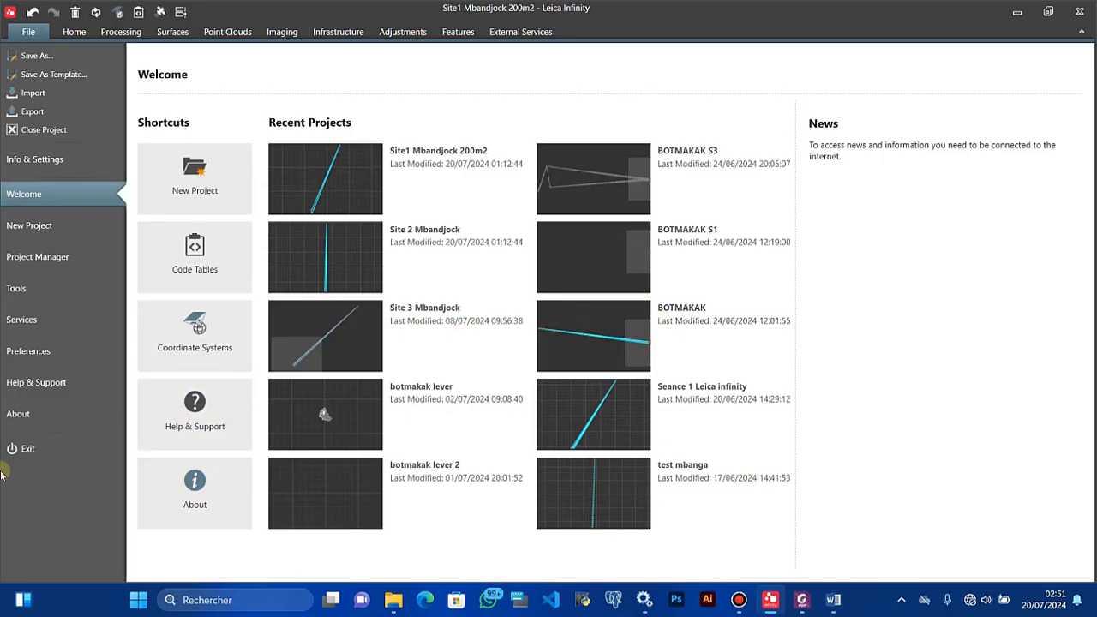
View the software's version and licence information
{"action": "left_click", "coordinate": [17, 419]}
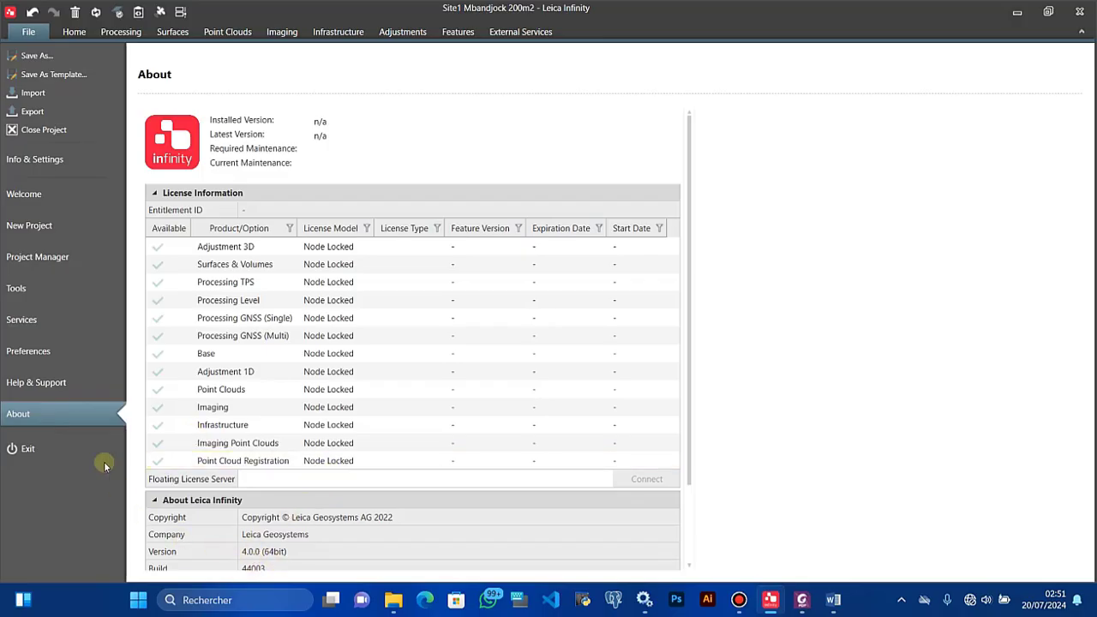
Create a new project named "Formation Home Made School" with HMS as lead surveyor
{"action": "left_click", "coordinate": [60, 204]}
{"action": "left_click", "coordinate": [181, 185]}
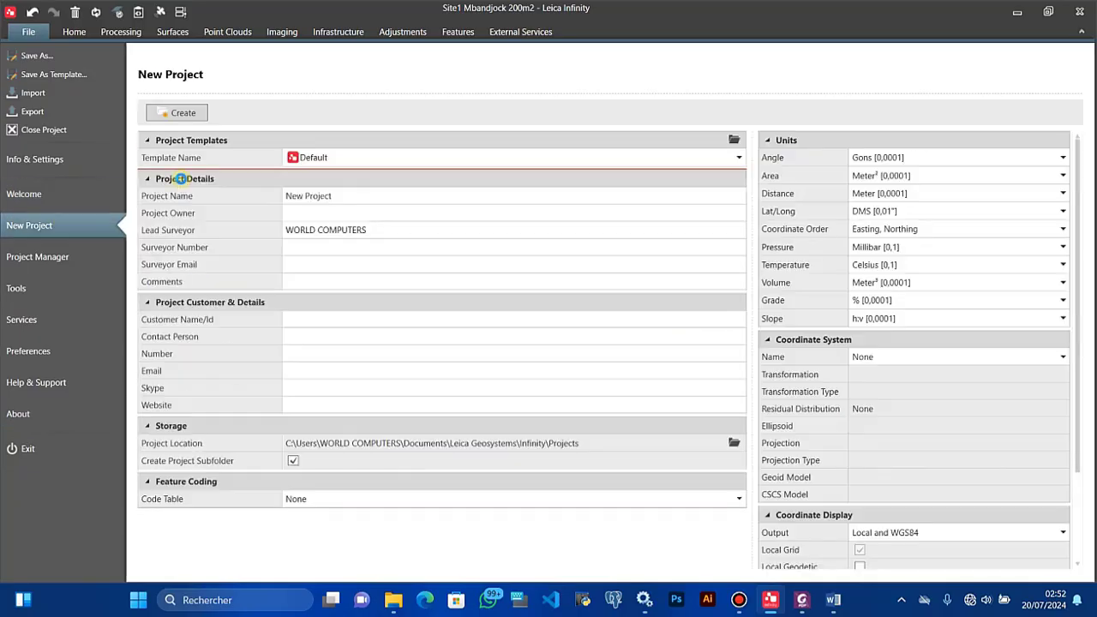
{"action": "left_click_drag", "start_coordinate": [337, 195], "coordinate": [260, 196]}
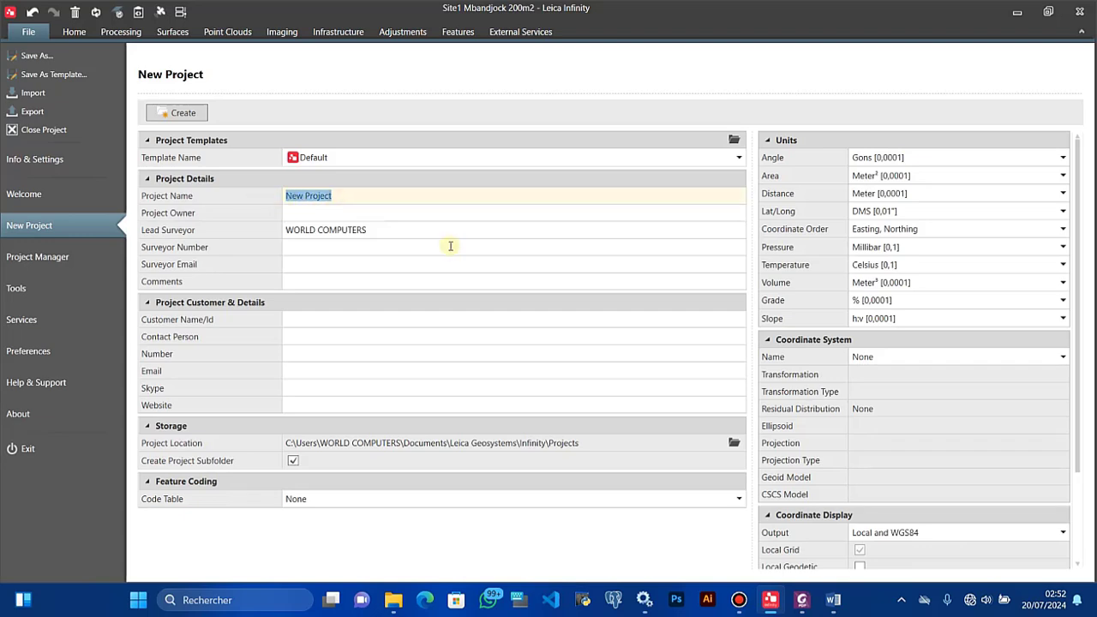
{"action": "type", "text": "Formation Home Made School"}
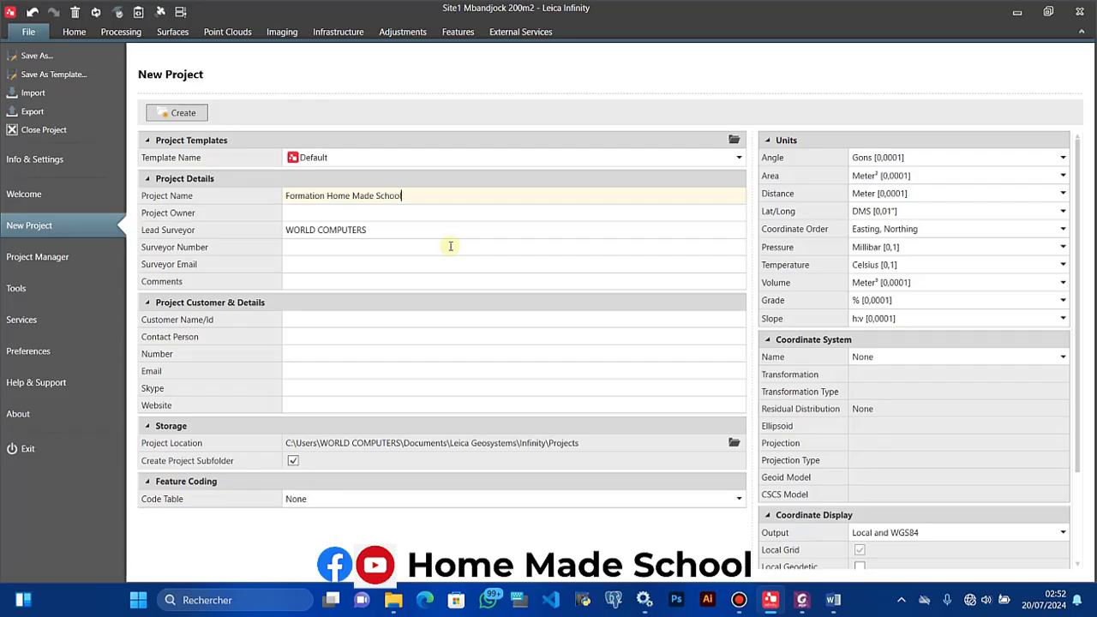
{"action": "left_click_drag", "start_coordinate": [385, 231], "coordinate": [284, 230]}
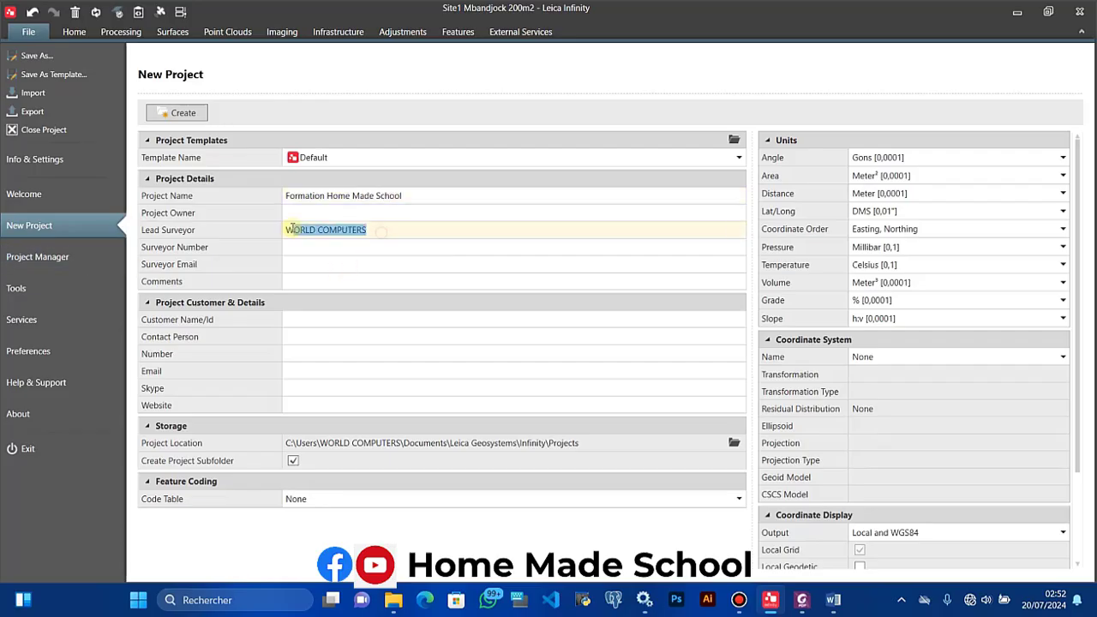
{"action": "left_click", "coordinate": [366, 230]}
{"action": "left_click_drag", "start_coordinate": [366, 230], "coordinate": [274, 235]}
{"action": "type", "text": "G"}
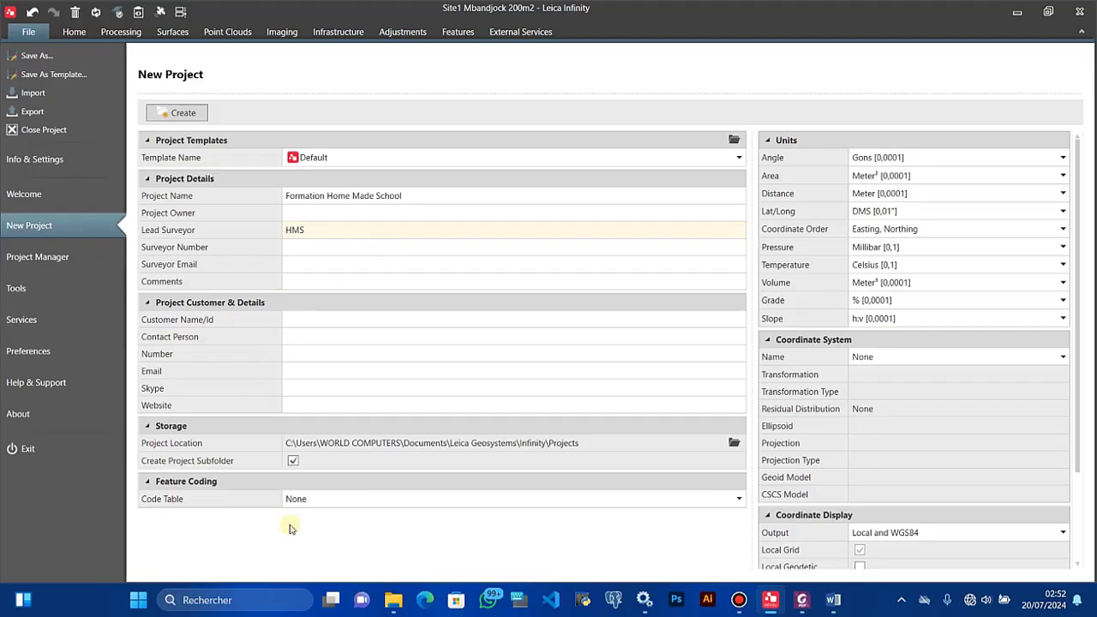
{"action": "left_click", "coordinate": [182, 115]}
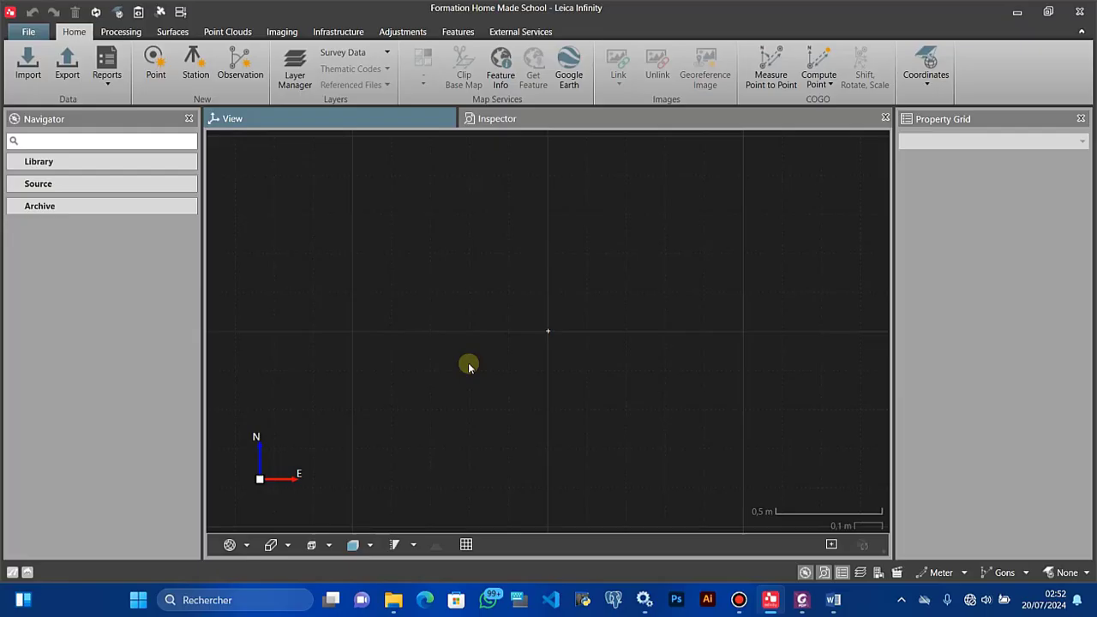
Check which coordinate systems are available for assignment to the project
{"action": "left_click", "coordinate": [1073, 575]}
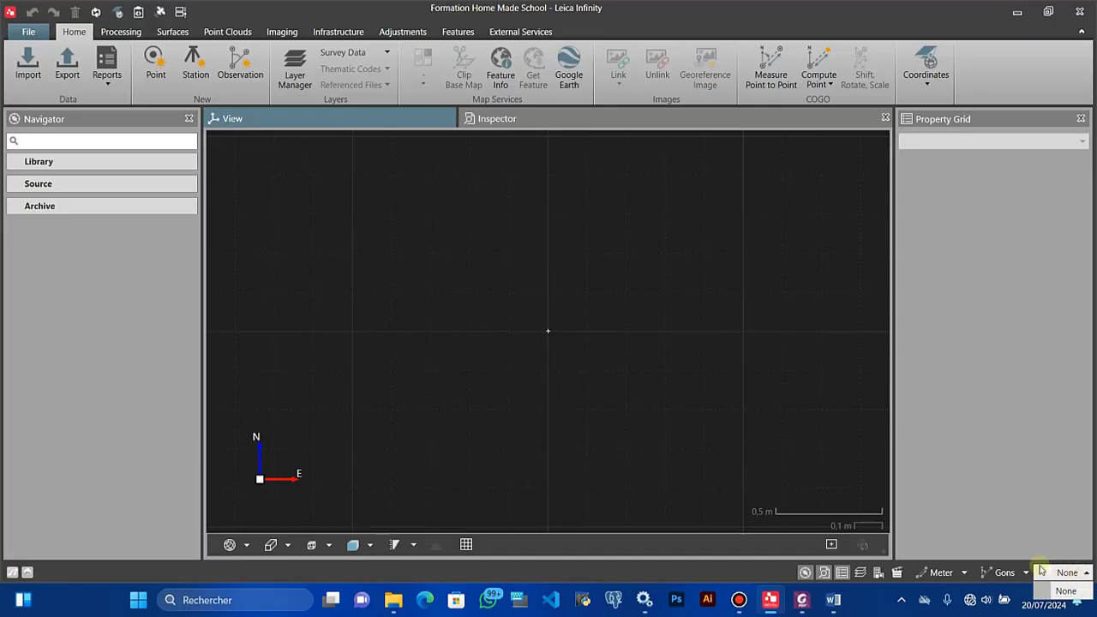
{"action": "left_click", "coordinate": [1055, 590]}
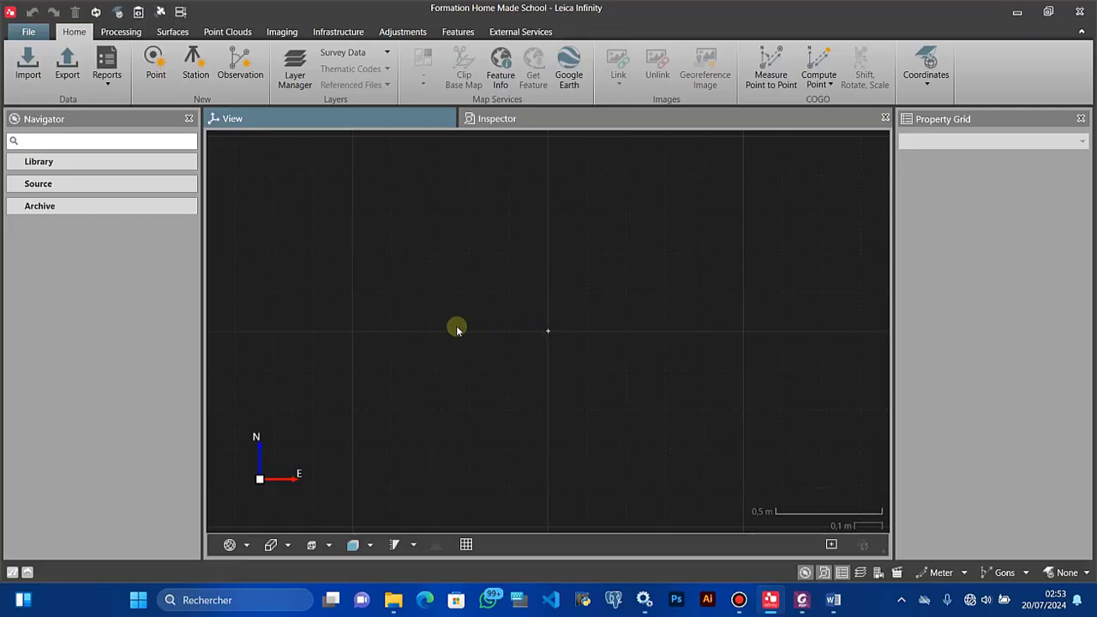
Open the Coordinate System Manager from the coordinate system tools and maximize its window
{"action": "left_click", "coordinate": [20, 33]}
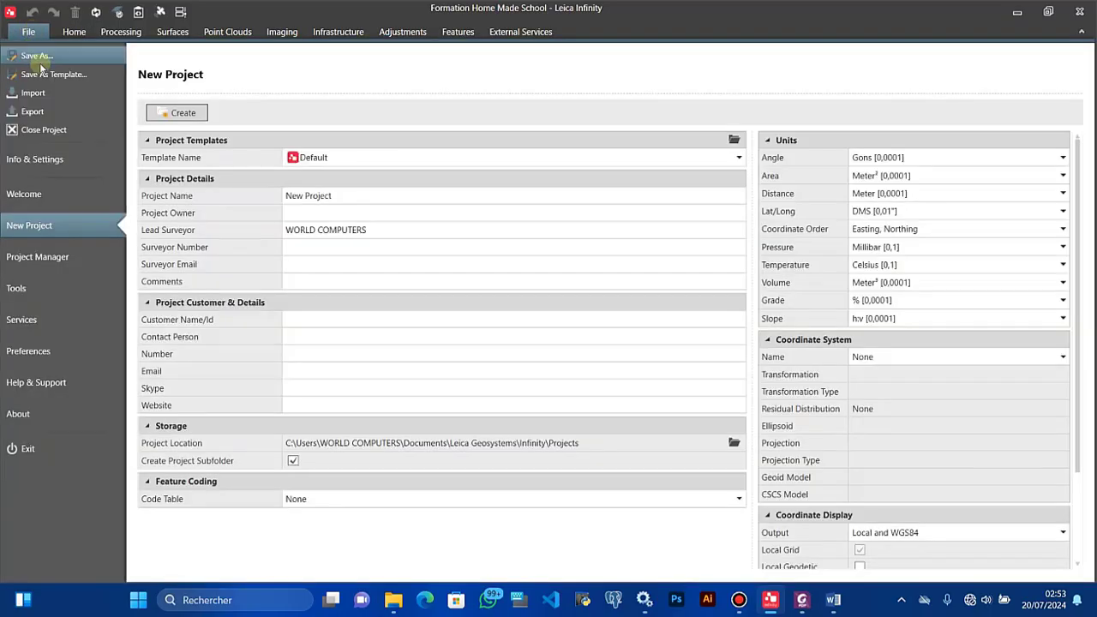
{"action": "left_click", "coordinate": [48, 292]}
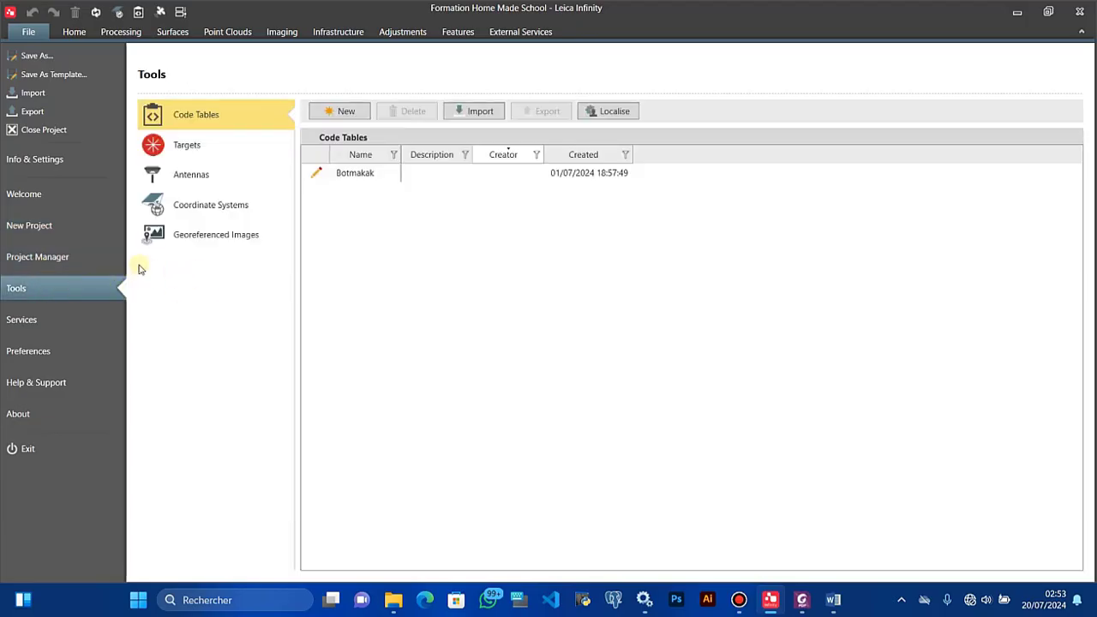
{"action": "left_click", "coordinate": [176, 214]}
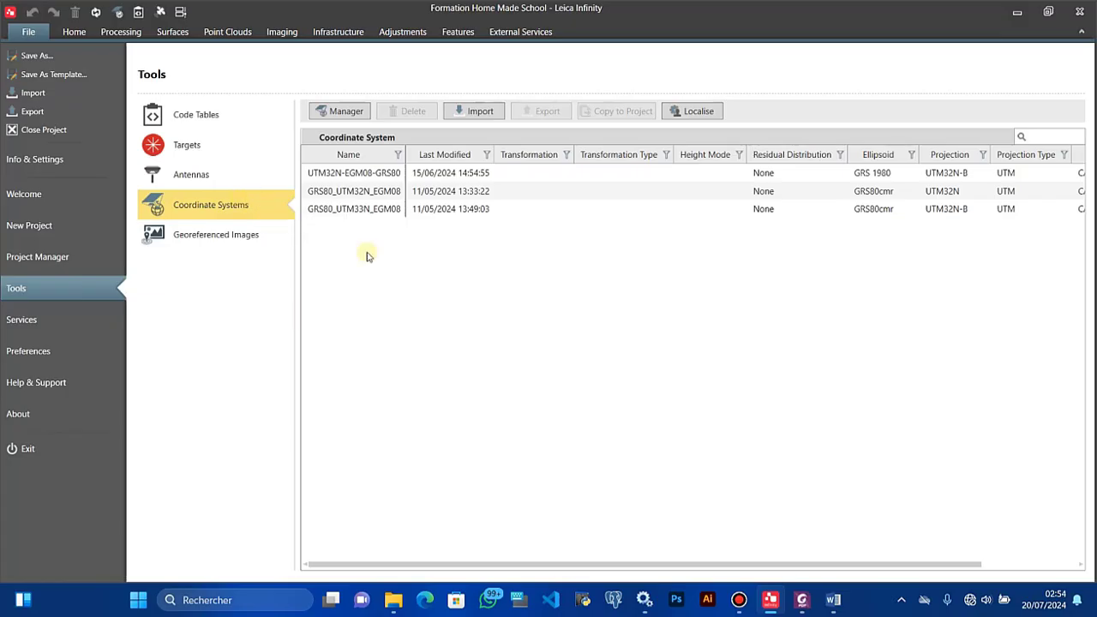
{"action": "left_click", "coordinate": [344, 114]}
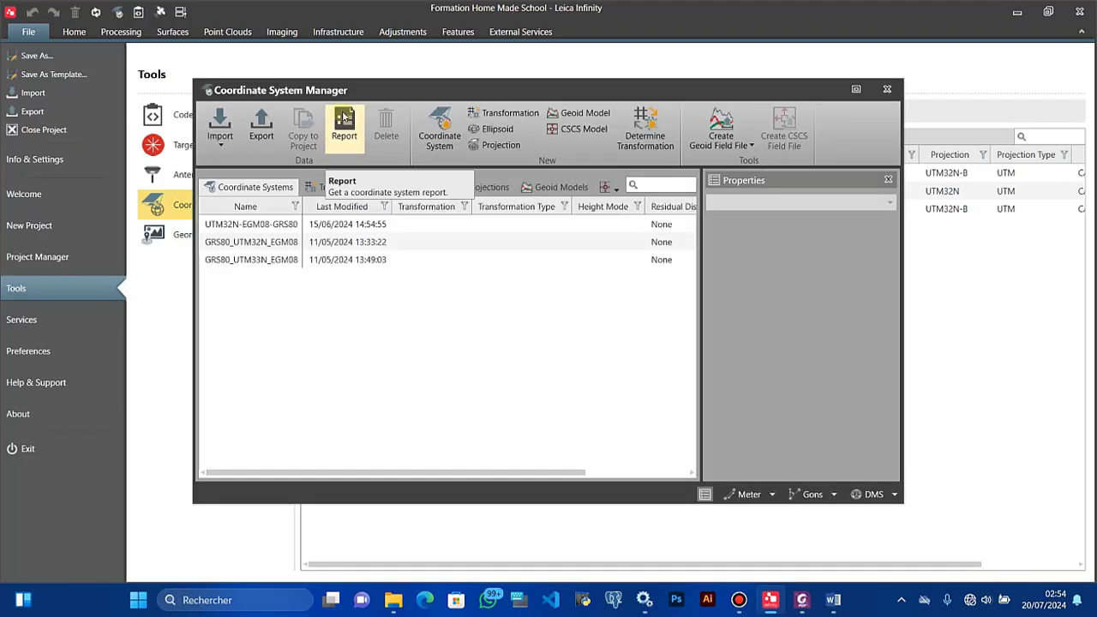
{"action": "left_click", "coordinate": [866, 91]}
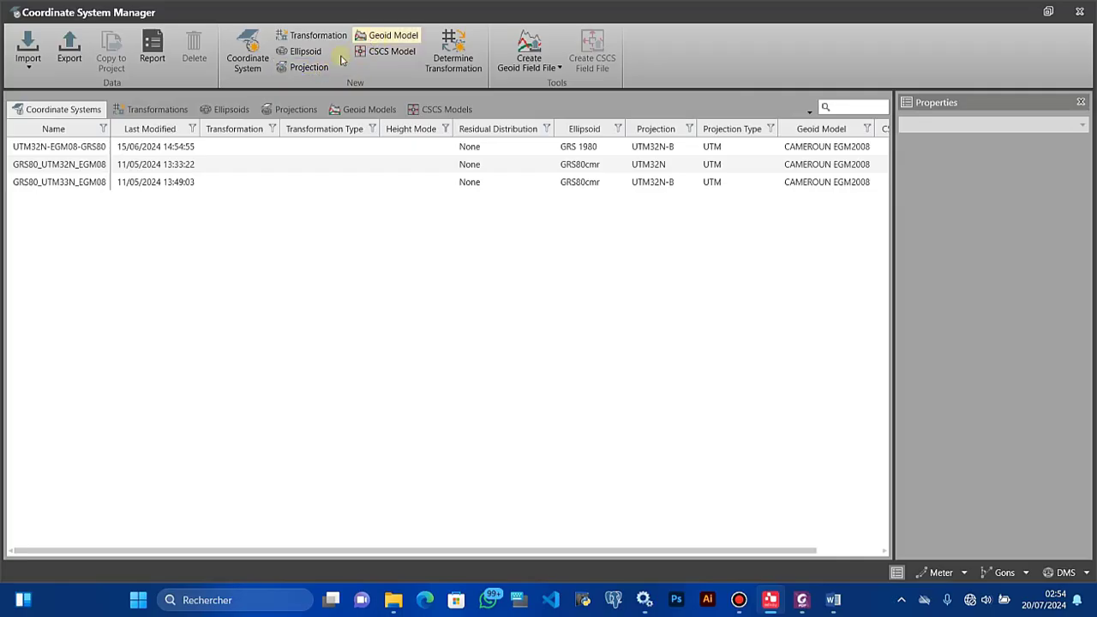
Start a new ellipsoid definition, examine its parameters against the available ellipsoids, and select the existing GRS 1980 ellipsoid
{"action": "left_click", "coordinate": [244, 73]}
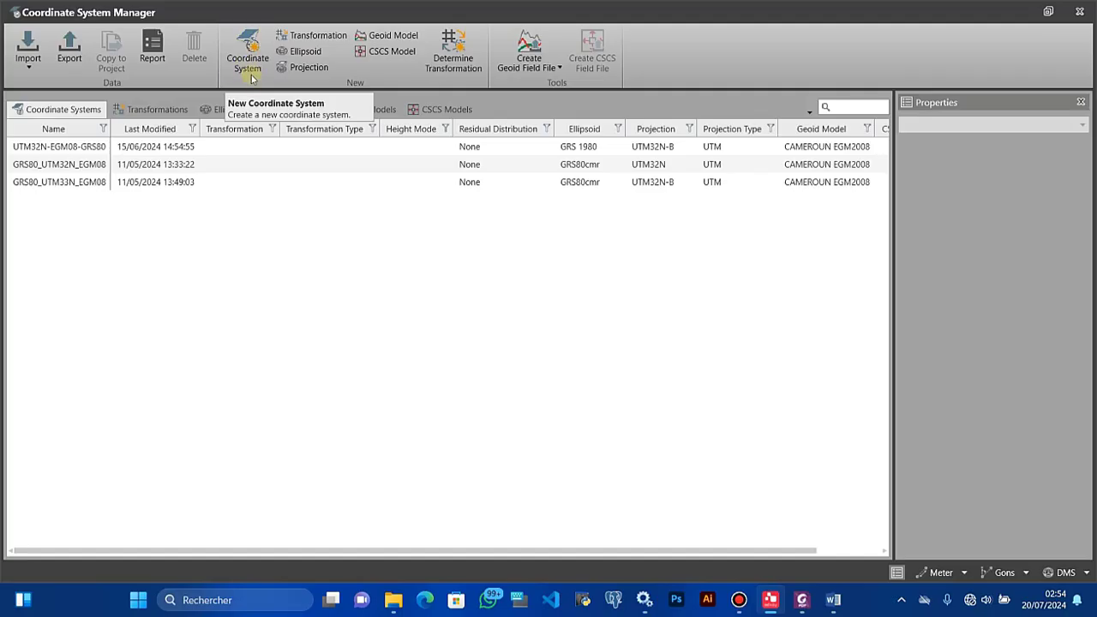
{"action": "left_click", "coordinate": [296, 54]}
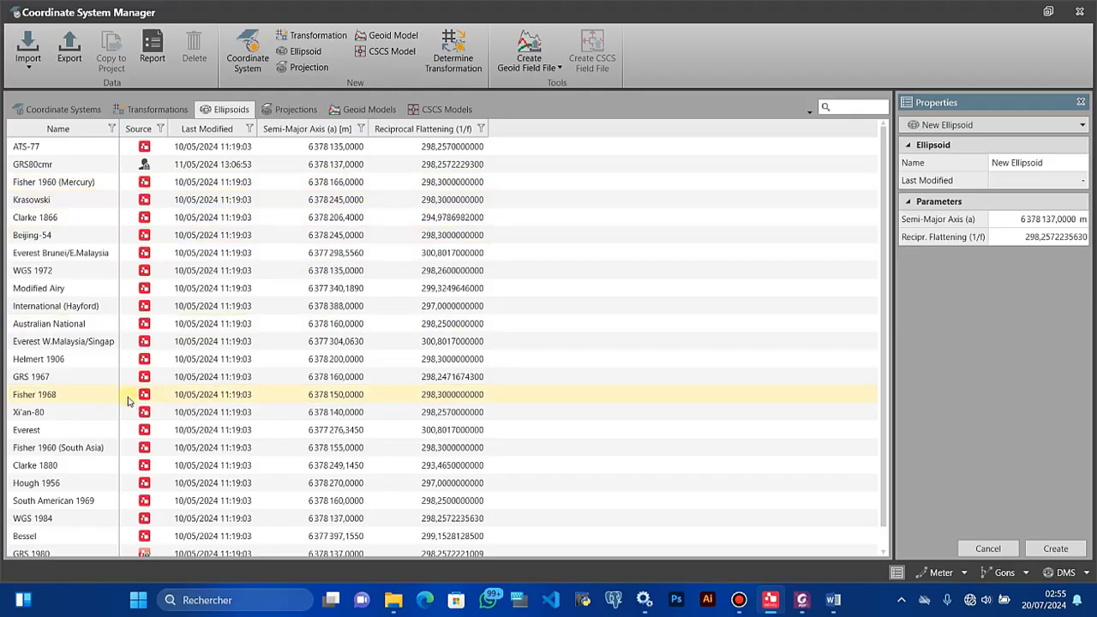
{"action": "scroll", "coordinate": [127, 401], "scroll_direction": "down", "scroll_amount": 1}
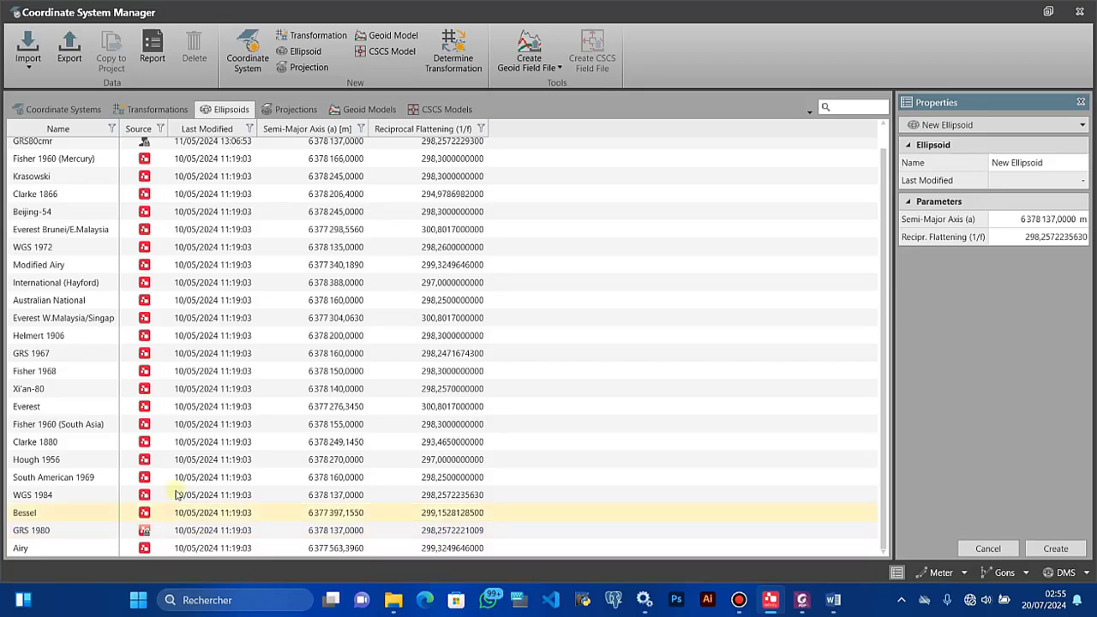
{"action": "scroll", "coordinate": [195, 460], "scroll_direction": "up", "scroll_amount": 2}
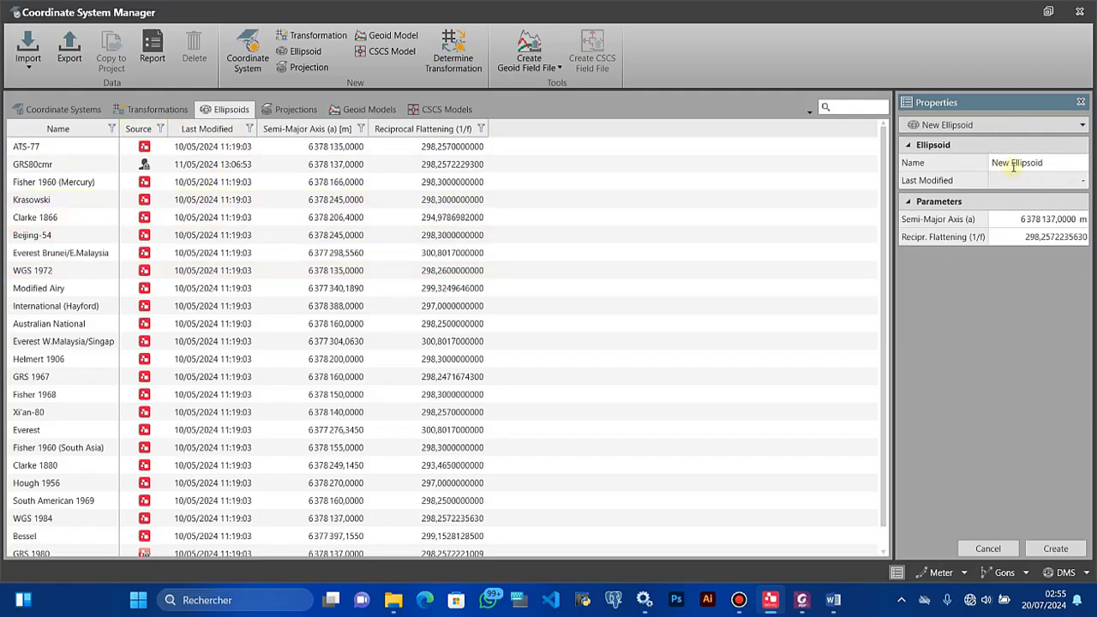
{"action": "left_click_drag", "start_coordinate": [1045, 164], "coordinate": [986, 164]}
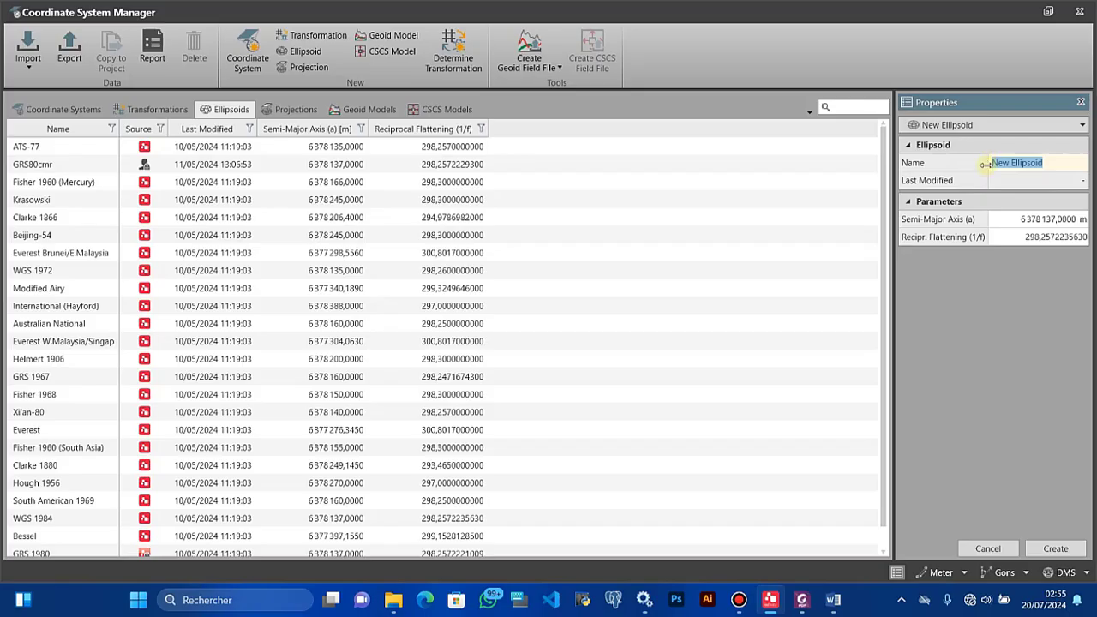
{"action": "left_click_drag", "start_coordinate": [1004, 221], "coordinate": [1082, 237]}
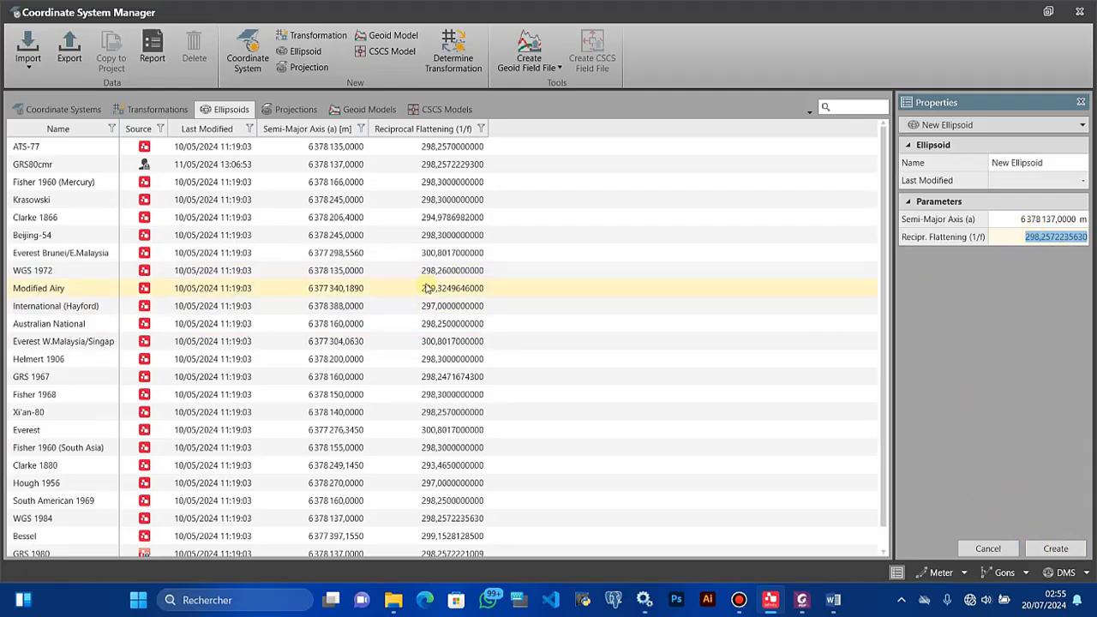
{"action": "scroll", "coordinate": [97, 431], "scroll_direction": "down", "scroll_amount": 1}
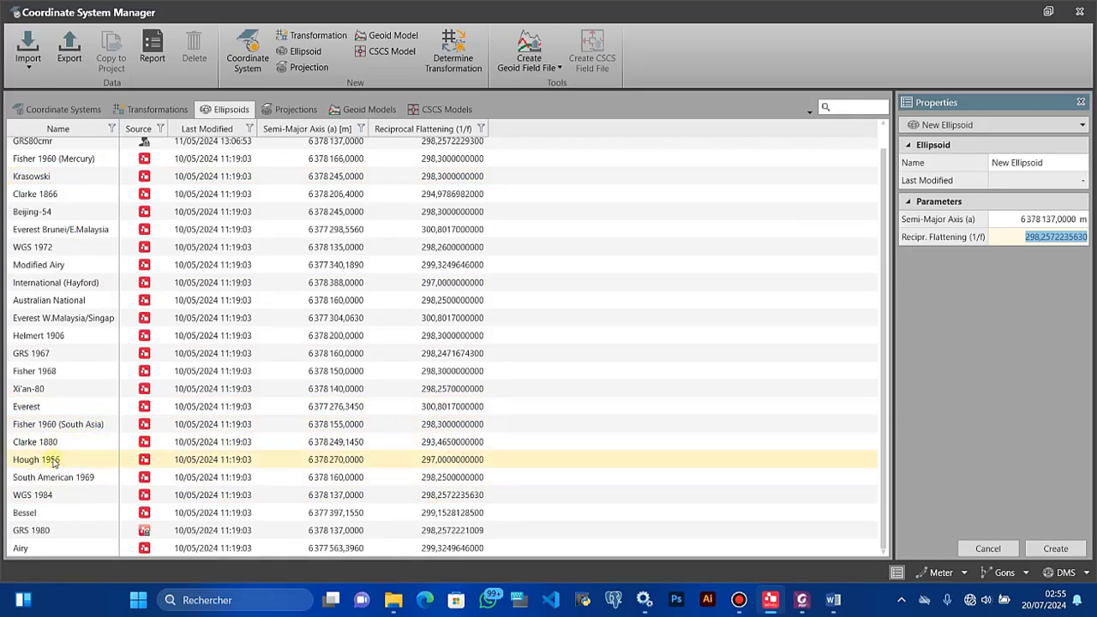
{"action": "left_click", "coordinate": [66, 533]}
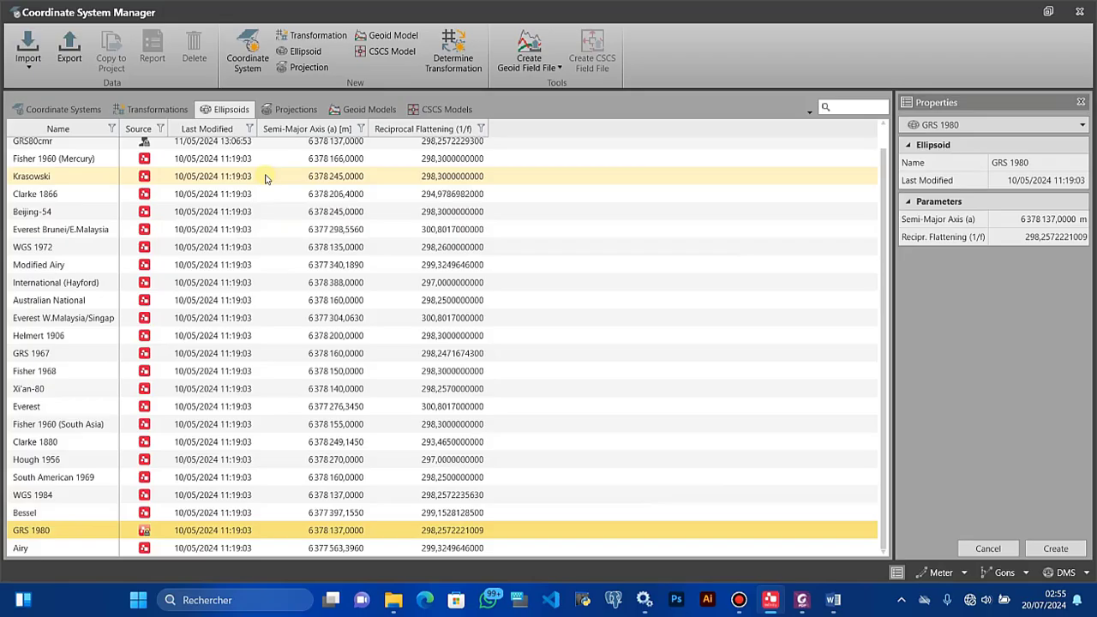
Create a Universal Transverse Mercator projection named UTM32Nord with zone number 32, and list it among the UTM projections
{"action": "left_click", "coordinate": [295, 72]}
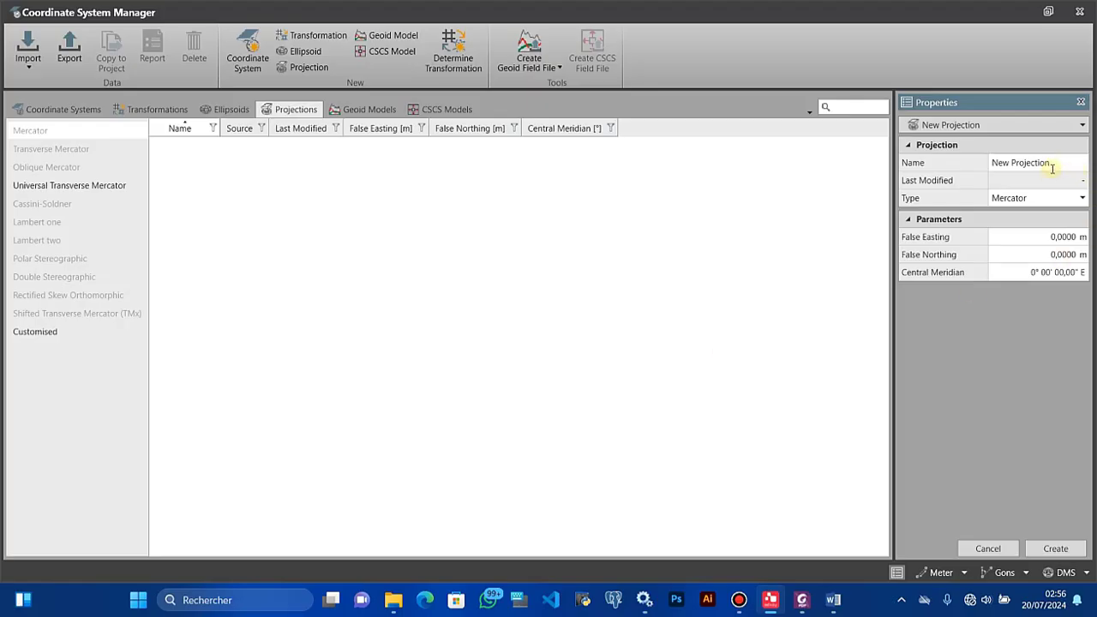
{"action": "left_click", "coordinate": [978, 168]}
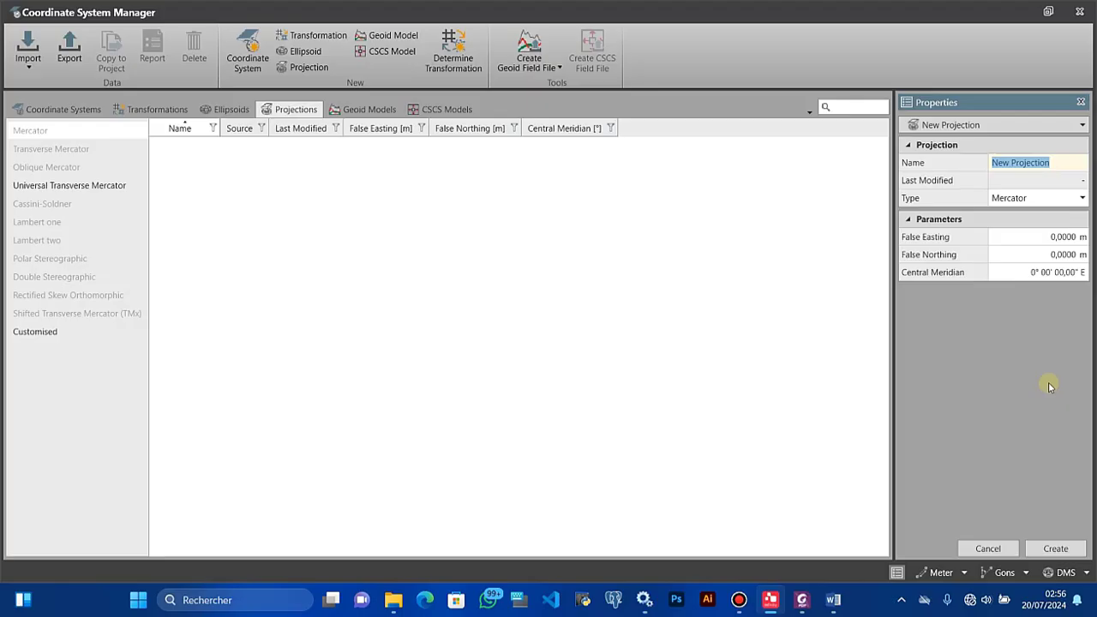
{"action": "type", "text": "UTM32Nord"}
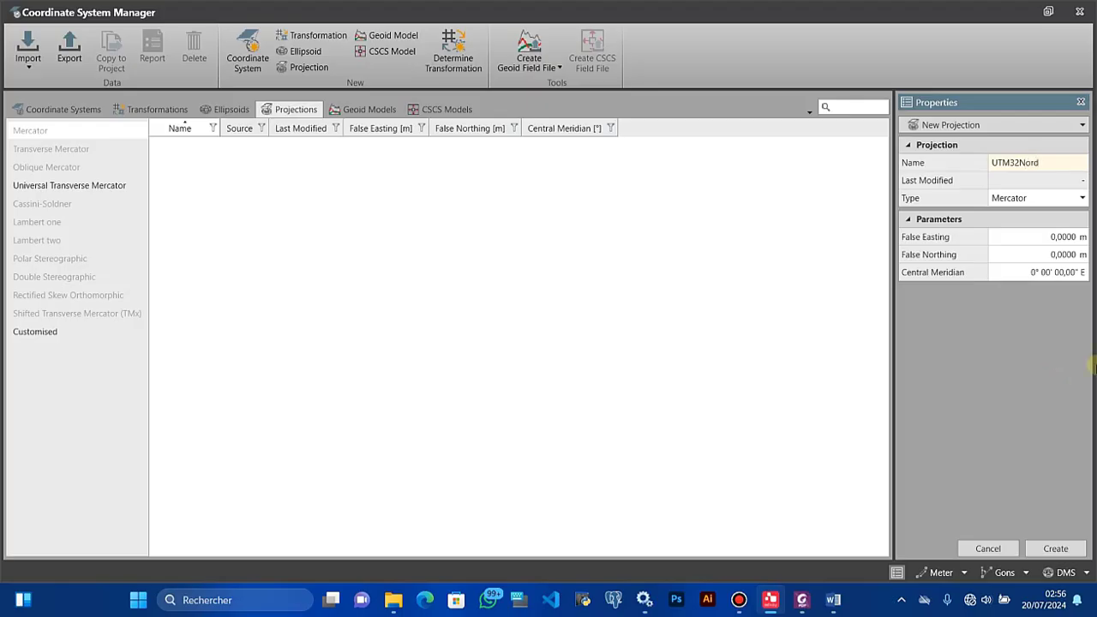
{"action": "left_click", "coordinate": [1081, 198]}
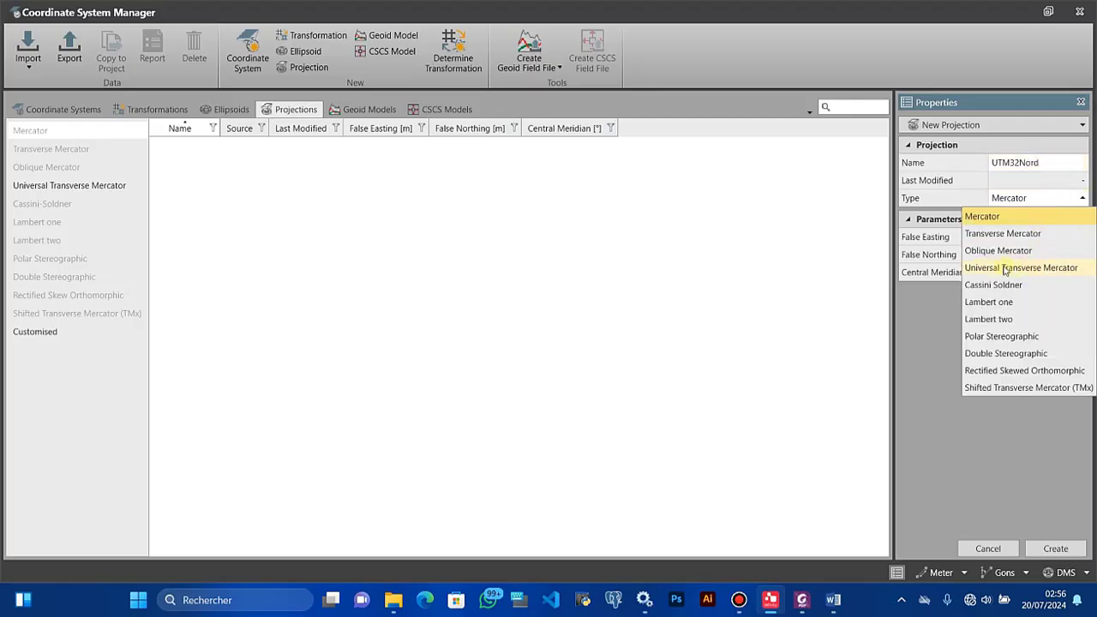
{"action": "left_click", "coordinate": [1018, 269]}
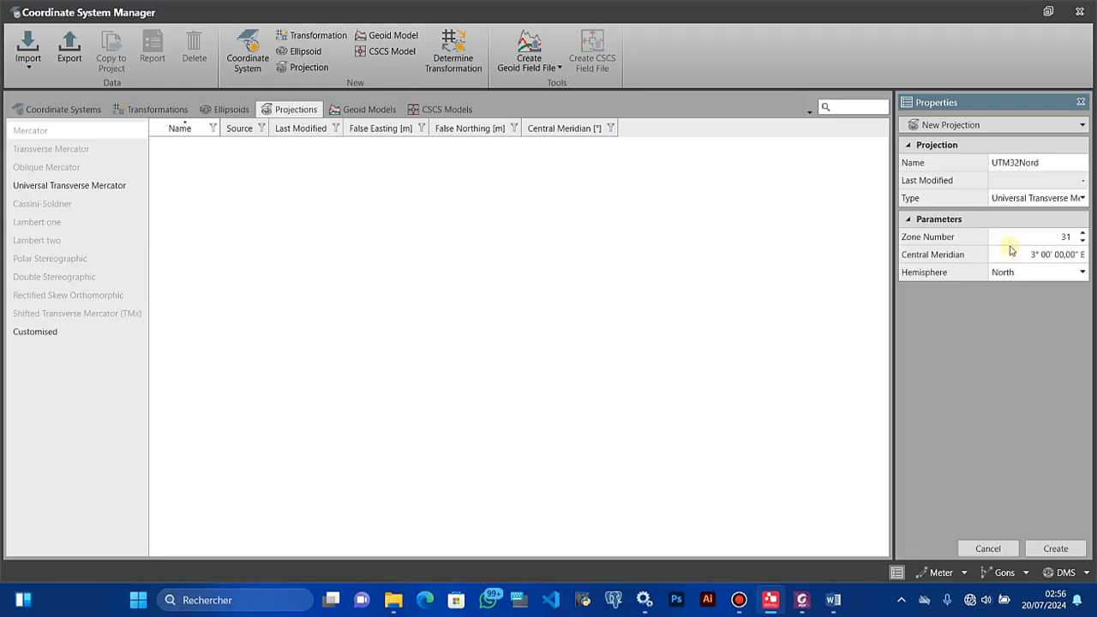
{"action": "left_click", "coordinate": [1084, 237]}
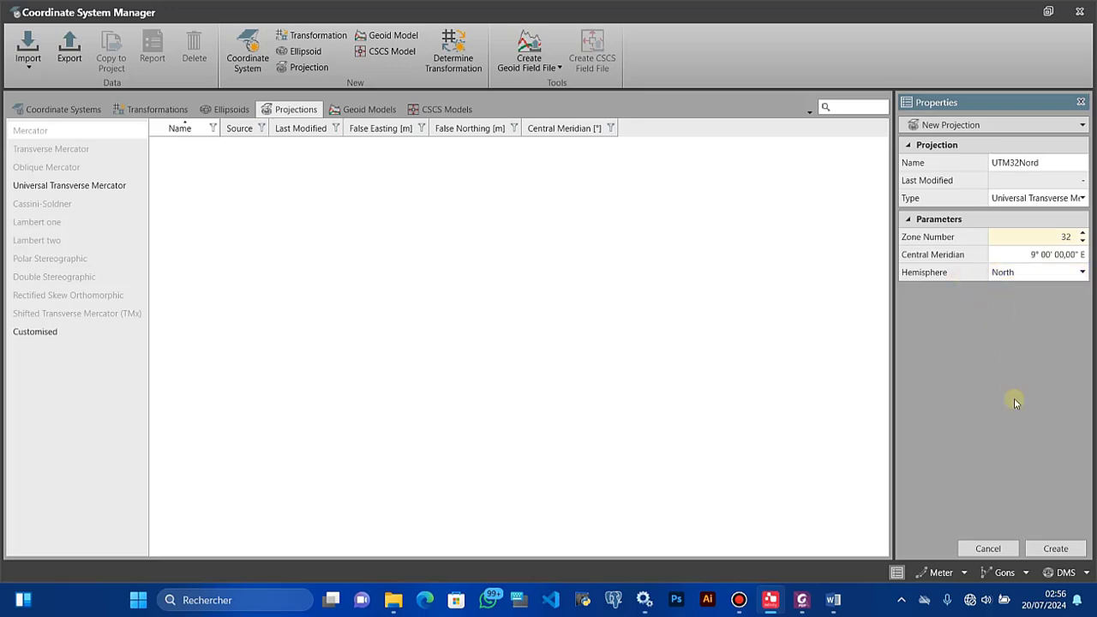
{"action": "left_click", "coordinate": [1054, 549]}
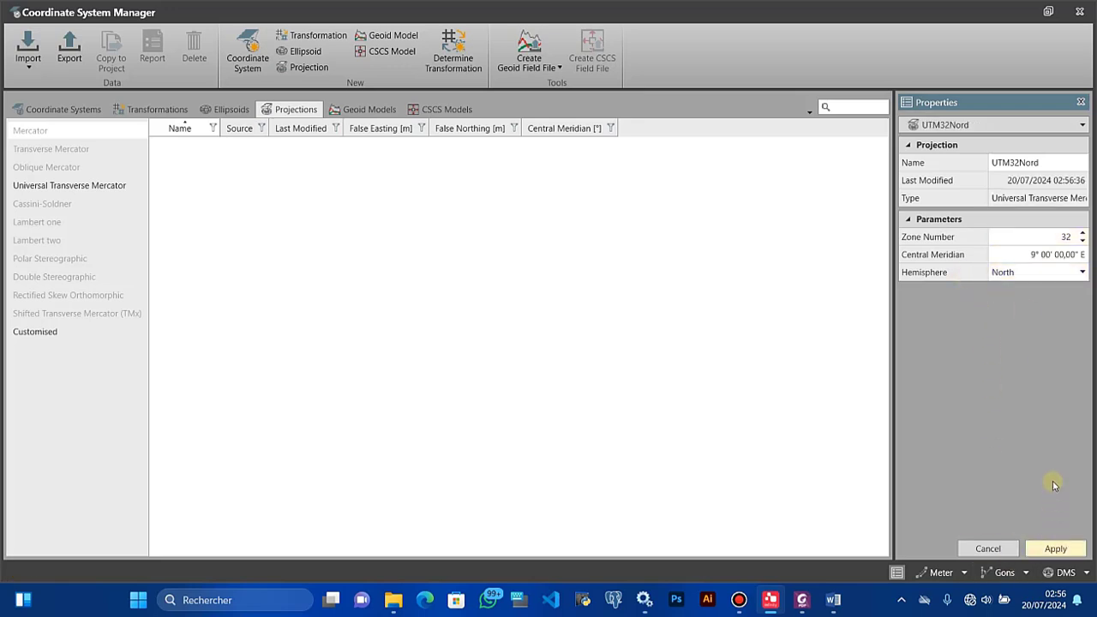
{"action": "left_click", "coordinate": [86, 192]}
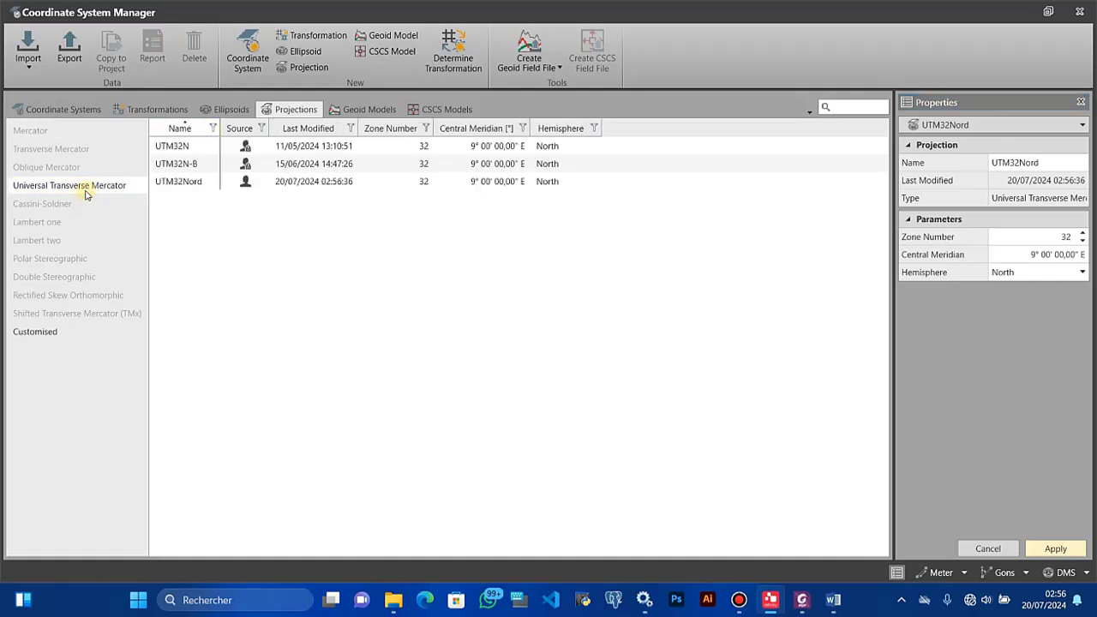
{"action": "left_click", "coordinate": [175, 182]}
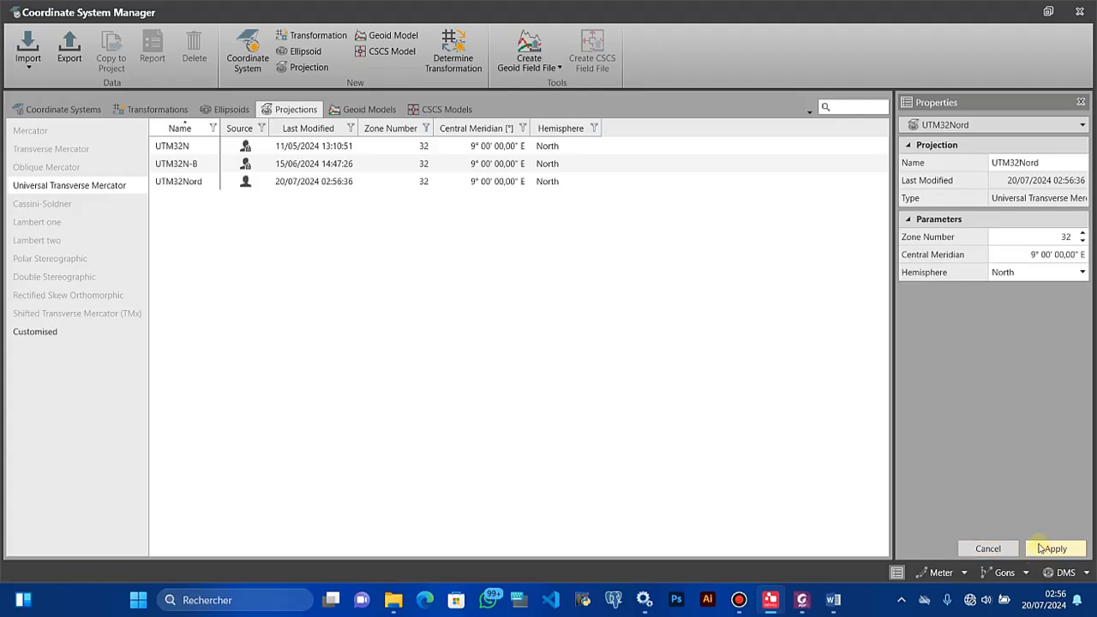
Try to define a new geoid model named EGM08-Cmr from the CAMEROUN EGM2008 geoid field file
{"action": "left_click", "coordinate": [331, 189]}
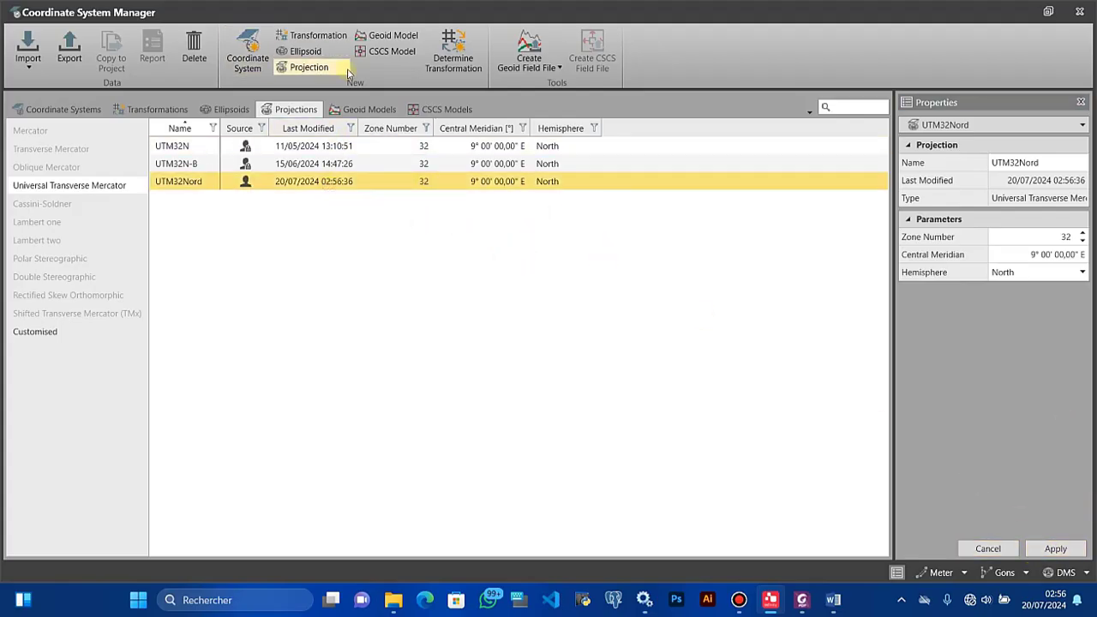
{"action": "left_click", "coordinate": [387, 38]}
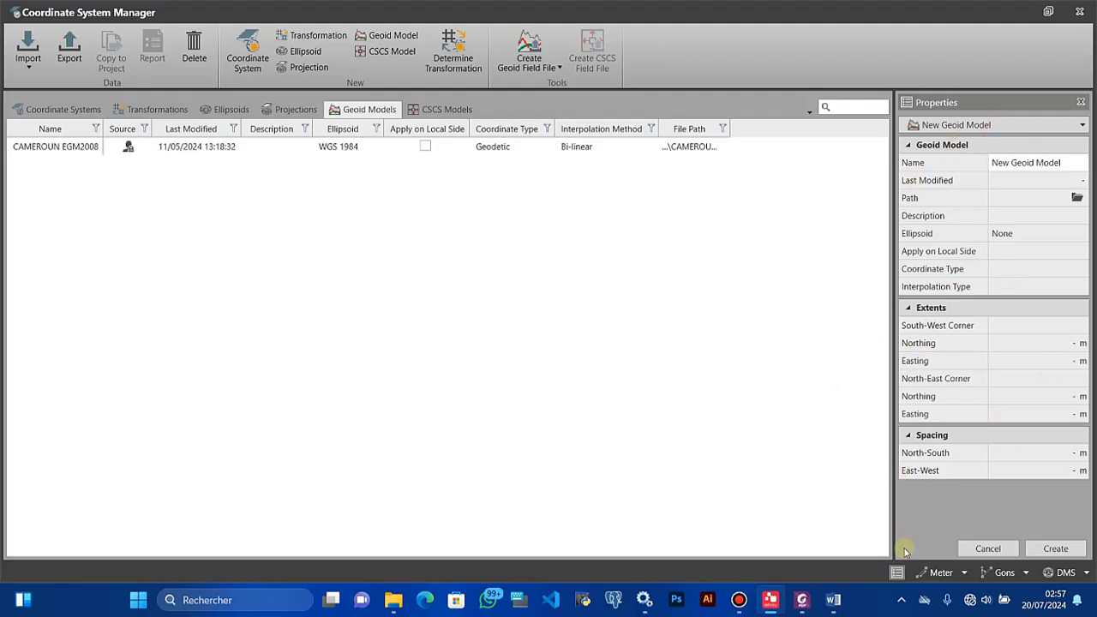
{"action": "left_click", "coordinate": [899, 575]}
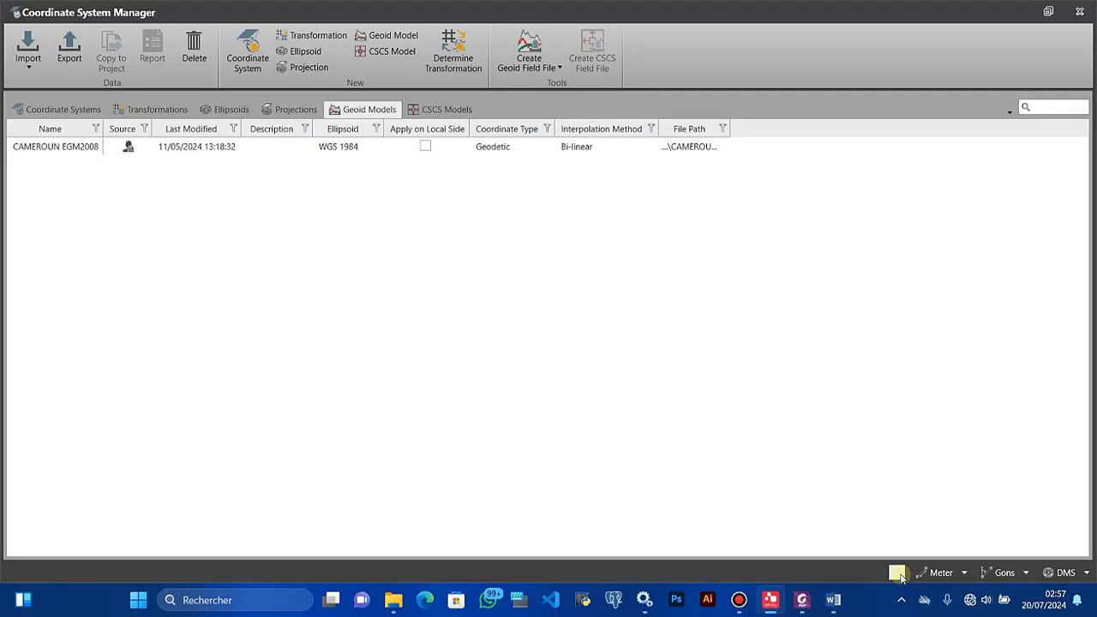
{"action": "left_click", "coordinate": [900, 575]}
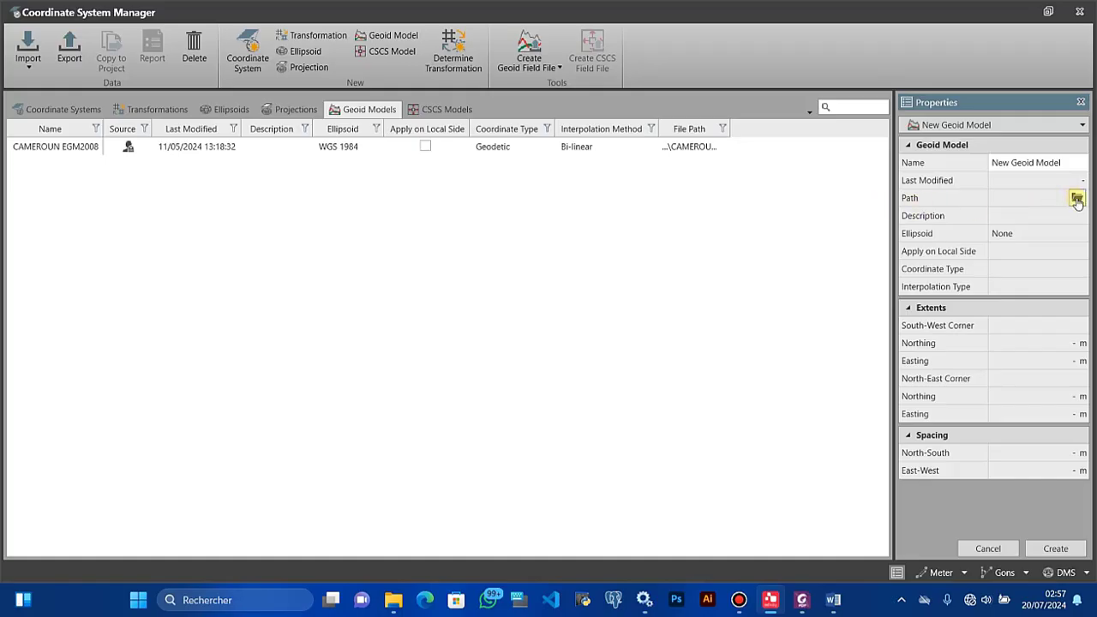
{"action": "left_click", "coordinate": [1077, 198]}
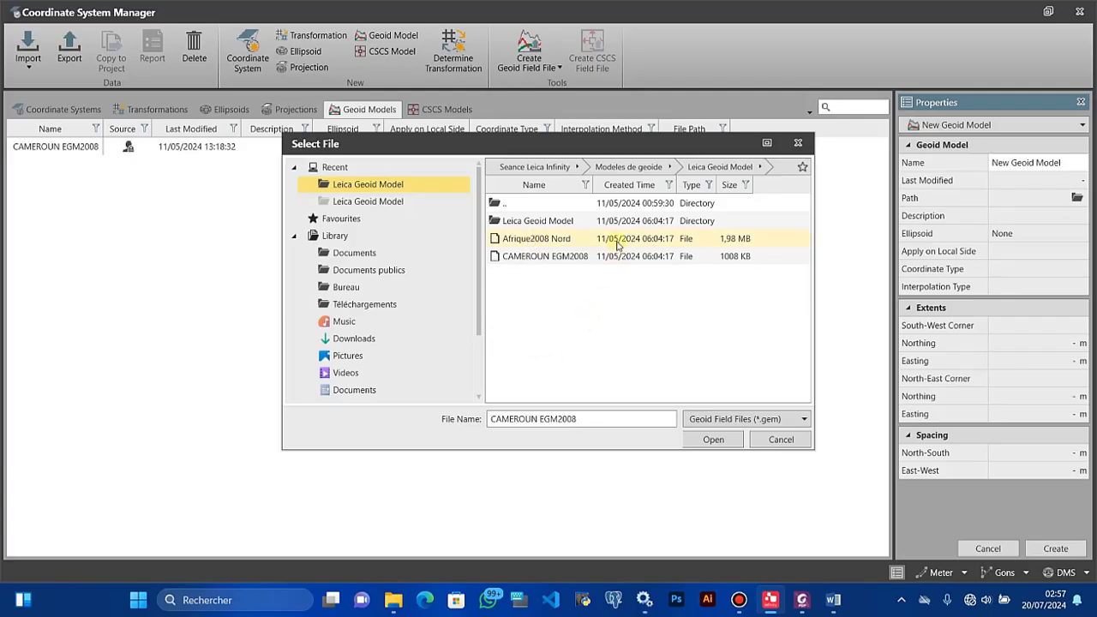
{"action": "left_click", "coordinate": [588, 265]}
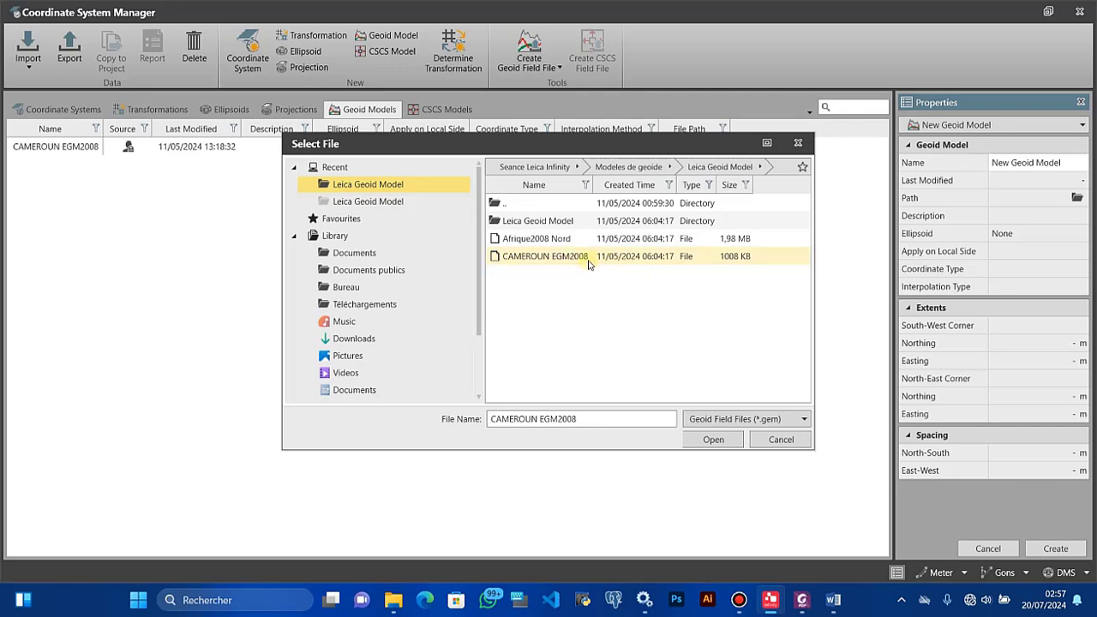
{"action": "left_click", "coordinate": [712, 440]}
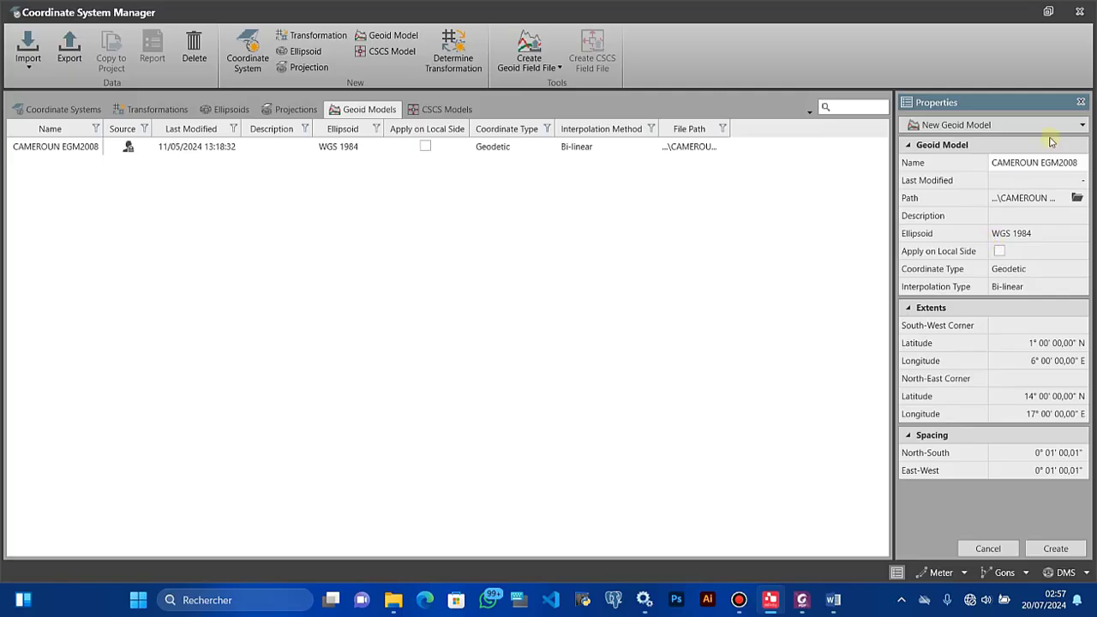
{"action": "left_click_drag", "start_coordinate": [1076, 163], "coordinate": [981, 178]}
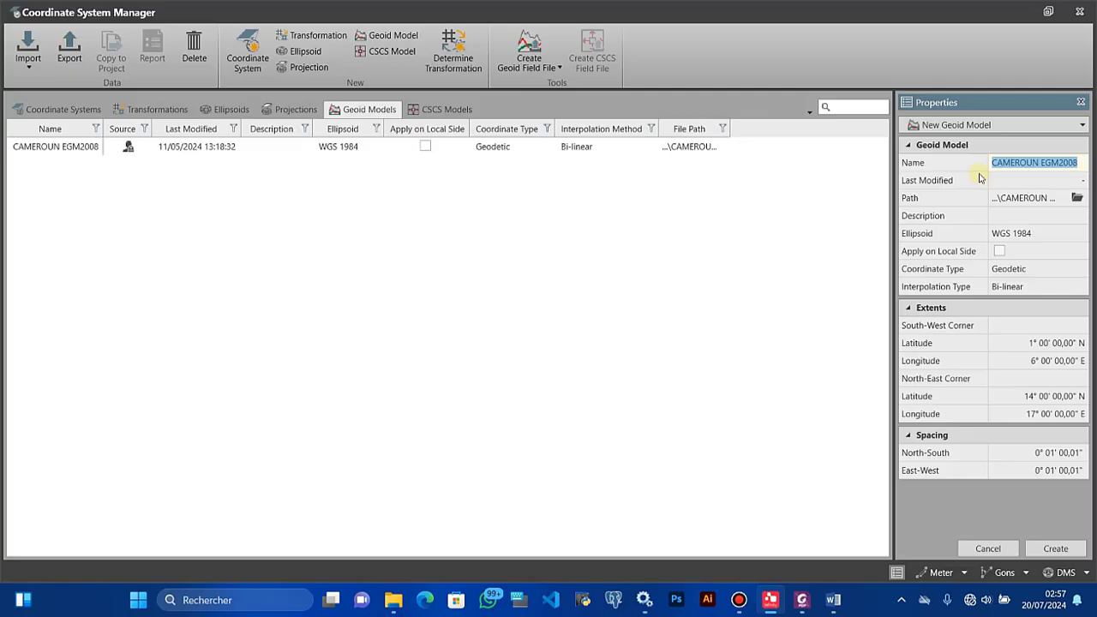
{"action": "type", "text": "EGM08-Cmr"}
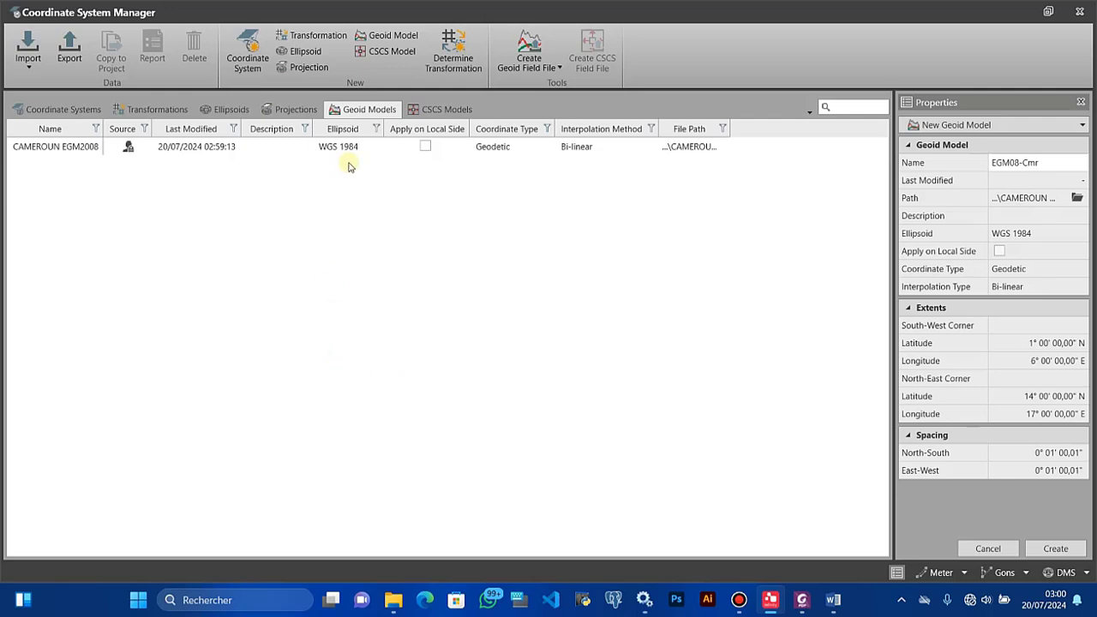
Start a new coordinate system definition and name it Cameroun32N
{"action": "left_click", "coordinate": [249, 62]}
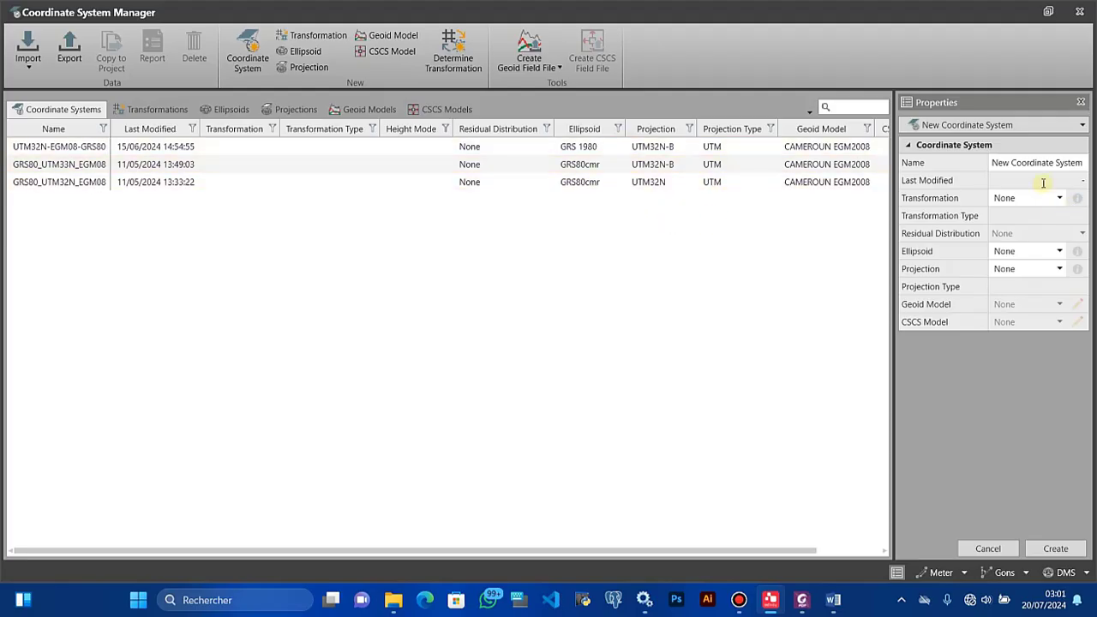
{"action": "left_click_drag", "start_coordinate": [994, 162], "coordinate": [1091, 163]}
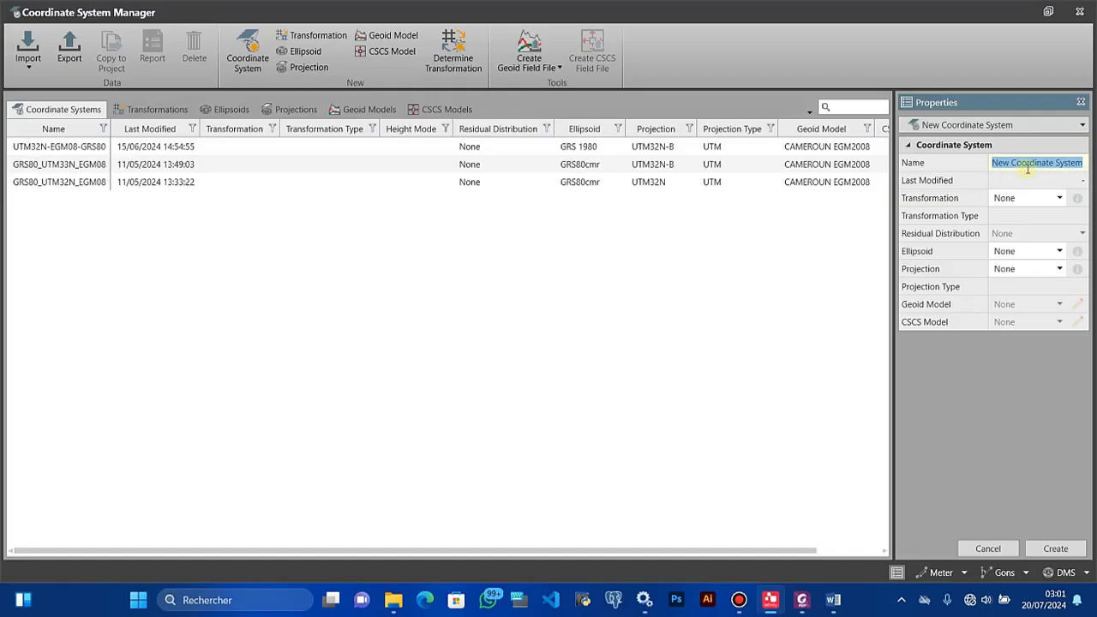
{"action": "type", "text": "utm"}
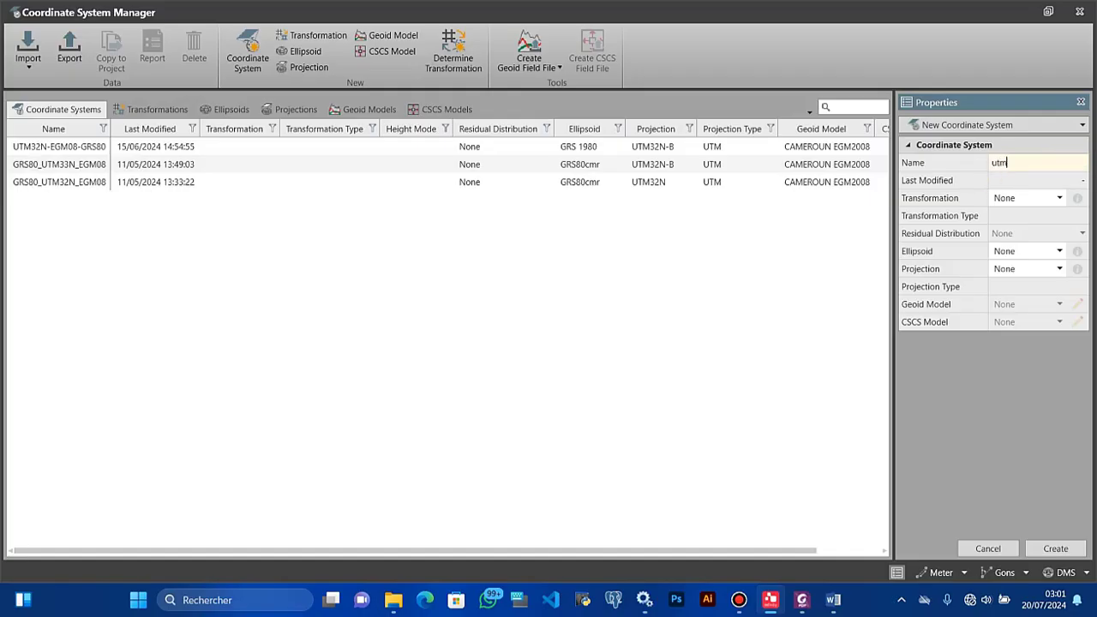
{"action": "key", "text": "BackSpace"}
{"action": "key", "text": "BackSpace"}
{"action": "type", "text": "UTM"}
{"action": "key", "text": "BackSpace"}
{"action": "key", "text": "BackSpace"}
{"action": "key", "text": "BackSpace"}
{"action": "key", "text": "BackSpace"}
{"action": "type", "text": "Cameo"}
{"action": "type", "text": "32"}
Assign the GRS 1980 ellipsoid and the UTM32Nord projection to the new coordinate system
{"action": "left_click", "coordinate": [1053, 254]}
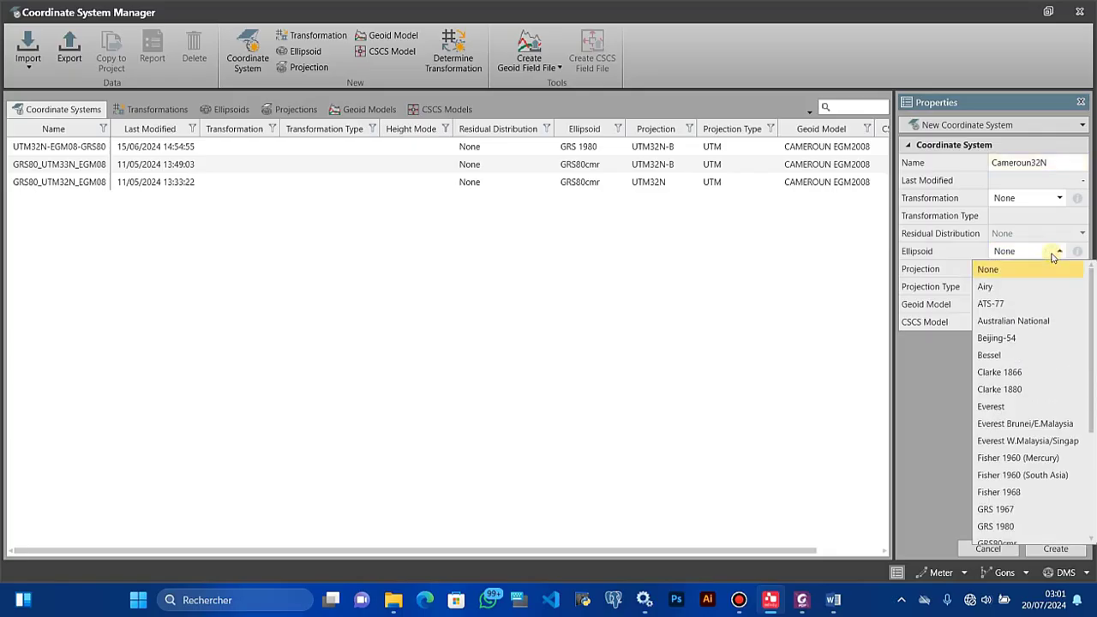
{"action": "scroll", "coordinate": [1009, 496], "scroll_direction": "down", "scroll_amount": 3}
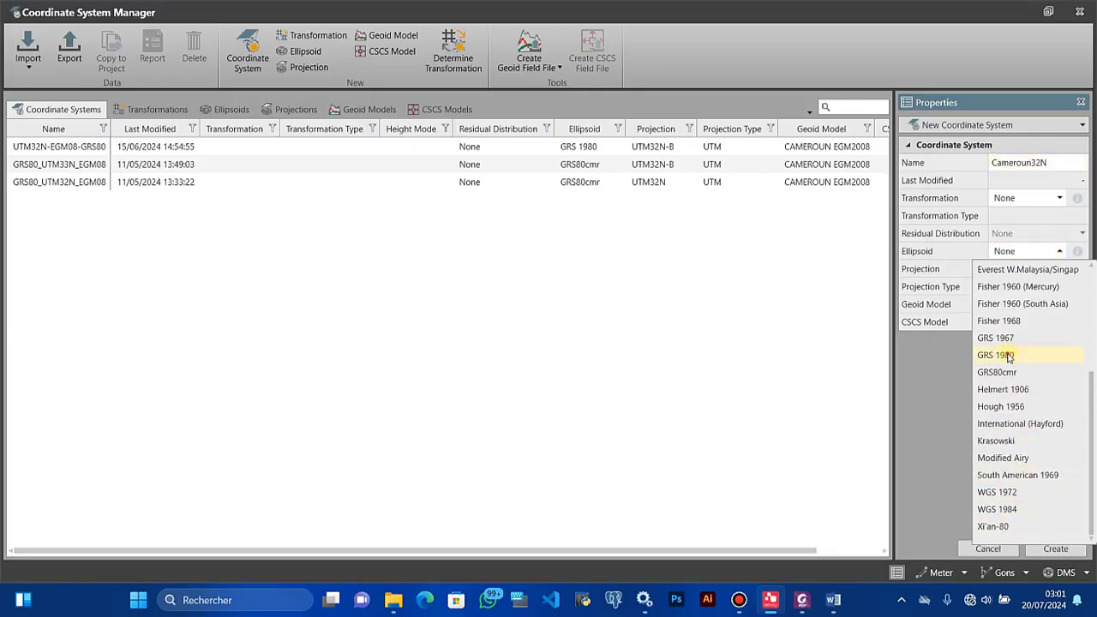
{"action": "left_click", "coordinate": [1009, 358]}
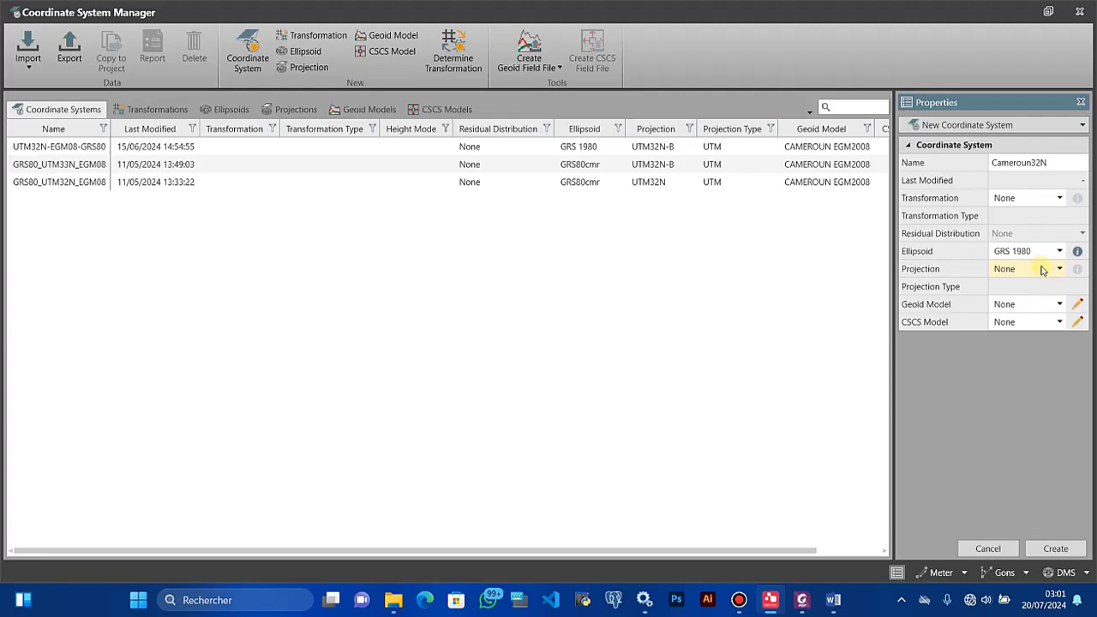
{"action": "left_click", "coordinate": [1042, 271]}
{"action": "scroll", "coordinate": [1020, 519], "scroll_direction": "down", "scroll_amount": 2}
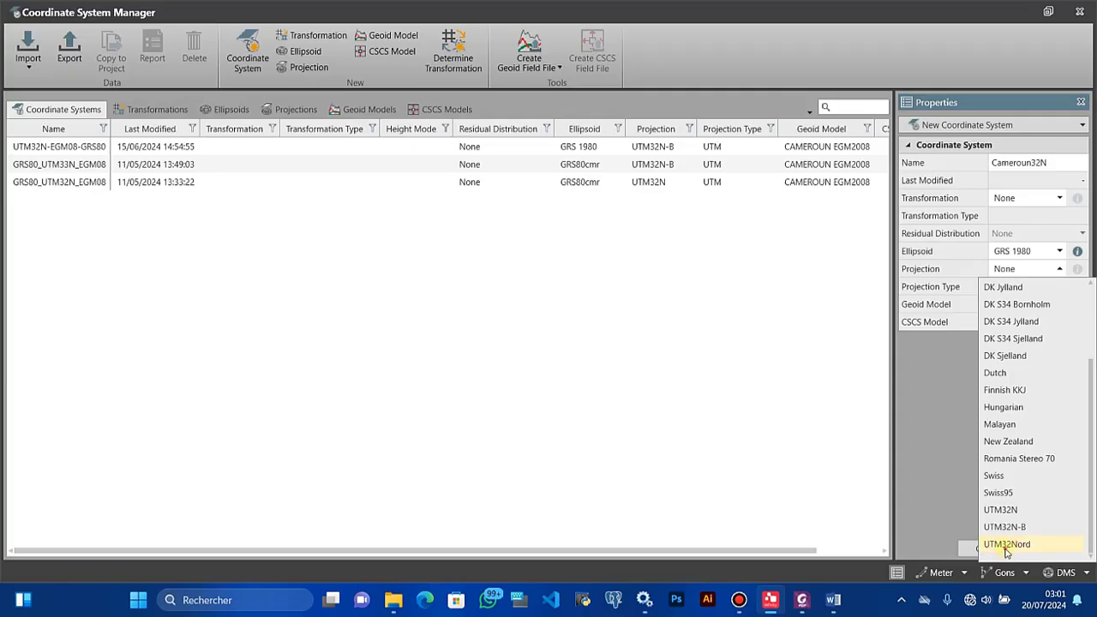
{"action": "left_click", "coordinate": [1009, 547]}
Assign the CAMEROUN EGM2008 geoid model to Cameroun32N and create the coordinate system
{"action": "left_click", "coordinate": [1048, 306]}
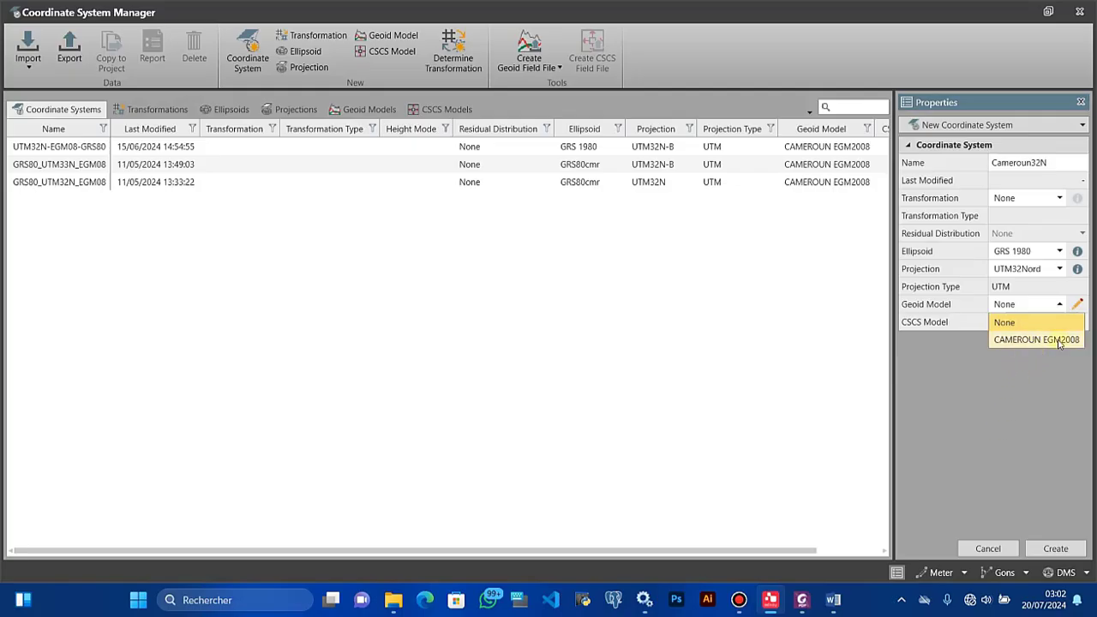
{"action": "left_click", "coordinate": [1006, 379]}
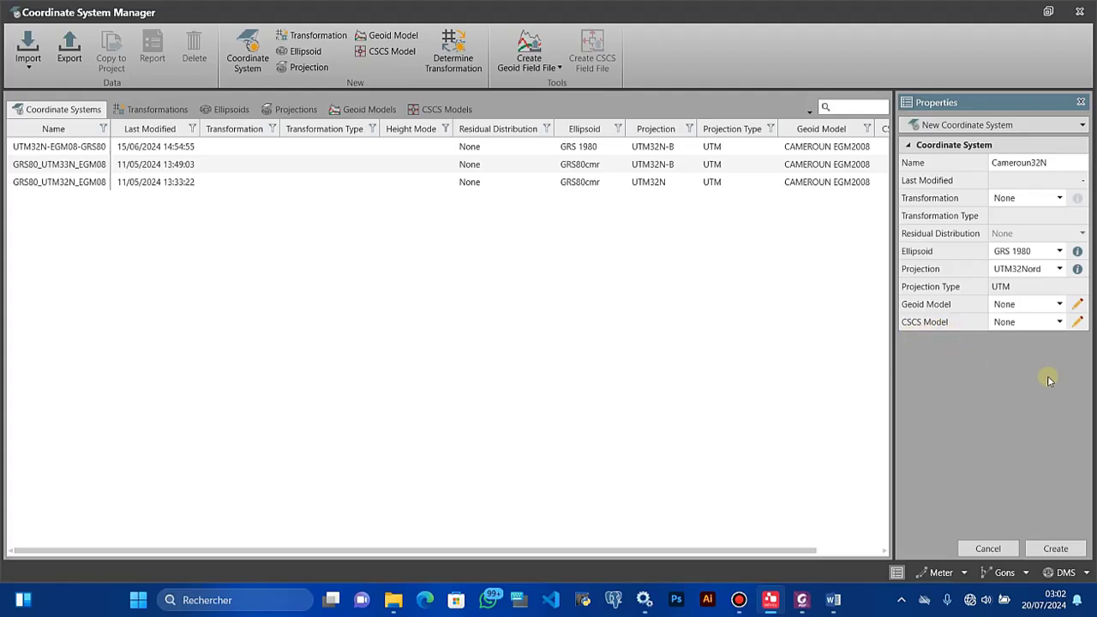
{"action": "left_click", "coordinate": [1025, 304]}
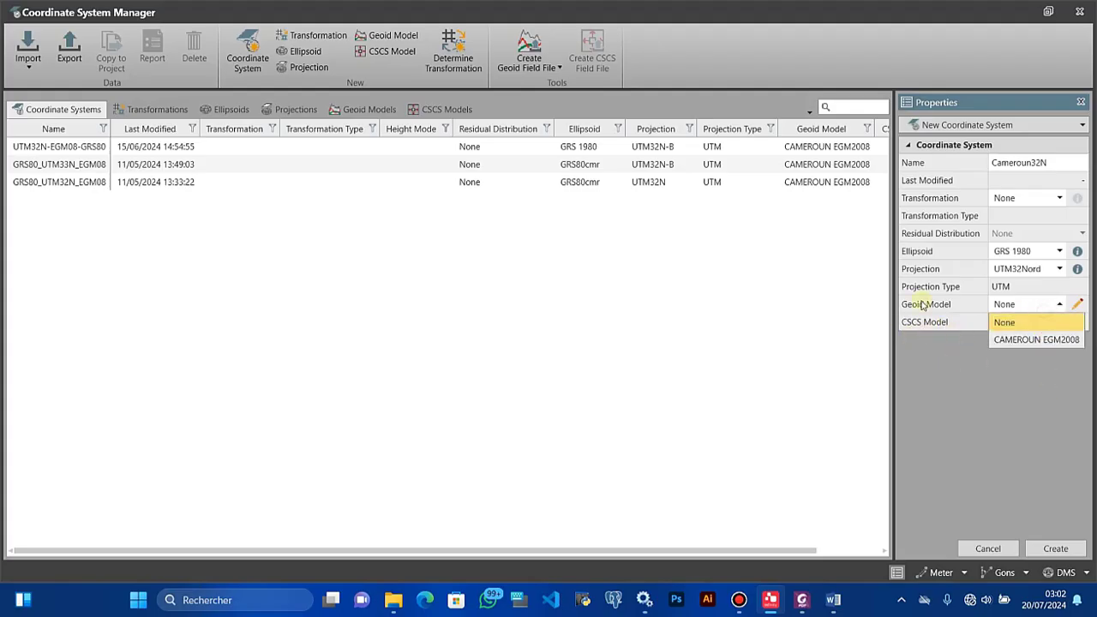
{"action": "left_click", "coordinate": [1032, 341]}
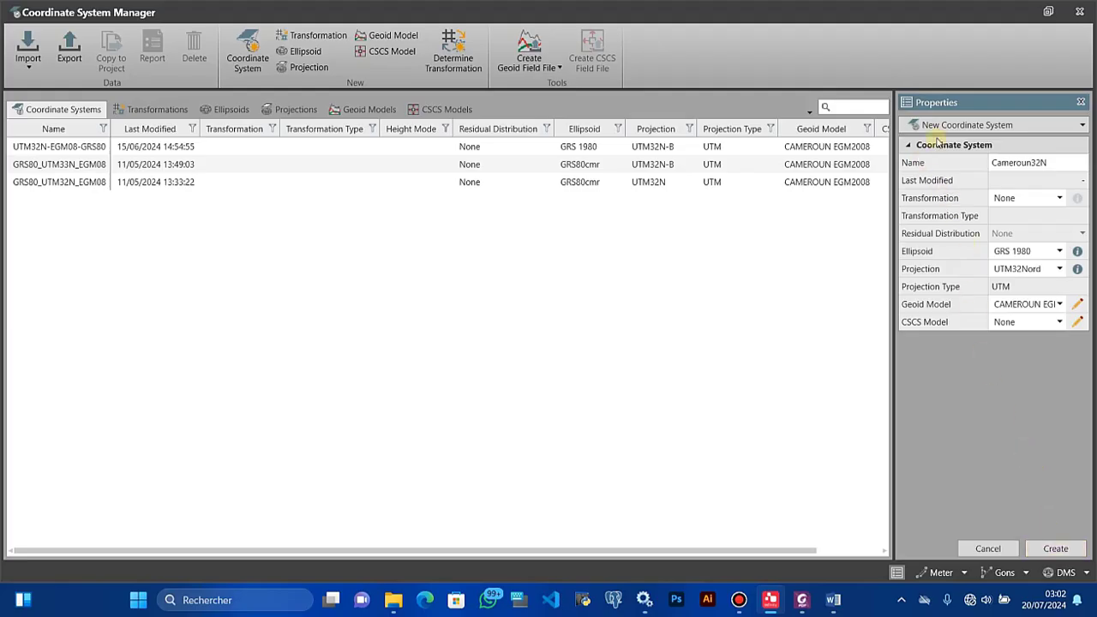
{"action": "left_click", "coordinate": [1055, 549]}
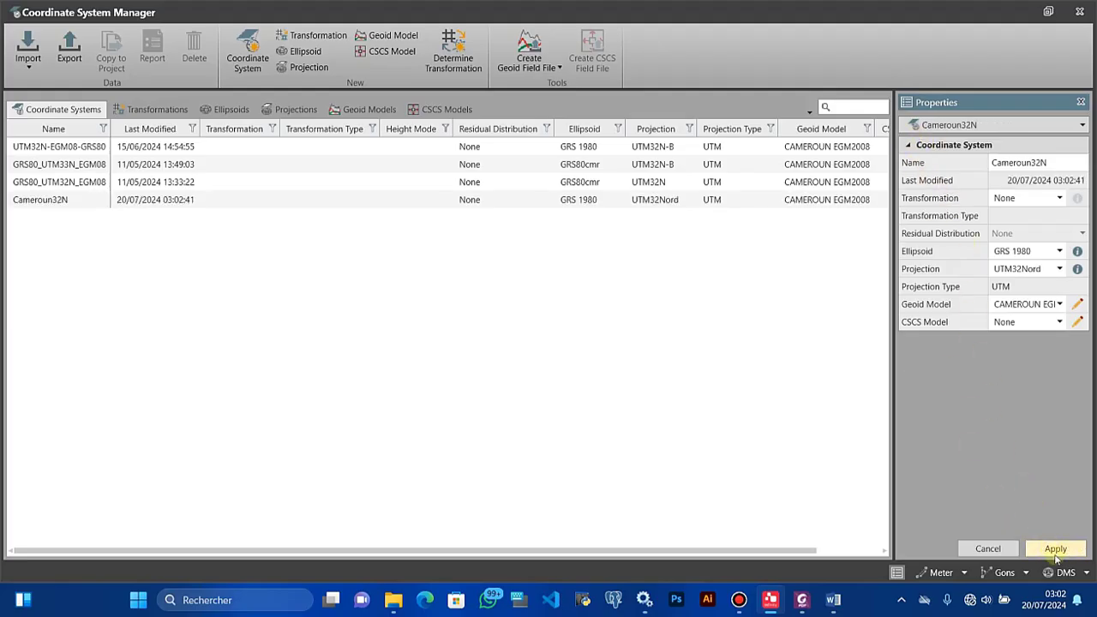
{"action": "left_click", "coordinate": [268, 318]}
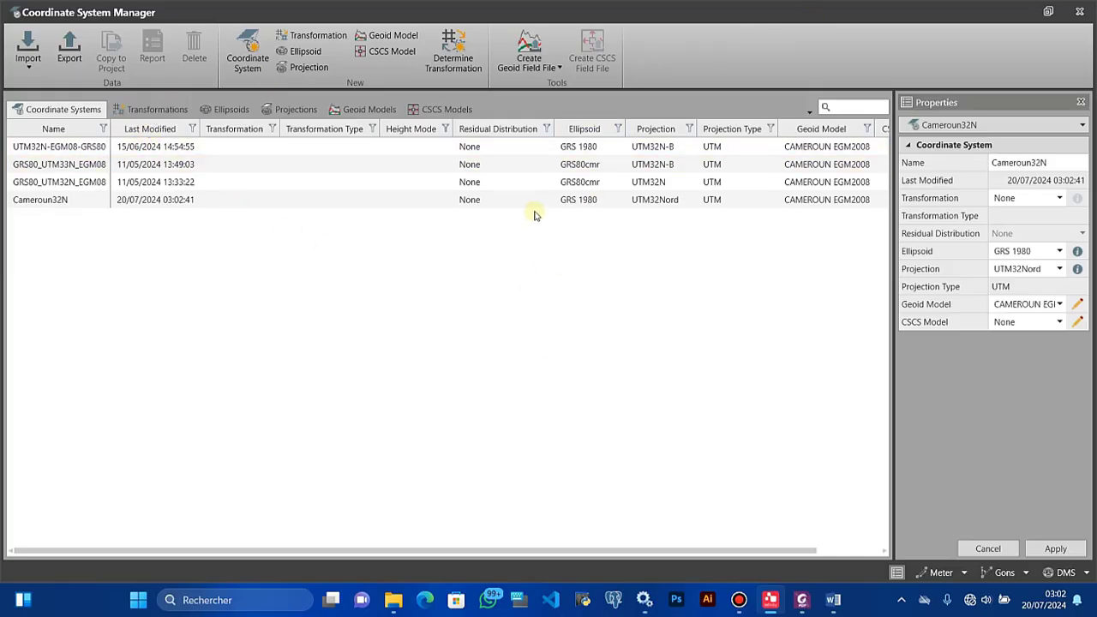
Close the Coordinate System Manager and check which coordinate systems the project offers for assignment
{"action": "left_click", "coordinate": [1080, 11]}
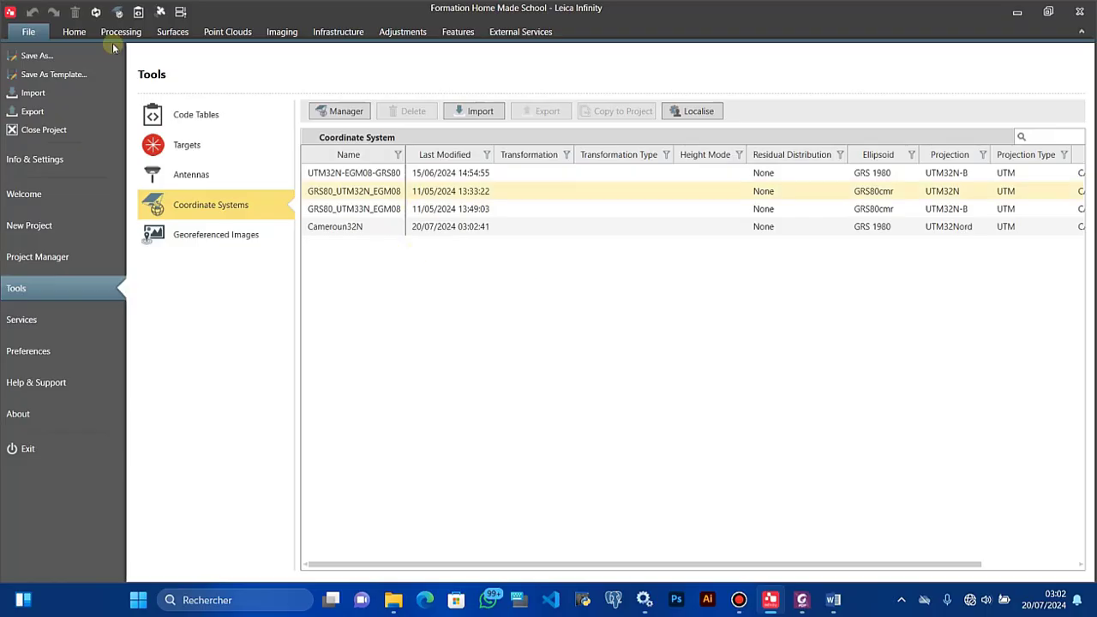
{"action": "left_click", "coordinate": [75, 32]}
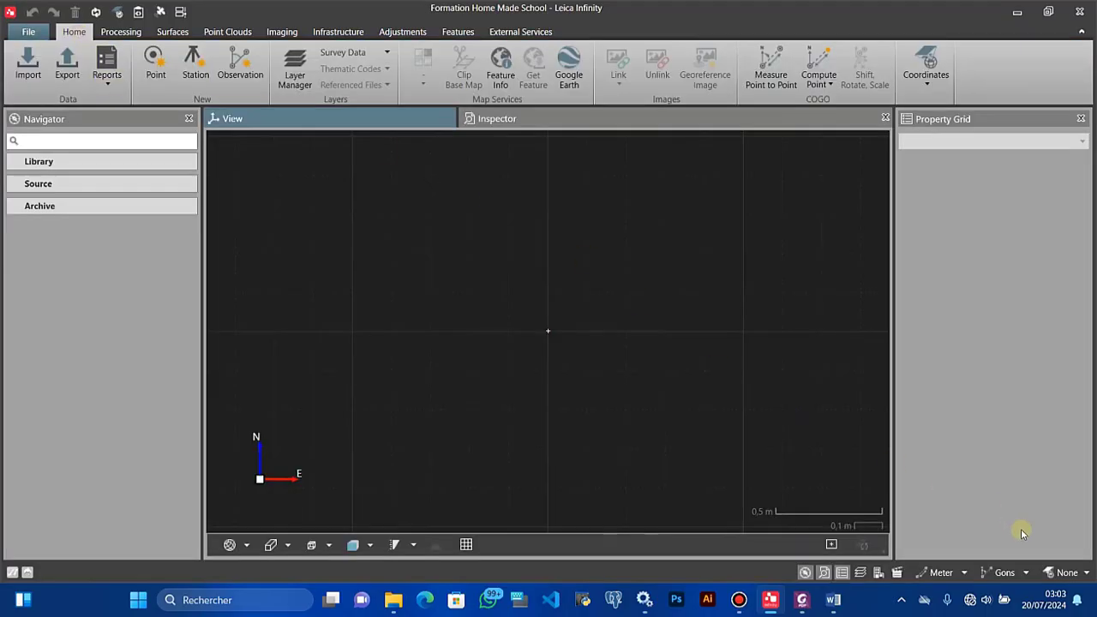
{"action": "left_click", "coordinate": [1054, 573]}
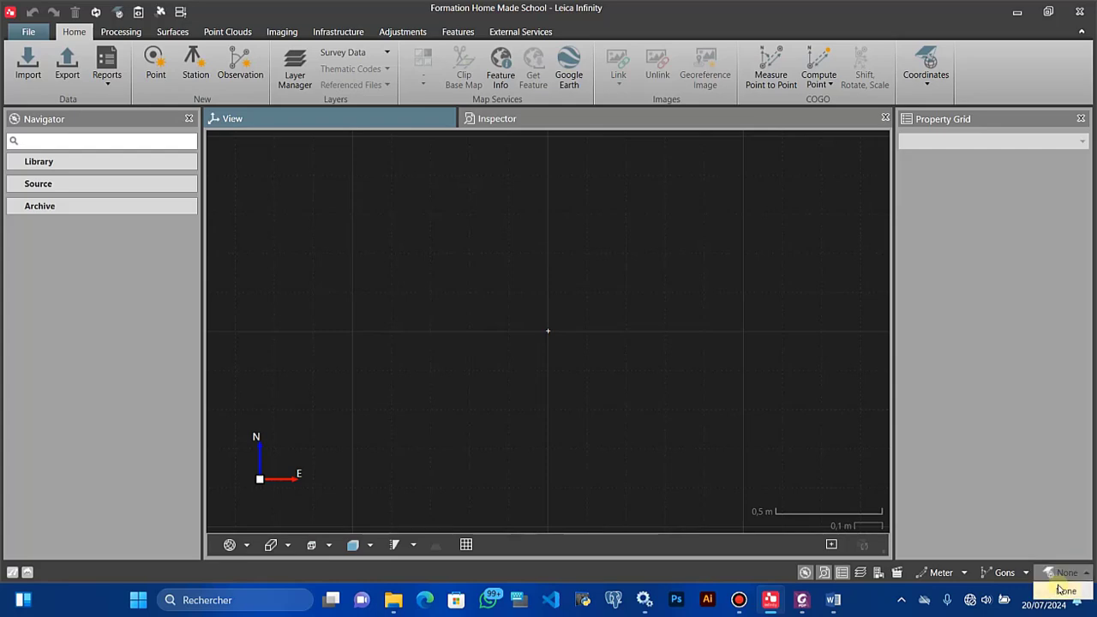
{"action": "left_click", "coordinate": [25, 34]}
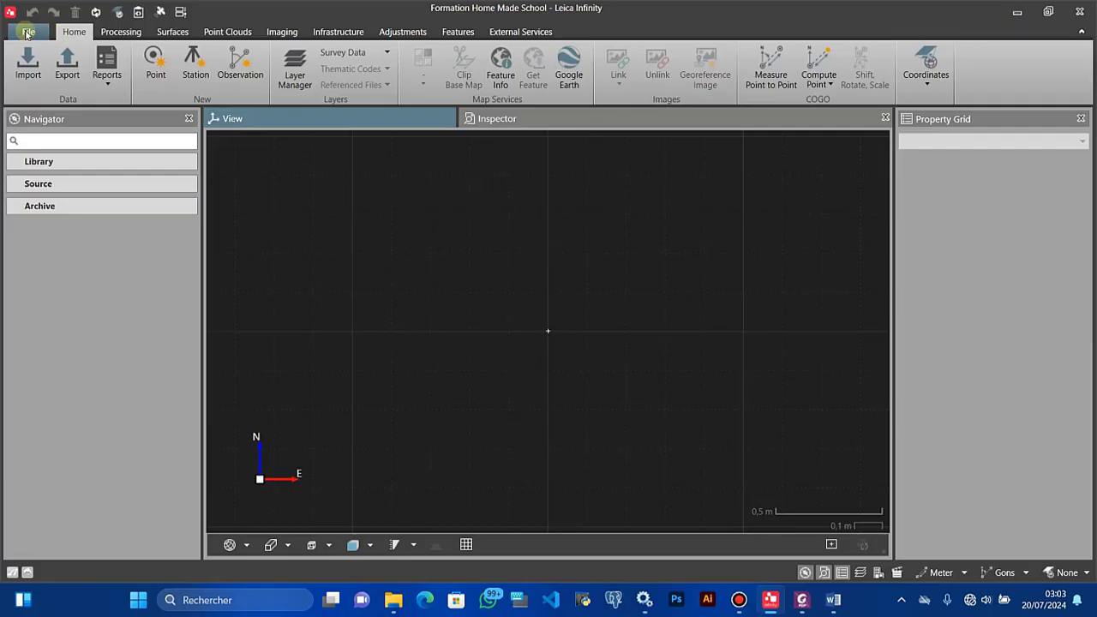
Copy the Cameroun32N coordinate system to the project and check the project's assigned coordinate system
{"action": "left_click", "coordinate": [20, 33]}
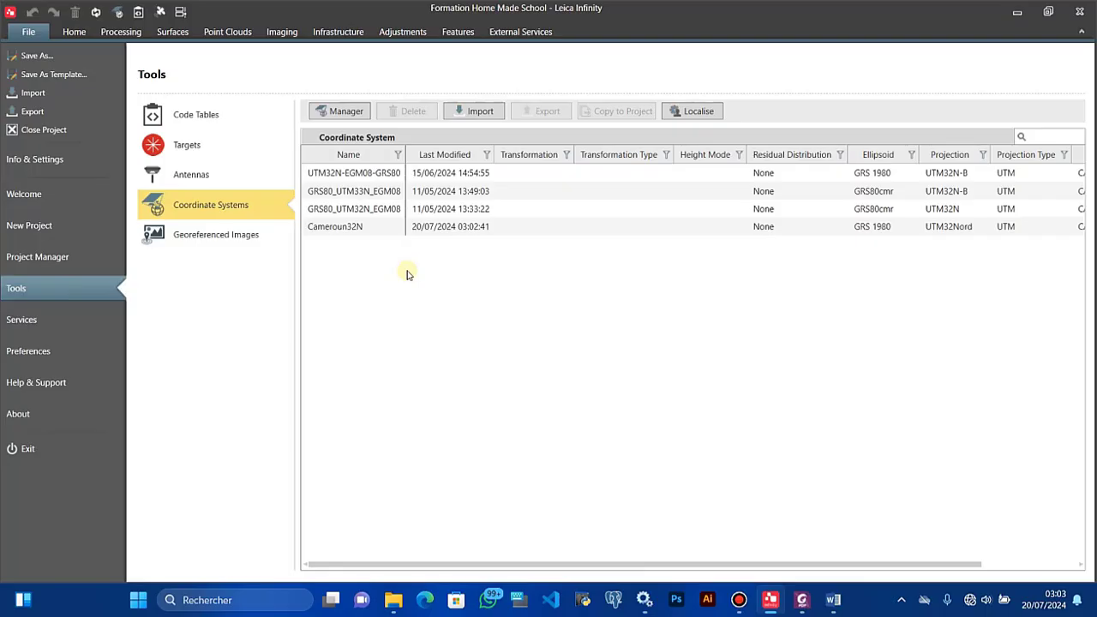
{"action": "left_click", "coordinate": [380, 228]}
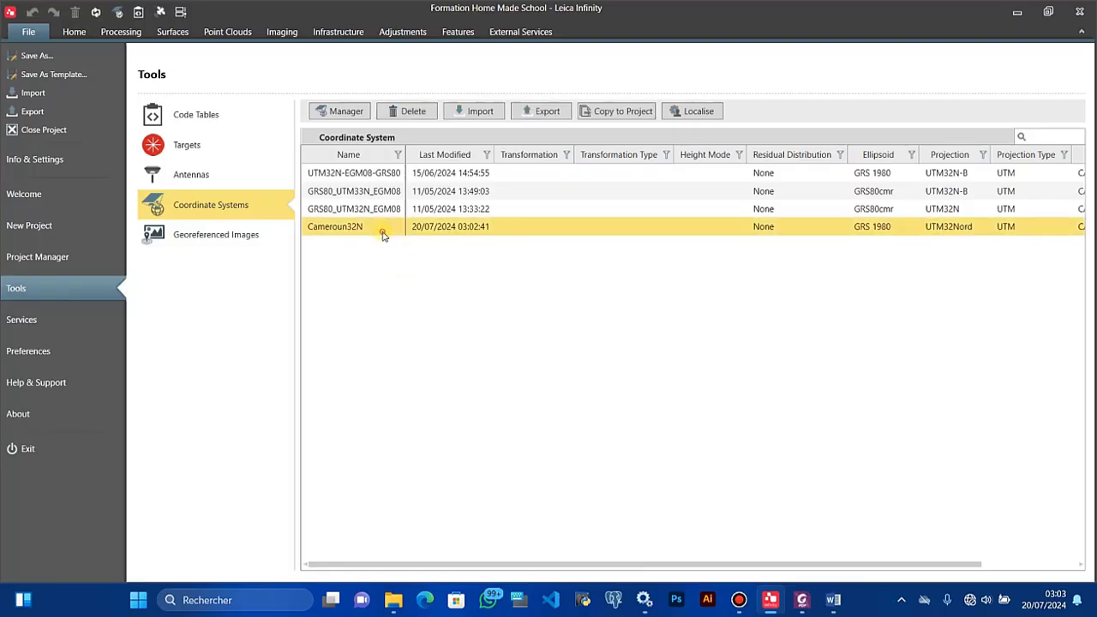
{"action": "left_click", "coordinate": [616, 112]}
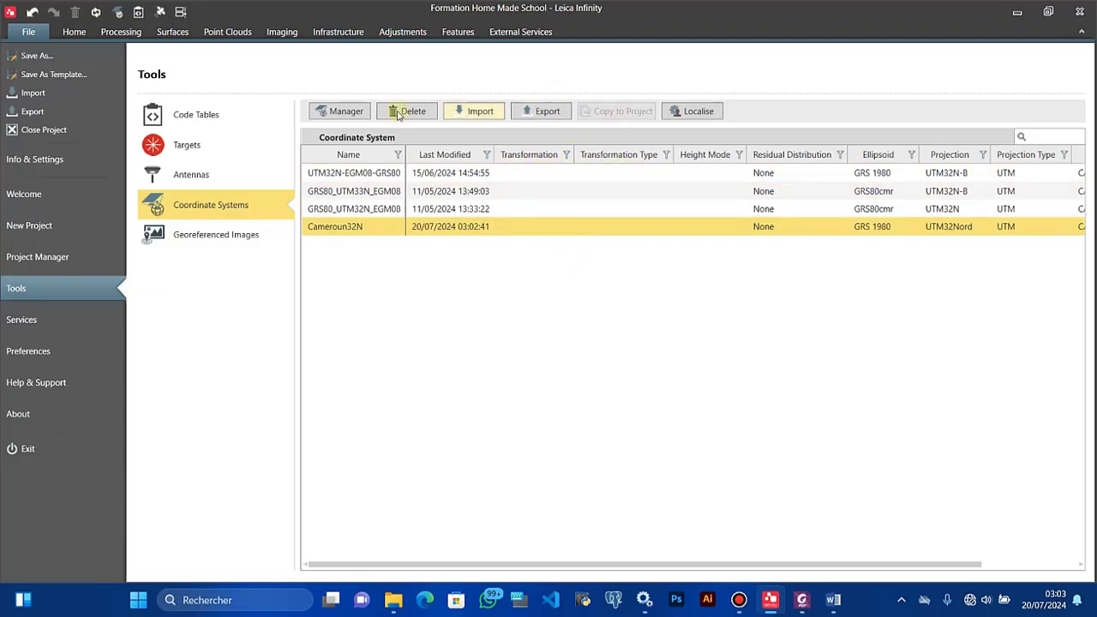
{"action": "left_click", "coordinate": [79, 34]}
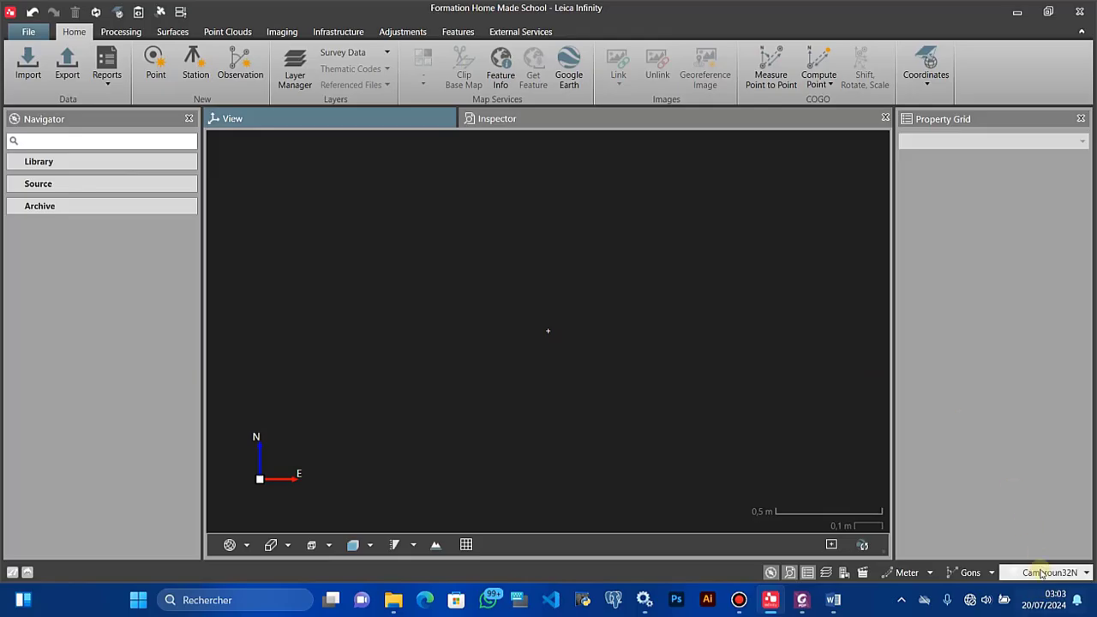
{"action": "left_click", "coordinate": [1041, 573]}
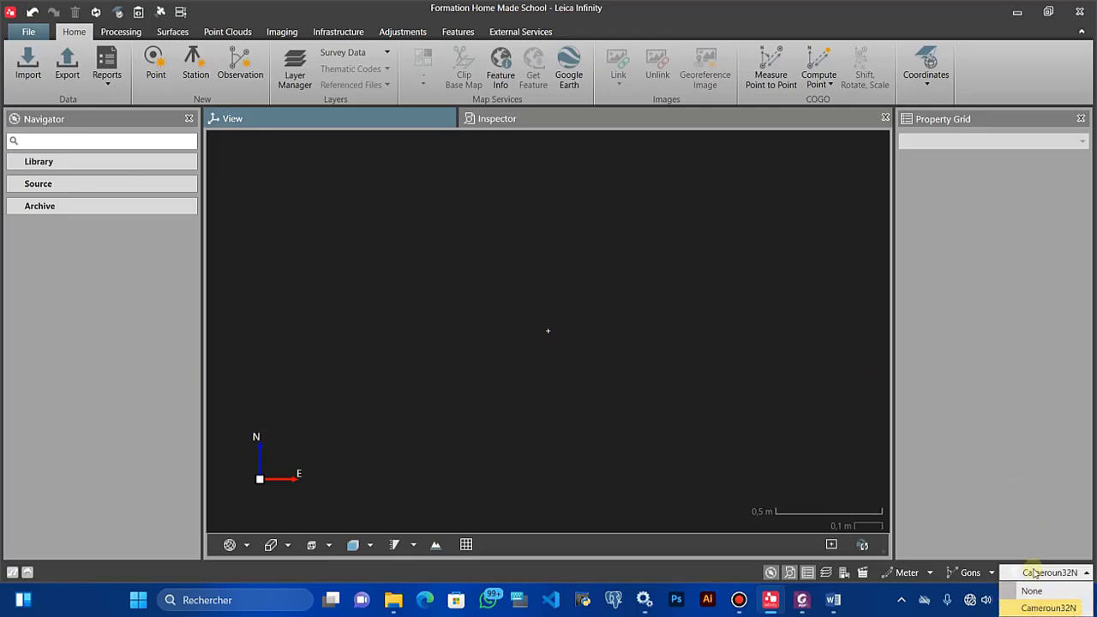
{"action": "left_click", "coordinate": [1037, 573]}
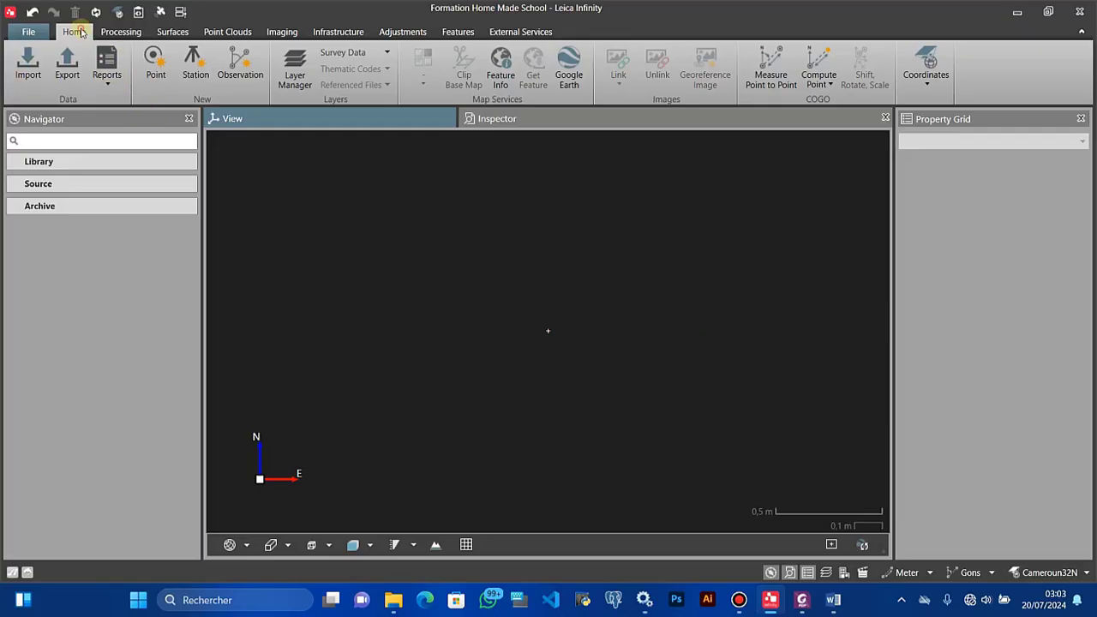
Start a data import and browse to Desktop > TAF > Home Made school > LEICA INFINITY > PART2 > Observations GNSS Hi Target V200
{"action": "left_click", "coordinate": [26, 65]}
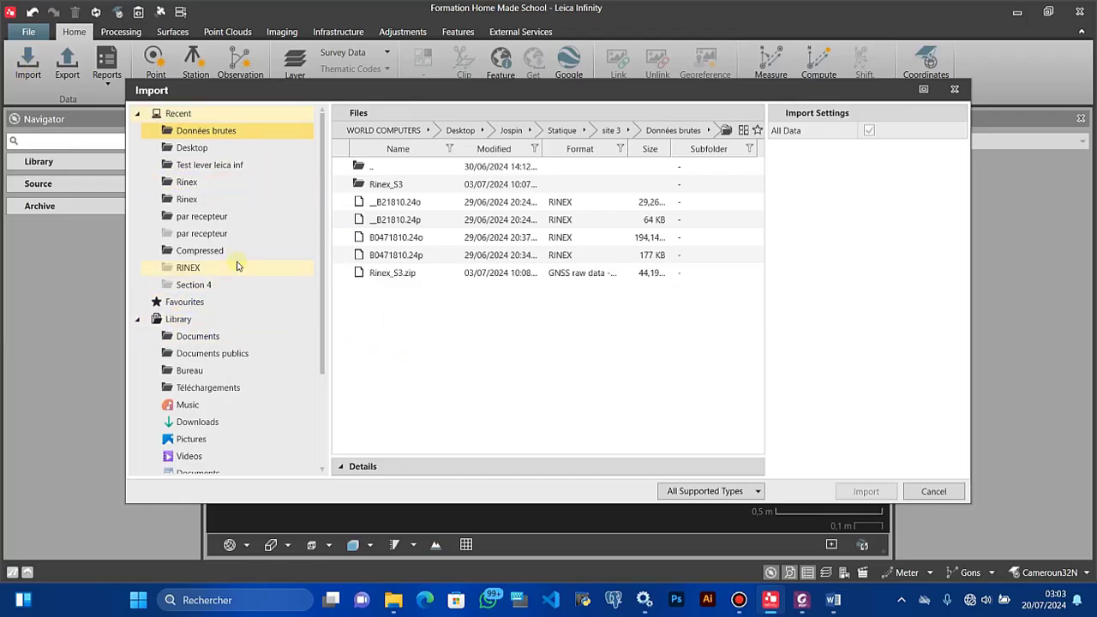
{"action": "scroll", "coordinate": [181, 399], "scroll_direction": "down", "scroll_amount": 2}
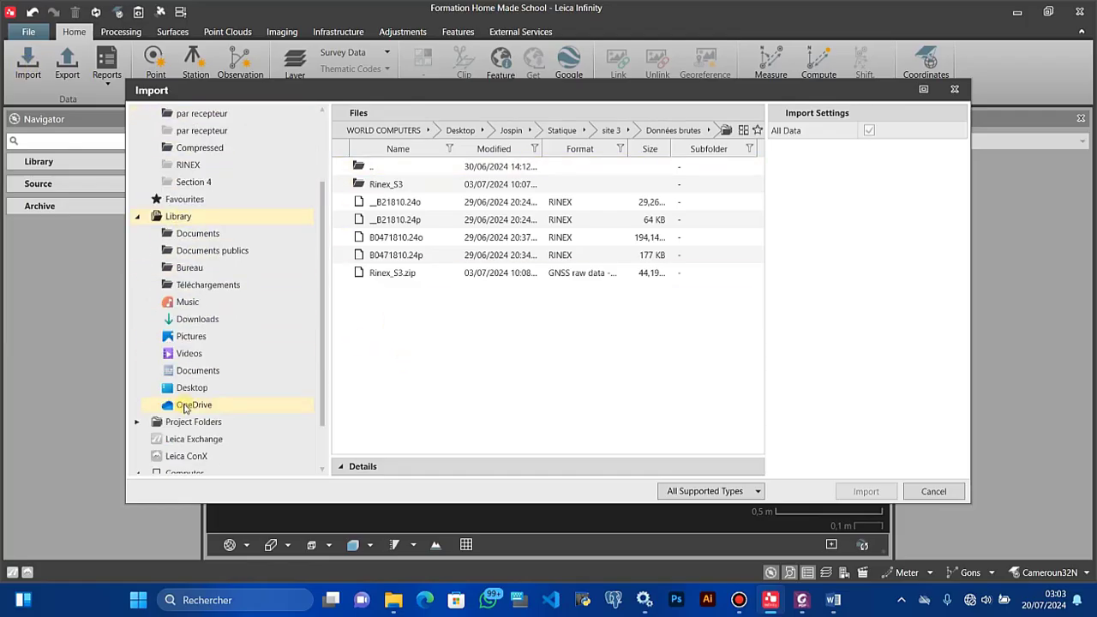
{"action": "left_click", "coordinate": [186, 388]}
{"action": "scroll", "coordinate": [382, 321], "scroll_direction": "down", "scroll_amount": 2}
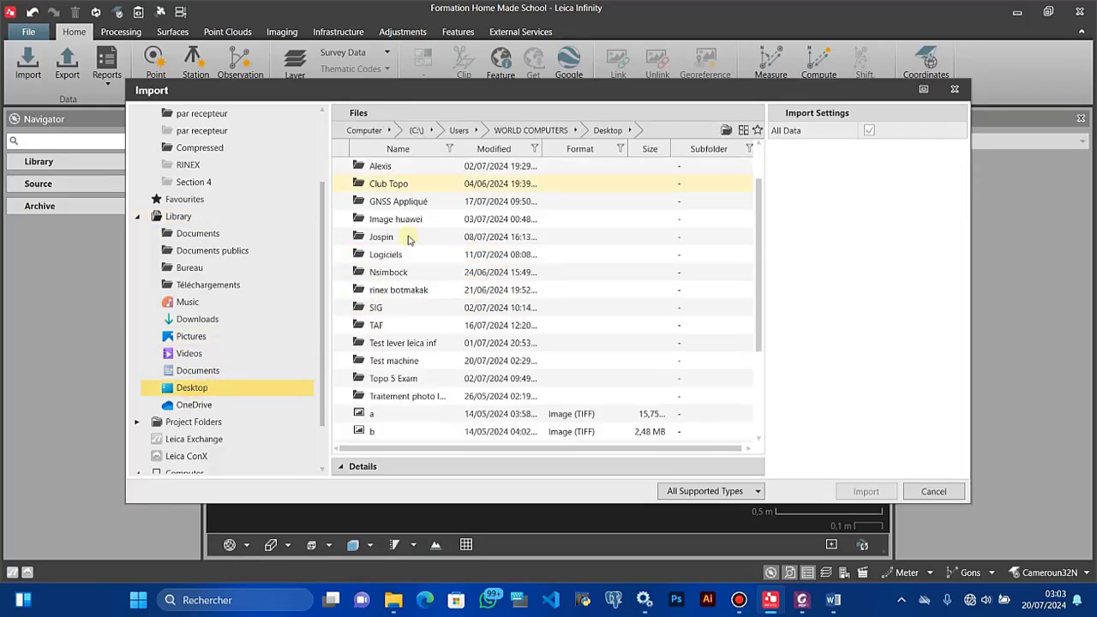
{"action": "double_click", "coordinate": [390, 318]}
{"action": "double_click", "coordinate": [386, 211]}
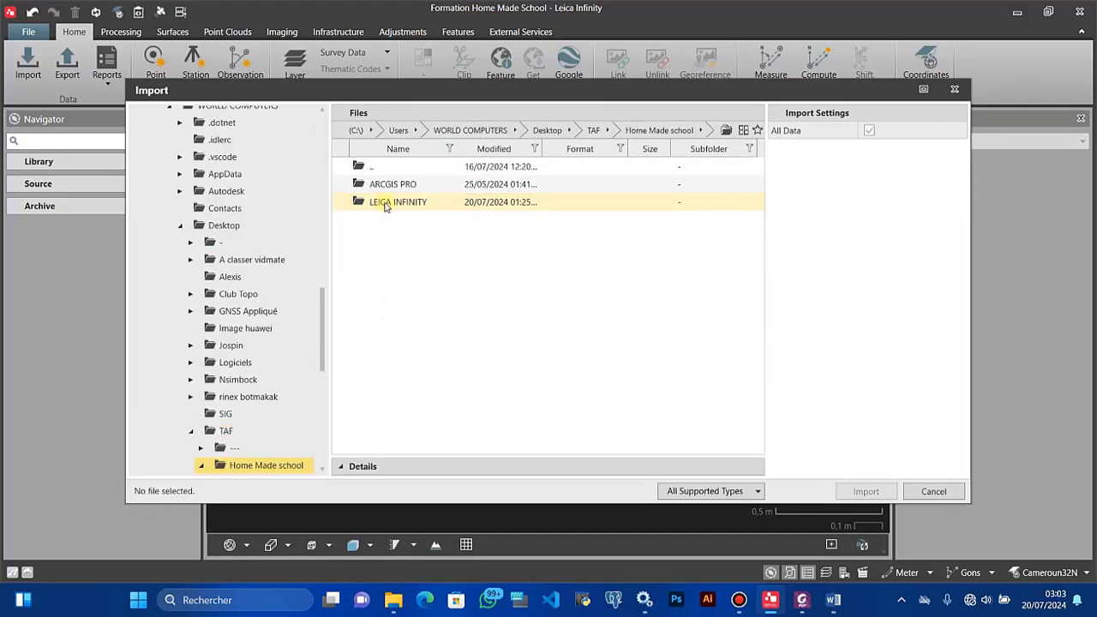
{"action": "double_click", "coordinate": [384, 204]}
{"action": "double_click", "coordinate": [383, 206]}
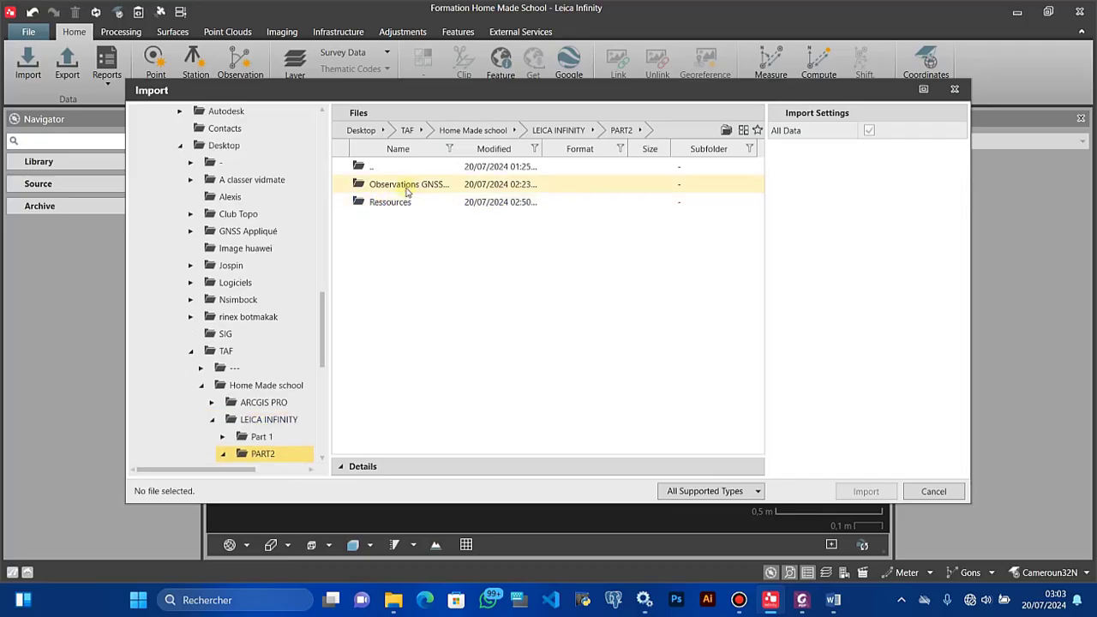
{"action": "double_click", "coordinate": [391, 184]}
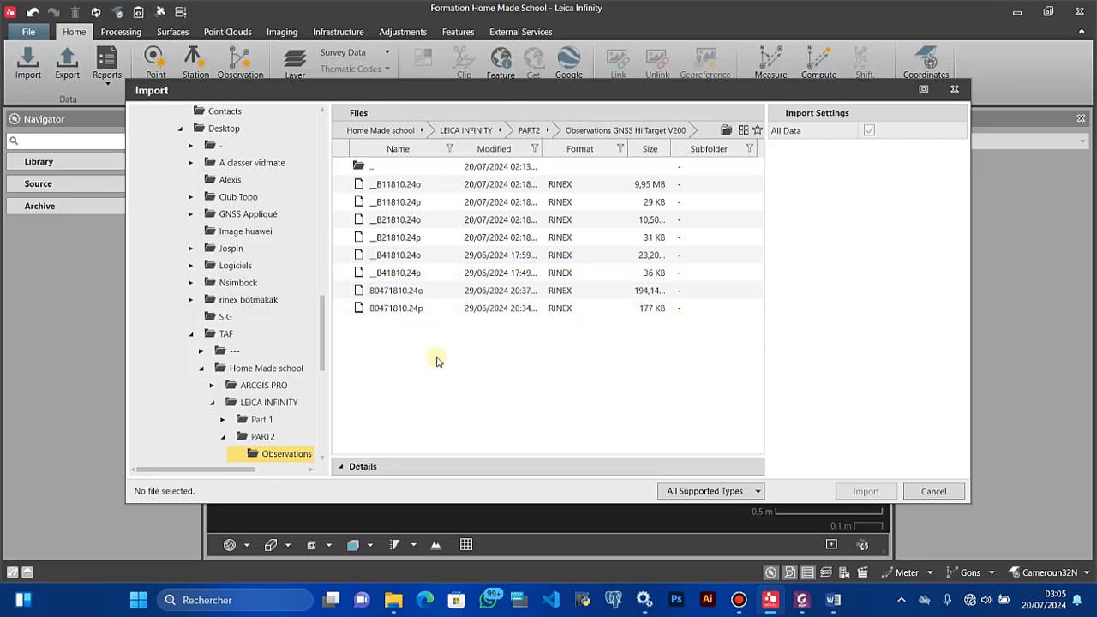
Import all RINEX files from __B11810.24o through B0471810.24p, with merged intervals and the data source report enabled
{"action": "left_click", "coordinate": [437, 187]}
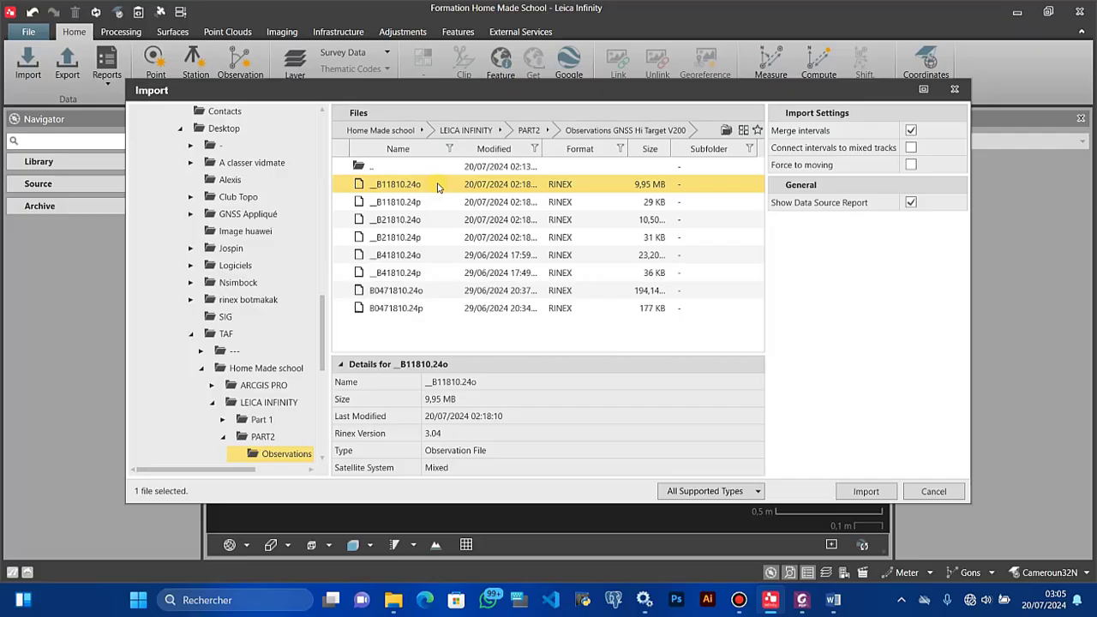
{"action": "left_click", "coordinate": [432, 311], "text": "shift"}
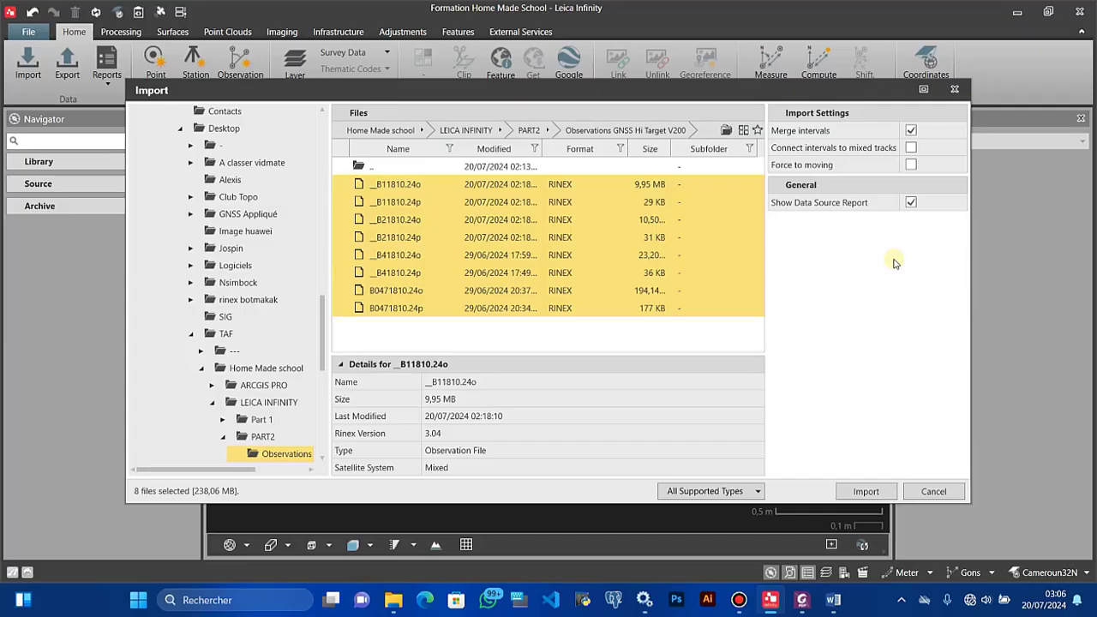
{"action": "left_click", "coordinate": [852, 490]}
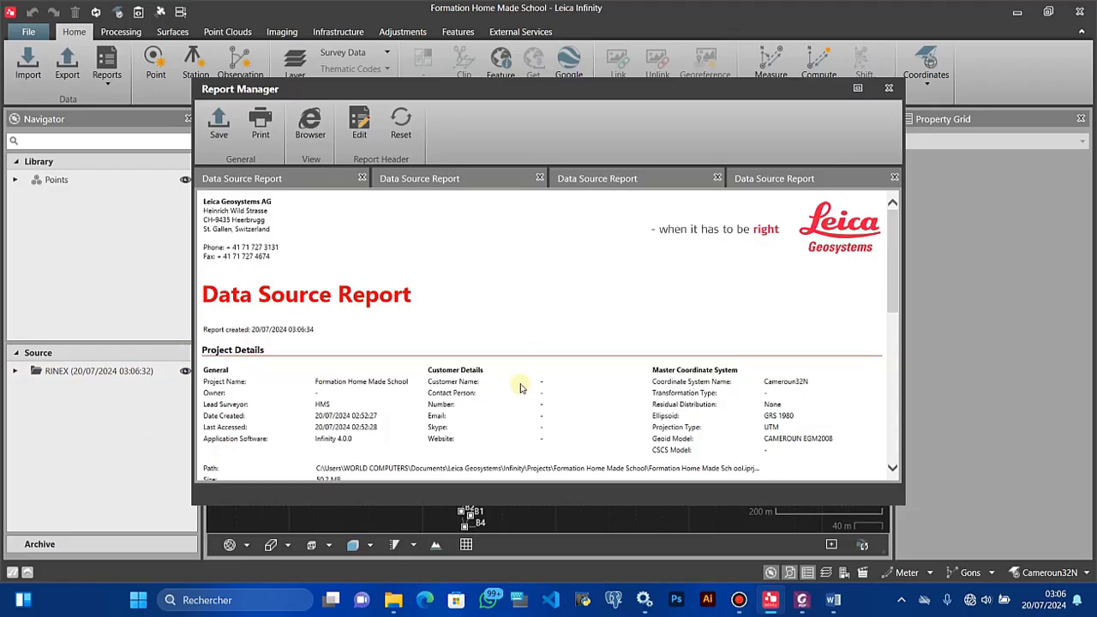
Read through the Data Source Report of the import and close the Report Manager
{"action": "scroll", "coordinate": [532, 386], "scroll_direction": "down", "scroll_amount": 6}
{"action": "scroll", "coordinate": [523, 411], "scroll_direction": "up", "scroll_amount": 7}
{"action": "left_click", "coordinate": [888, 88]}
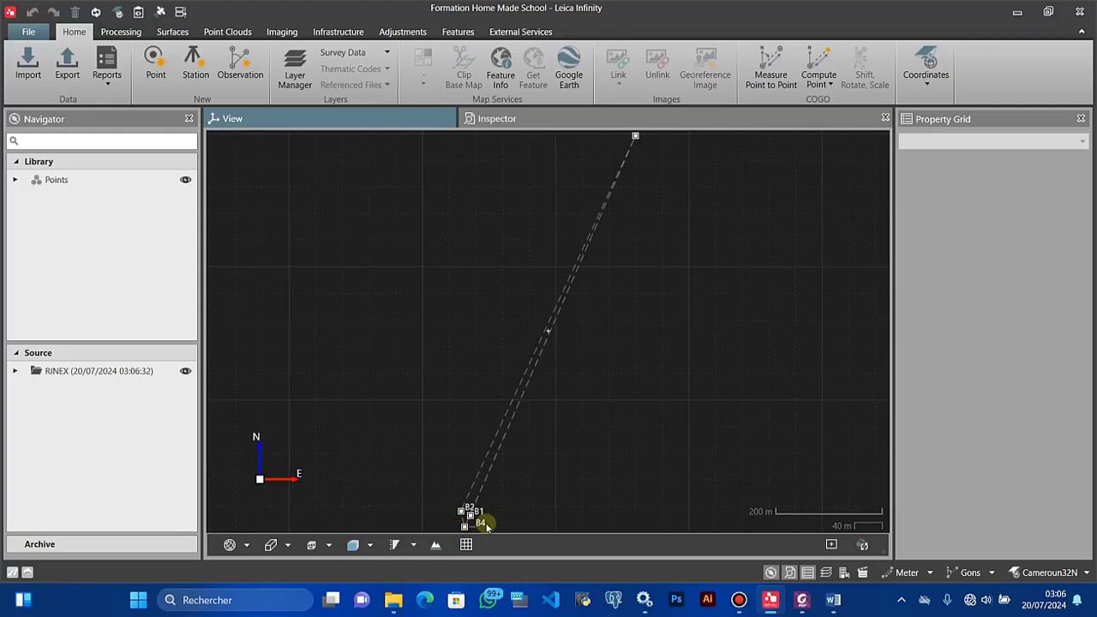
Examine the imported GNSS points and the baselines linking B047 with B1, B2 and __B4 in the graphic view
{"action": "scroll", "coordinate": [619, 223], "scroll_direction": "down", "scroll_amount": 1}
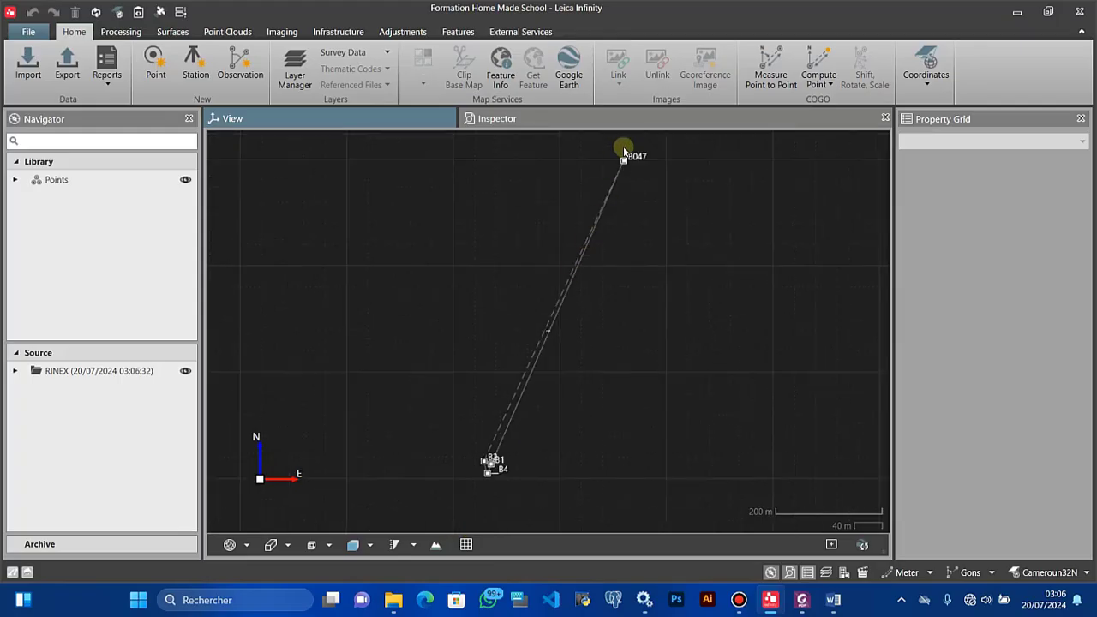
{"action": "scroll", "coordinate": [629, 198], "scroll_direction": "up", "scroll_amount": 1}
{"action": "scroll", "coordinate": [600, 257], "scroll_direction": "down", "scroll_amount": 2}
{"action": "scroll", "coordinate": [509, 378], "scroll_direction": "up", "scroll_amount": 4}
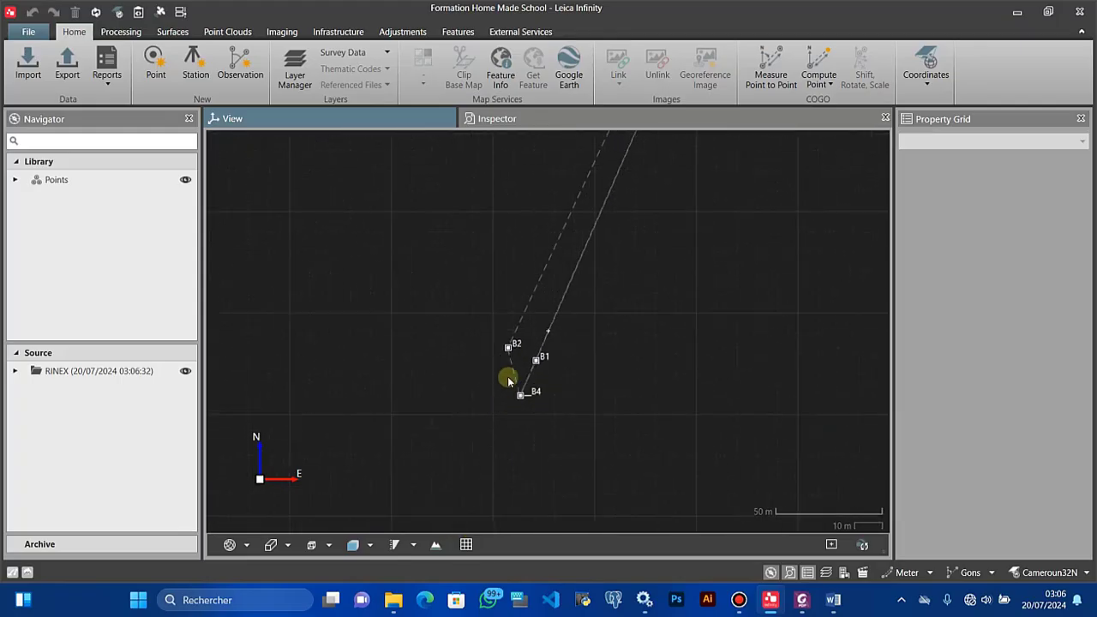
{"action": "scroll", "coordinate": [510, 383], "scroll_direction": "down", "scroll_amount": 2}
{"action": "scroll", "coordinate": [510, 381], "scroll_direction": "down", "scroll_amount": 3}
{"action": "scroll", "coordinate": [606, 215], "scroll_direction": "down", "scroll_amount": 2}
{"action": "left_click_drag", "start_coordinate": [597, 228], "coordinate": [461, 437]}
{"action": "scroll", "coordinate": [521, 243], "scroll_direction": "up", "scroll_amount": 5}
{"action": "scroll", "coordinate": [599, 262], "scroll_direction": "down", "scroll_amount": 5}
{"action": "left_click_drag", "start_coordinate": [579, 326], "coordinate": [576, 242]}
{"action": "left_click_drag", "start_coordinate": [515, 378], "coordinate": [522, 247]}
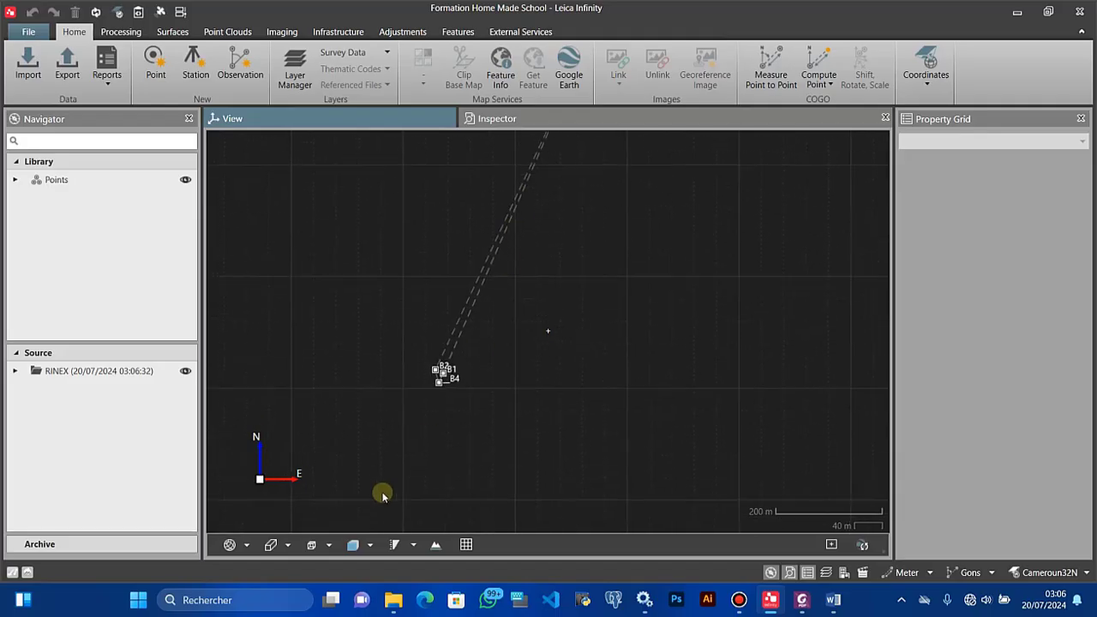
{"action": "scroll", "coordinate": [444, 396], "scroll_direction": "up", "scroll_amount": 4}
{"action": "scroll", "coordinate": [437, 317], "scroll_direction": "up", "scroll_amount": 4}
{"action": "scroll", "coordinate": [438, 318], "scroll_direction": "down", "scroll_amount": 4}
{"action": "scroll", "coordinate": [454, 367], "scroll_direction": "up", "scroll_amount": 1}
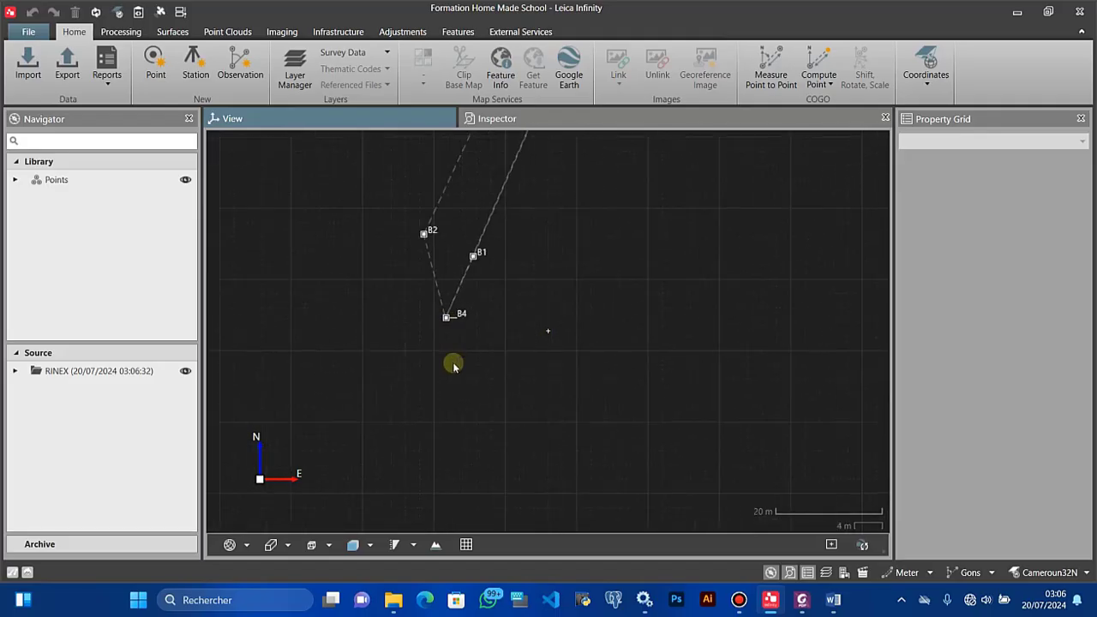
{"action": "scroll", "coordinate": [453, 366], "scroll_direction": "down", "scroll_amount": 1}
{"action": "left_click_drag", "start_coordinate": [470, 268], "coordinate": [477, 388]}
{"action": "scroll", "coordinate": [475, 391], "scroll_direction": "down", "scroll_amount": 2}
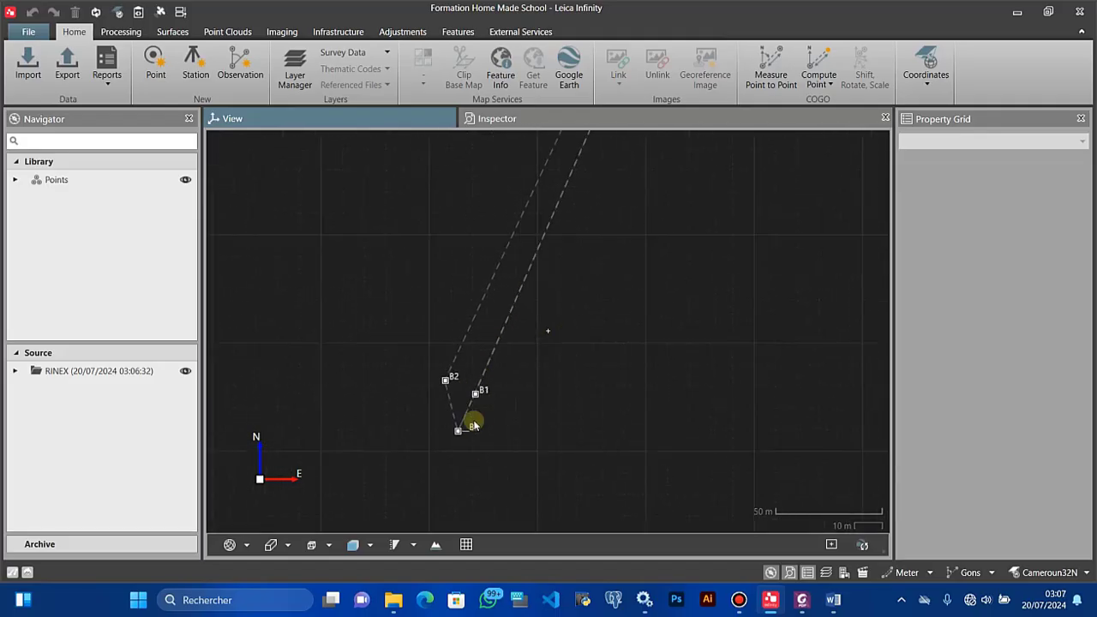
{"action": "scroll", "coordinate": [472, 422], "scroll_direction": "up", "scroll_amount": 3}
{"action": "scroll", "coordinate": [469, 426], "scroll_direction": "down", "scroll_amount": 3}
{"action": "scroll", "coordinate": [457, 400], "scroll_direction": "down", "scroll_amount": 4}
{"action": "scroll", "coordinate": [475, 400], "scroll_direction": "up", "scroll_amount": 5}
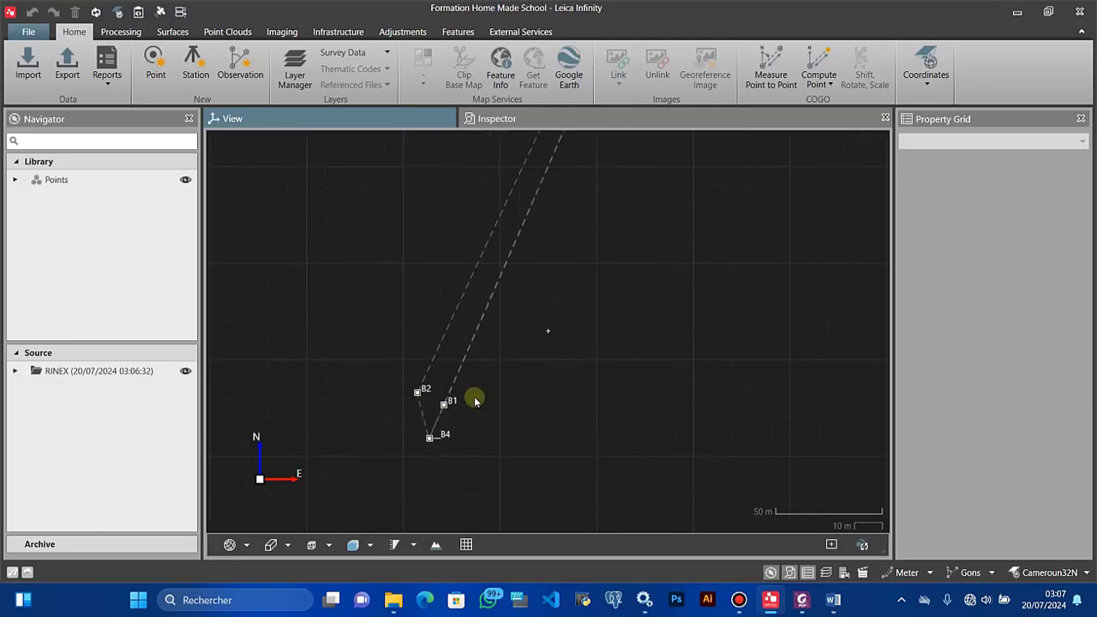
{"action": "scroll", "coordinate": [407, 459], "scroll_direction": "up", "scroll_amount": 4}
{"action": "scroll", "coordinate": [433, 390], "scroll_direction": "up", "scroll_amount": 2}
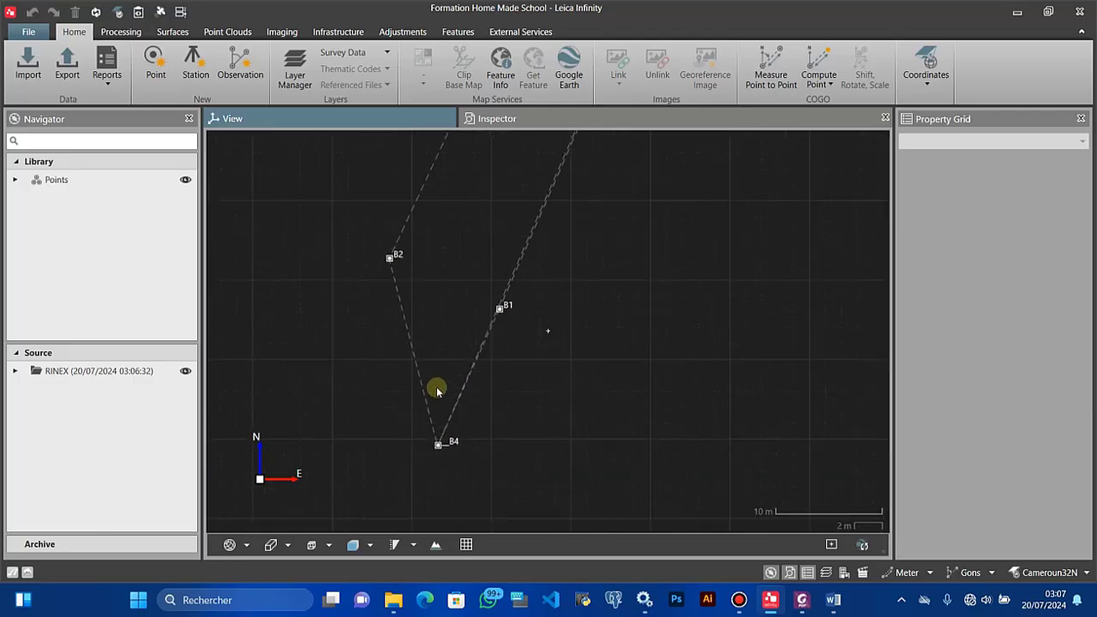
{"action": "scroll", "coordinate": [472, 407], "scroll_direction": "up", "scroll_amount": 2}
{"action": "left_click_drag", "start_coordinate": [439, 300], "coordinate": [428, 348]}
{"action": "scroll", "coordinate": [375, 285], "scroll_direction": "down", "scroll_amount": 3}
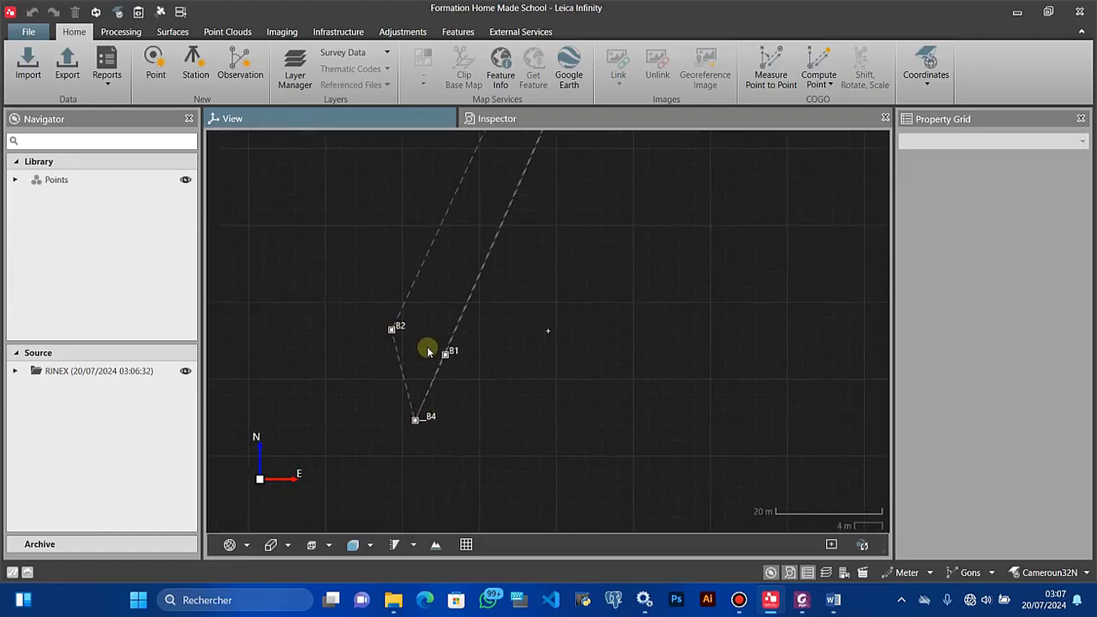
{"action": "scroll", "coordinate": [417, 380], "scroll_direction": "up", "scroll_amount": 2}
{"action": "scroll", "coordinate": [408, 373], "scroll_direction": "down", "scroll_amount": 1}
{"action": "scroll", "coordinate": [398, 386], "scroll_direction": "up", "scroll_amount": 1}
{"action": "scroll", "coordinate": [410, 417], "scroll_direction": "down", "scroll_amount": 10}
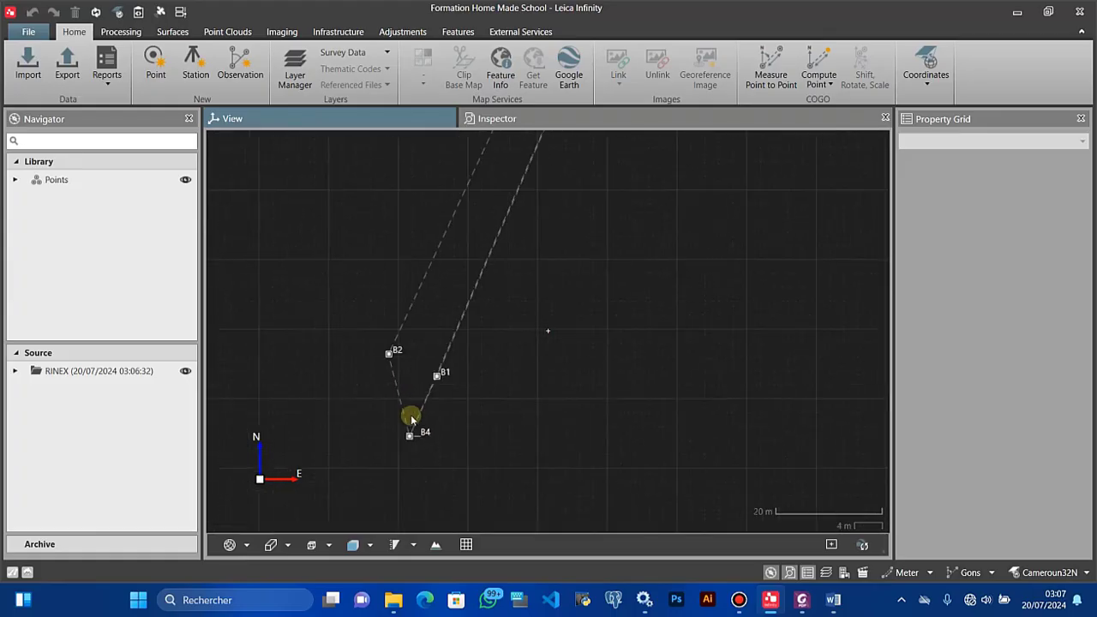
{"action": "left_click_drag", "start_coordinate": [472, 318], "coordinate": [444, 415]}
{"action": "scroll", "coordinate": [444, 415], "scroll_direction": "down", "scroll_amount": 2}
{"action": "left_click_drag", "start_coordinate": [458, 346], "coordinate": [451, 406]}
{"action": "scroll", "coordinate": [384, 494], "scroll_direction": "up", "scroll_amount": 8}
{"action": "scroll", "coordinate": [461, 394], "scroll_direction": "up", "scroll_amount": 8}
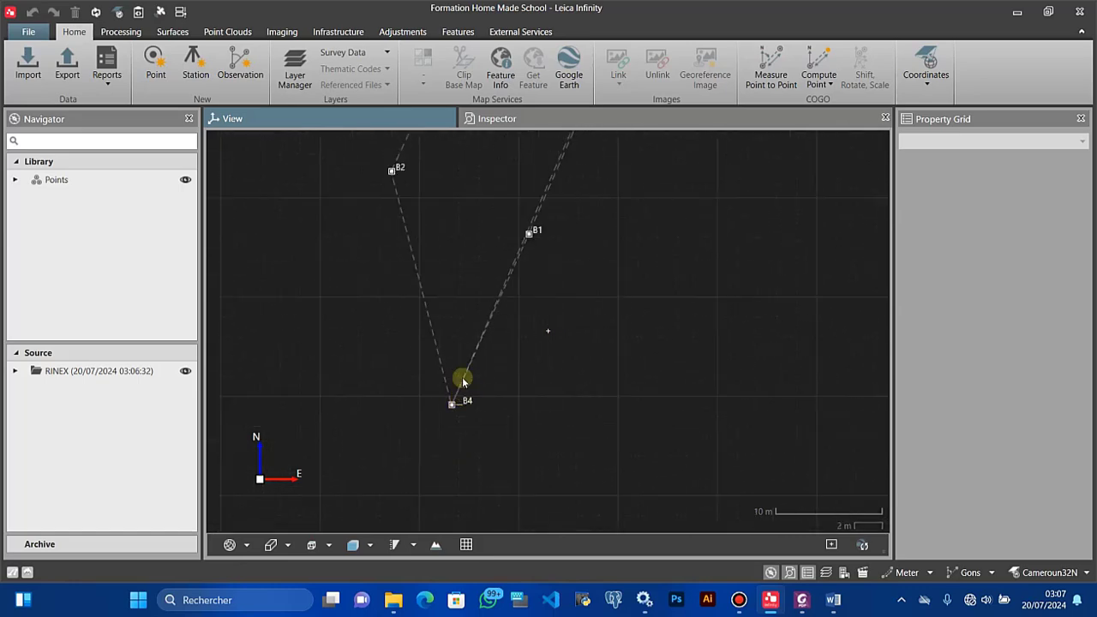
{"action": "left_click_drag", "start_coordinate": [480, 330], "coordinate": [446, 398]}
{"action": "scroll", "coordinate": [447, 385], "scroll_direction": "down", "scroll_amount": 1}
{"action": "scroll", "coordinate": [434, 453], "scroll_direction": "up", "scroll_amount": 1}
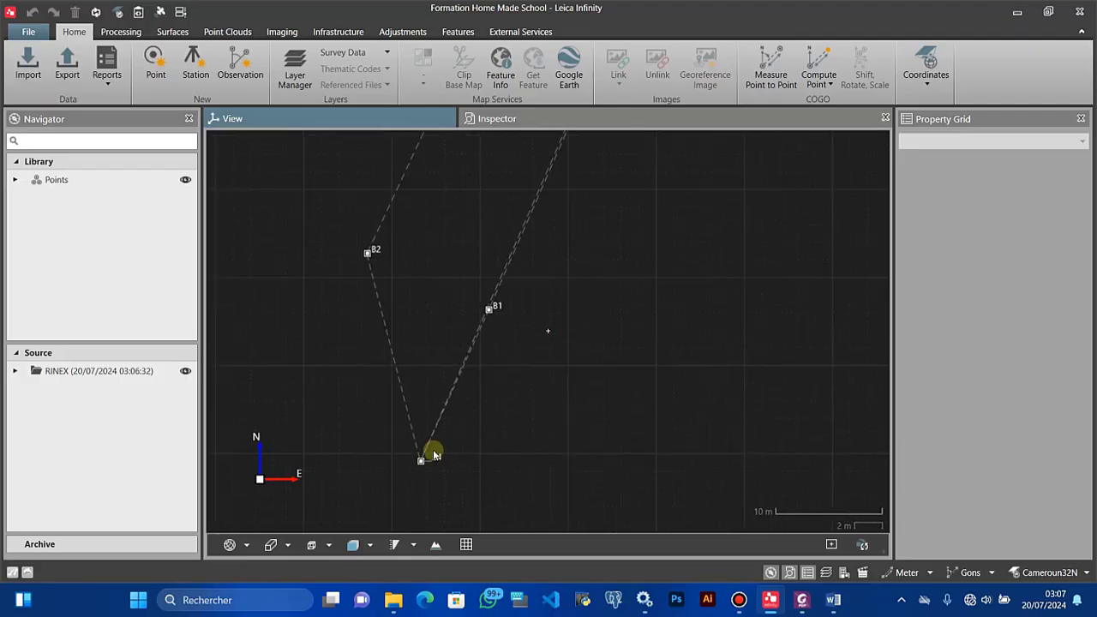
{"action": "scroll", "coordinate": [455, 392], "scroll_direction": "down", "scroll_amount": 3}
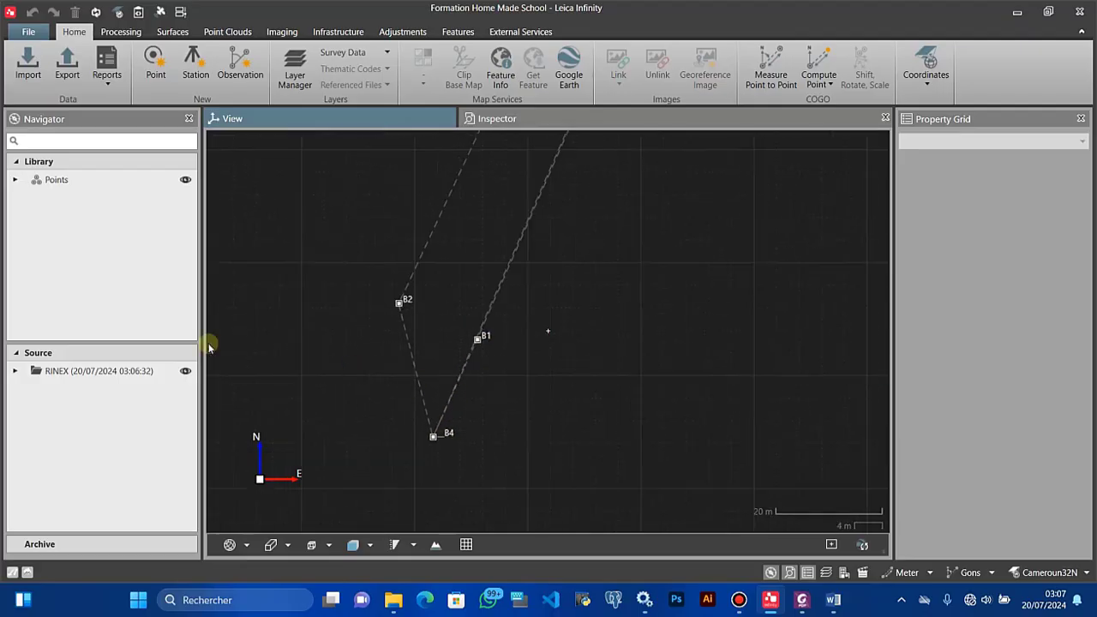
Change the Point Id of library point __B4 to B3 and apply the change
{"action": "left_click", "coordinate": [15, 180]}
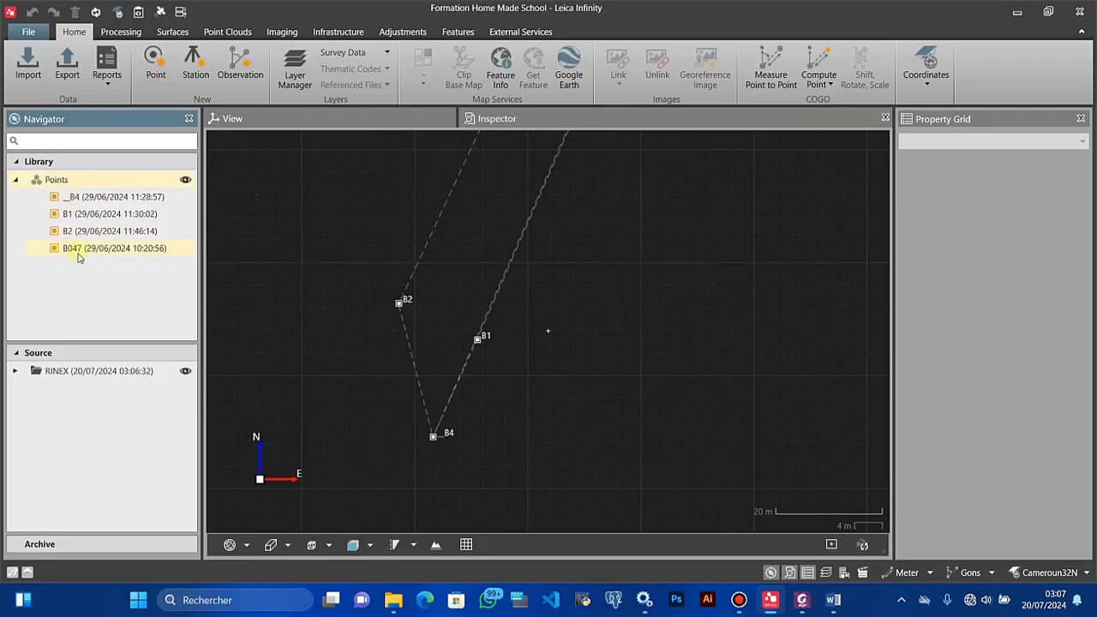
{"action": "left_click", "coordinate": [81, 204]}
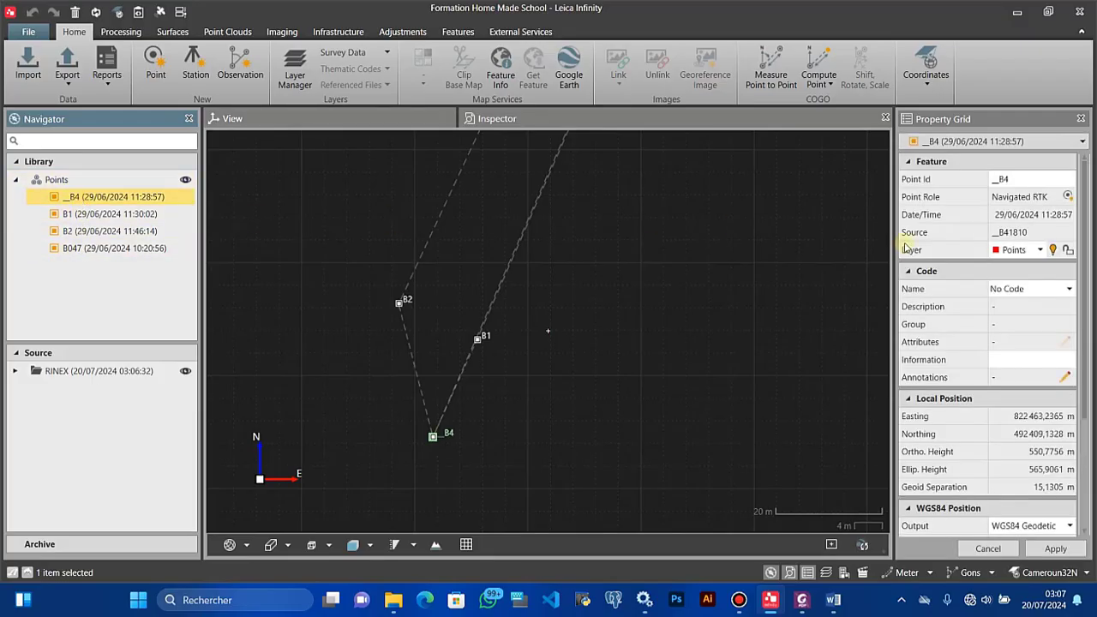
{"action": "left_click", "coordinate": [1041, 180]}
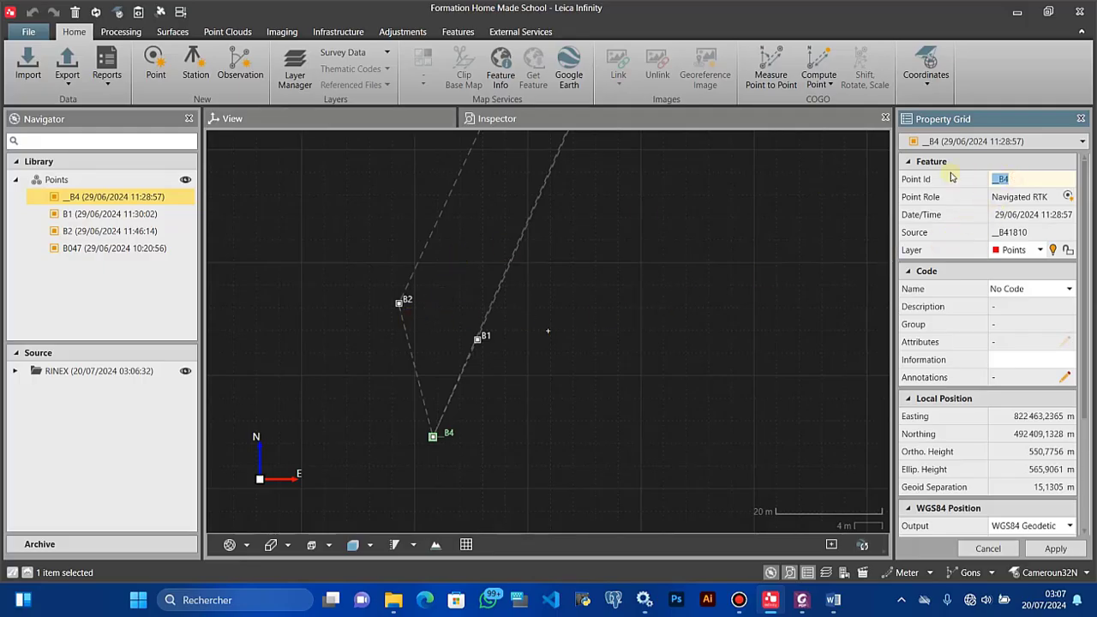
{"action": "type", "text": "B3"}
{"action": "left_click", "coordinate": [1055, 550]}
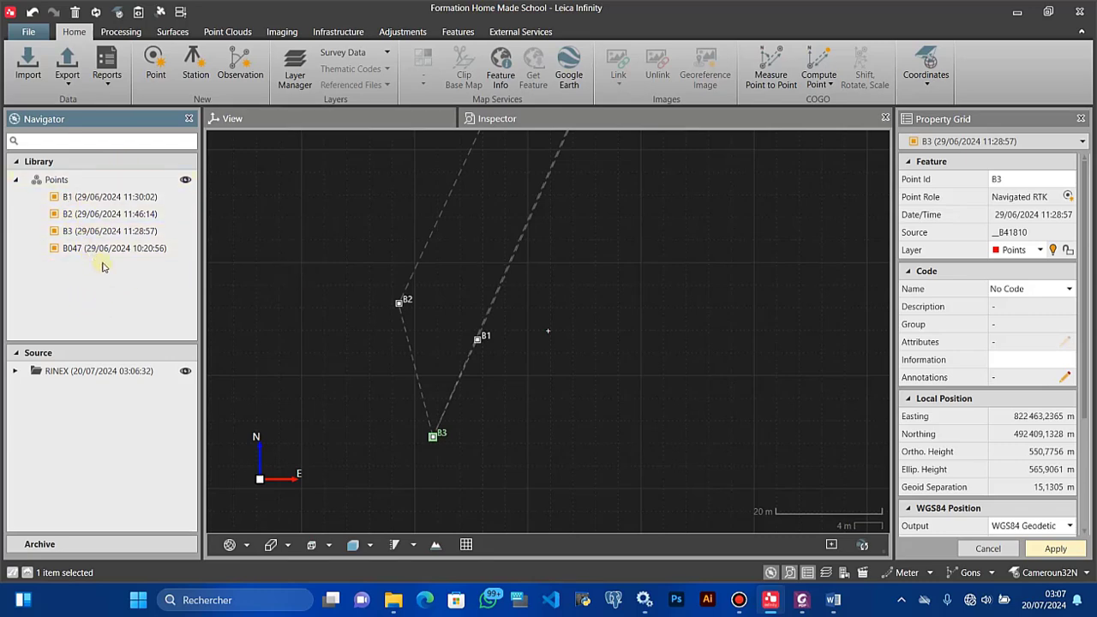
Clear the point selection and inspect the baselines between B047 and points B1, B2 and B3, close up and as a whole
{"action": "scroll", "coordinate": [372, 286], "scroll_direction": "down", "scroll_amount": 5}
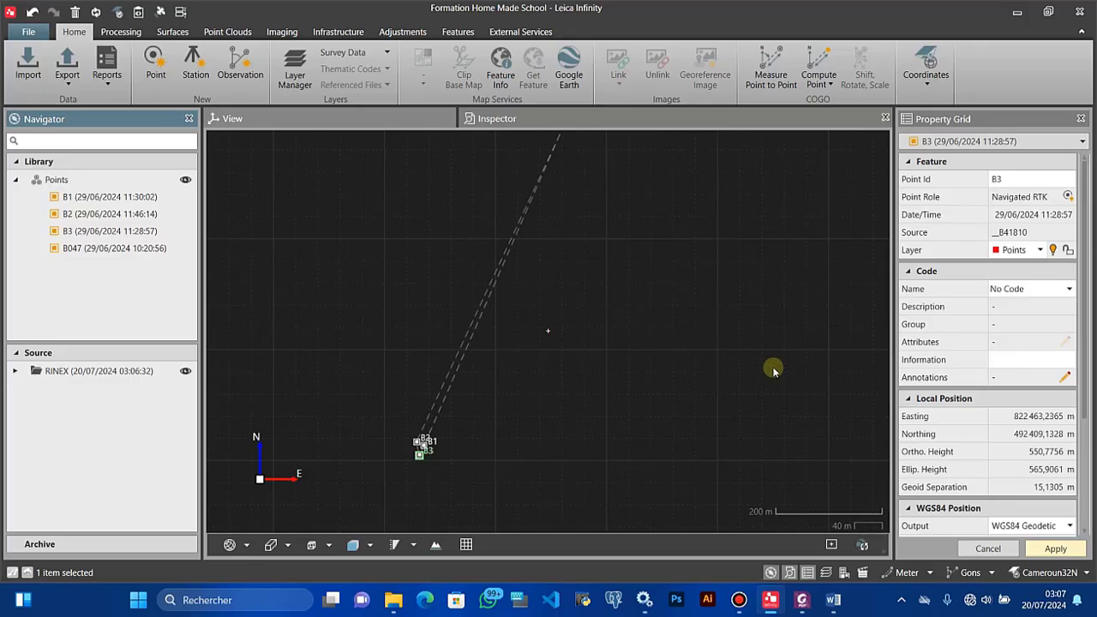
{"action": "left_click", "coordinate": [532, 319]}
{"action": "scroll", "coordinate": [554, 337], "scroll_direction": "down", "scroll_amount": 1}
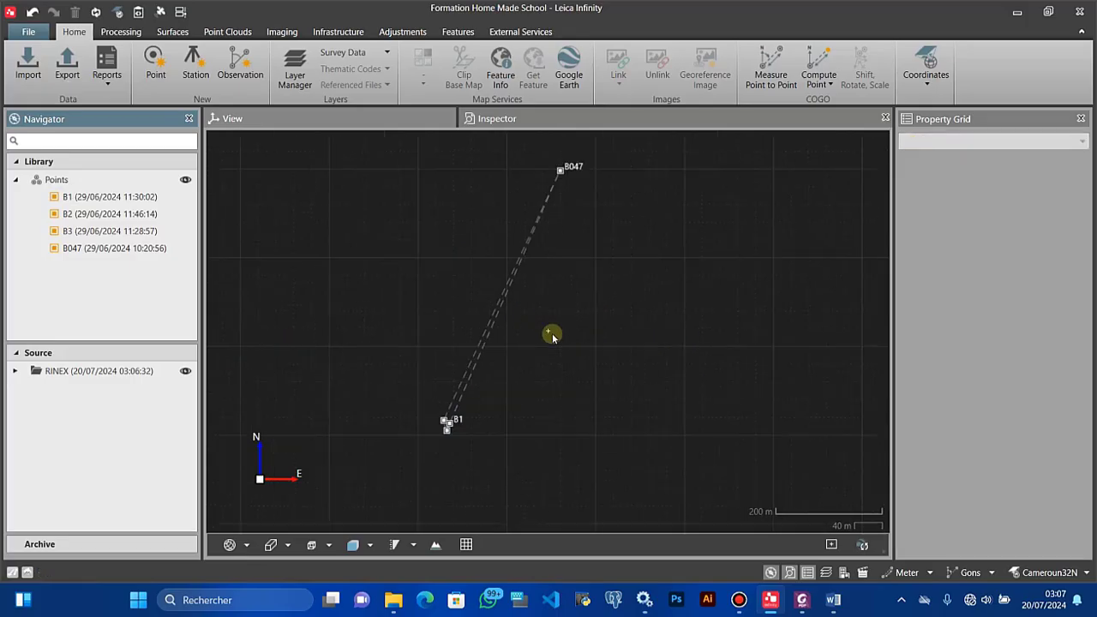
{"action": "left_click_drag", "start_coordinate": [558, 256], "coordinate": [541, 300]}
{"action": "left_click_drag", "start_coordinate": [482, 441], "coordinate": [488, 456]}
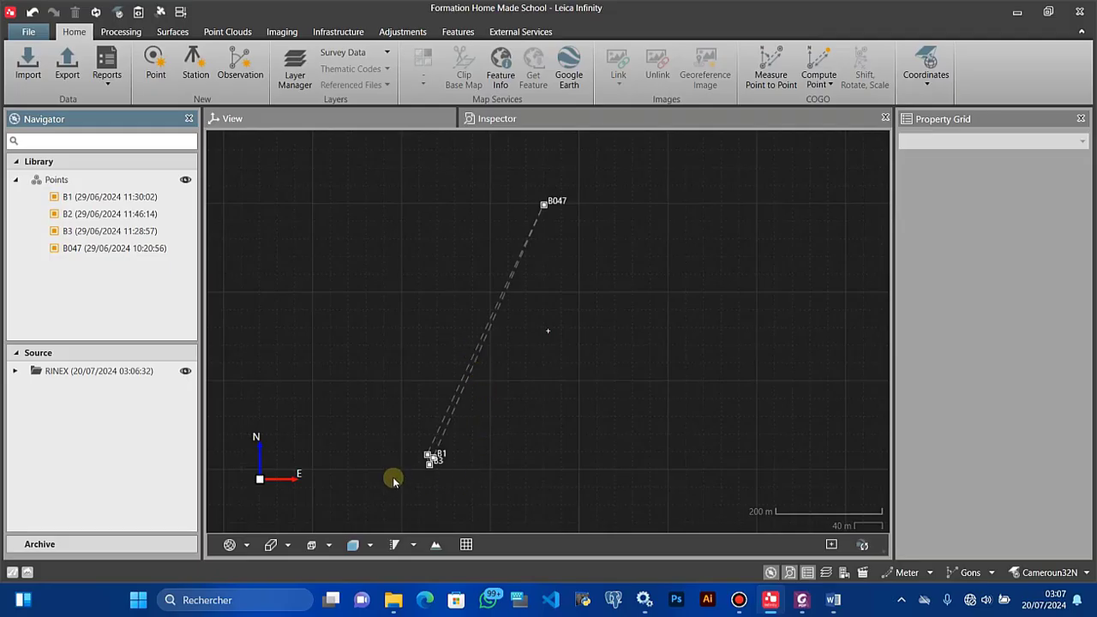
{"action": "scroll", "coordinate": [424, 482], "scroll_direction": "up", "scroll_amount": 2}
{"action": "scroll", "coordinate": [428, 481], "scroll_direction": "up", "scroll_amount": 5}
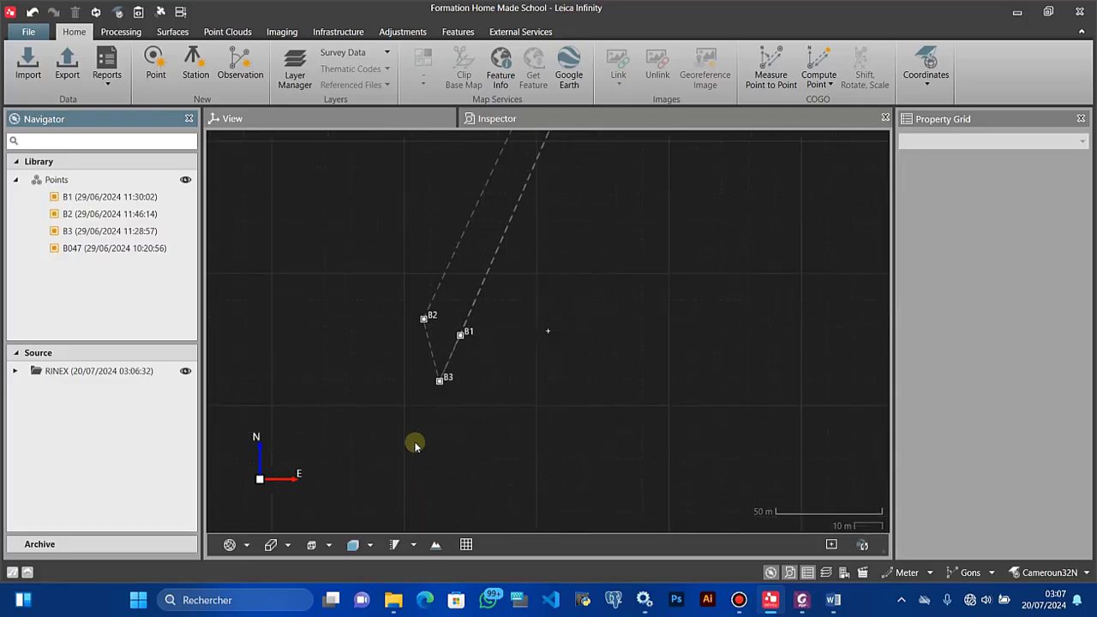
{"action": "scroll", "coordinate": [446, 357], "scroll_direction": "down", "scroll_amount": 4}
{"action": "left_click_drag", "start_coordinate": [458, 333], "coordinate": [395, 448]}
{"action": "scroll", "coordinate": [412, 397], "scroll_direction": "up", "scroll_amount": 2}
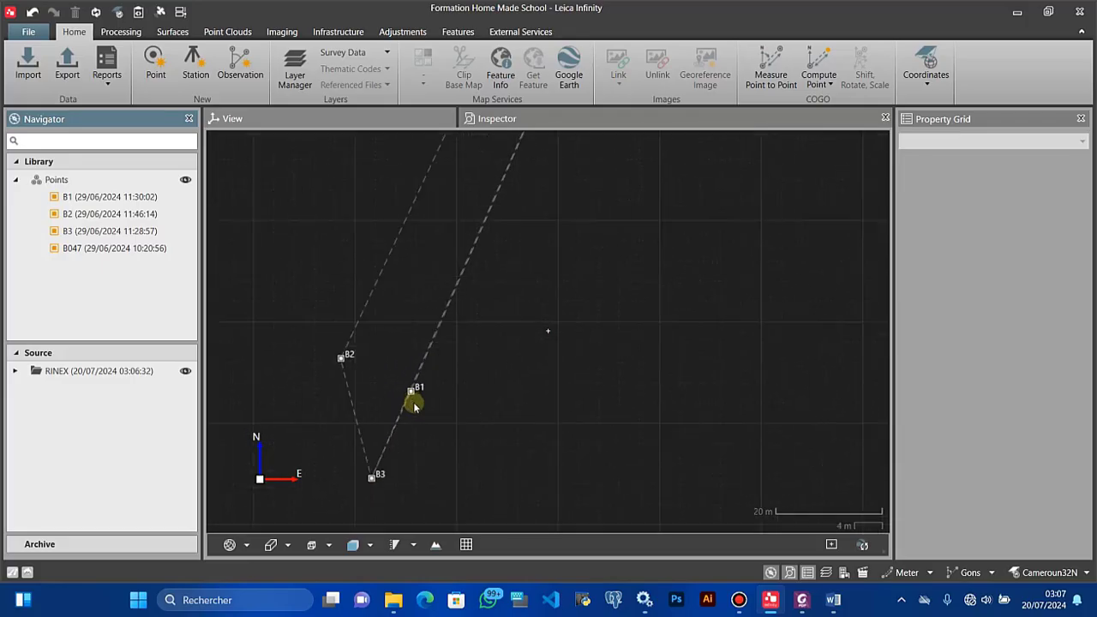
{"action": "scroll", "coordinate": [402, 453], "scroll_direction": "down", "scroll_amount": 2}
{"action": "scroll", "coordinate": [403, 435], "scroll_direction": "up", "scroll_amount": 3}
{"action": "scroll", "coordinate": [404, 436], "scroll_direction": "up", "scroll_amount": 2}
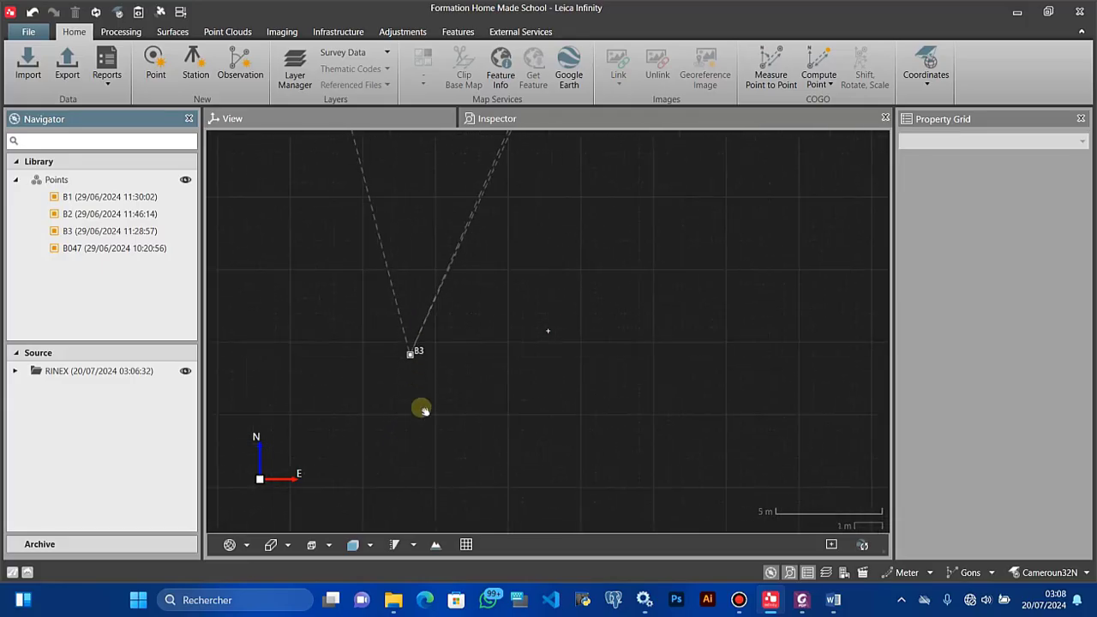
{"action": "left_click_drag", "start_coordinate": [420, 353], "coordinate": [422, 491]}
{"action": "scroll", "coordinate": [487, 337], "scroll_direction": "up", "scroll_amount": 1}
{"action": "left_click_drag", "start_coordinate": [512, 283], "coordinate": [499, 403]}
{"action": "scroll", "coordinate": [497, 405], "scroll_direction": "up", "scroll_amount": 1}
{"action": "scroll", "coordinate": [505, 315], "scroll_direction": "up", "scroll_amount": 2}
{"action": "scroll", "coordinate": [497, 421], "scroll_direction": "down", "scroll_amount": 8}
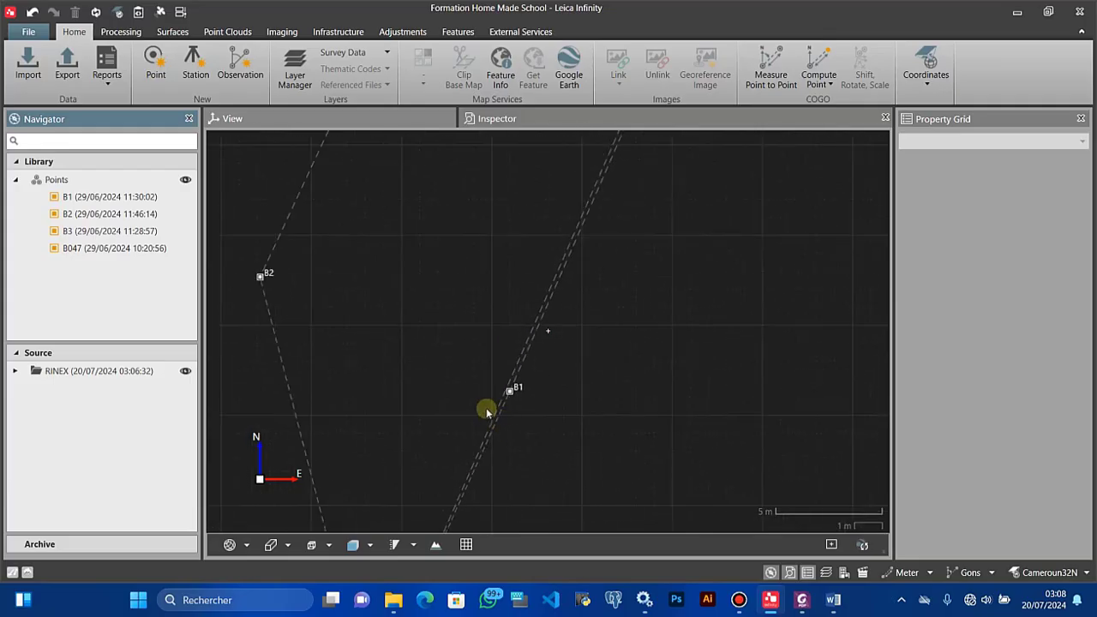
{"action": "left_click_drag", "start_coordinate": [499, 318], "coordinate": [454, 440]}
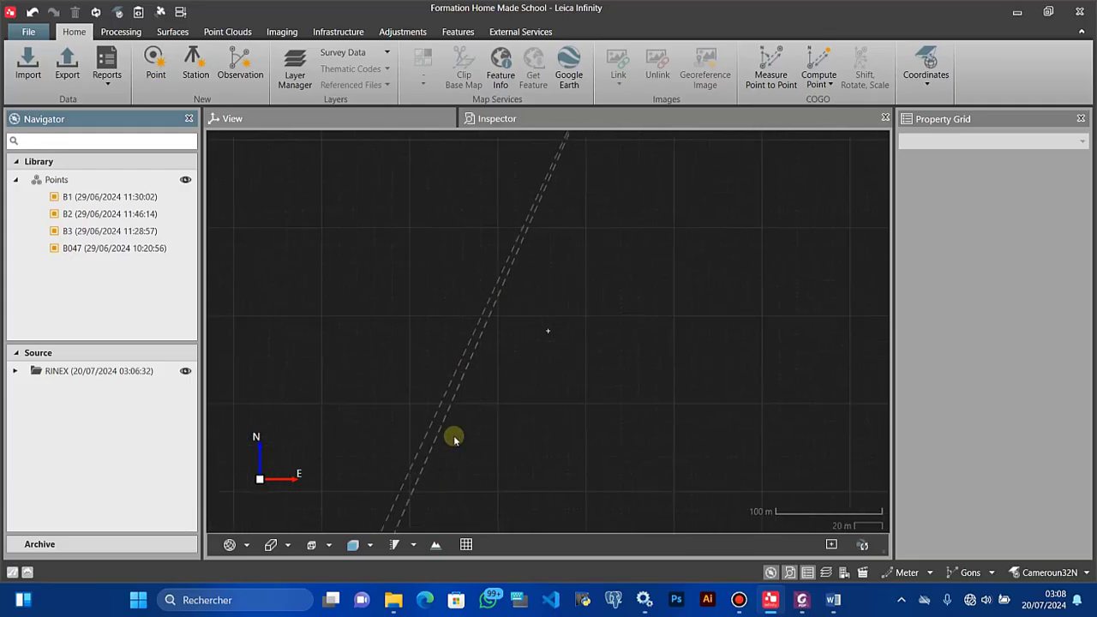
{"action": "scroll", "coordinate": [479, 400], "scroll_direction": "down", "scroll_amount": 2}
{"action": "mouse_move", "coordinate": [500, 331]}
{"action": "left_mouse_down"}
{"action": "mouse_move", "coordinate": [497, 282]}
{"action": "mouse_move", "coordinate": [505, 334]}
{"action": "left_mouse_up"}
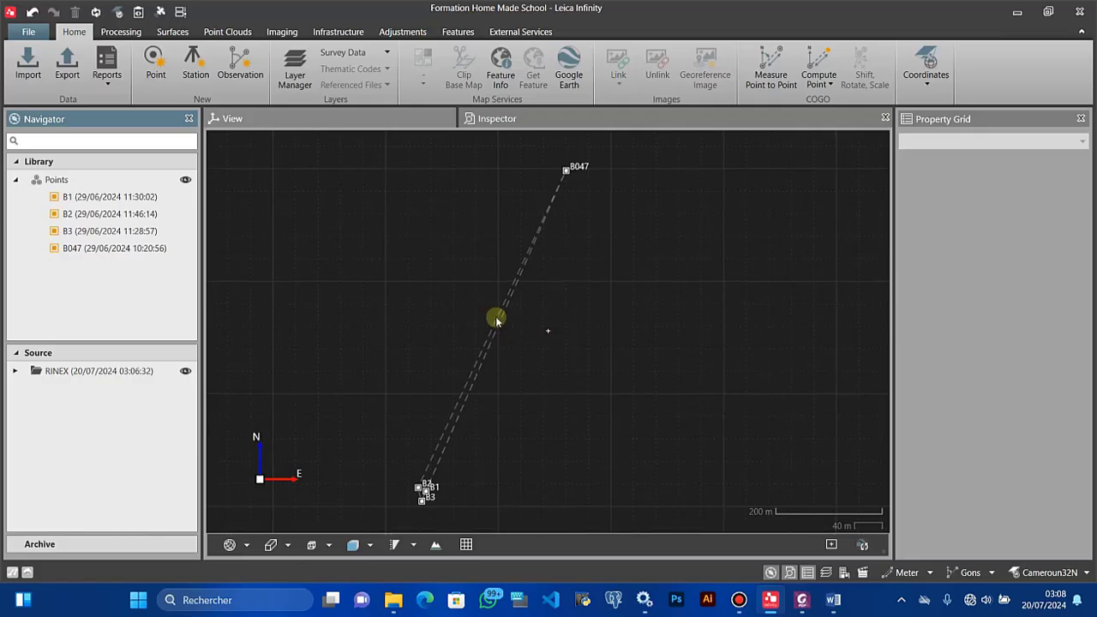
Open the GNSS intervals in the Inspector and select the B047 interval
{"action": "left_click", "coordinate": [546, 122]}
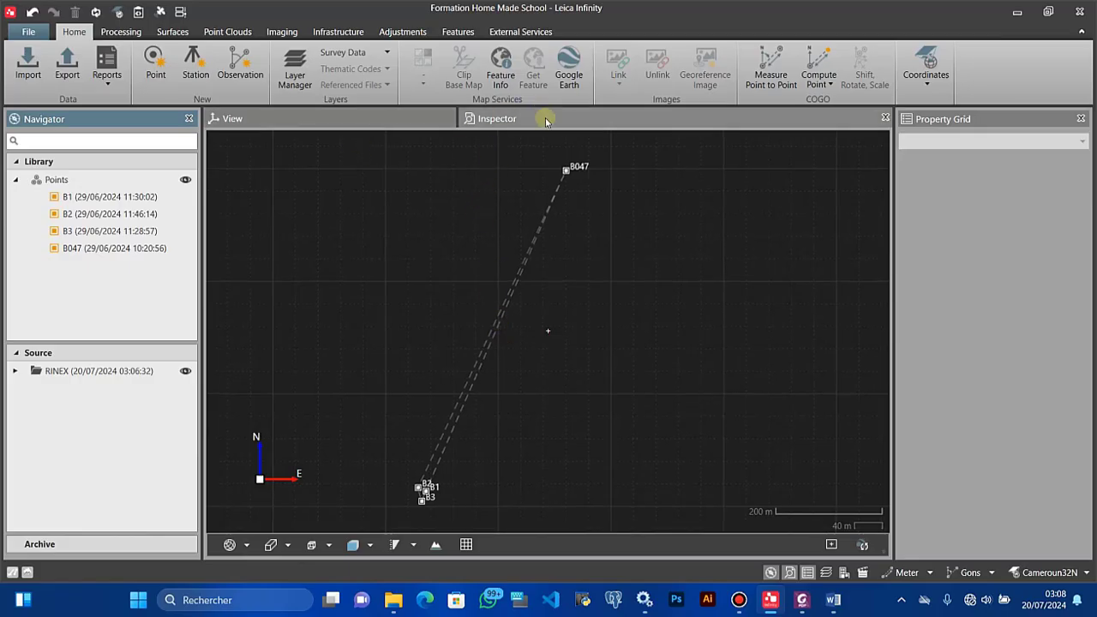
{"action": "left_click", "coordinate": [546, 120]}
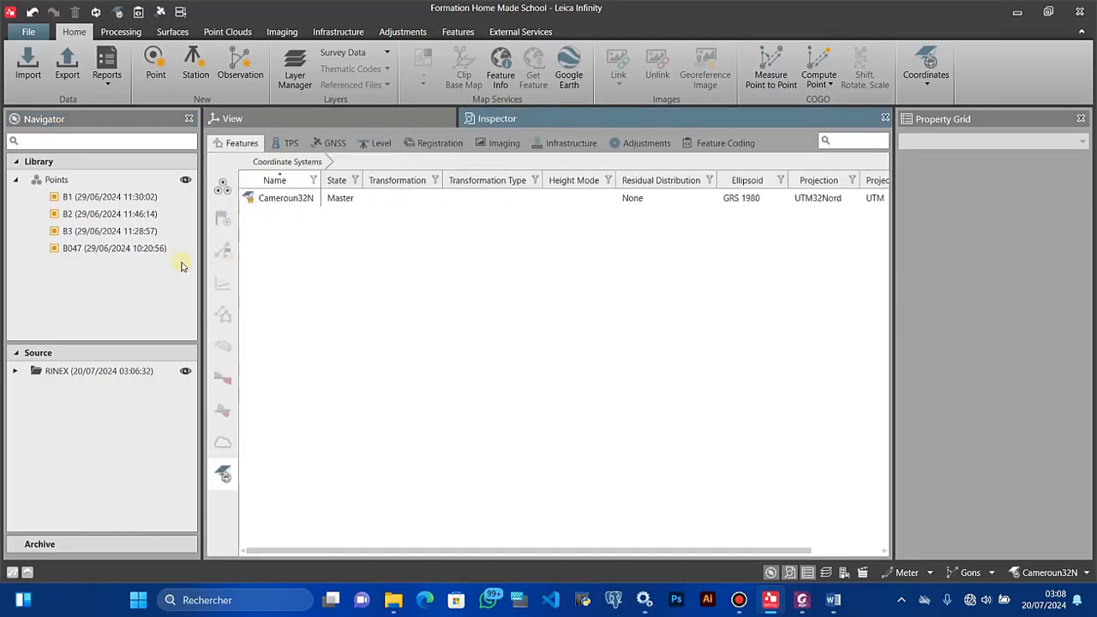
{"action": "left_click", "coordinate": [331, 144]}
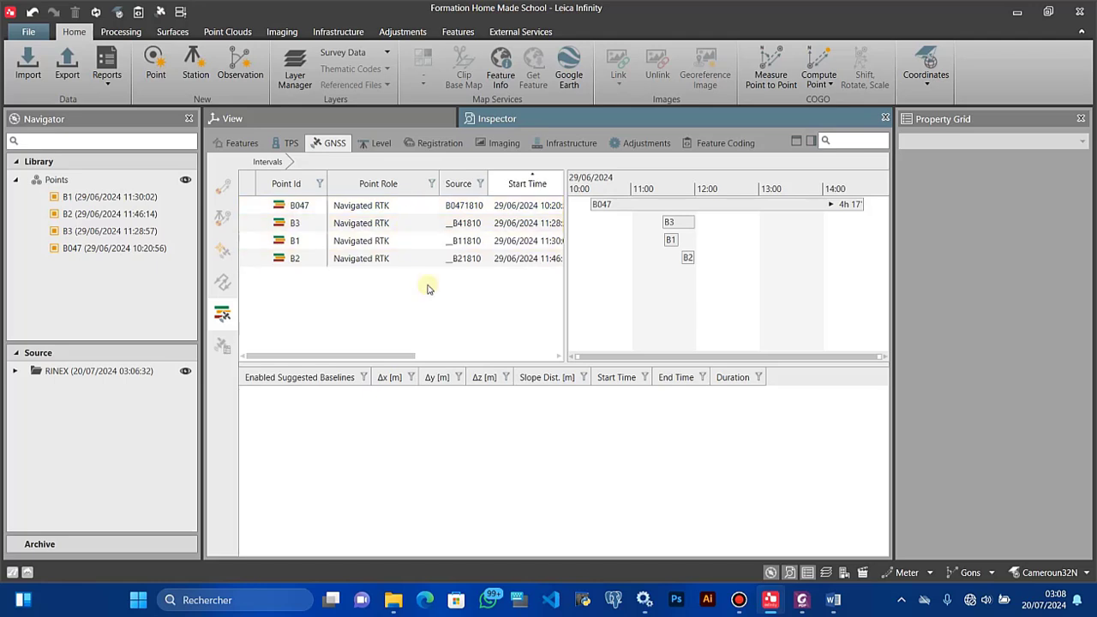
{"action": "scroll", "coordinate": [712, 269], "scroll_direction": "up", "scroll_amount": 3}
{"action": "scroll", "coordinate": [712, 272], "scroll_direction": "down", "scroll_amount": 2}
{"action": "left_click", "coordinate": [325, 210]}
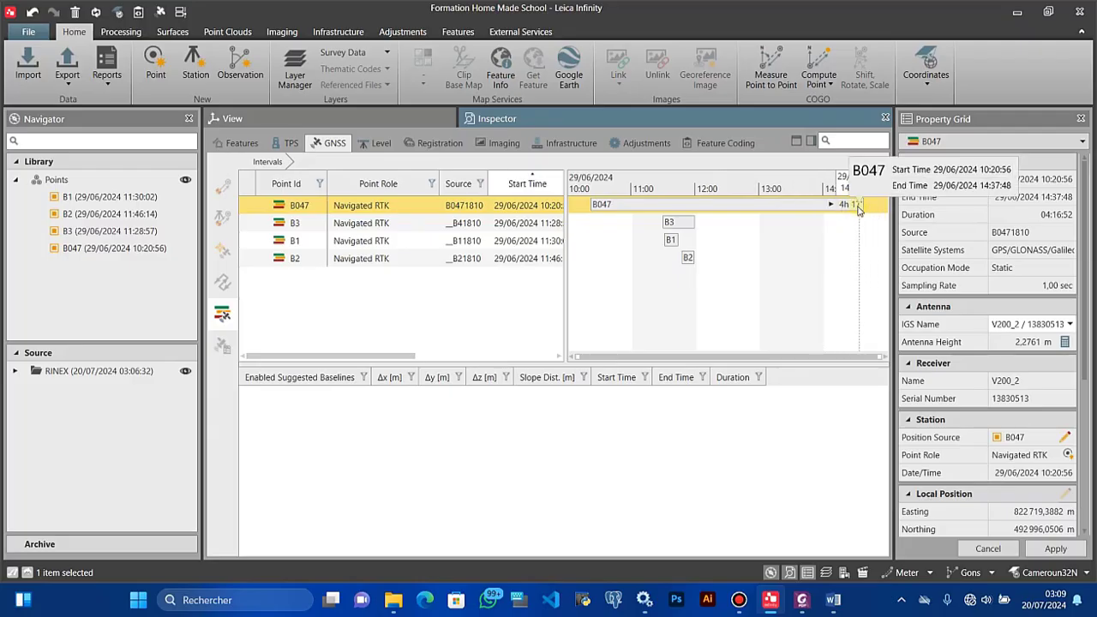
Examine the interval properties of B3 and compare the B1, B2 and B3 observation times with the B047 session on the timeline
{"action": "left_click", "coordinate": [423, 225]}
{"action": "scroll", "coordinate": [693, 226], "scroll_direction": "up", "scroll_amount": 3}
{"action": "scroll", "coordinate": [687, 238], "scroll_direction": "up", "scroll_amount": 4}
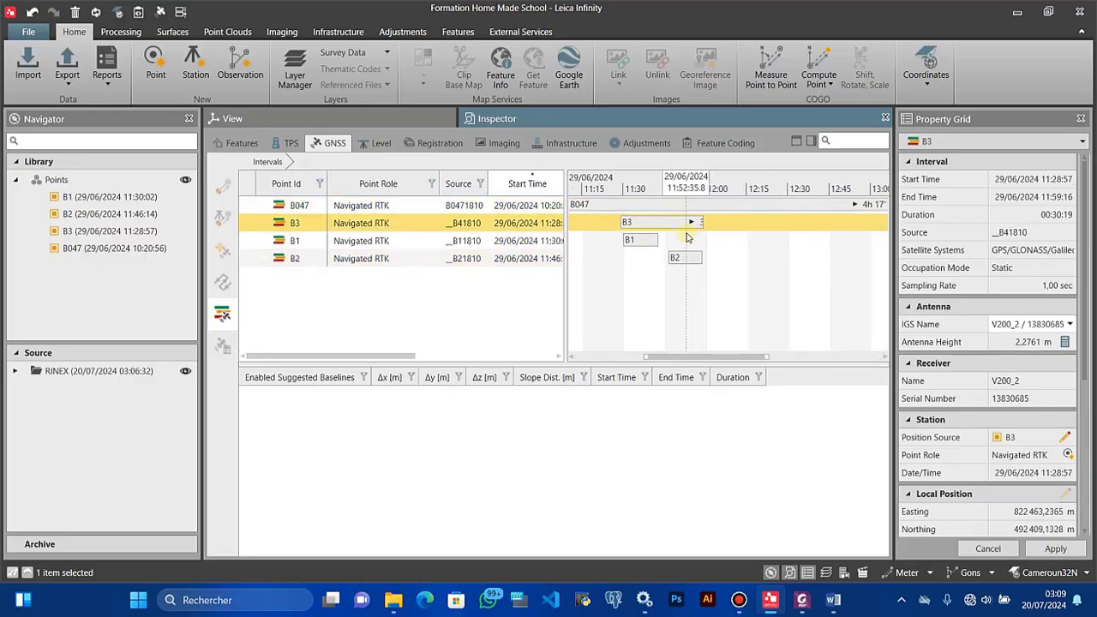
{"action": "scroll", "coordinate": [623, 229], "scroll_direction": "up", "scroll_amount": 1}
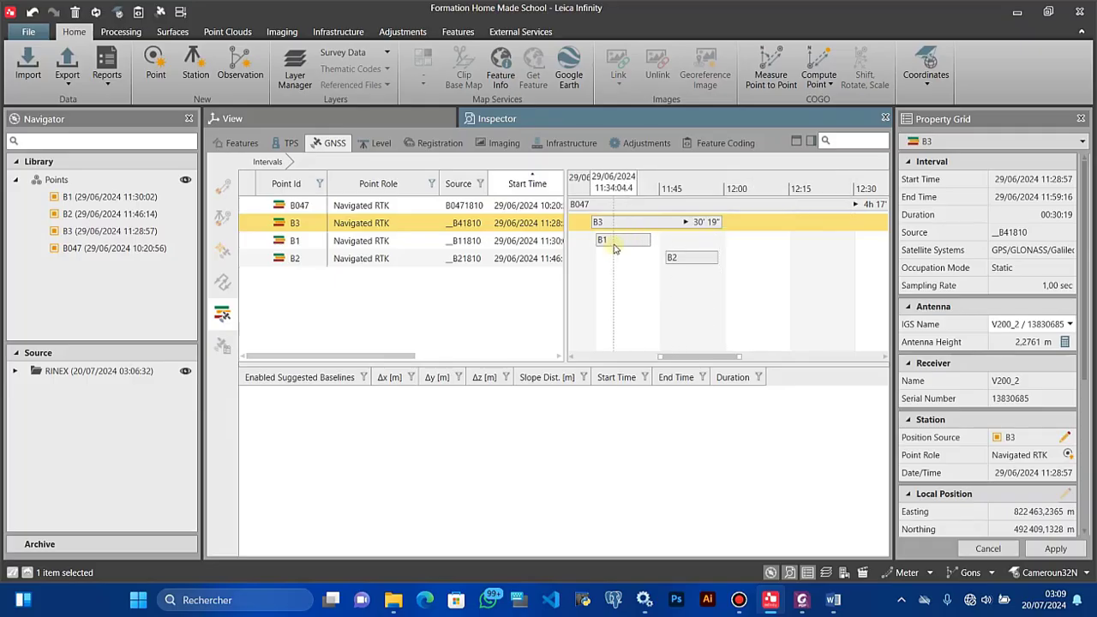
{"action": "scroll", "coordinate": [667, 244], "scroll_direction": "up", "scroll_amount": 2}
{"action": "scroll", "coordinate": [667, 244], "scroll_direction": "down", "scroll_amount": 1}
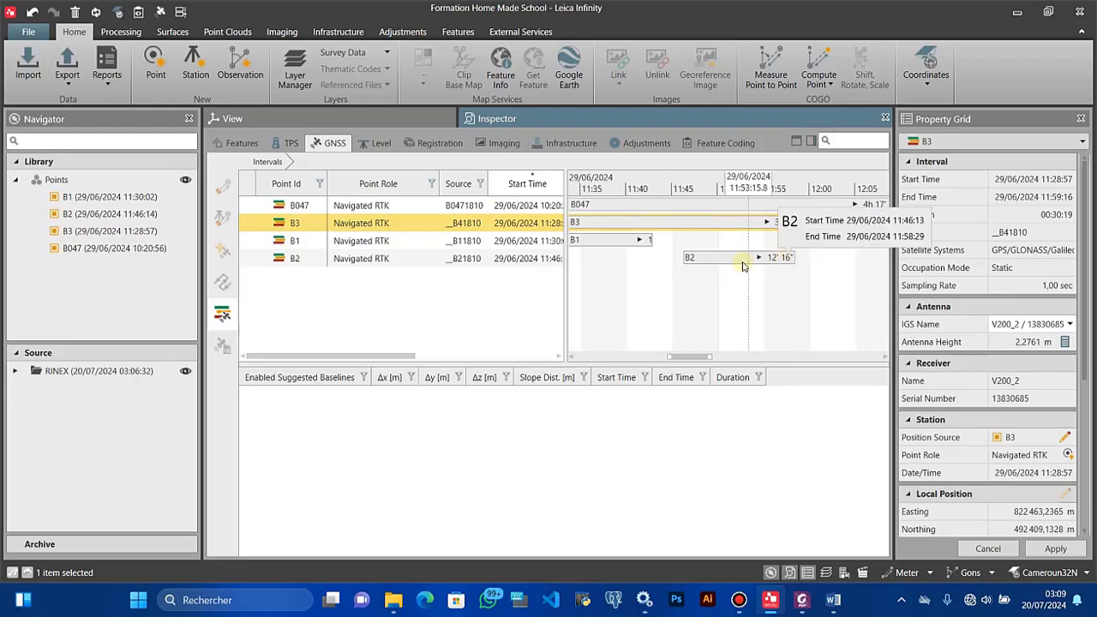
{"action": "scroll", "coordinate": [737, 262], "scroll_direction": "down", "scroll_amount": 2}
{"action": "scroll", "coordinate": [665, 260], "scroll_direction": "down", "scroll_amount": 2}
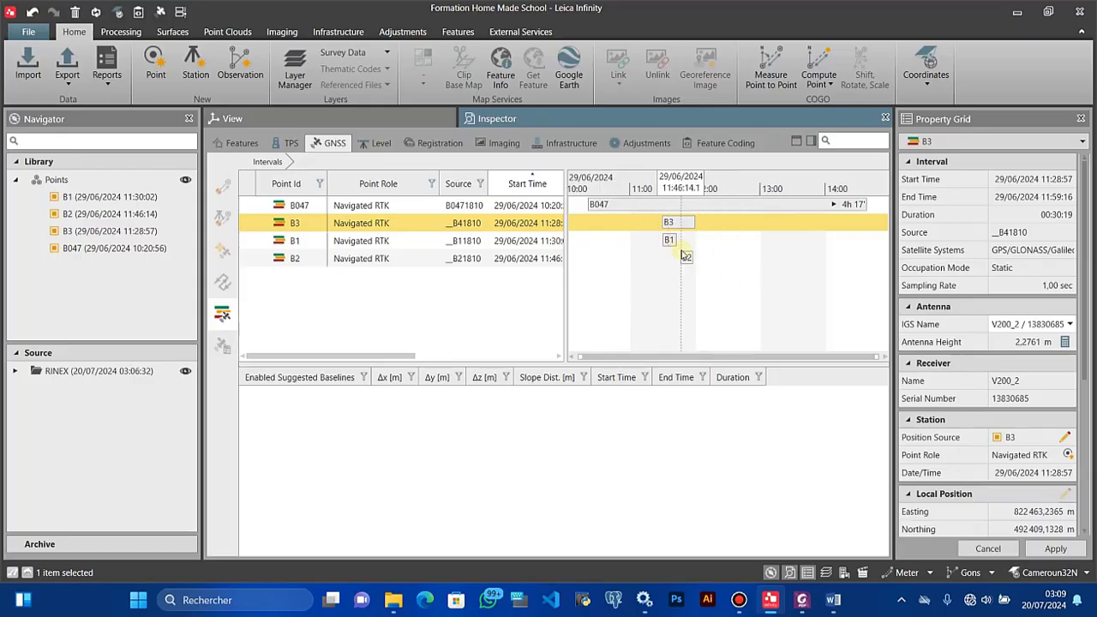
{"action": "mouse_move", "coordinate": [676, 244]}
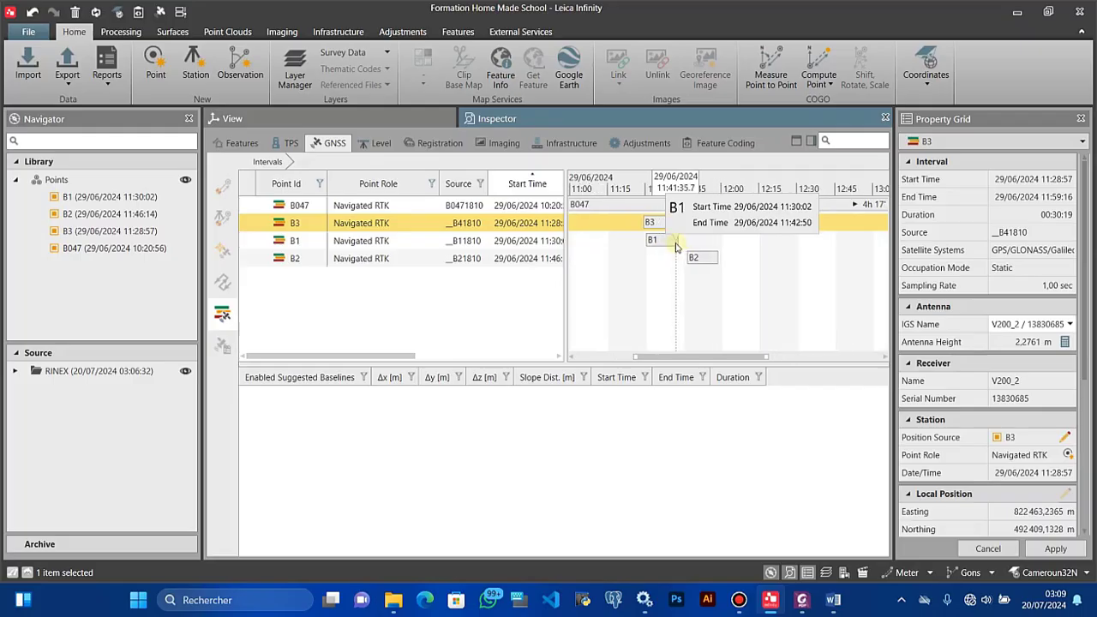
{"action": "scroll", "coordinate": [675, 246], "scroll_direction": "up", "scroll_amount": 6}
{"action": "scroll", "coordinate": [658, 258], "scroll_direction": "down", "scroll_amount": 5}
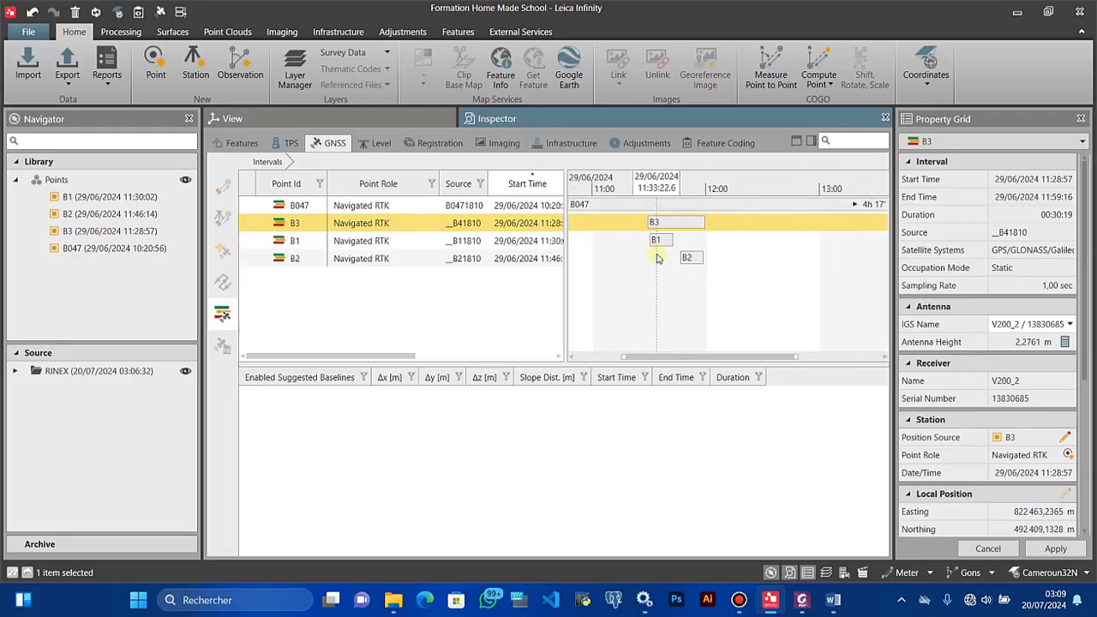
{"action": "scroll", "coordinate": [658, 258], "scroll_direction": "down", "scroll_amount": 1}
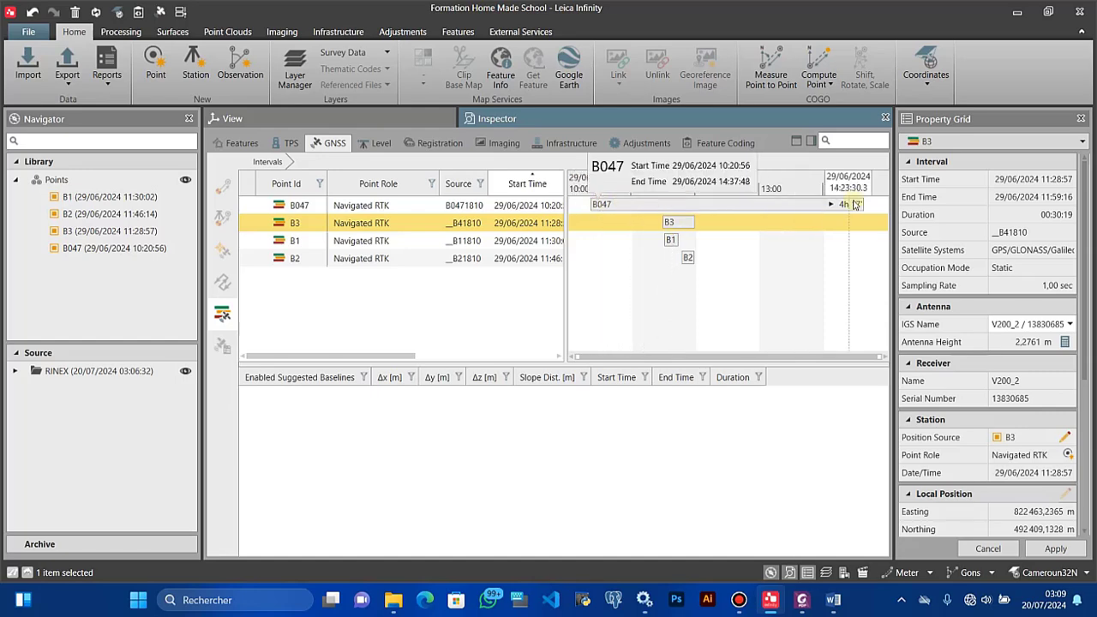
{"action": "scroll", "coordinate": [682, 240], "scroll_direction": "up", "scroll_amount": 2}
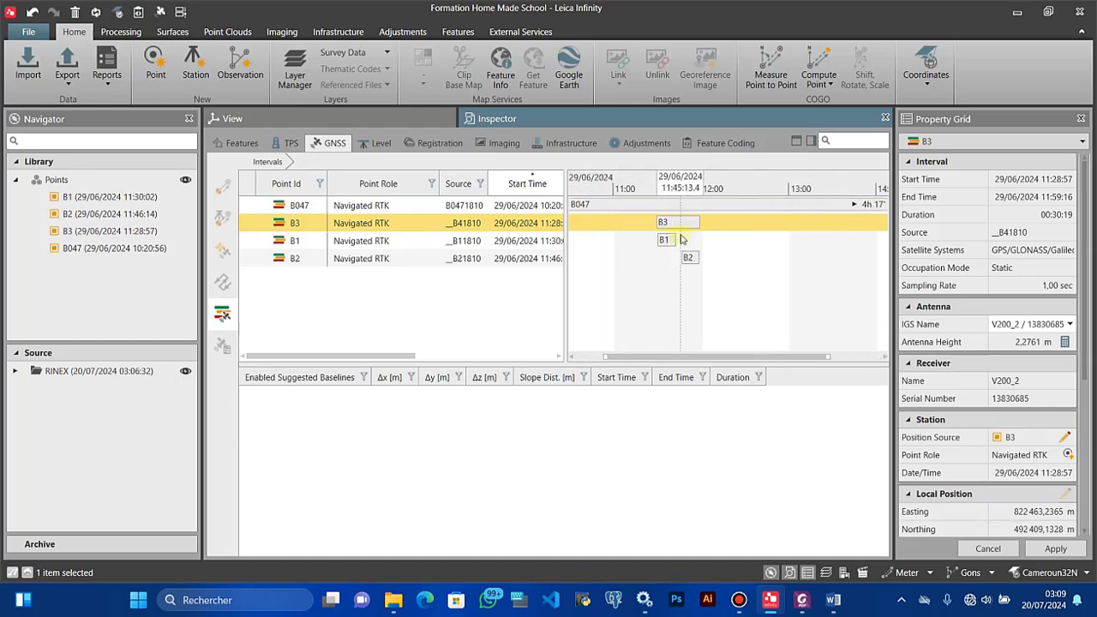
{"action": "scroll", "coordinate": [679, 239], "scroll_direction": "down", "scroll_amount": 1}
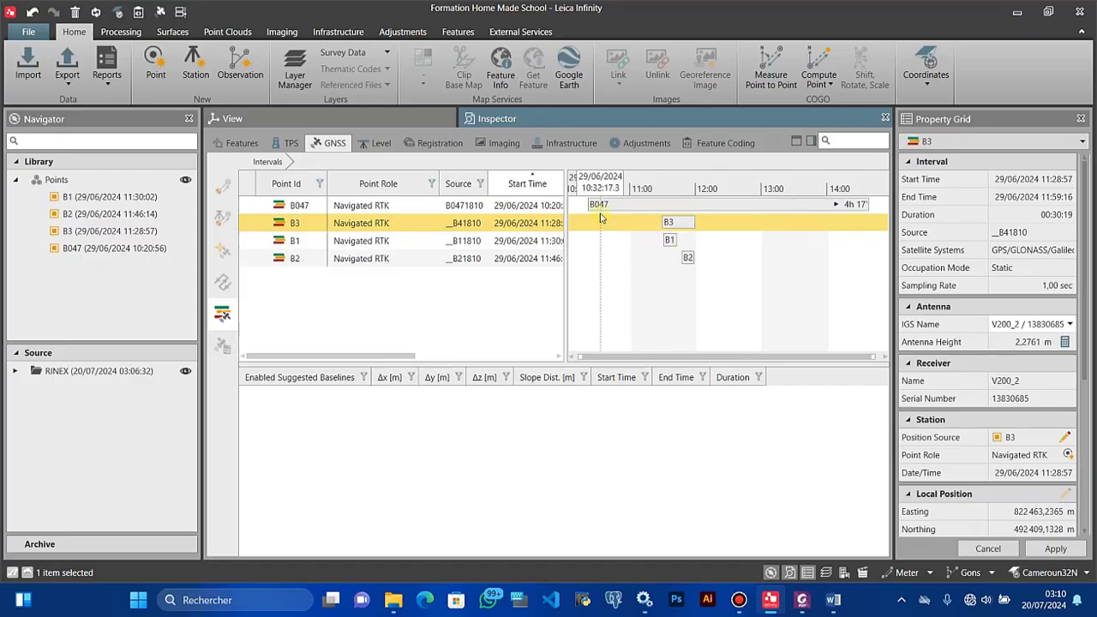
{"action": "mouse_move", "coordinate": [599, 209]}
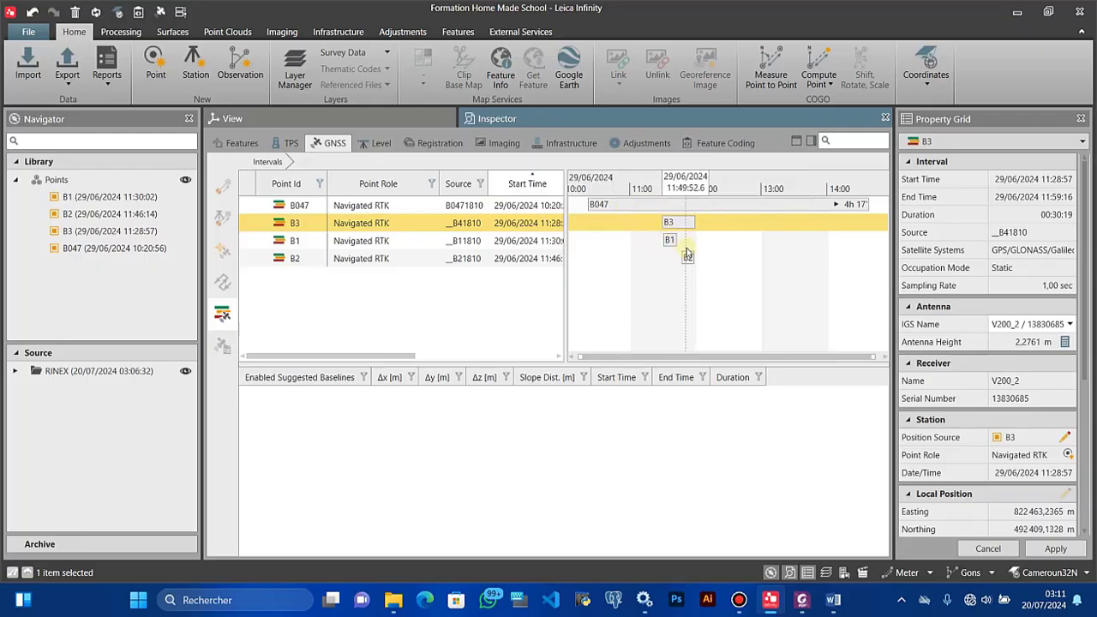
{"action": "scroll", "coordinate": [690, 263], "scroll_direction": "up", "scroll_amount": 3}
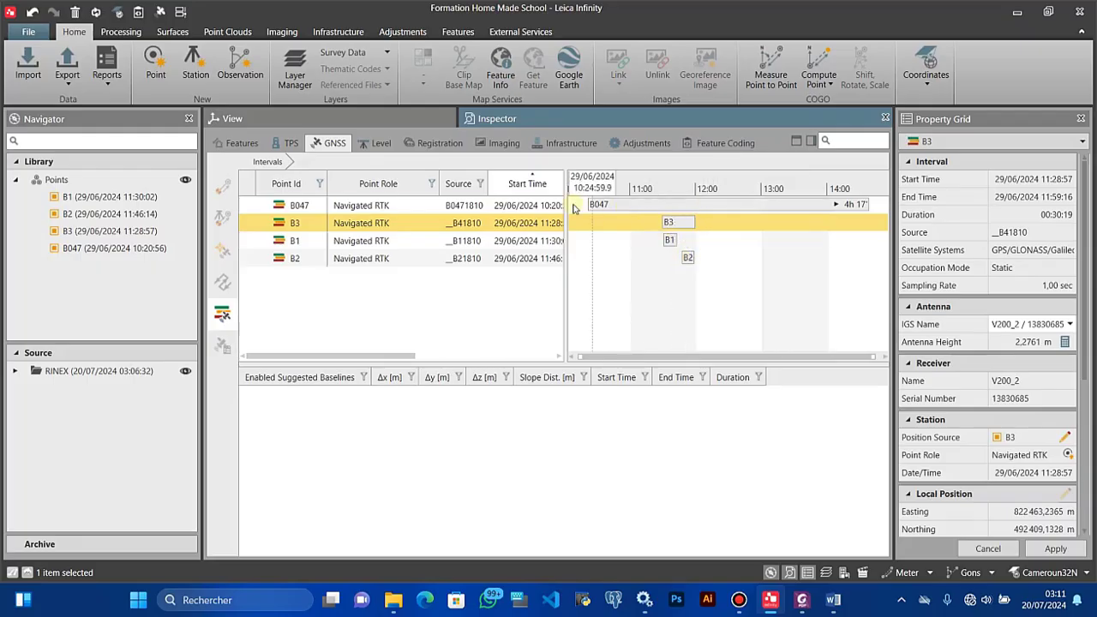
{"action": "scroll", "coordinate": [682, 253], "scroll_direction": "down", "scroll_amount": 5}
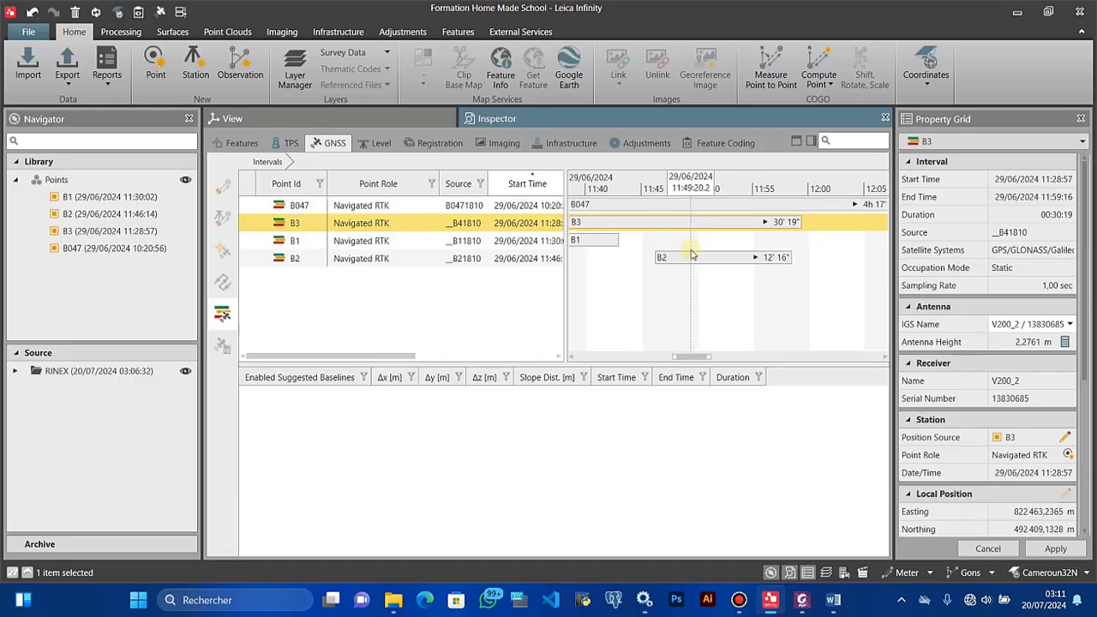
{"action": "scroll", "coordinate": [631, 228], "scroll_direction": "down", "scroll_amount": 4}
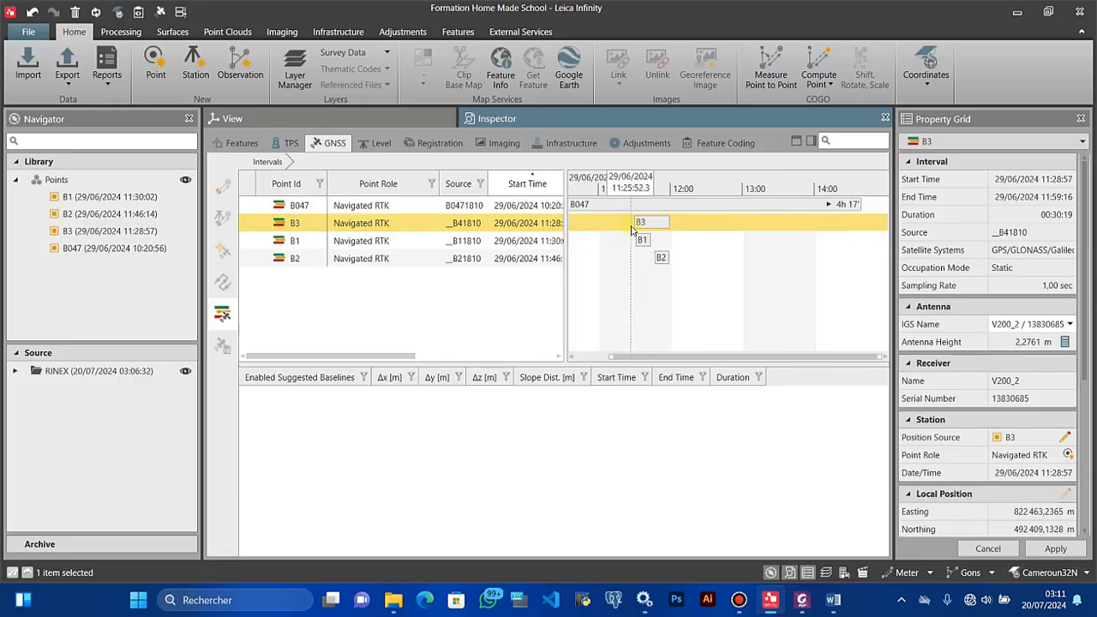
Change the point role of the B047 interval to Control
{"action": "left_click", "coordinate": [393, 207]}
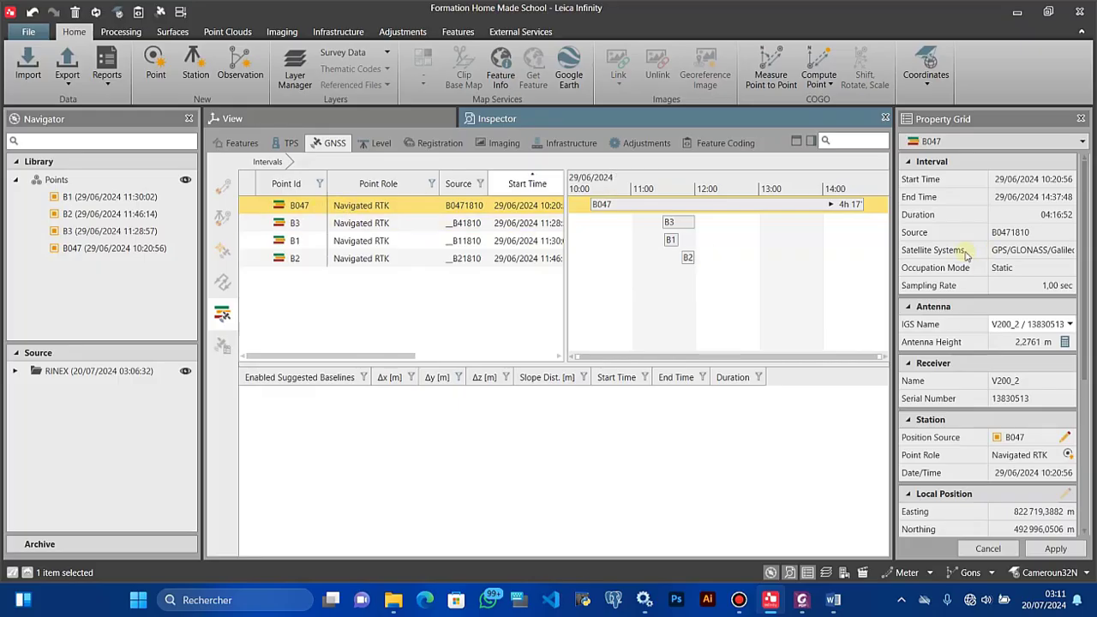
{"action": "scroll", "coordinate": [985, 269], "scroll_direction": "down", "scroll_amount": 4}
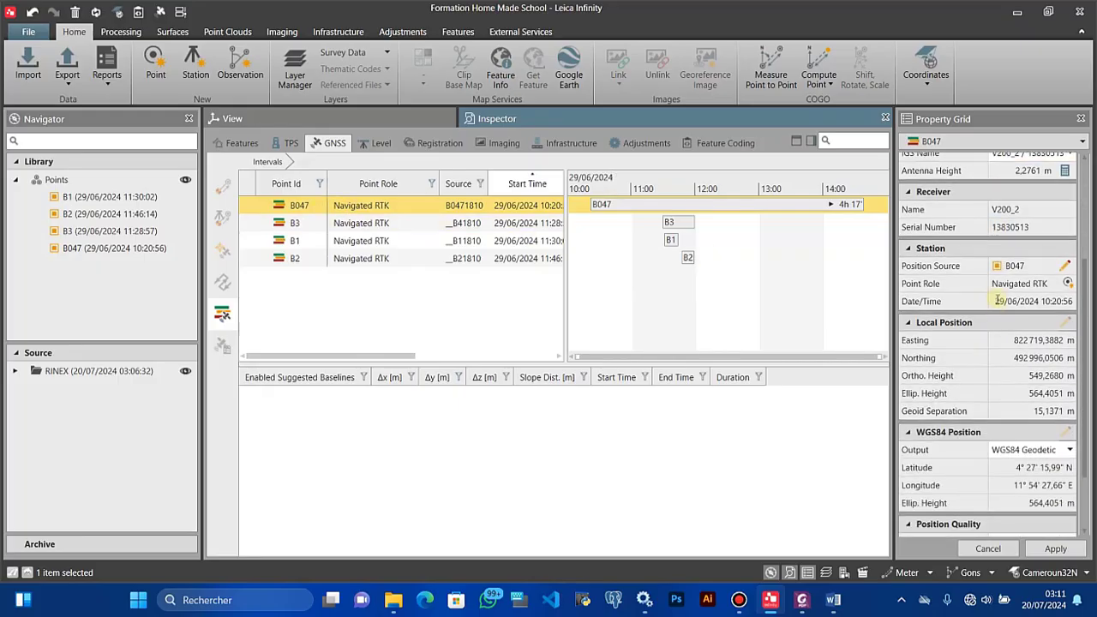
{"action": "scroll", "coordinate": [943, 283], "scroll_direction": "down", "scroll_amount": 1}
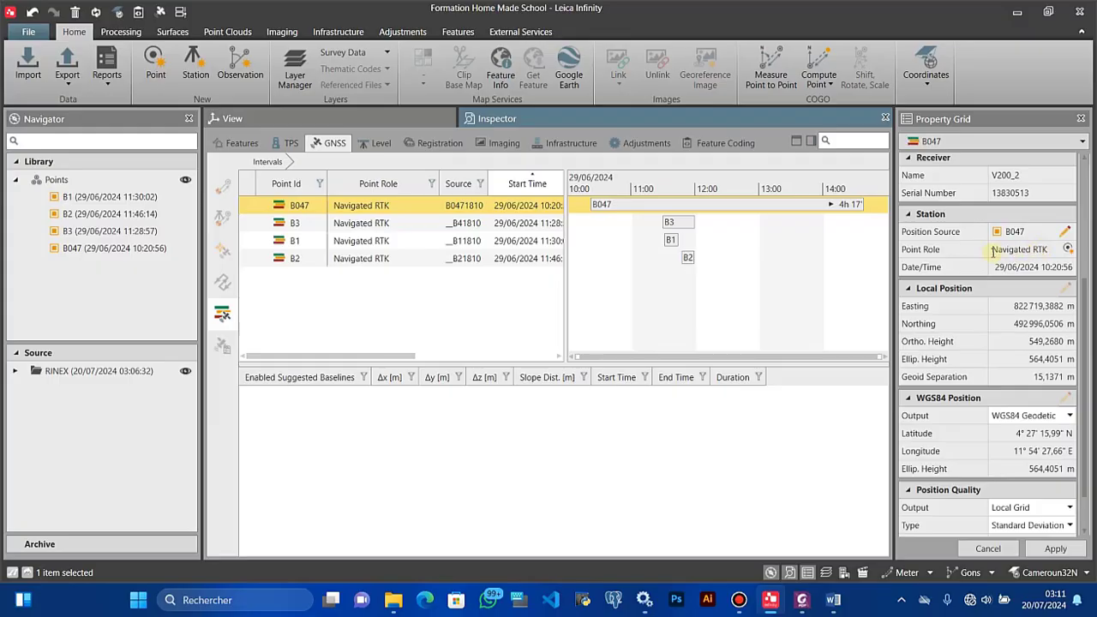
{"action": "left_click", "coordinate": [1070, 250]}
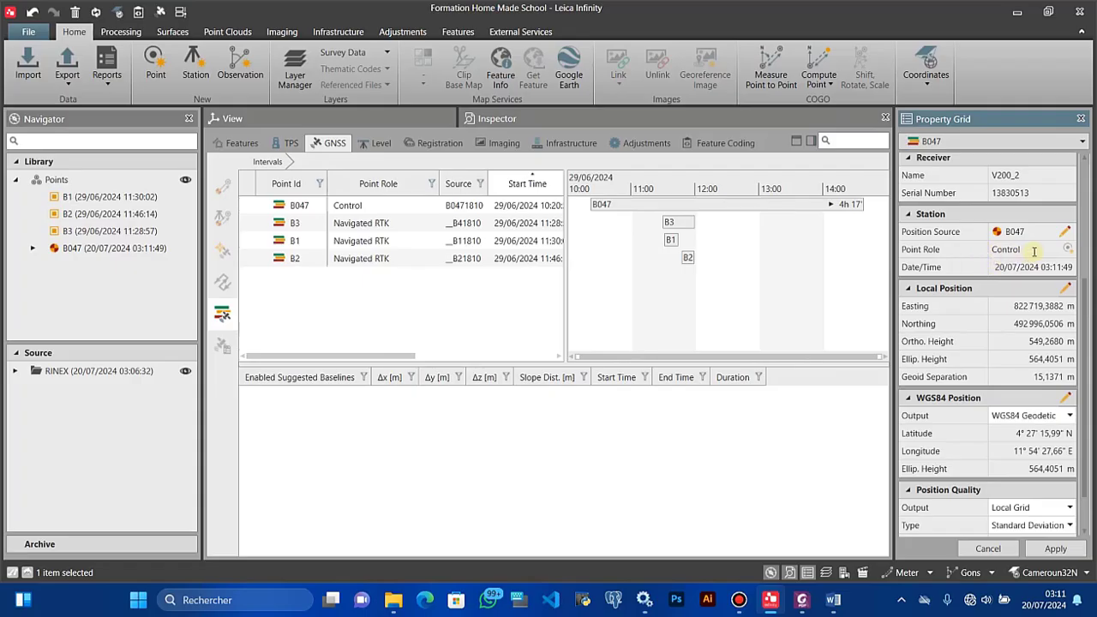
Open the WGS84 position of control point B047 for editing
{"action": "scroll", "coordinate": [1032, 314], "scroll_direction": "down", "scroll_amount": 1}
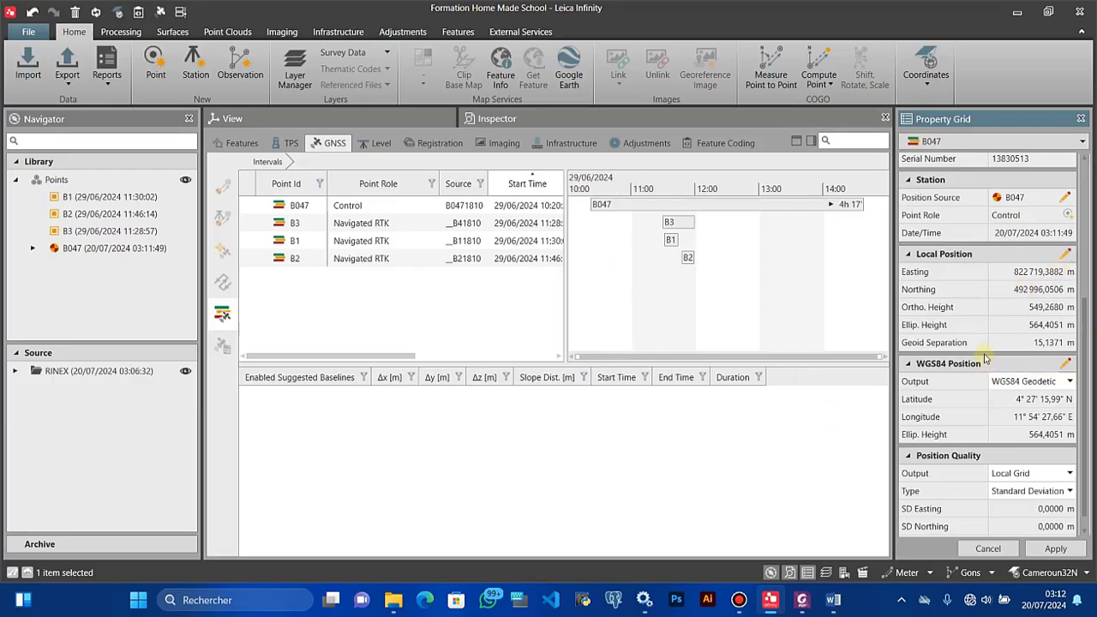
{"action": "scroll", "coordinate": [995, 378], "scroll_direction": "down", "scroll_amount": 1}
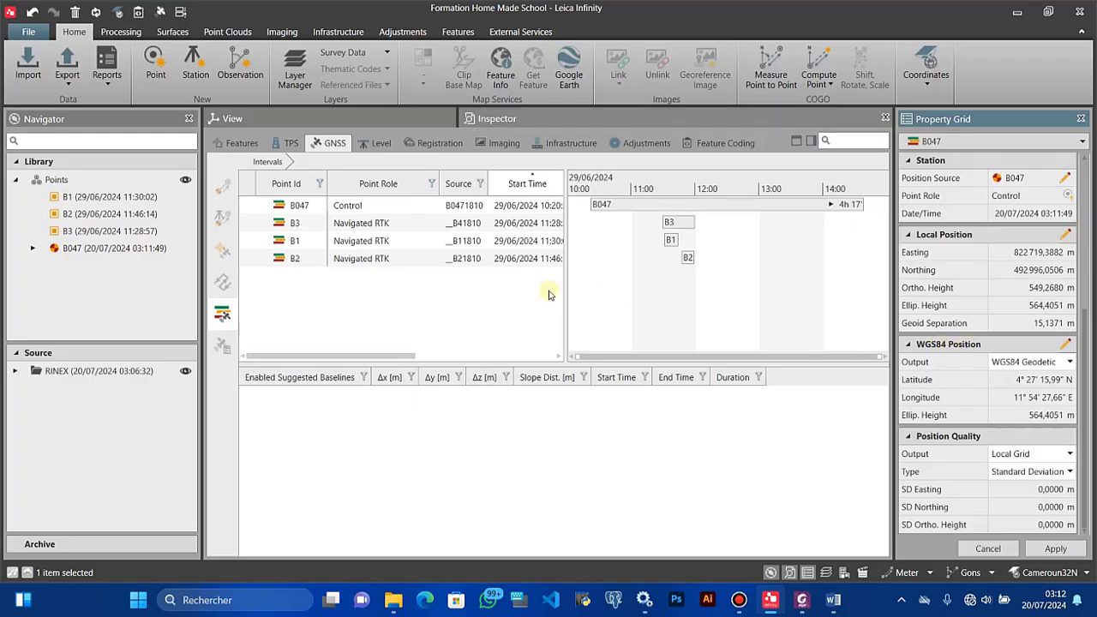
{"action": "left_click", "coordinate": [360, 210]}
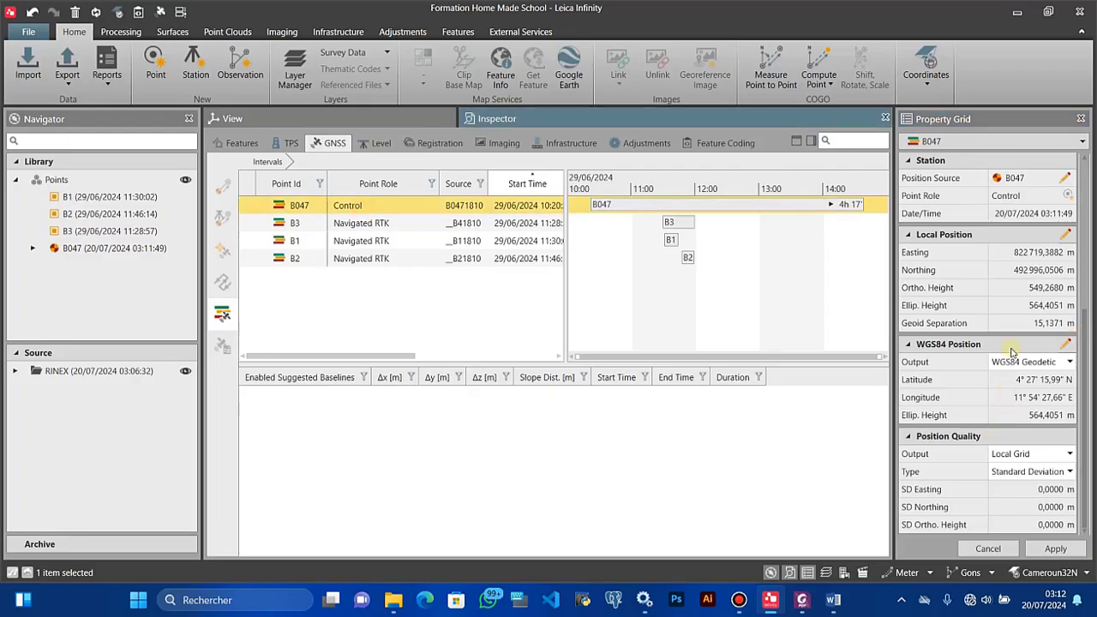
{"action": "left_click", "coordinate": [1064, 347]}
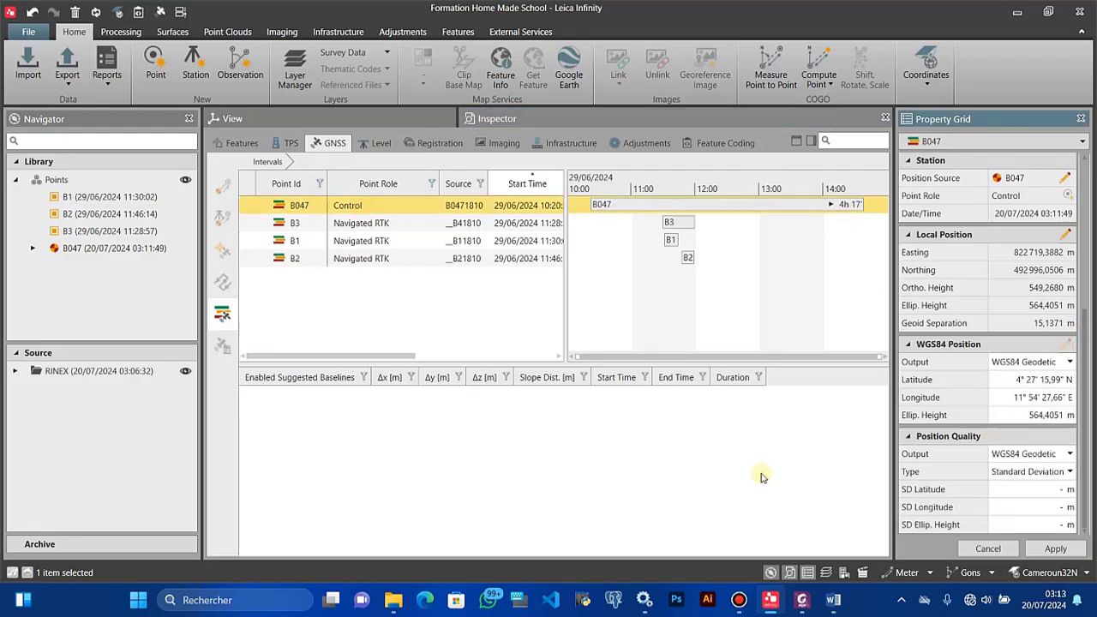
Dismiss the device message, open "Fiche signalétique Mbandjock.png" from the Ressources folder in File Explorer and read the geodetic coordinates of B047
{"action": "mouse_move", "coordinate": [398, 605]}
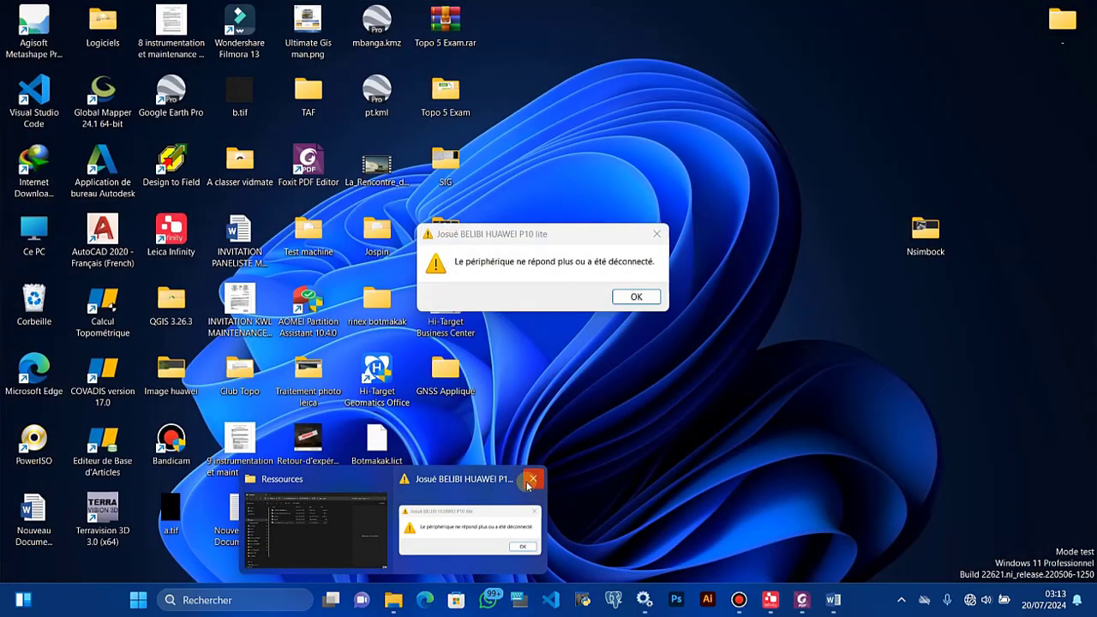
{"action": "left_click", "coordinate": [529, 486]}
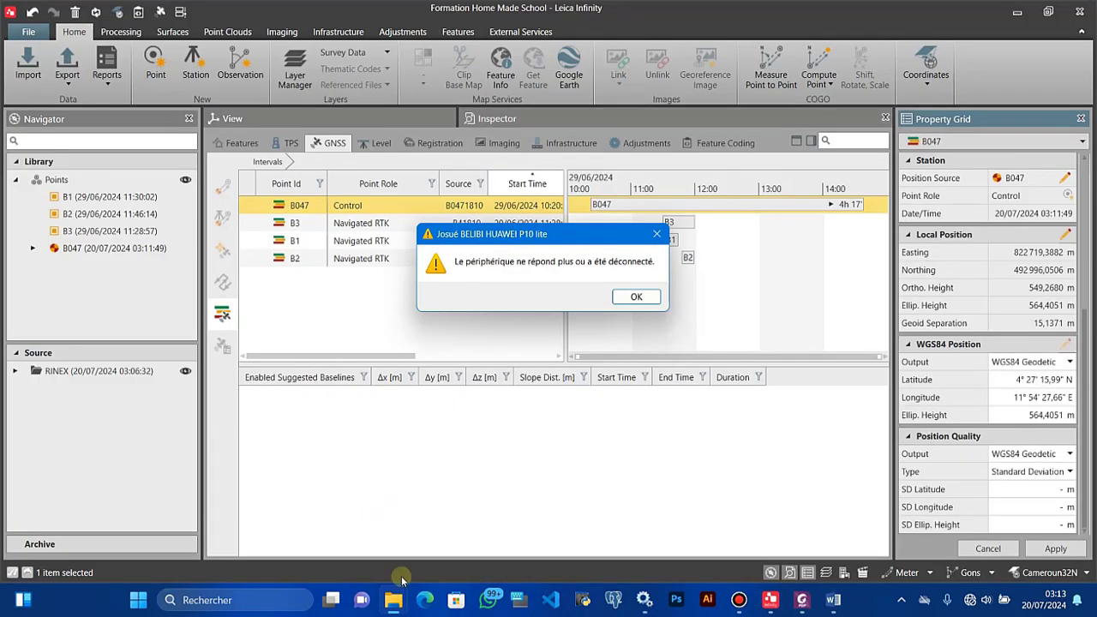
{"action": "left_click", "coordinate": [654, 235]}
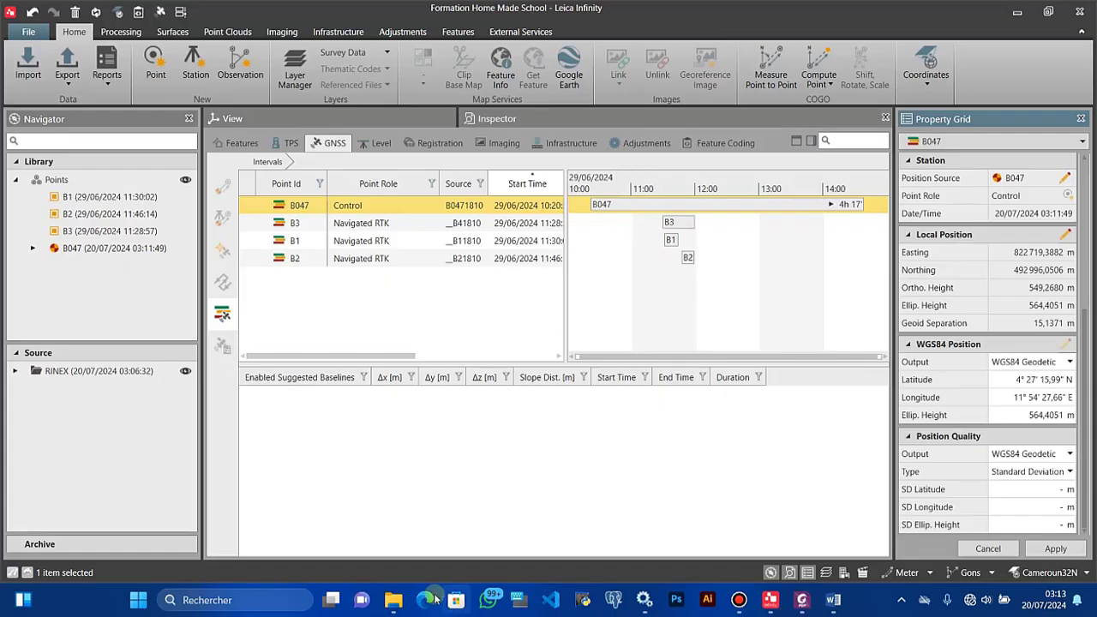
{"action": "left_click", "coordinate": [391, 602]}
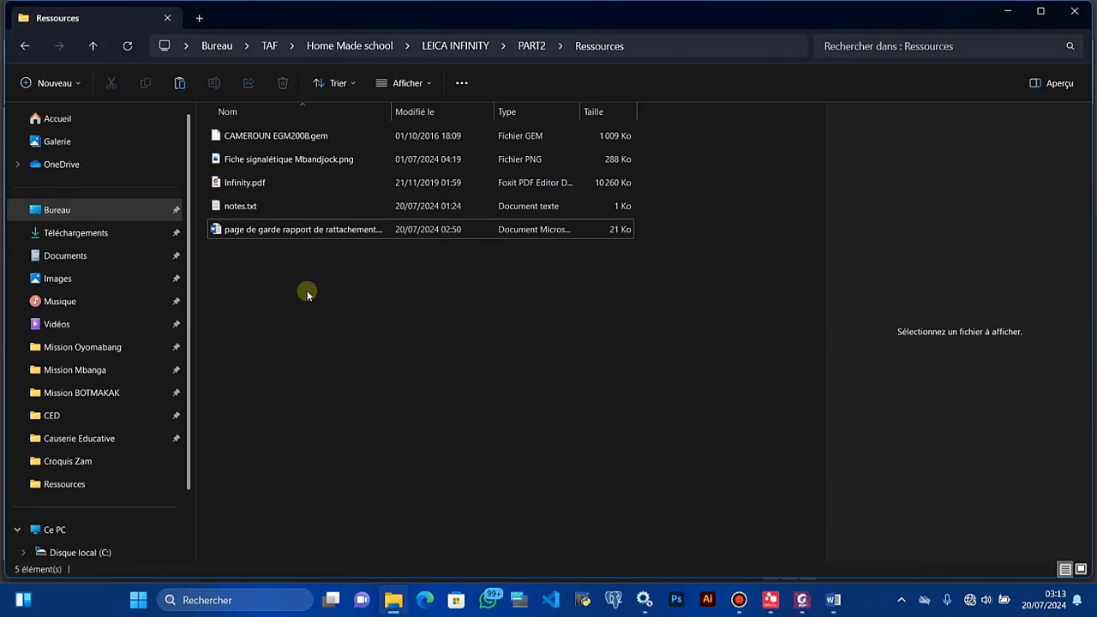
{"action": "double_click", "coordinate": [247, 160]}
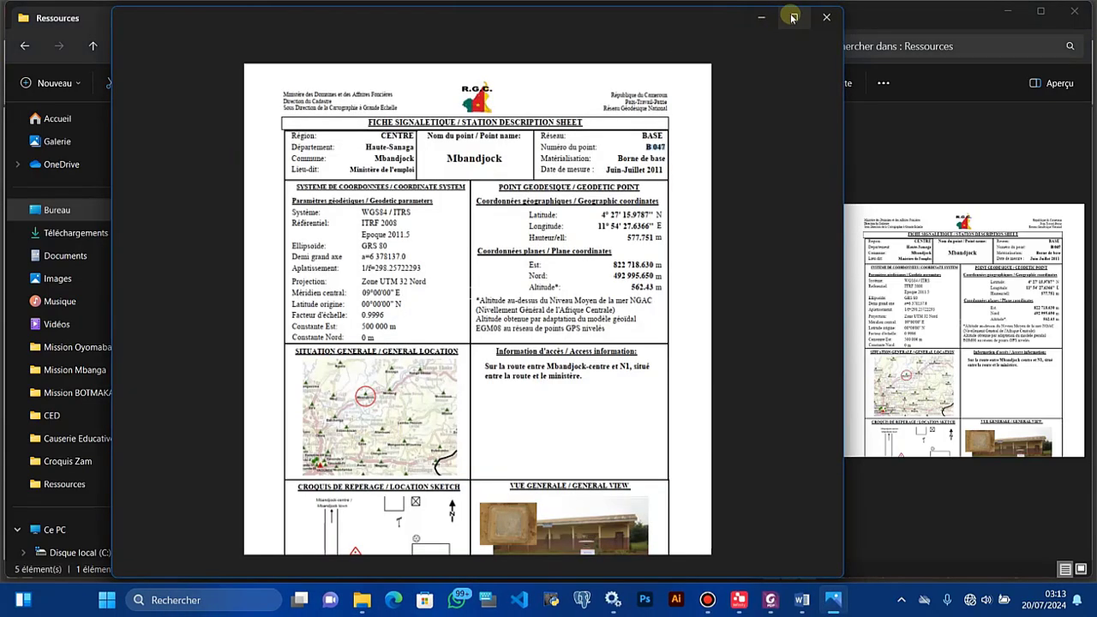
{"action": "left_click", "coordinate": [793, 17]}
{"action": "scroll", "coordinate": [943, 263], "scroll_direction": "up", "scroll_amount": 5}
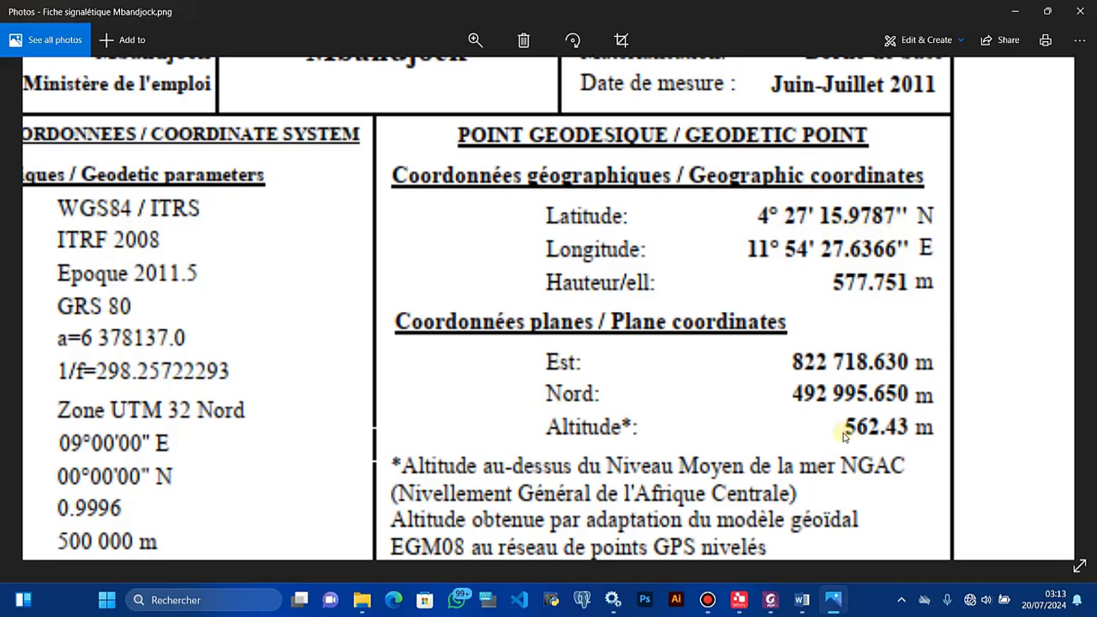
Return to Leica Infinity and set the WGS84 latitude of B047 to 4° 27' 15,9787" N
{"action": "left_click", "coordinate": [738, 602]}
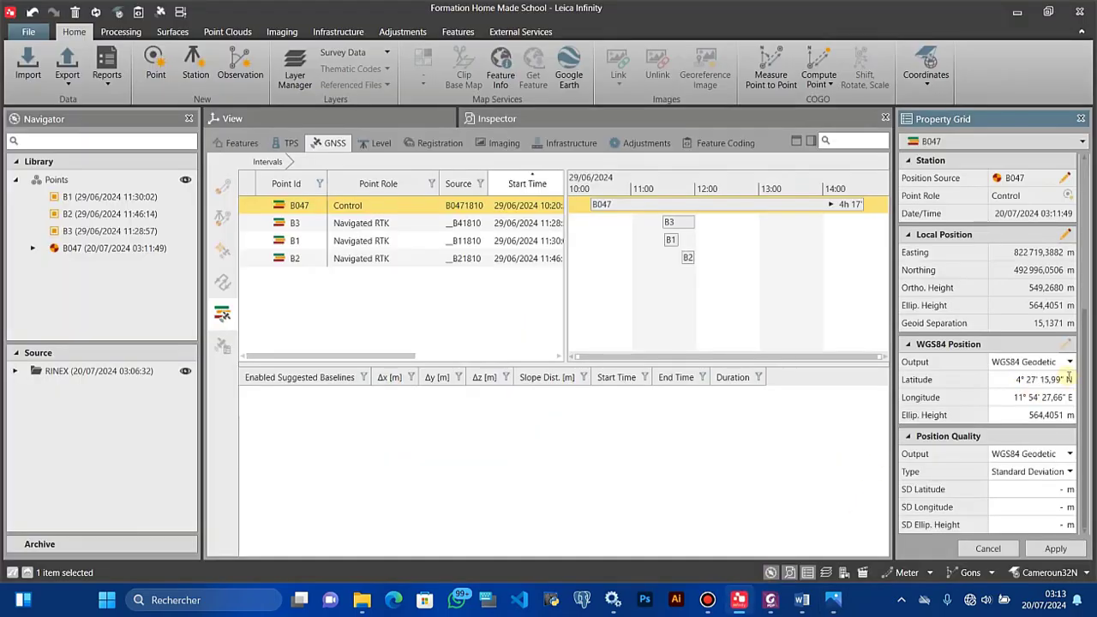
{"action": "left_click", "coordinate": [1070, 379]}
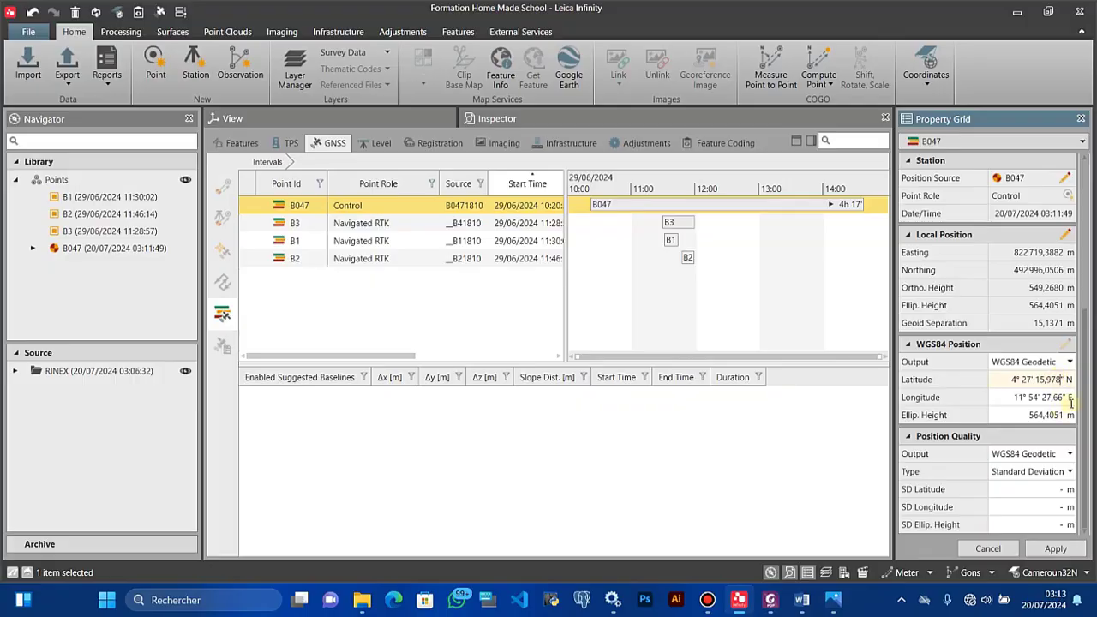
{"action": "type", "text": "7"}
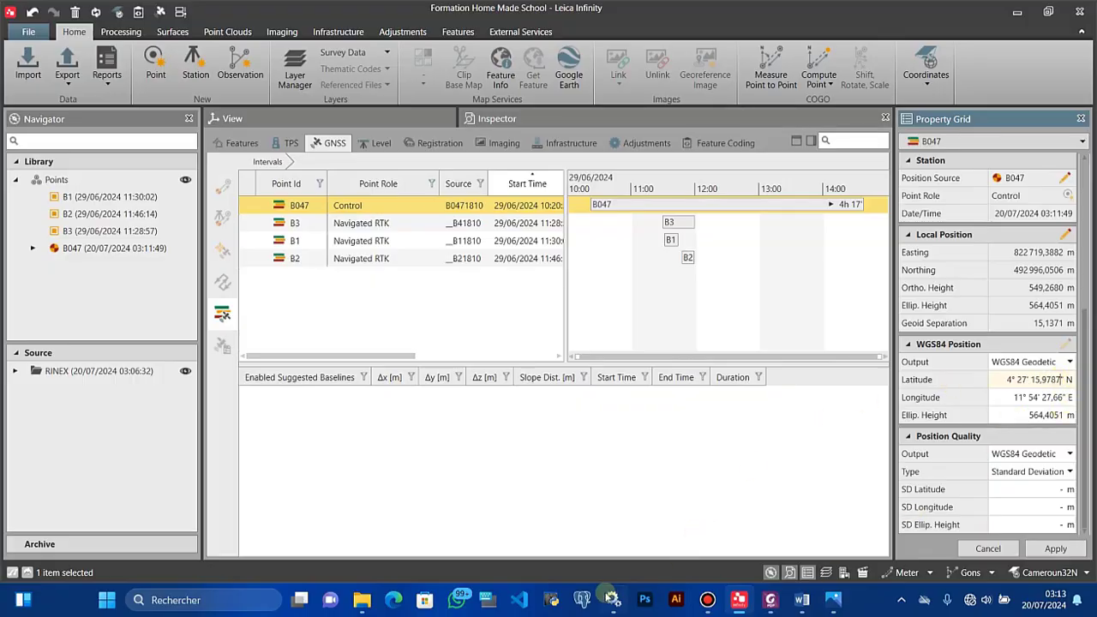
Check the longitude on the station sheet, set B047's WGS84 longitude to 11° 54' 27,6366" E and apply the position changes
{"action": "left_click", "coordinate": [833, 600]}
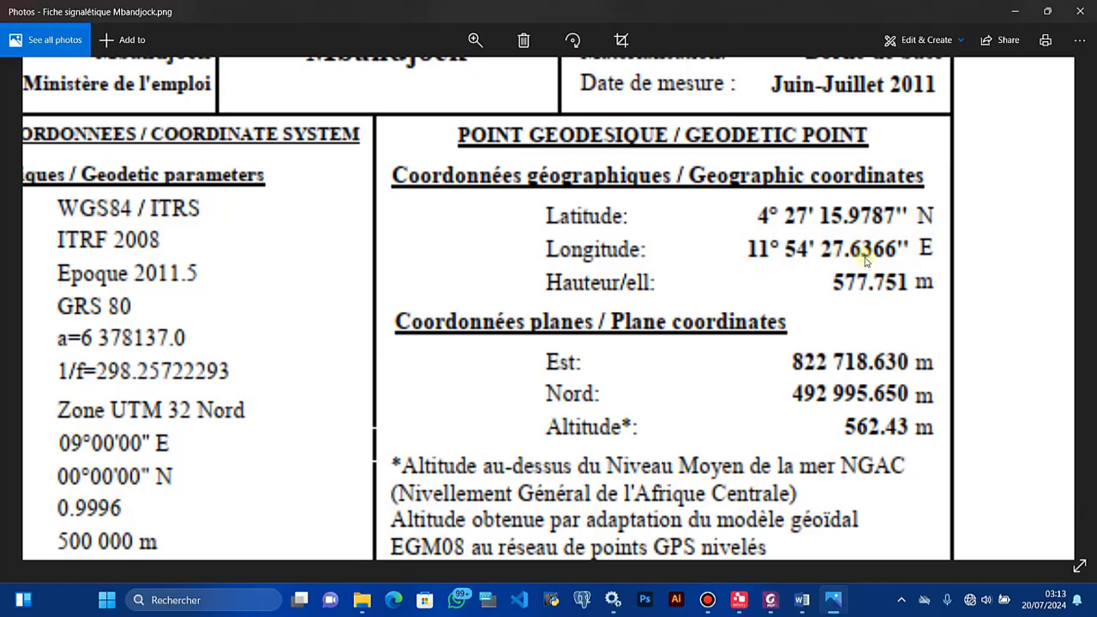
{"action": "left_click", "coordinate": [1014, 18]}
{"action": "left_click", "coordinate": [1063, 398]}
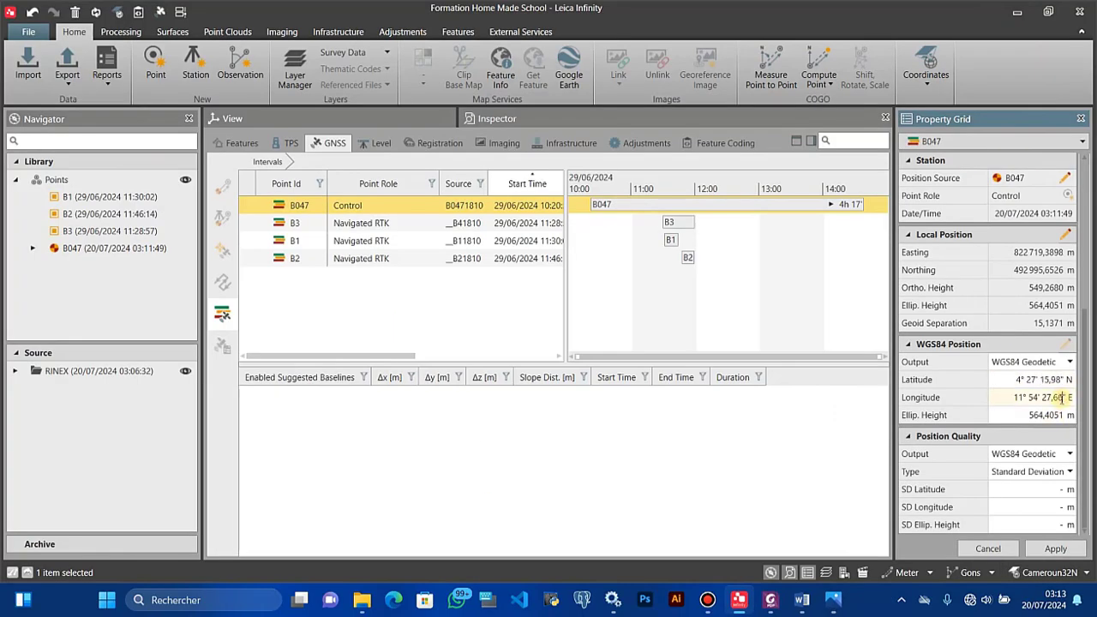
{"action": "key", "text": "BackSpace"}
{"action": "type", "text": "366"}
{"action": "left_click", "coordinate": [1039, 414]}
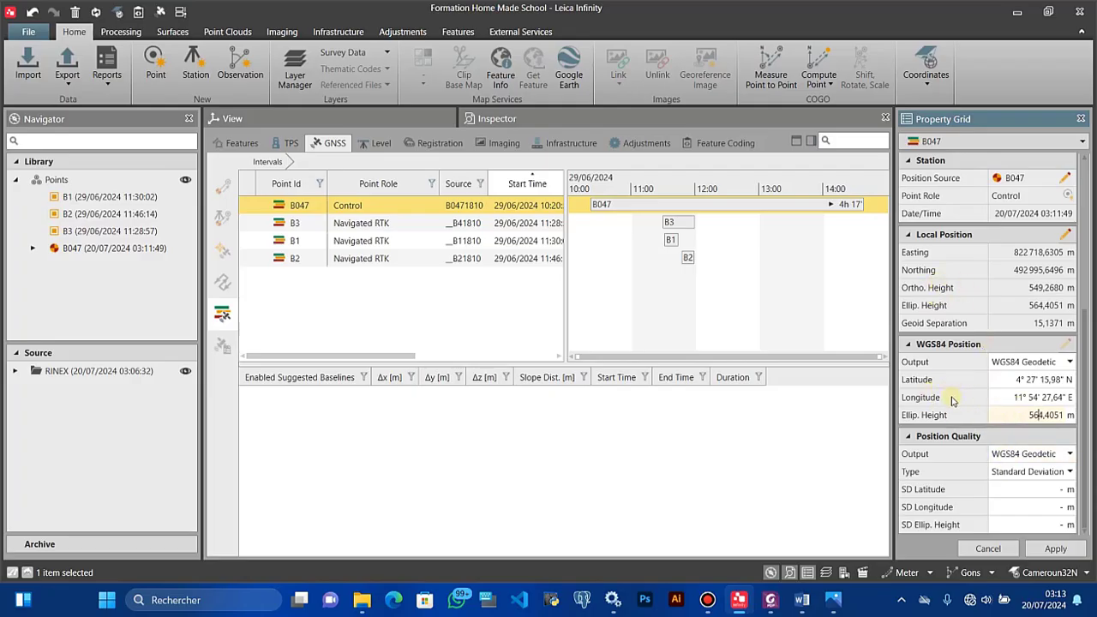
{"action": "left_click", "coordinate": [1053, 549]}
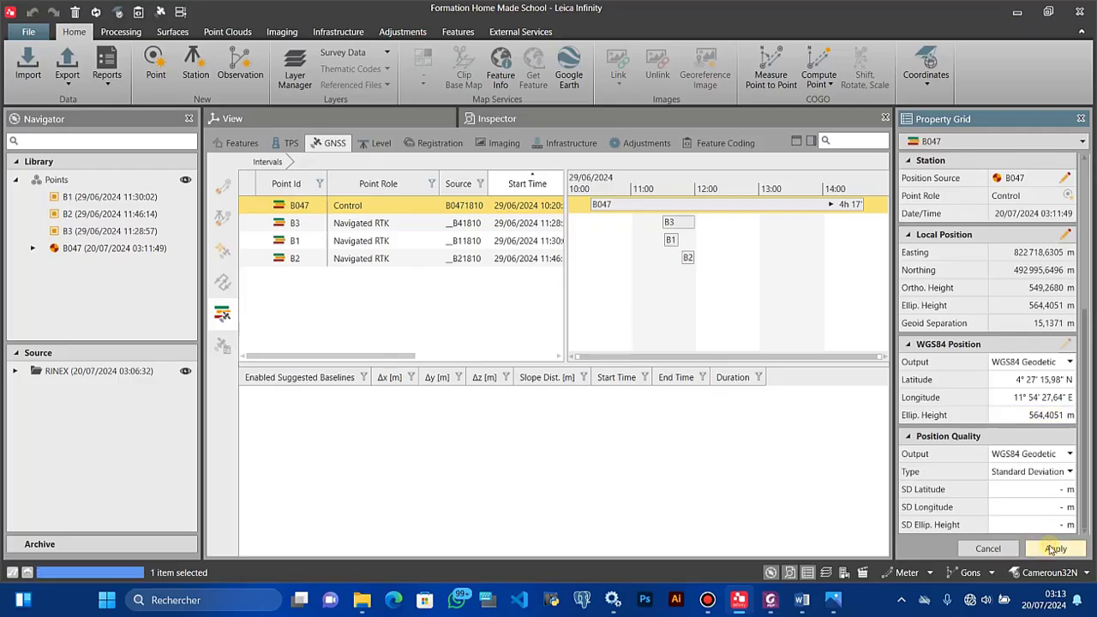
Open the local position of B047 for editing and read its plane coordinates and altitude on the Mbandjock station sheet
{"action": "scroll", "coordinate": [1029, 360], "scroll_direction": "up", "scroll_amount": 1}
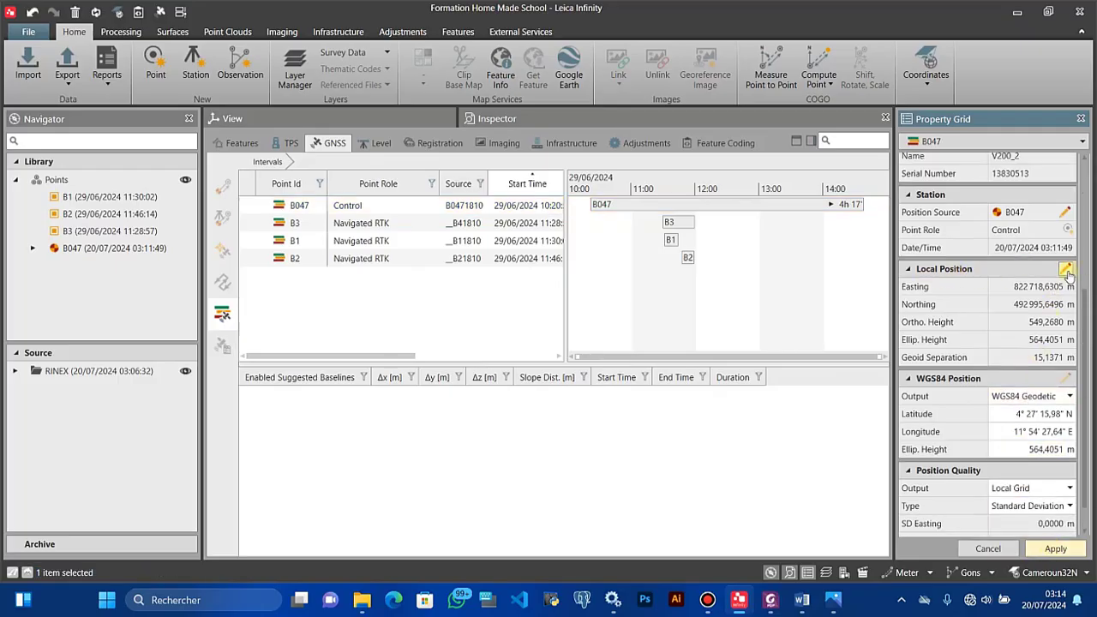
{"action": "left_click", "coordinate": [1068, 271]}
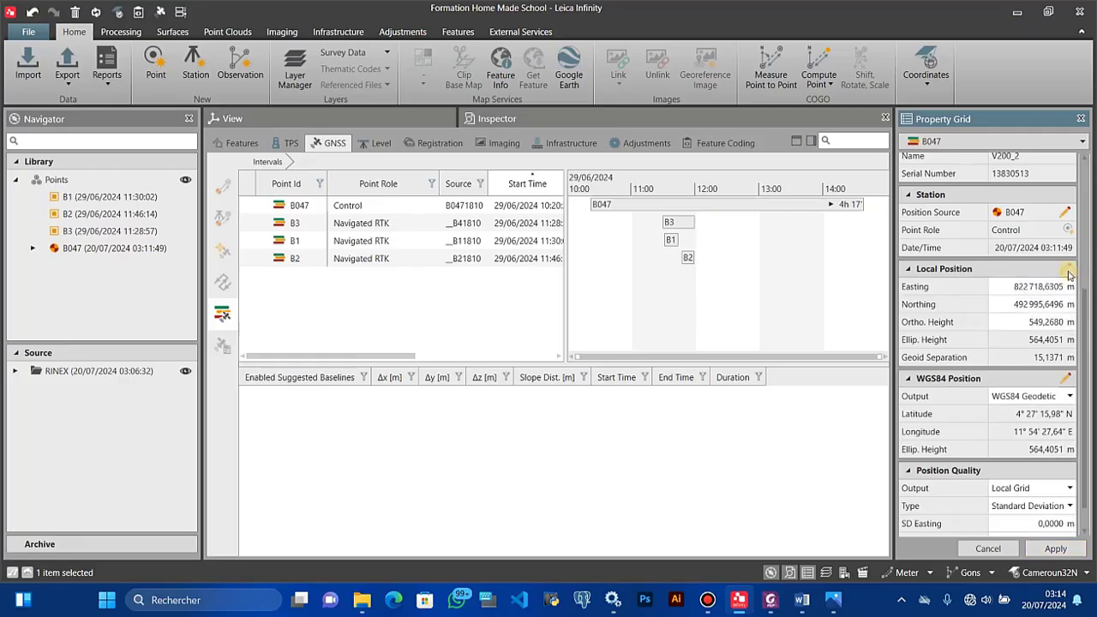
{"action": "scroll", "coordinate": [1020, 339], "scroll_direction": "down", "scroll_amount": 1}
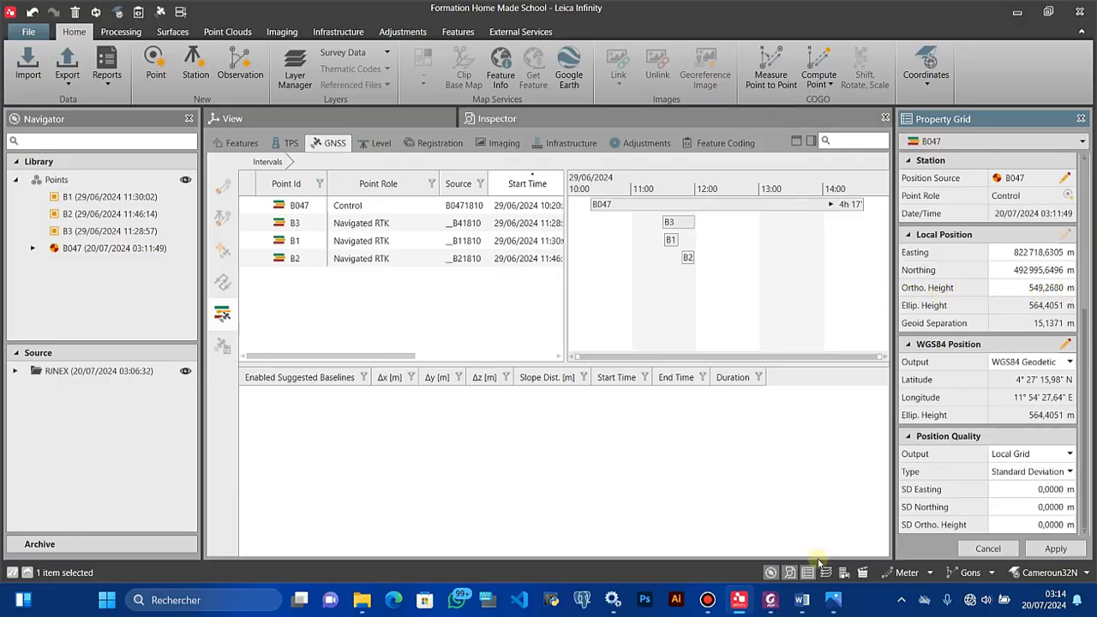
{"action": "left_click", "coordinate": [832, 600]}
{"action": "scroll", "coordinate": [667, 374], "scroll_direction": "down", "scroll_amount": 5}
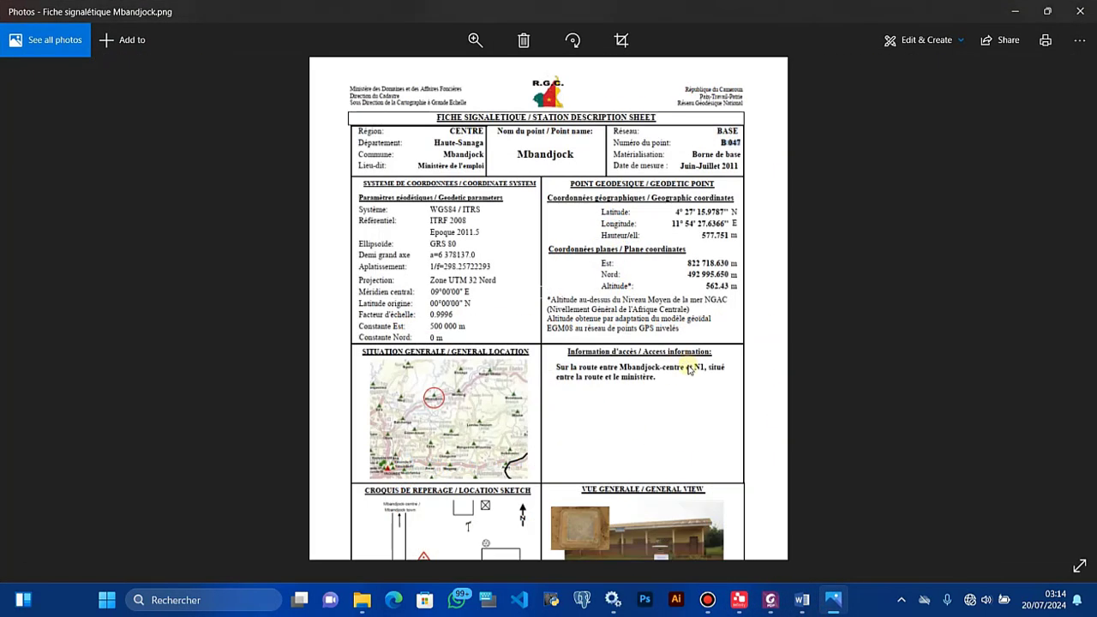
{"action": "scroll", "coordinate": [686, 300], "scroll_direction": "up", "scroll_amount": 4}
{"action": "scroll", "coordinate": [864, 228], "scroll_direction": "up", "scroll_amount": 3}
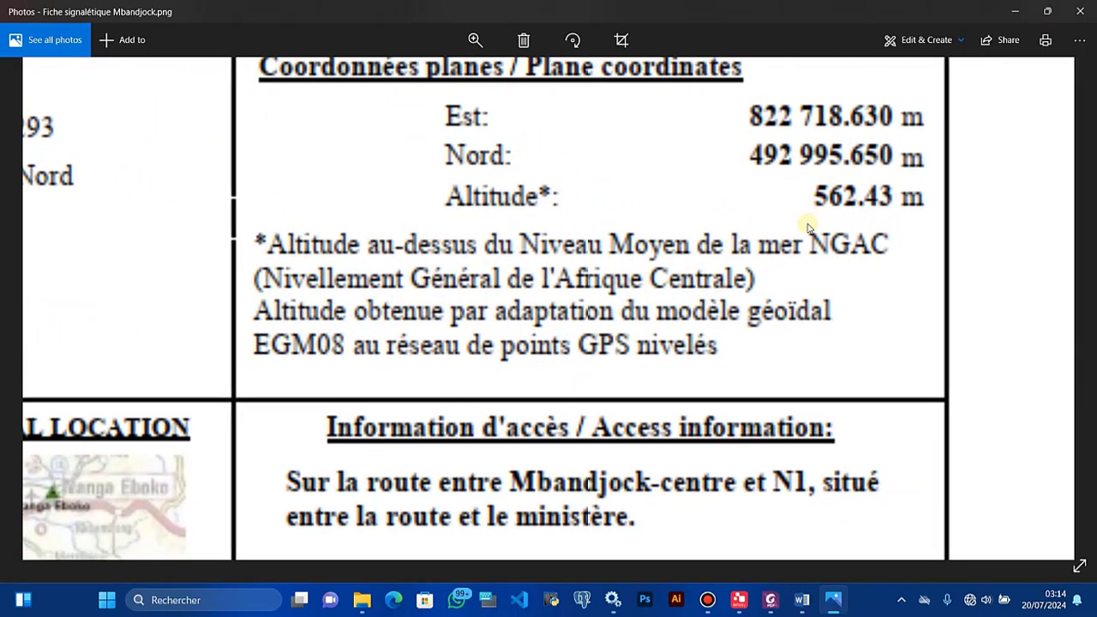
{"action": "left_click_drag", "start_coordinate": [836, 217], "coordinate": [821, 340]}
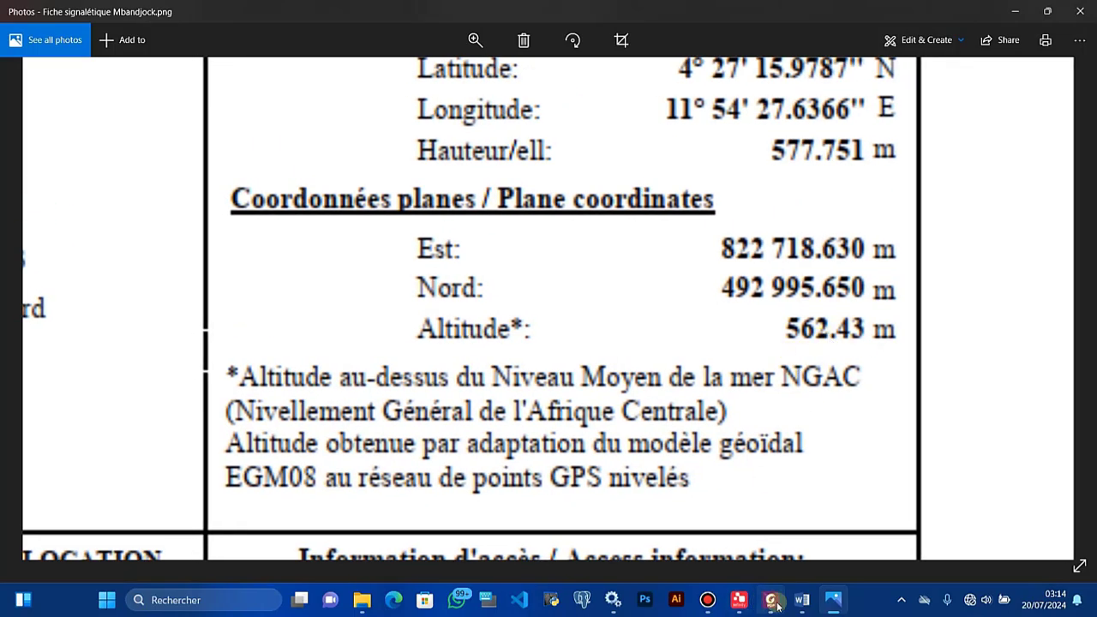
Recheck the altitude on the sheet, set B047's orthometric height to 562,43 m in Leica Infinity and apply it
{"action": "left_click", "coordinate": [748, 604]}
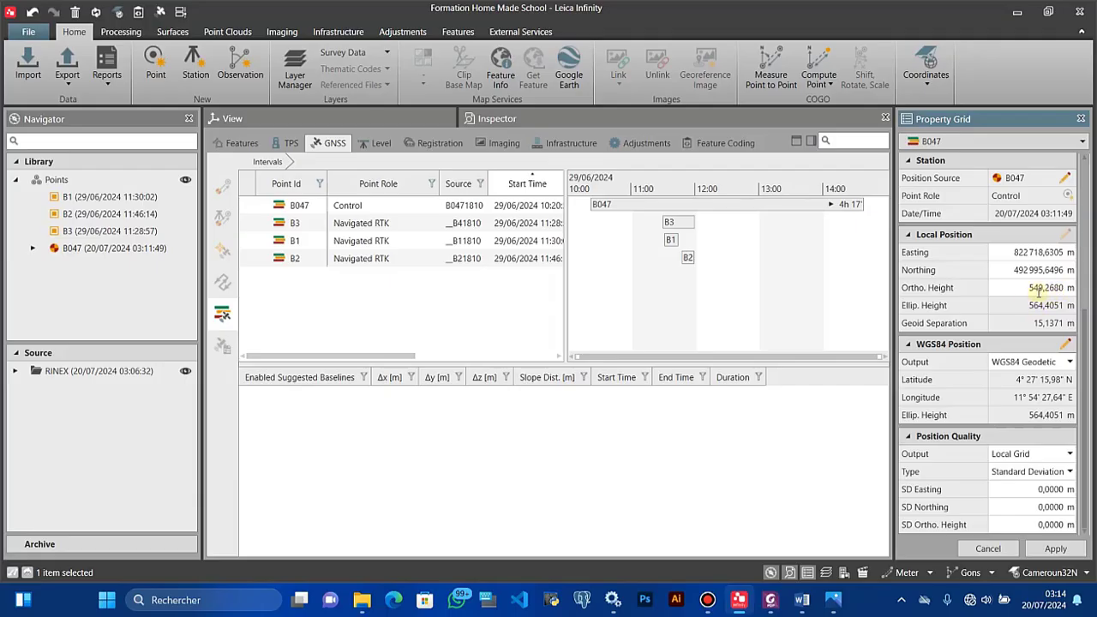
{"action": "left_click", "coordinate": [830, 607]}
{"action": "scroll", "coordinate": [886, 326], "scroll_direction": "down", "scroll_amount": 2}
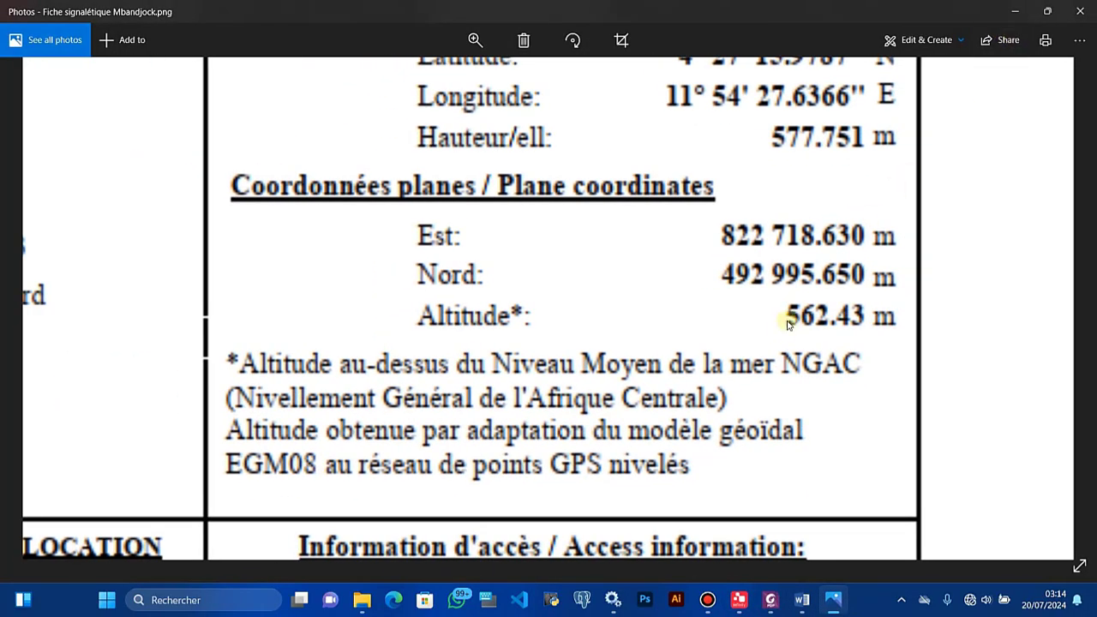
{"action": "left_click", "coordinate": [1015, 10]}
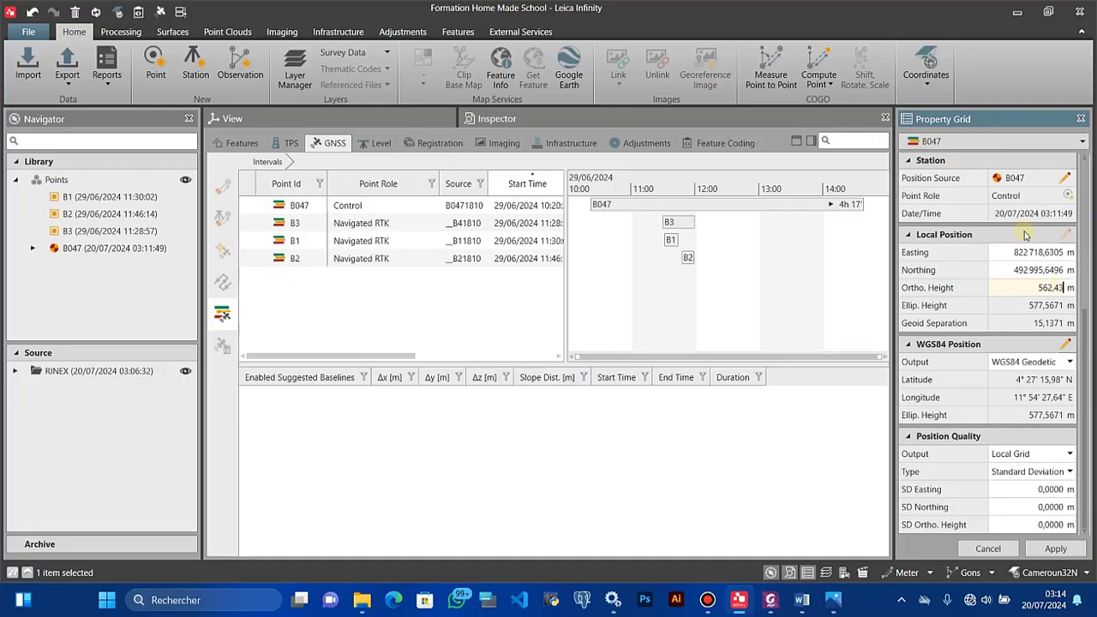
{"action": "left_click", "coordinate": [1053, 552]}
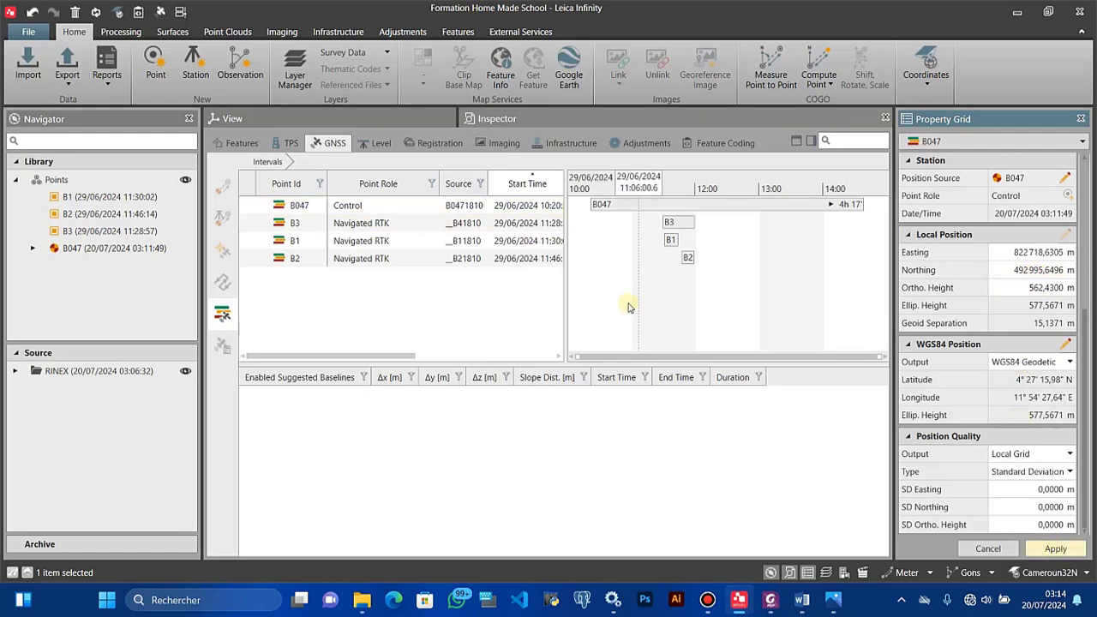
{"action": "scroll", "coordinate": [630, 306], "scroll_direction": "up", "scroll_amount": 1}
{"action": "scroll", "coordinate": [611, 243], "scroll_direction": "down", "scroll_amount": 1}
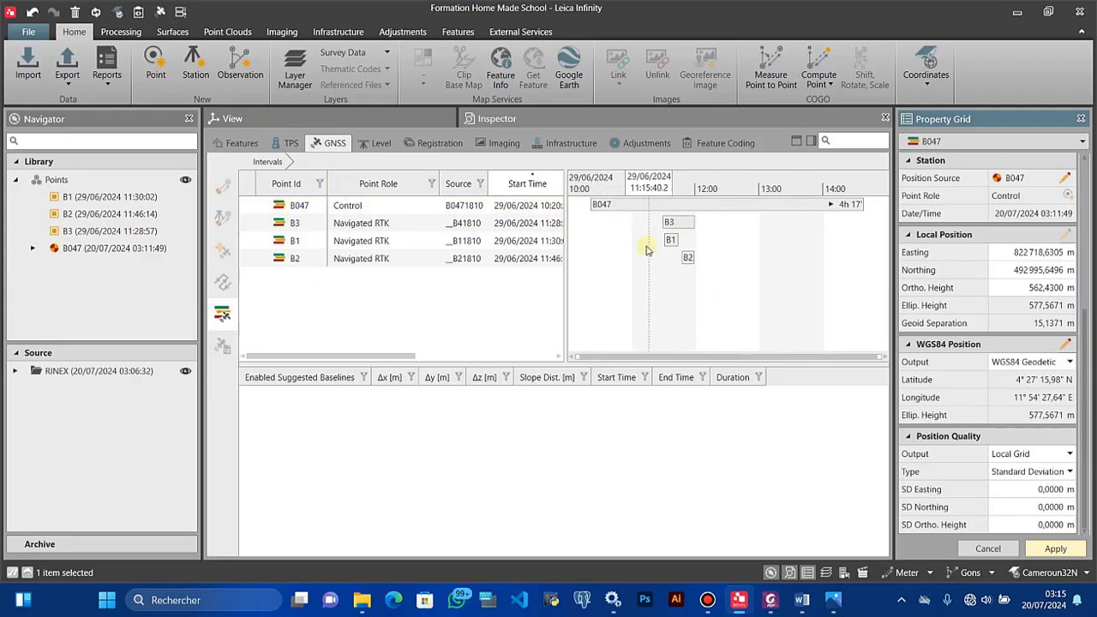
{"action": "scroll", "coordinate": [684, 239], "scroll_direction": "up", "scroll_amount": 2}
{"action": "scroll", "coordinate": [683, 239], "scroll_direction": "down", "scroll_amount": 2}
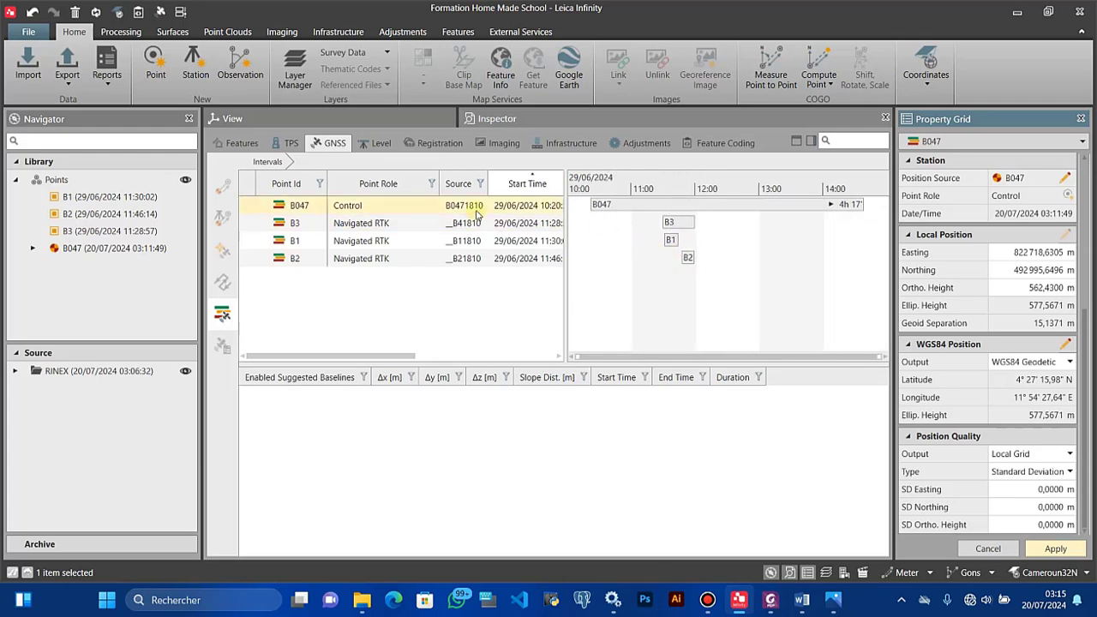
Expand the satellite tracks of the B047 interval, widen the timeline area and look through the tracks of each constellation
{"action": "left_click", "coordinate": [501, 210]}
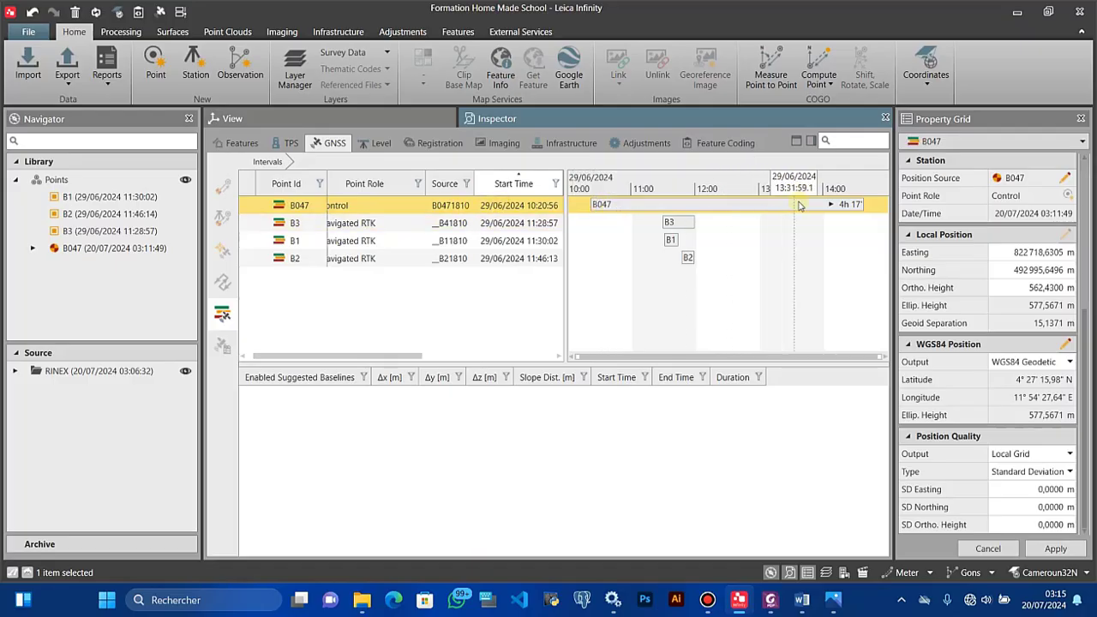
{"action": "mouse_move", "coordinate": [832, 208]}
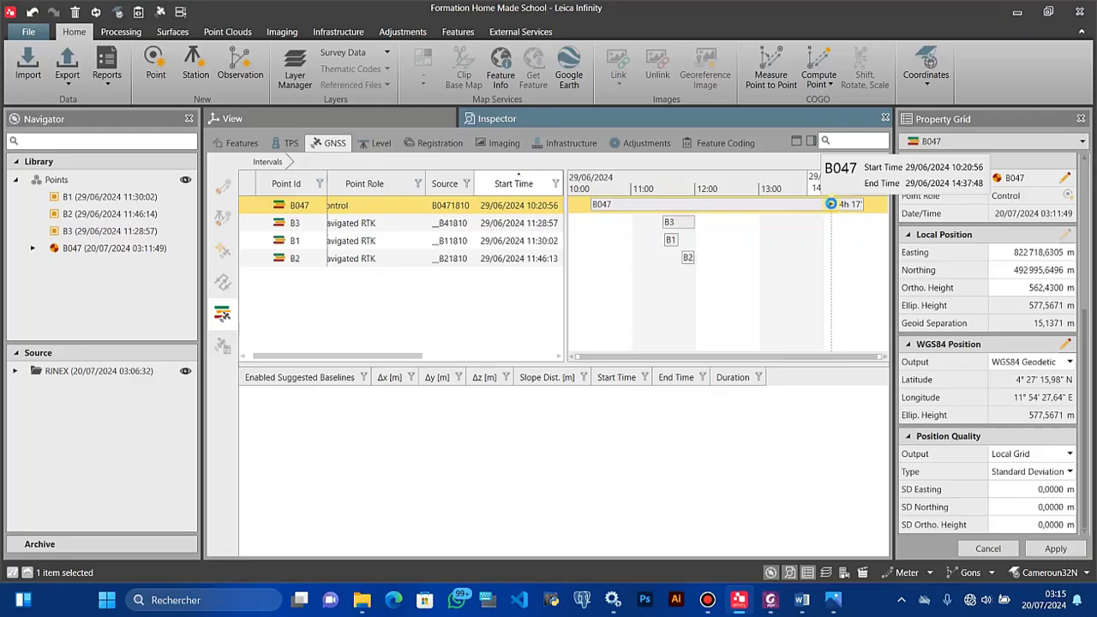
{"action": "left_click", "coordinate": [832, 207]}
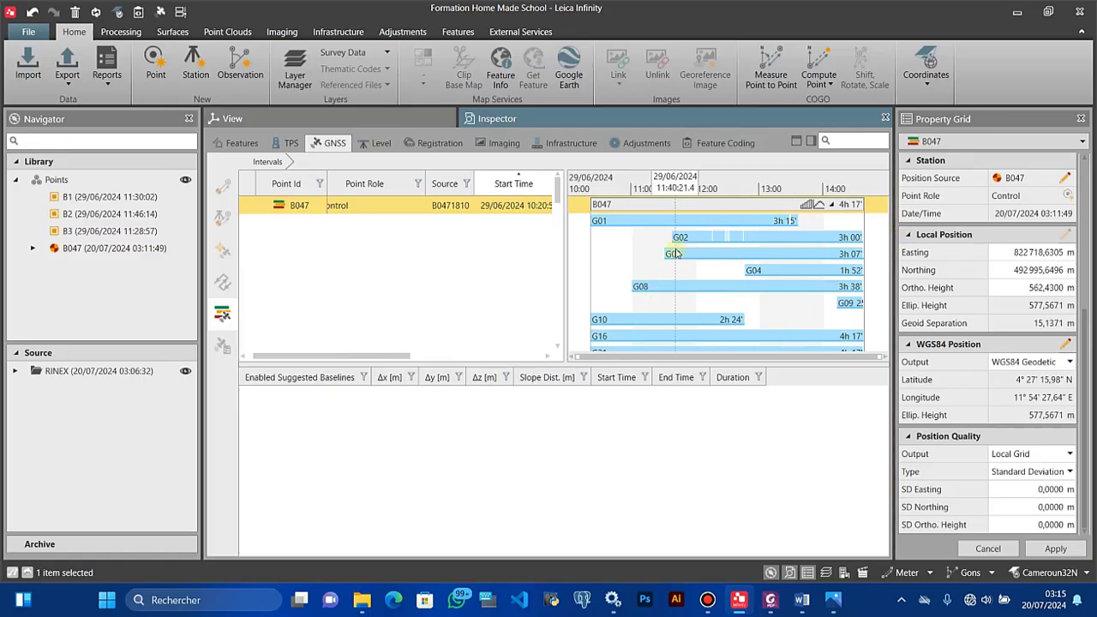
{"action": "scroll", "coordinate": [839, 300], "scroll_direction": "up", "scroll_amount": 1}
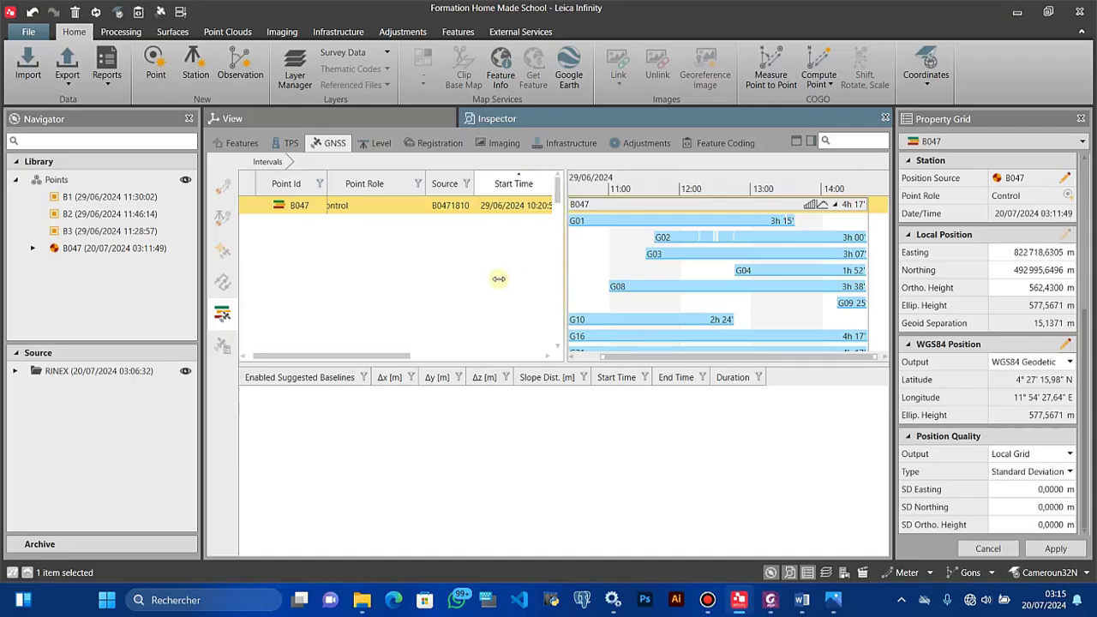
{"action": "left_click_drag", "start_coordinate": [498, 279], "coordinate": [497, 278]}
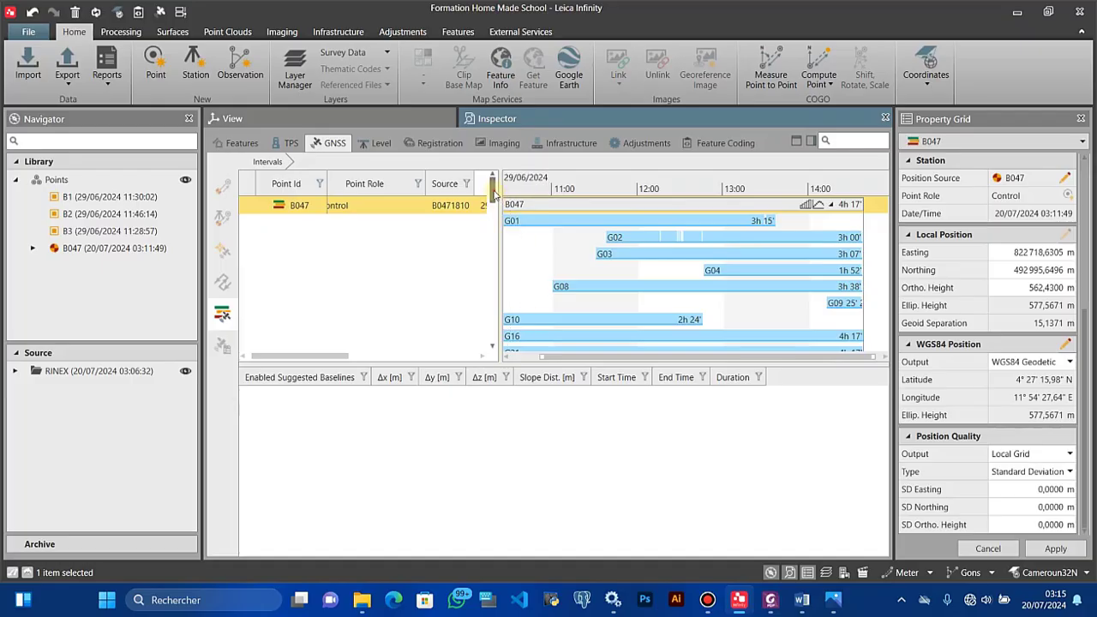
{"action": "scroll", "coordinate": [494, 194], "scroll_direction": "down", "scroll_amount": 5}
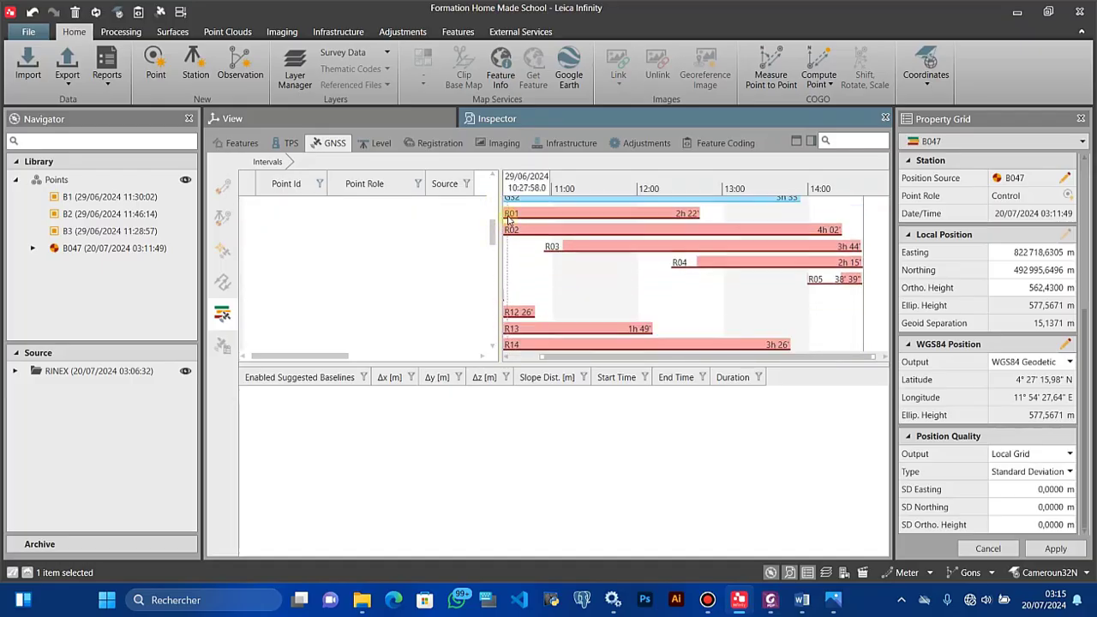
{"action": "scroll", "coordinate": [494, 231], "scroll_direction": "down", "scroll_amount": 5}
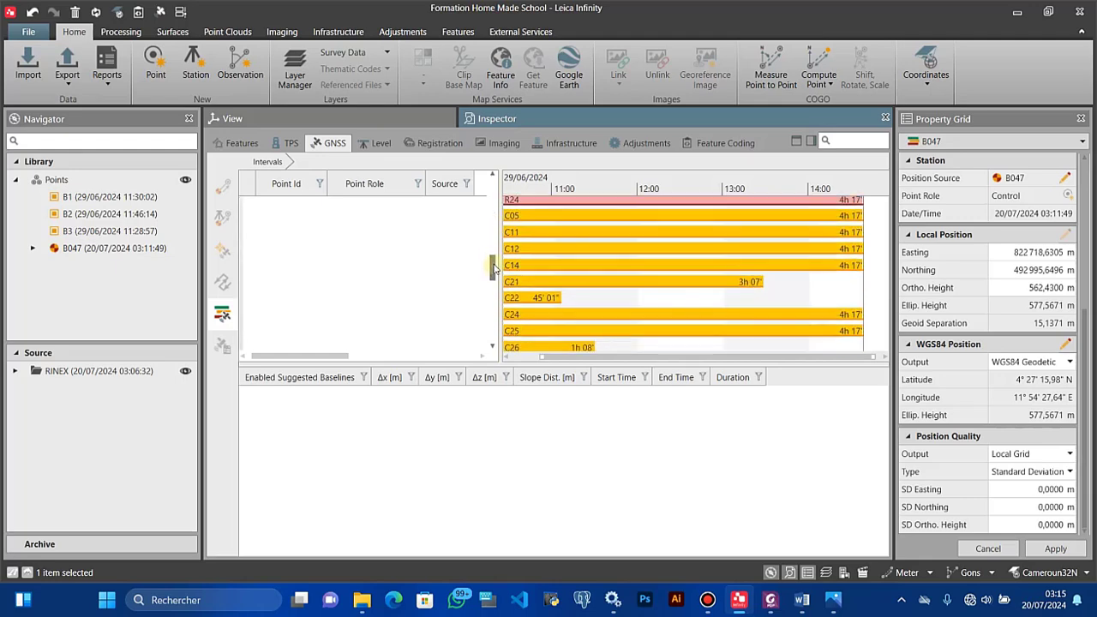
{"action": "left_click_drag", "start_coordinate": [492, 271], "coordinate": [501, 190]}
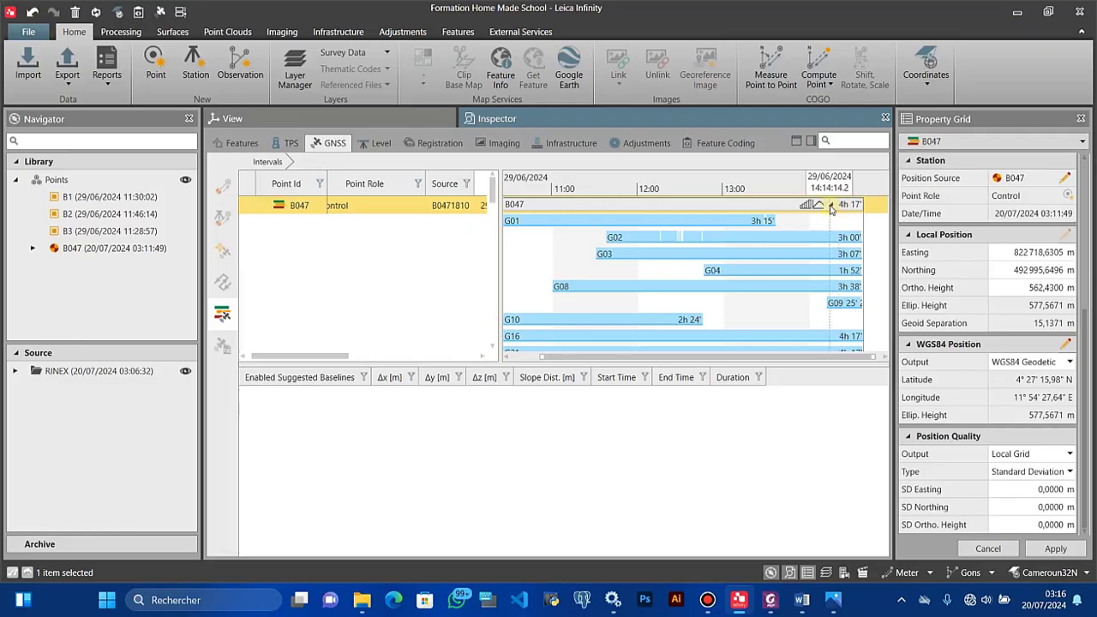
{"action": "mouse_move", "coordinate": [831, 209]}
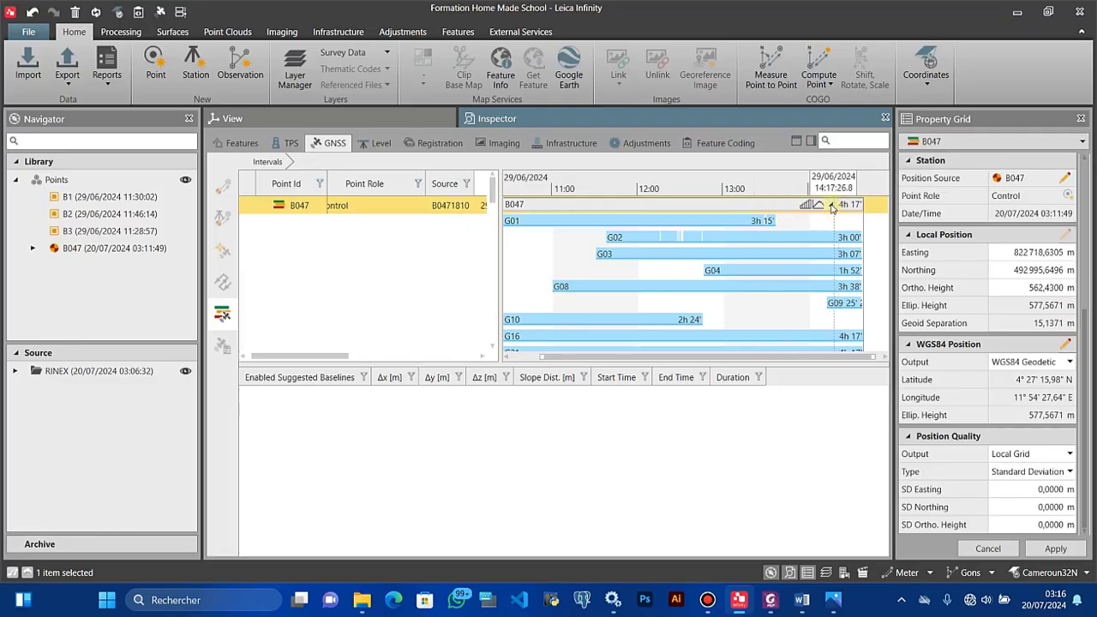
{"action": "scroll", "coordinate": [693, 259], "scroll_direction": "up", "scroll_amount": 2}
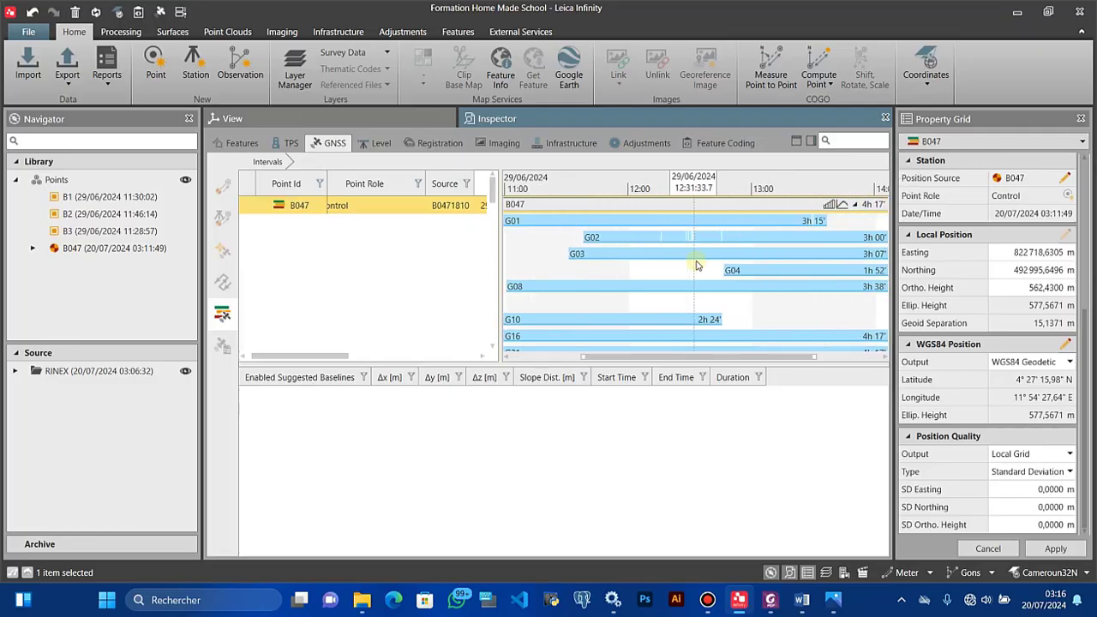
{"action": "scroll", "coordinate": [703, 257], "scroll_direction": "down", "scroll_amount": 1}
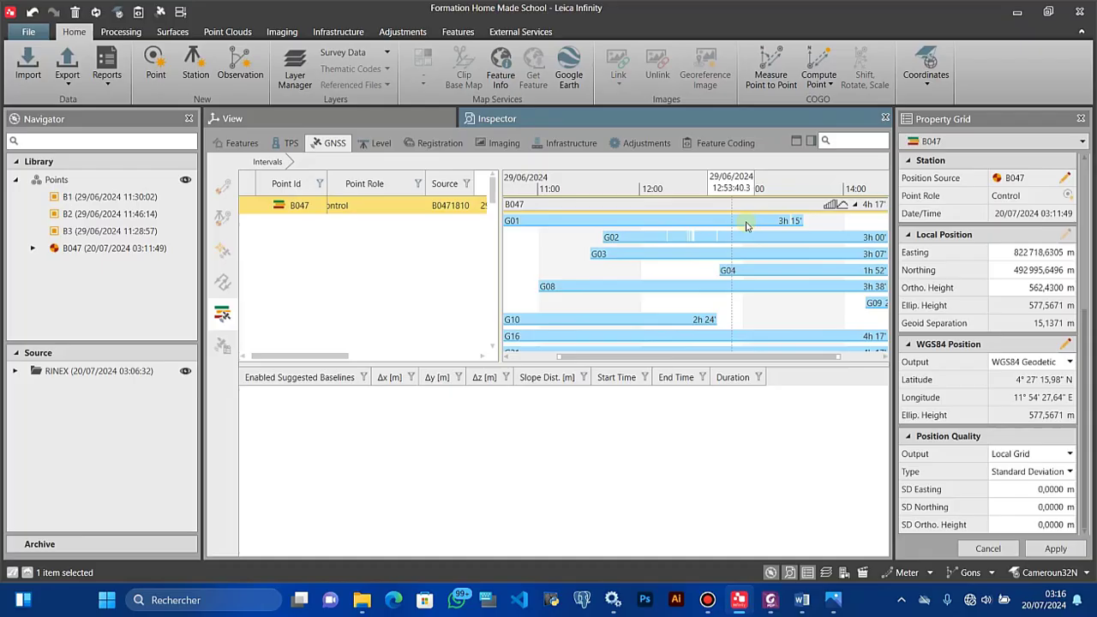
Colour the B047 satellite tracks by signal quality and examine them, zooming in on G02 between 12:00 and 13:00
{"action": "left_click", "coordinate": [833, 210]}
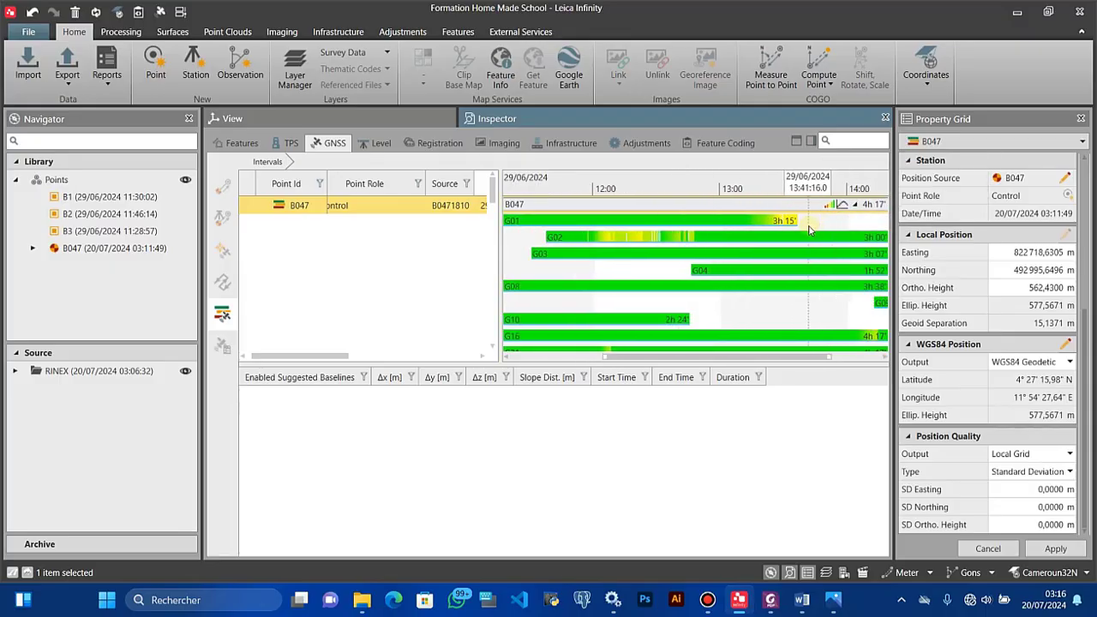
{"action": "scroll", "coordinate": [614, 233], "scroll_direction": "down", "scroll_amount": 1}
{"action": "scroll", "coordinate": [864, 263], "scroll_direction": "up", "scroll_amount": 1}
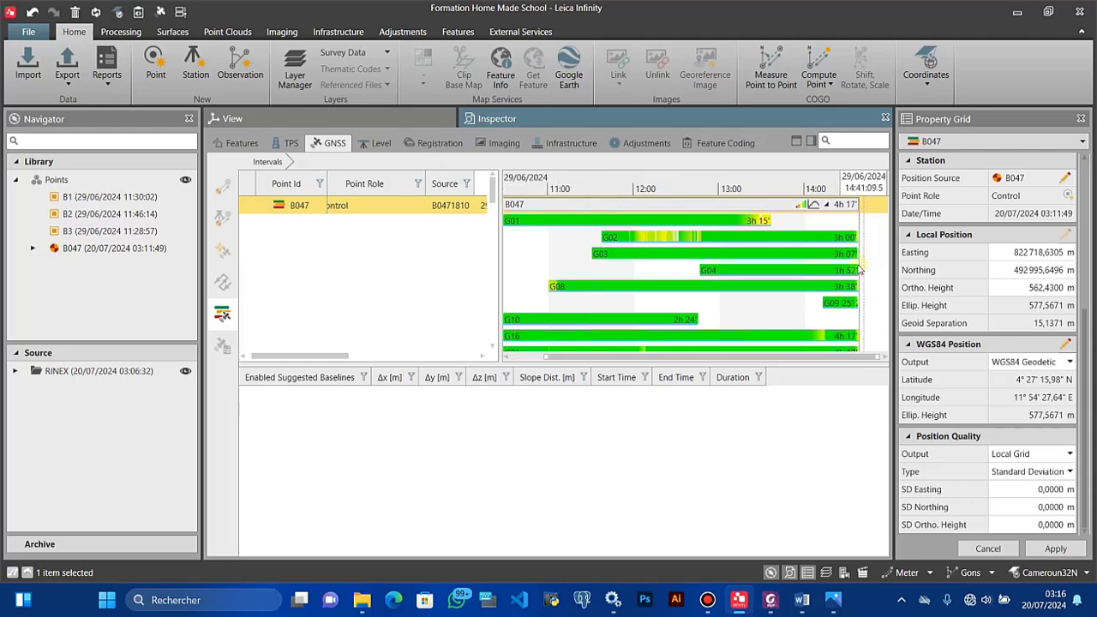
{"action": "scroll", "coordinate": [863, 263], "scroll_direction": "down", "scroll_amount": 1}
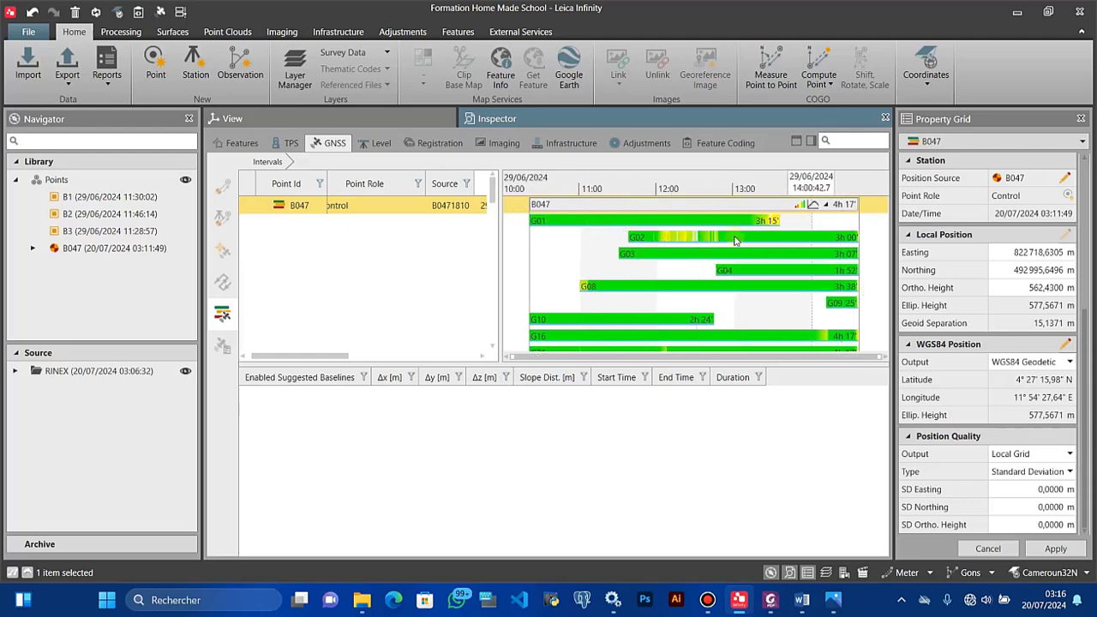
{"action": "scroll", "coordinate": [492, 195], "scroll_direction": "down", "scroll_amount": 2}
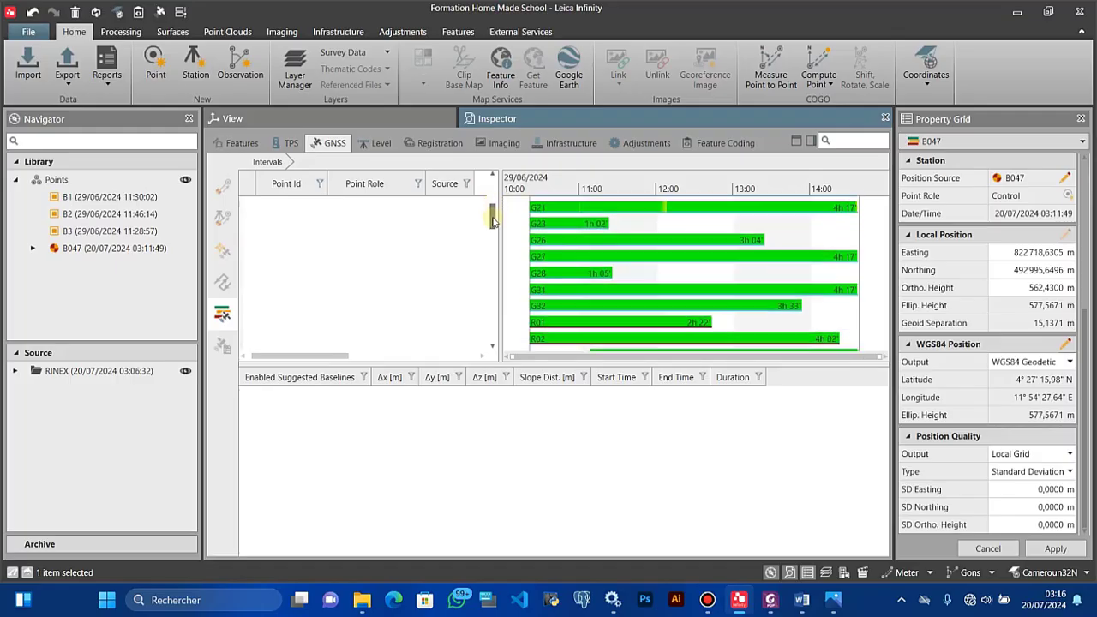
{"action": "scroll", "coordinate": [491, 199], "scroll_direction": "up", "scroll_amount": 2}
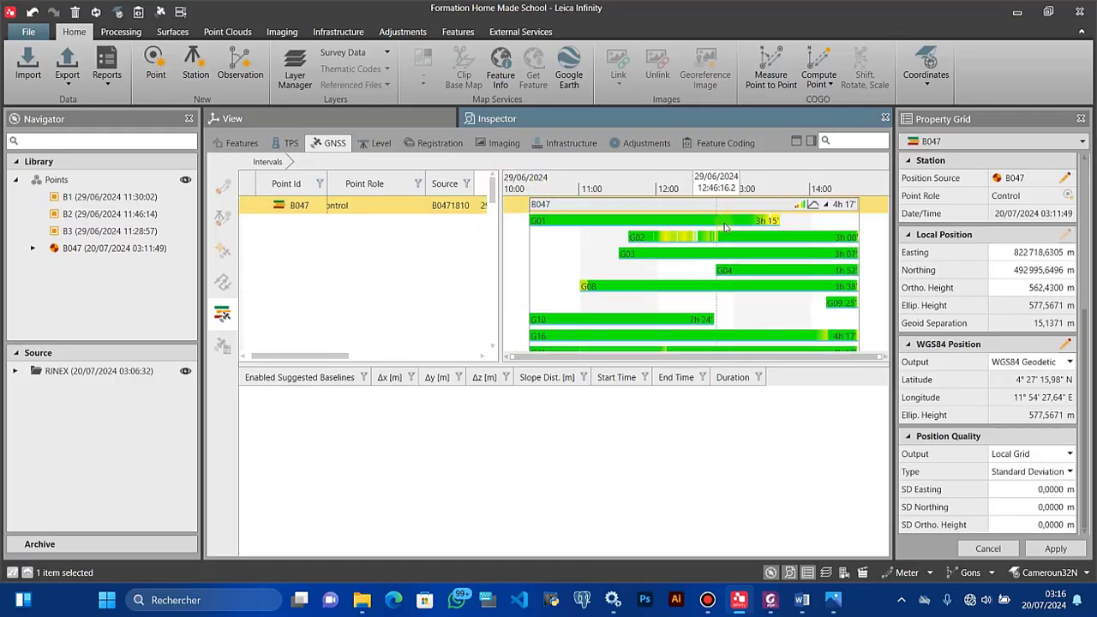
{"action": "scroll", "coordinate": [730, 248], "scroll_direction": "up", "scroll_amount": 2}
{"action": "scroll", "coordinate": [645, 242], "scroll_direction": "down", "scroll_amount": 2}
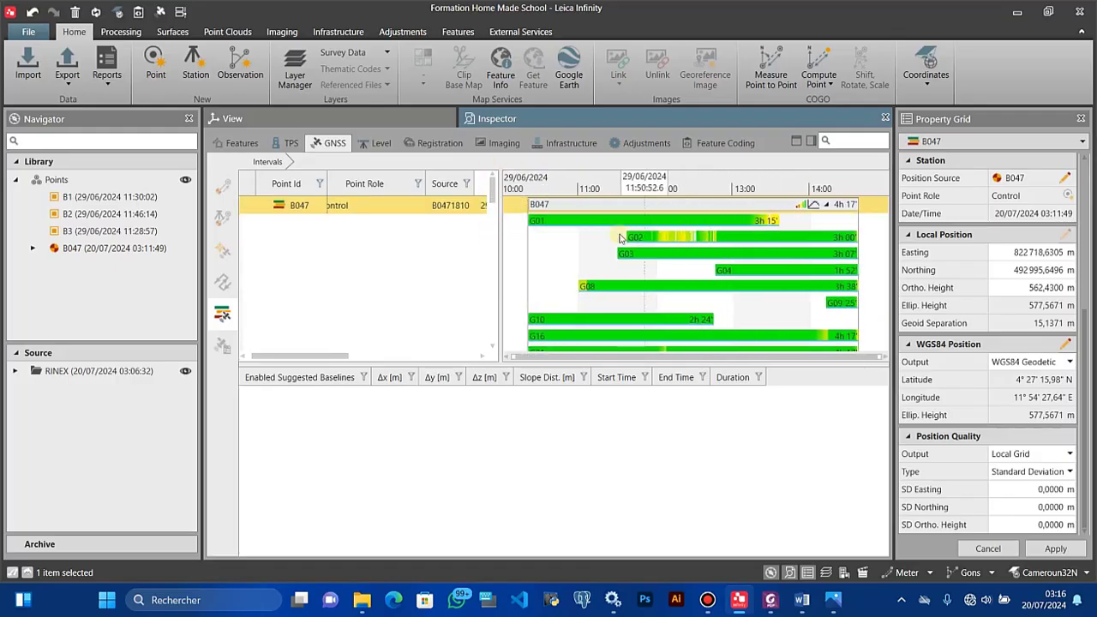
{"action": "left_click_drag", "start_coordinate": [492, 194], "coordinate": [498, 155]}
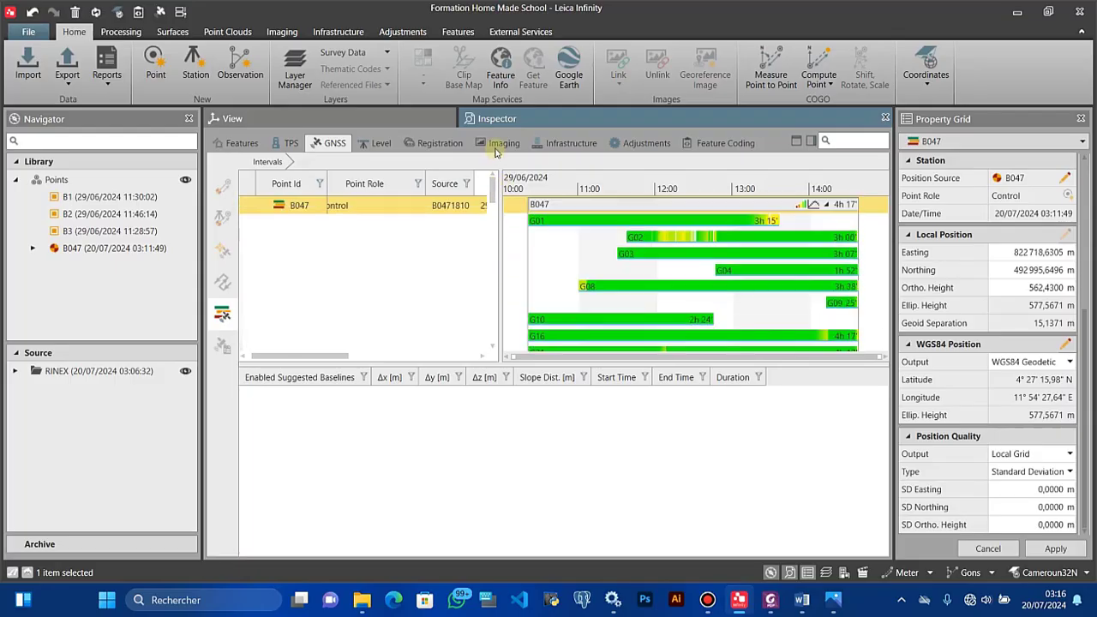
{"action": "scroll", "coordinate": [696, 242], "scroll_direction": "up", "scroll_amount": 5}
{"action": "scroll", "coordinate": [696, 242], "scroll_direction": "up", "scroll_amount": 5}
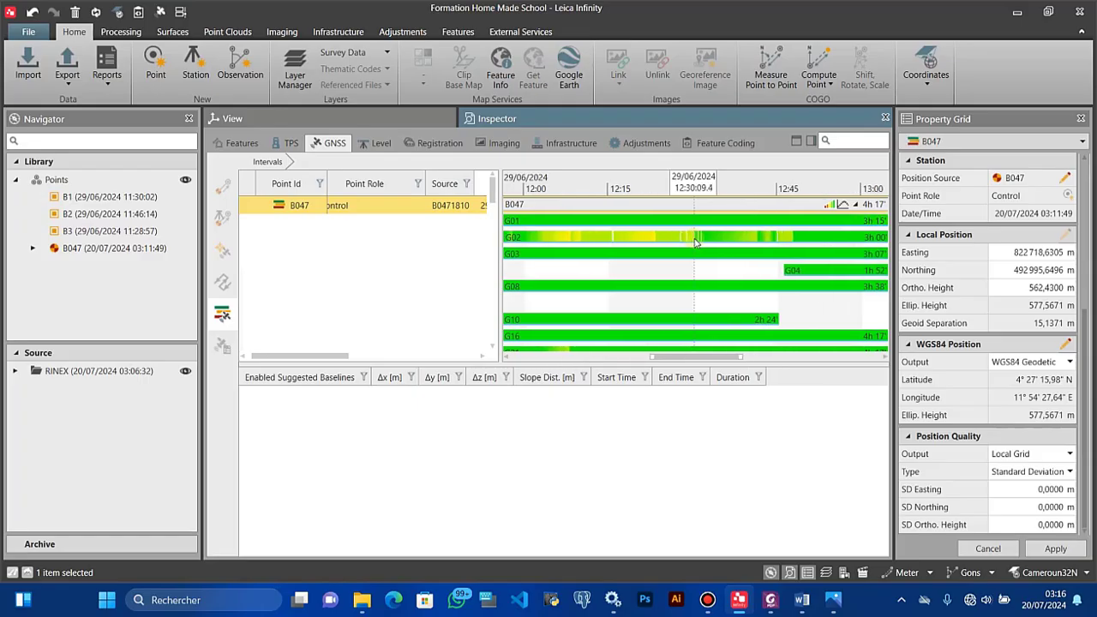
Examine the B047 signal quality of G02 around 12:28 and of G01 near the end of its track around 13:30
{"action": "scroll", "coordinate": [698, 242], "scroll_direction": "up", "scroll_amount": 5}
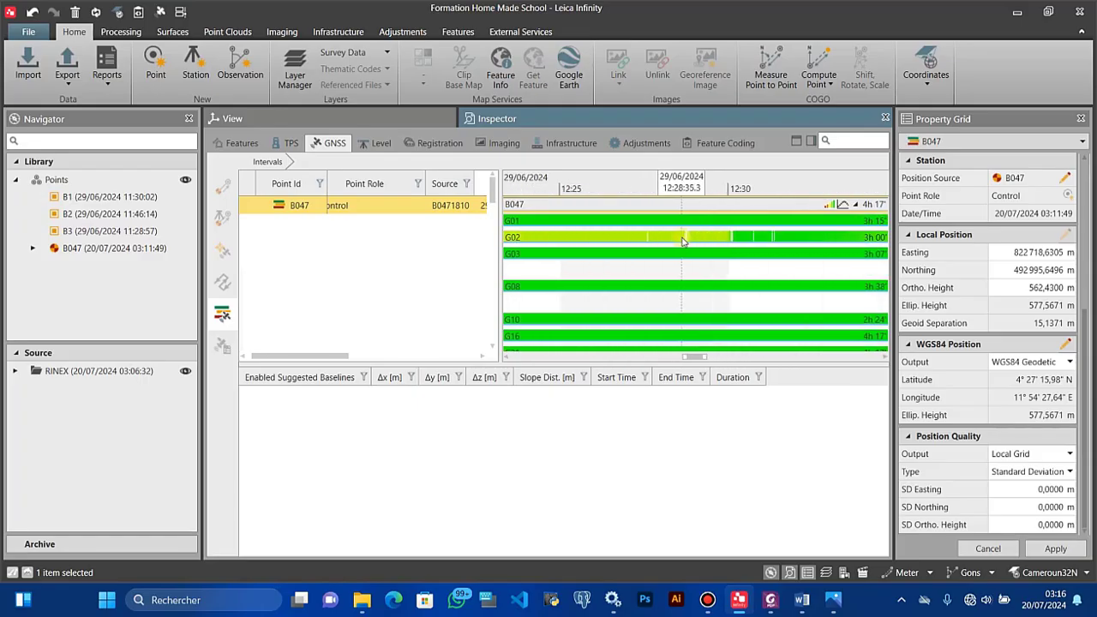
{"action": "scroll", "coordinate": [677, 247], "scroll_direction": "up", "scroll_amount": 3}
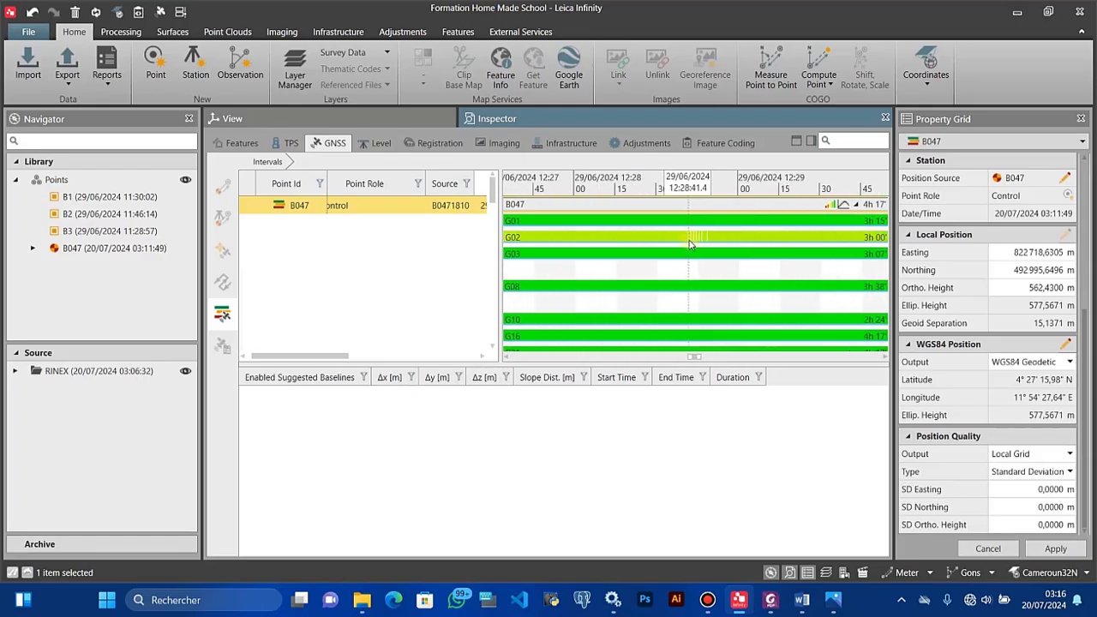
{"action": "scroll", "coordinate": [661, 240], "scroll_direction": "down", "scroll_amount": 5}
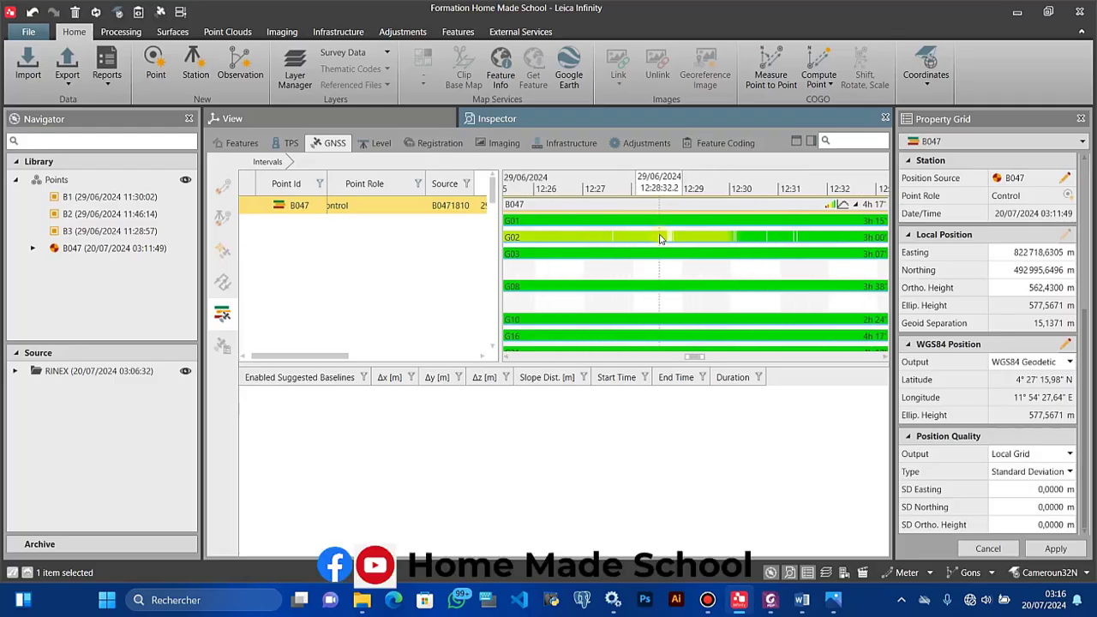
{"action": "scroll", "coordinate": [656, 241], "scroll_direction": "down", "scroll_amount": 5}
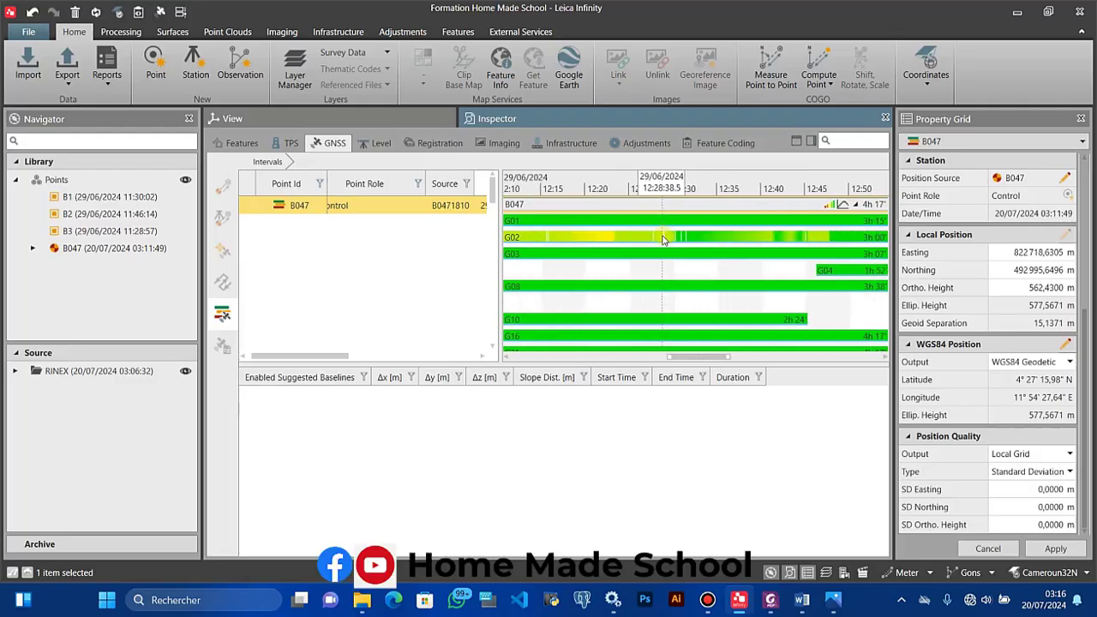
{"action": "scroll", "coordinate": [643, 245], "scroll_direction": "down", "scroll_amount": 5}
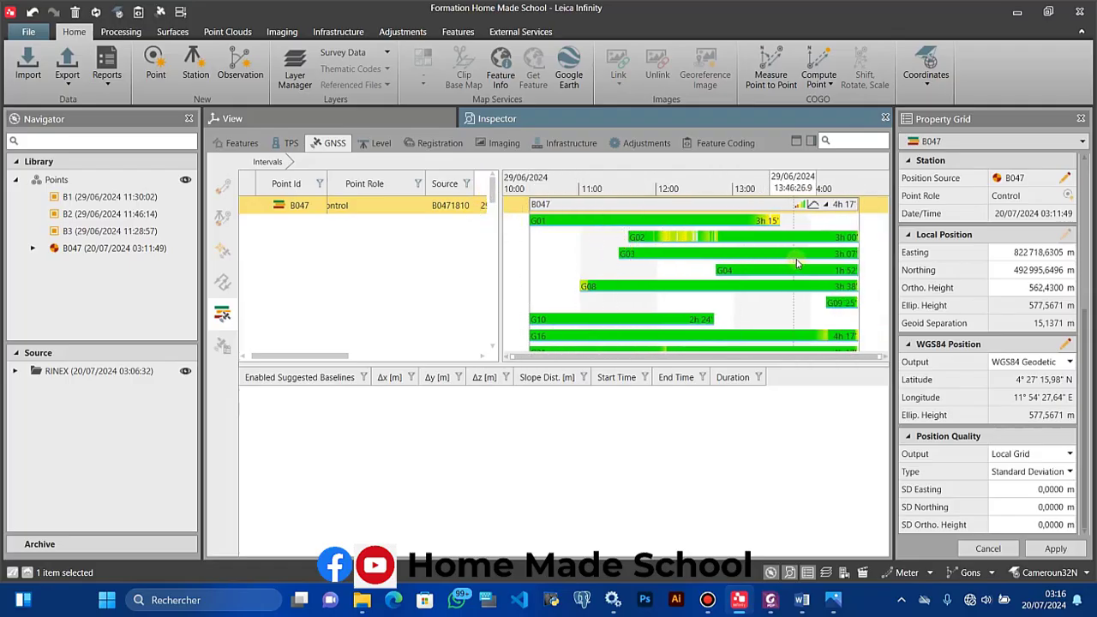
{"action": "scroll", "coordinate": [786, 224], "scroll_direction": "up", "scroll_amount": 8}
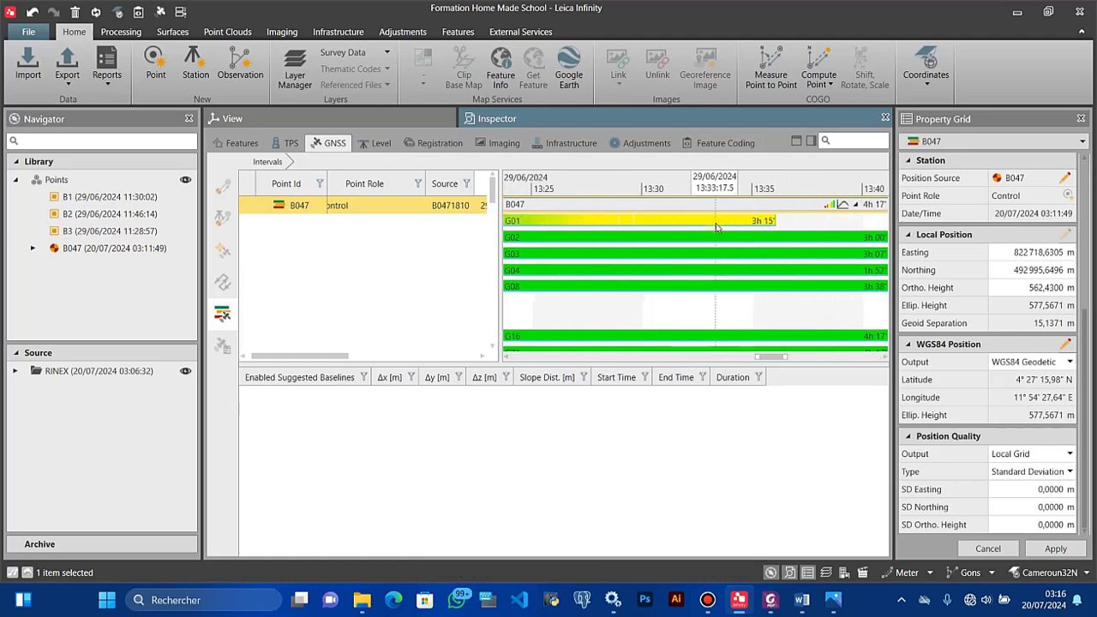
{"action": "scroll", "coordinate": [712, 239], "scroll_direction": "down", "scroll_amount": 2}
{"action": "scroll", "coordinate": [713, 240], "scroll_direction": "down", "scroll_amount": 4}
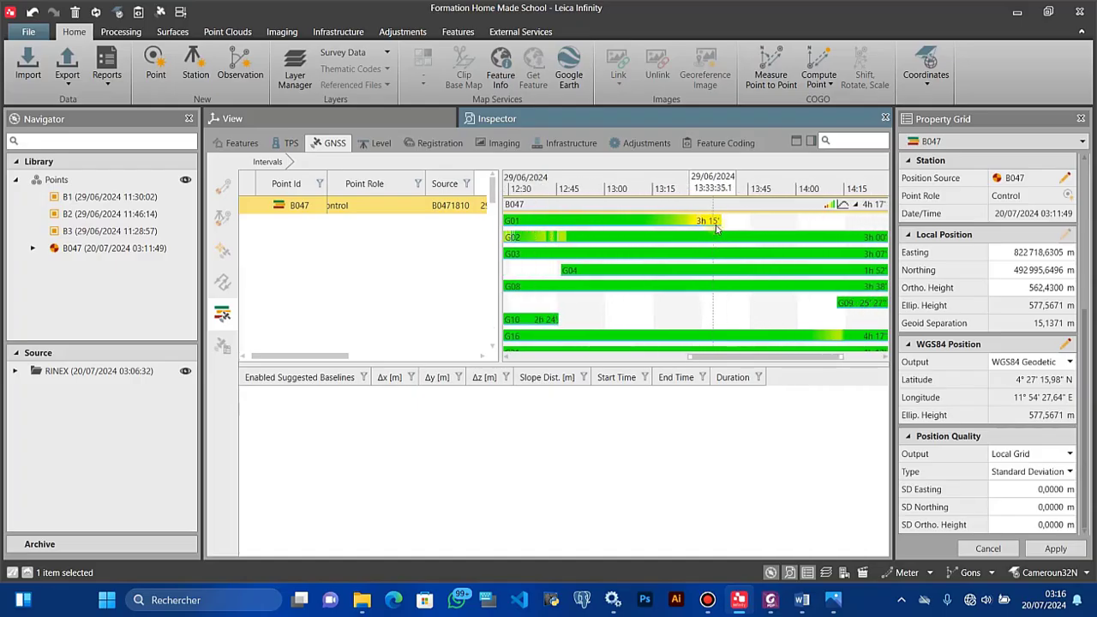
{"action": "scroll", "coordinate": [712, 223], "scroll_direction": "up", "scroll_amount": 5}
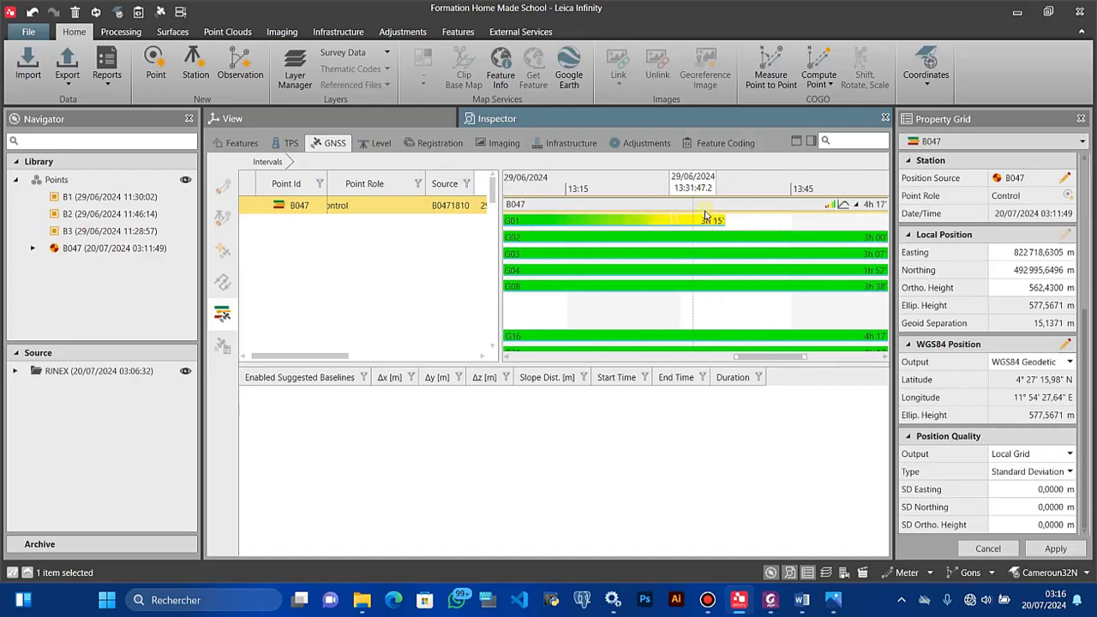
{"action": "scroll", "coordinate": [738, 260], "scroll_direction": "down", "scroll_amount": 1}
{"action": "scroll", "coordinate": [733, 248], "scroll_direction": "down", "scroll_amount": 4}
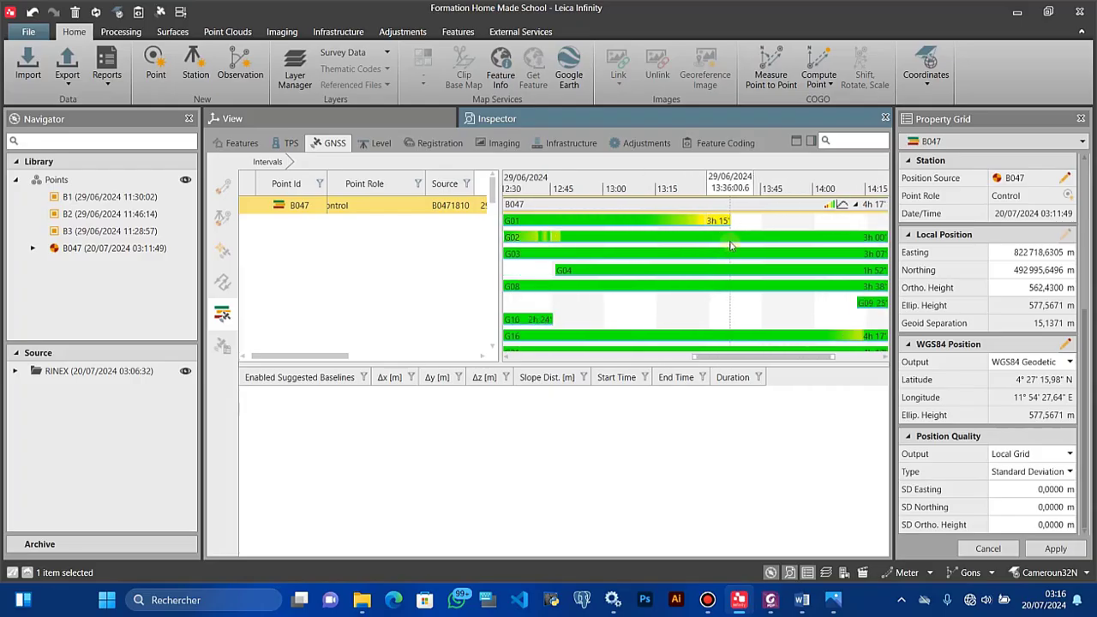
Exclude the weak final part of B047's G01 track, from about 13:28 to its end
{"action": "scroll", "coordinate": [686, 227], "scroll_direction": "up", "scroll_amount": 3}
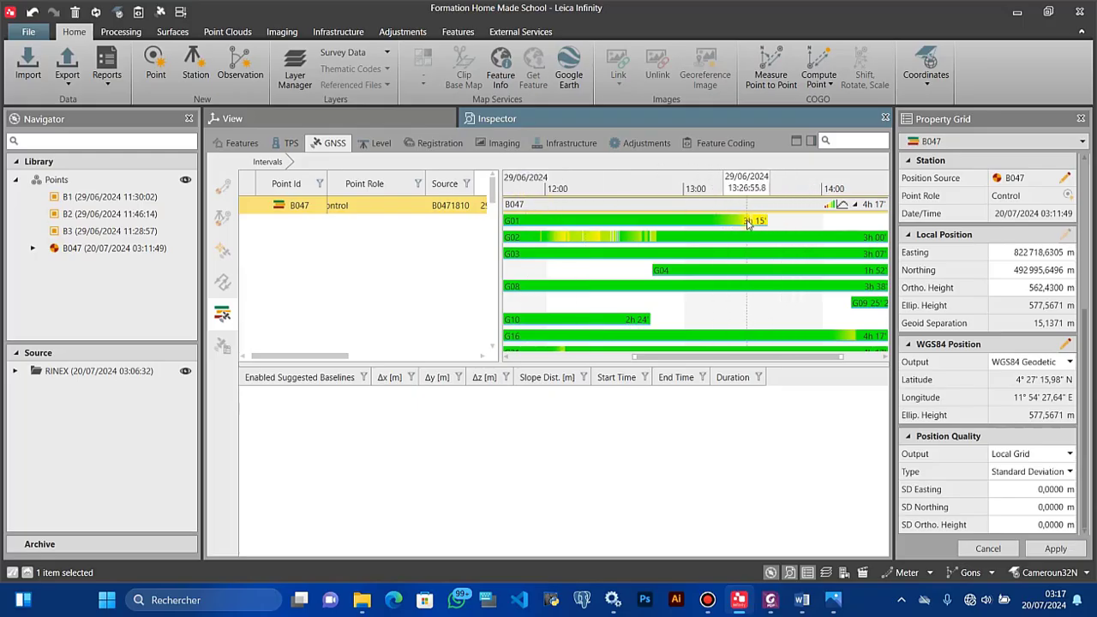
{"action": "scroll", "coordinate": [782, 224], "scroll_direction": "up", "scroll_amount": 5}
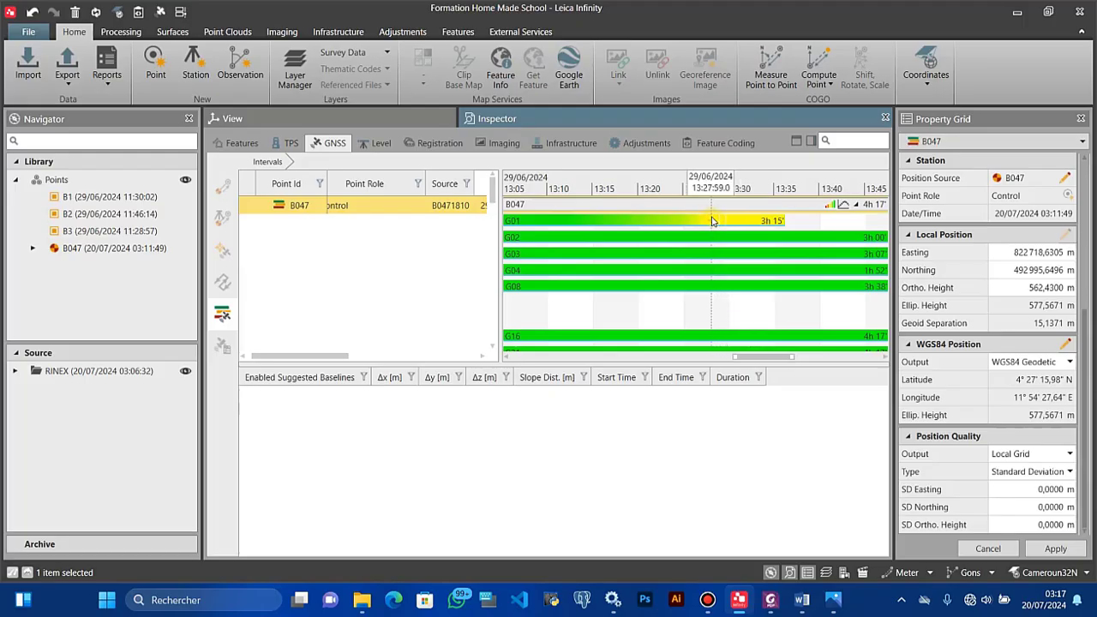
{"action": "left_click_drag", "start_coordinate": [711, 221], "coordinate": [793, 222]}
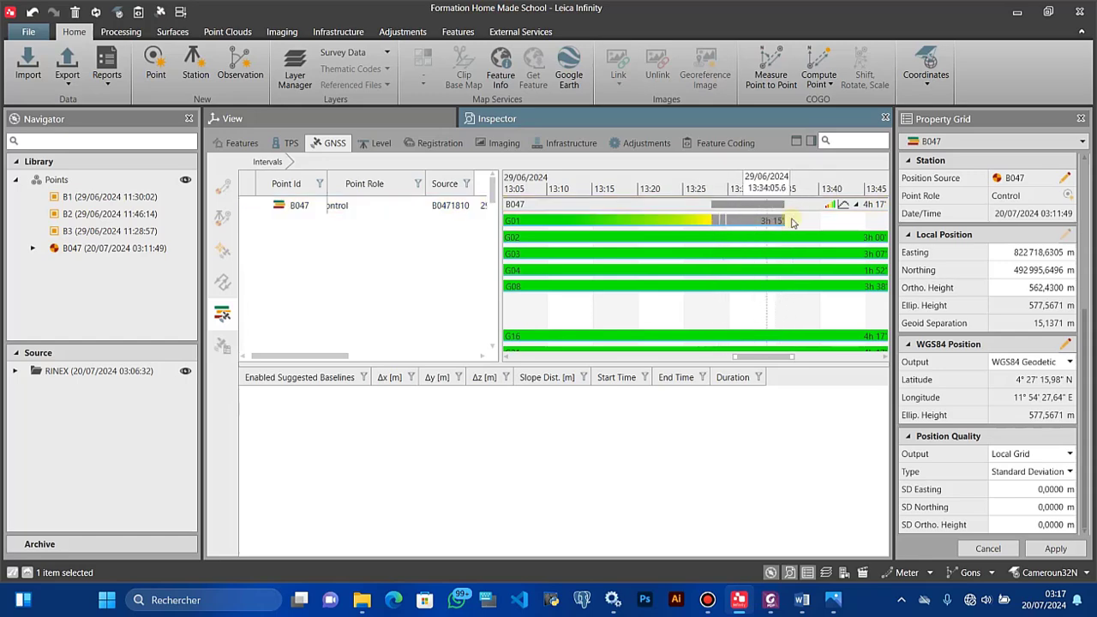
{"action": "scroll", "coordinate": [743, 235], "scroll_direction": "down", "scroll_amount": 4}
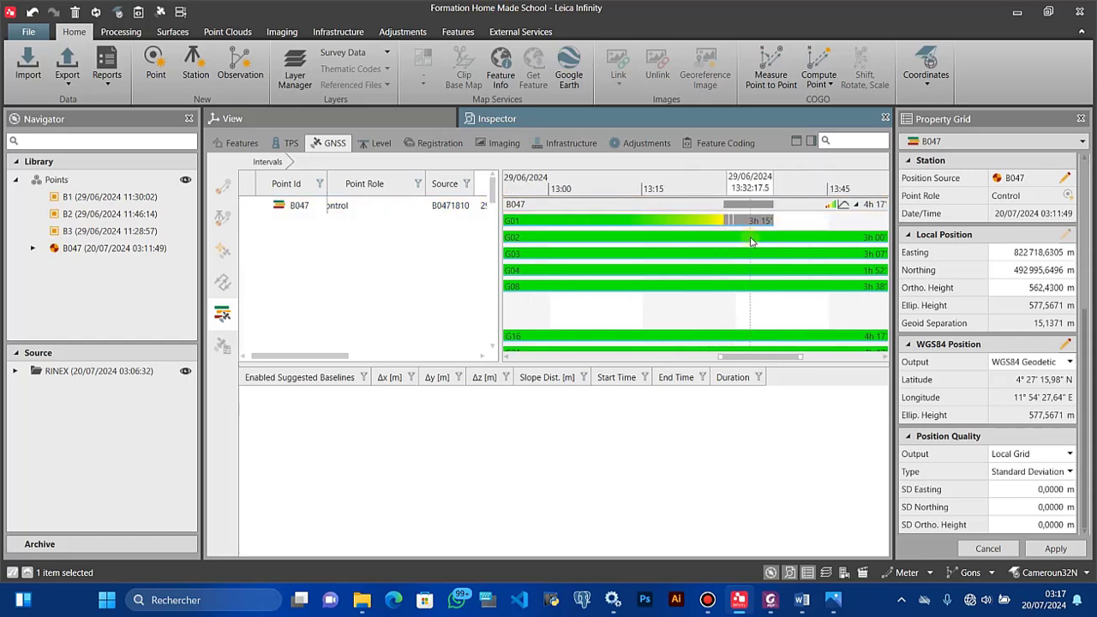
Exclude several short weak segments of B047's G02 track between about 12:07 and 12:28
{"action": "scroll", "coordinate": [585, 244], "scroll_direction": "up", "scroll_amount": 5}
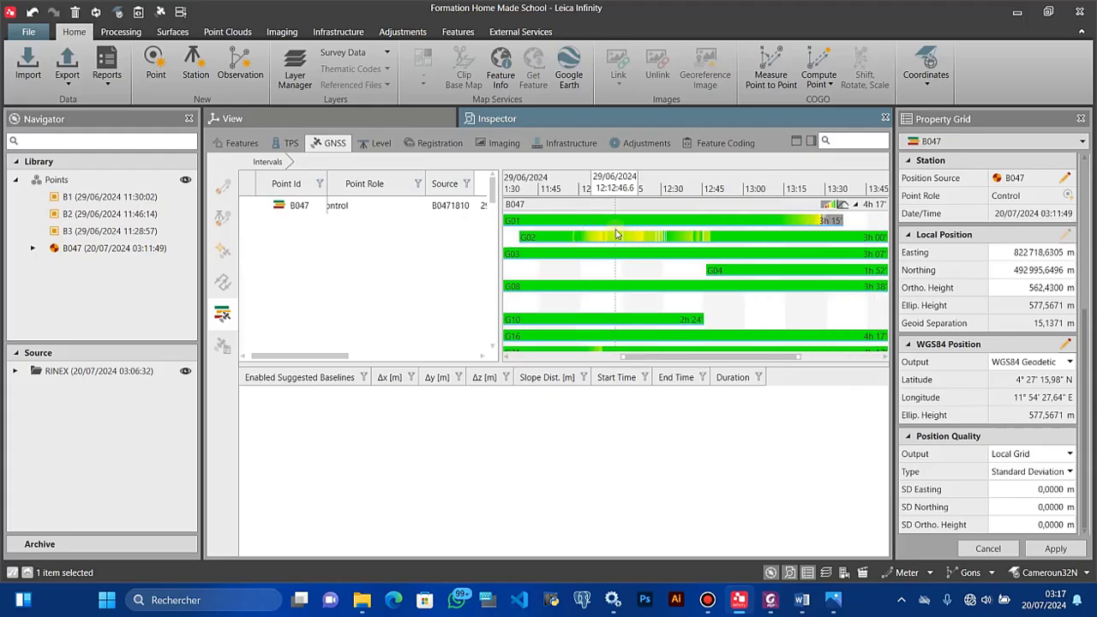
{"action": "scroll", "coordinate": [585, 244], "scroll_direction": "up", "scroll_amount": 1}
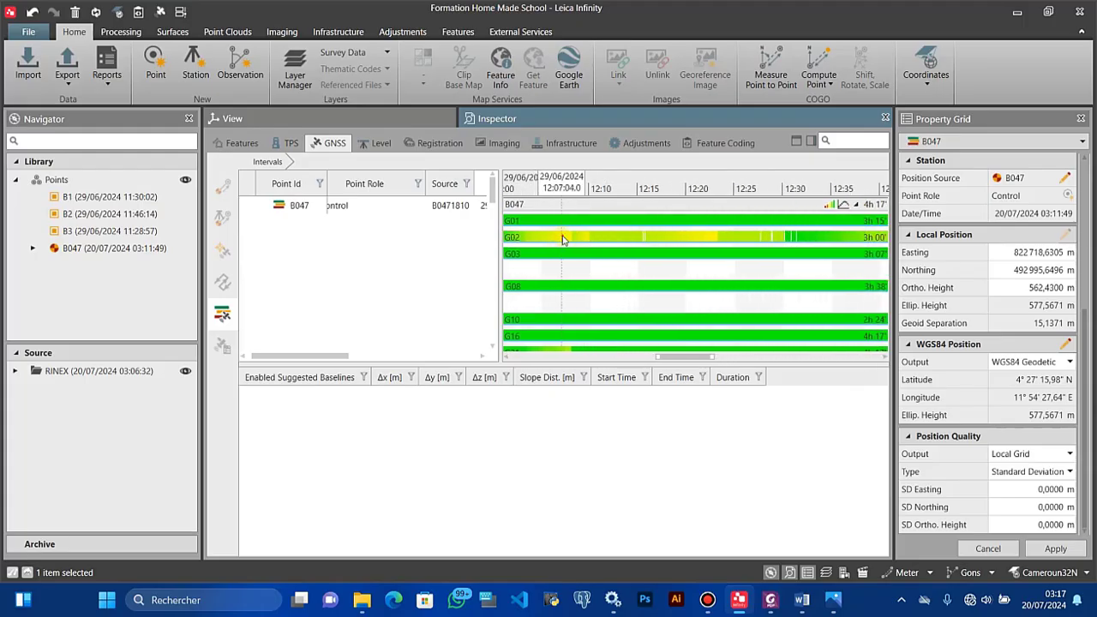
{"action": "left_click_drag", "start_coordinate": [562, 237], "coordinate": [648, 236]}
{"action": "left_click_drag", "start_coordinate": [758, 239], "coordinate": [772, 237]}
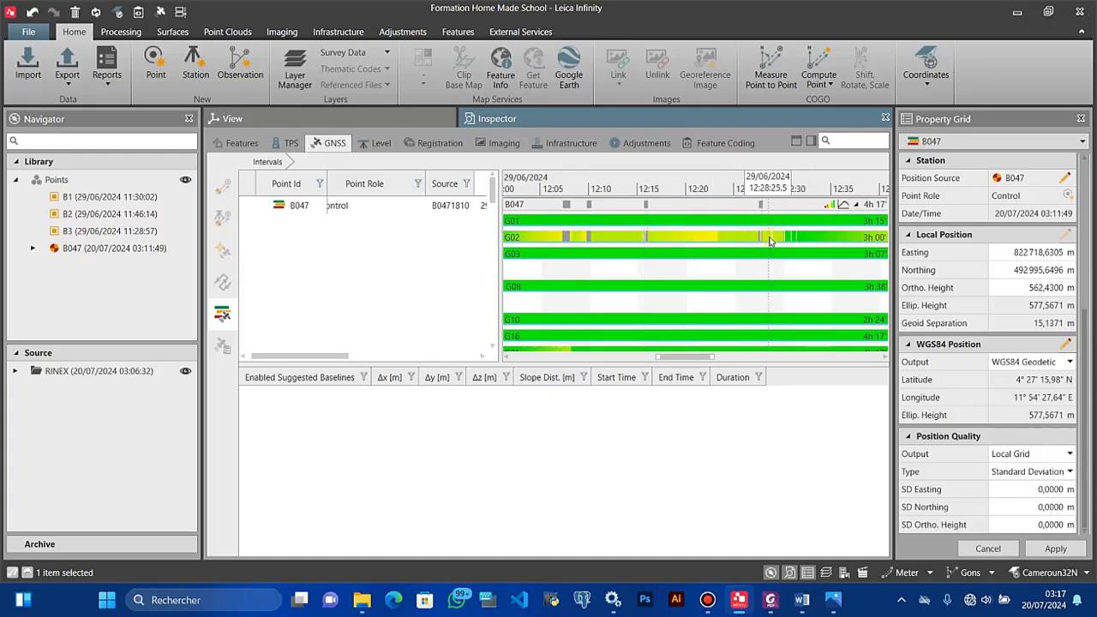
Look through the remaining B047 satellite tracks and exclude the poor beginning of E31, from its start to about 10:43
{"action": "left_click_drag", "start_coordinate": [493, 185], "coordinate": [494, 252]}
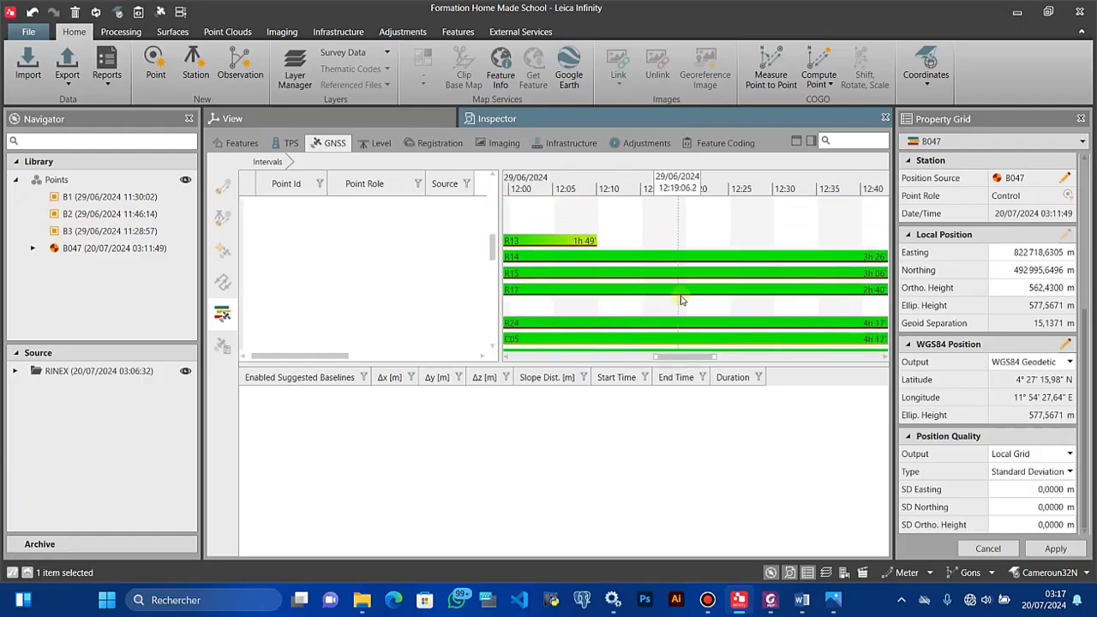
{"action": "scroll", "coordinate": [686, 283], "scroll_direction": "down", "scroll_amount": 3}
{"action": "scroll", "coordinate": [677, 279], "scroll_direction": "down", "scroll_amount": 4}
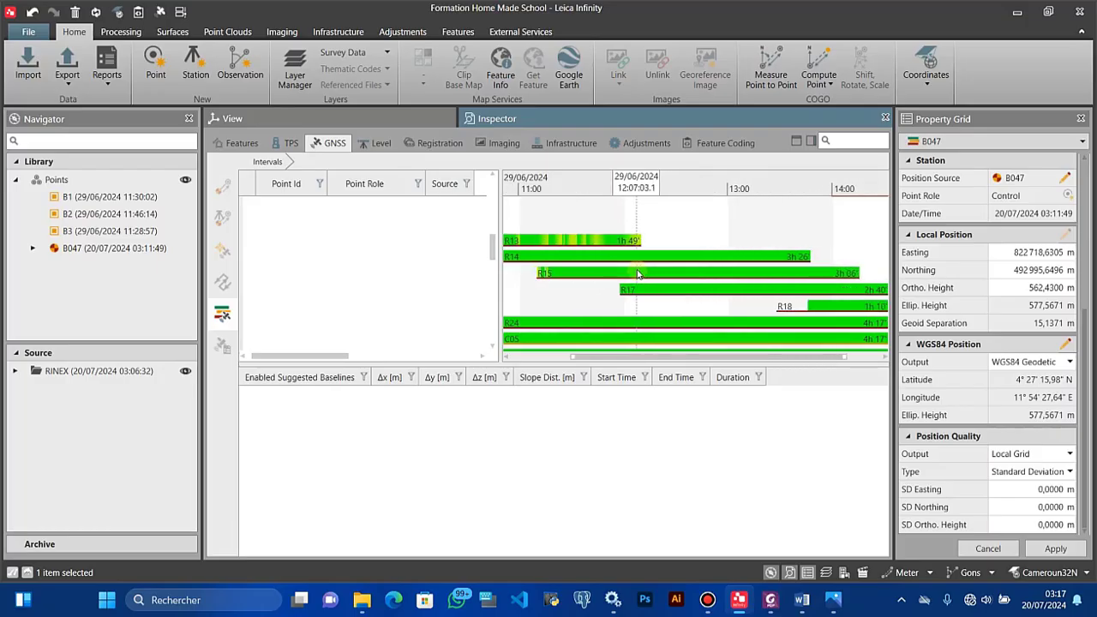
{"action": "left_click_drag", "start_coordinate": [493, 253], "coordinate": [501, 311]}
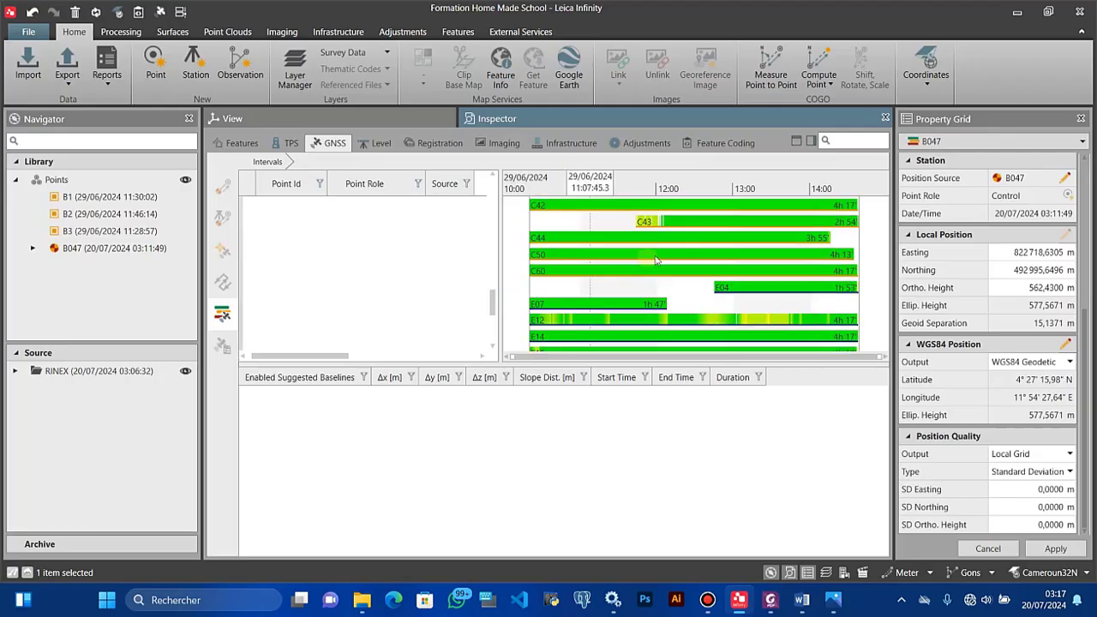
{"action": "scroll", "coordinate": [666, 223], "scroll_direction": "up", "scroll_amount": 4}
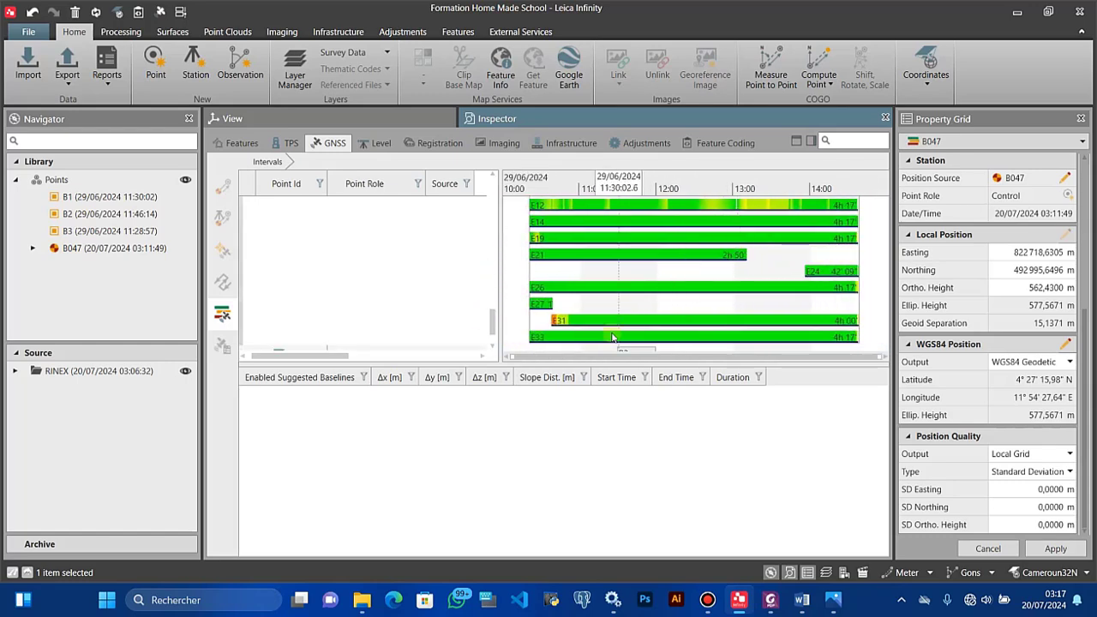
{"action": "scroll", "coordinate": [544, 327], "scroll_direction": "up", "scroll_amount": 3}
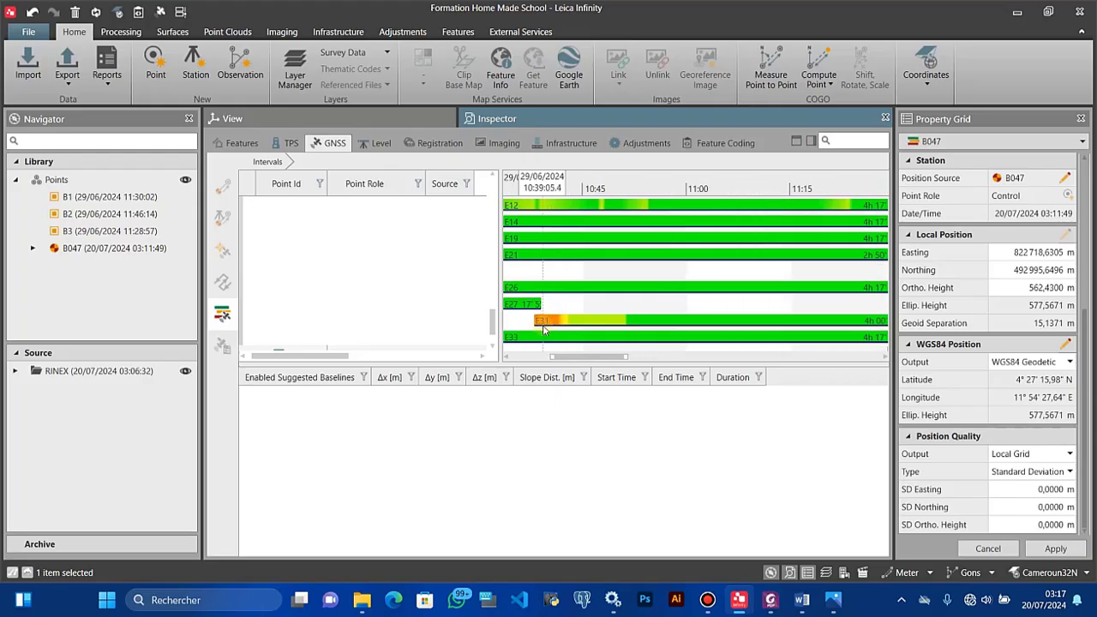
{"action": "left_click_drag", "start_coordinate": [532, 321], "coordinate": [574, 324]}
{"action": "scroll", "coordinate": [494, 345], "scroll_direction": "down", "scroll_amount": 3}
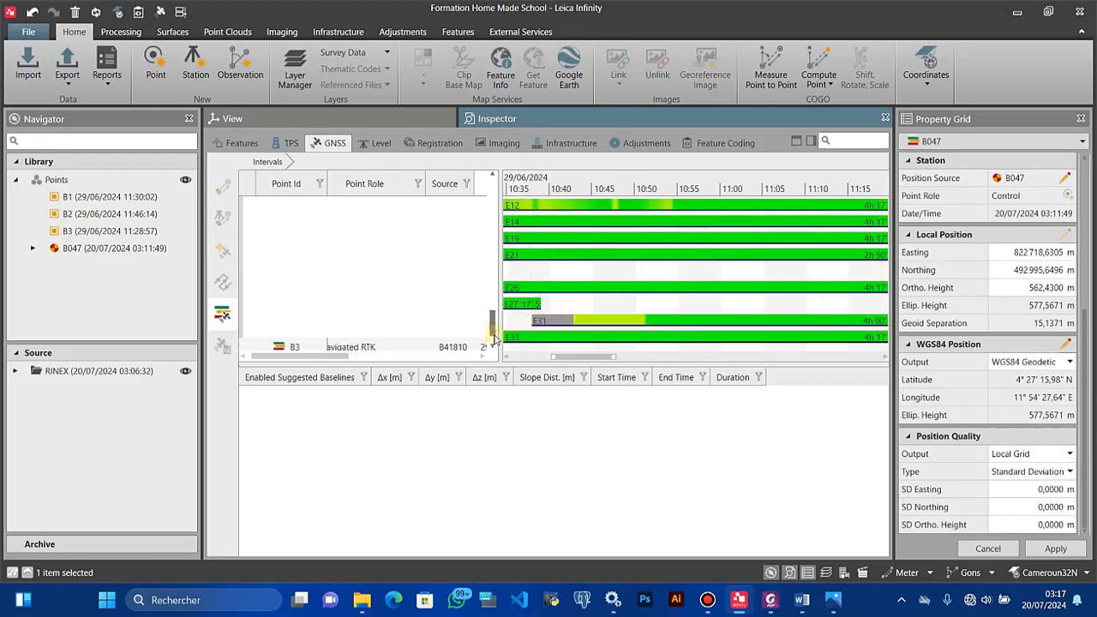
Return to the B047 interval with its full time span in view and collapse its satellite tracks
{"action": "left_click_drag", "start_coordinate": [495, 345], "coordinate": [495, 197]}
{"action": "scroll", "coordinate": [591, 291], "scroll_direction": "down", "scroll_amount": 5}
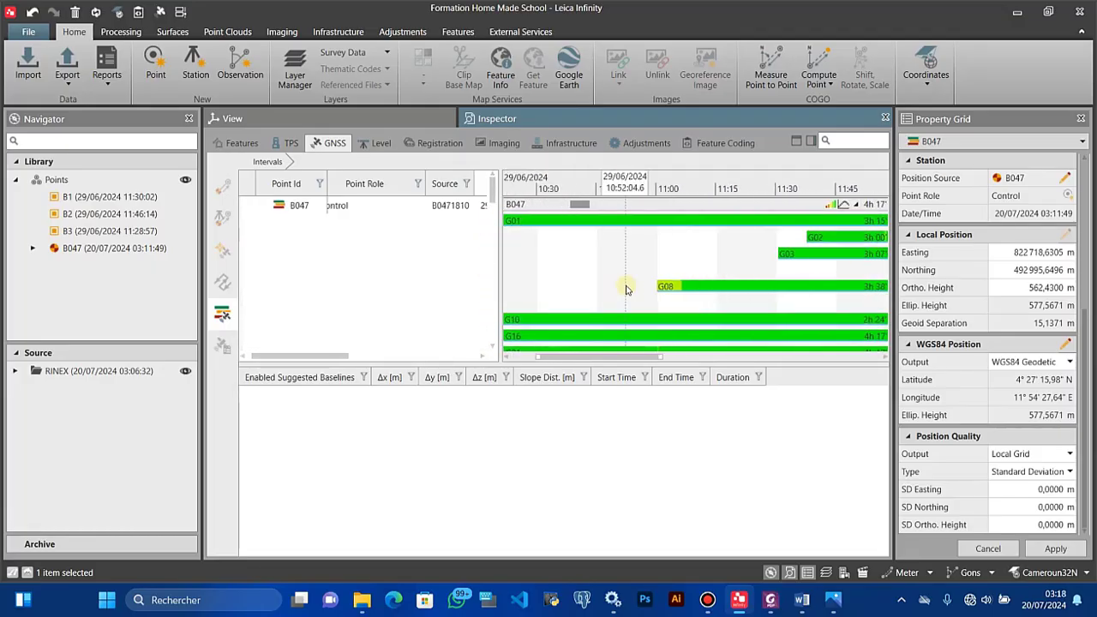
{"action": "scroll", "coordinate": [627, 290], "scroll_direction": "down", "scroll_amount": 3}
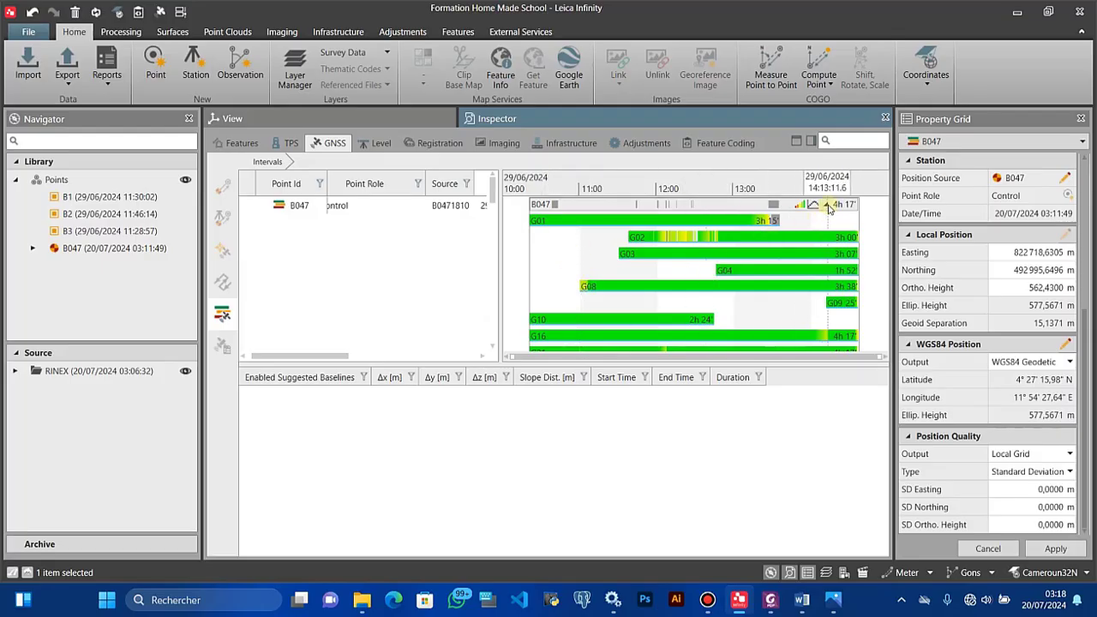
{"action": "left_click", "coordinate": [827, 206]}
Expand the satellite tracks of the B3 interval and colour them by signal quality
{"action": "left_click", "coordinate": [431, 227]}
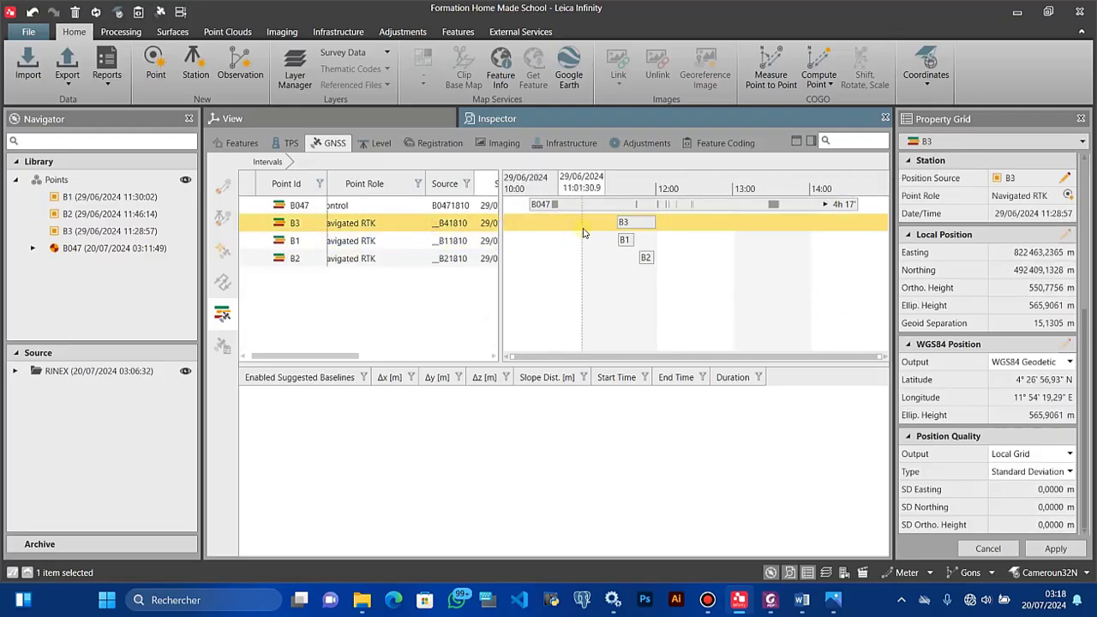
{"action": "scroll", "coordinate": [583, 233], "scroll_direction": "up", "scroll_amount": 5}
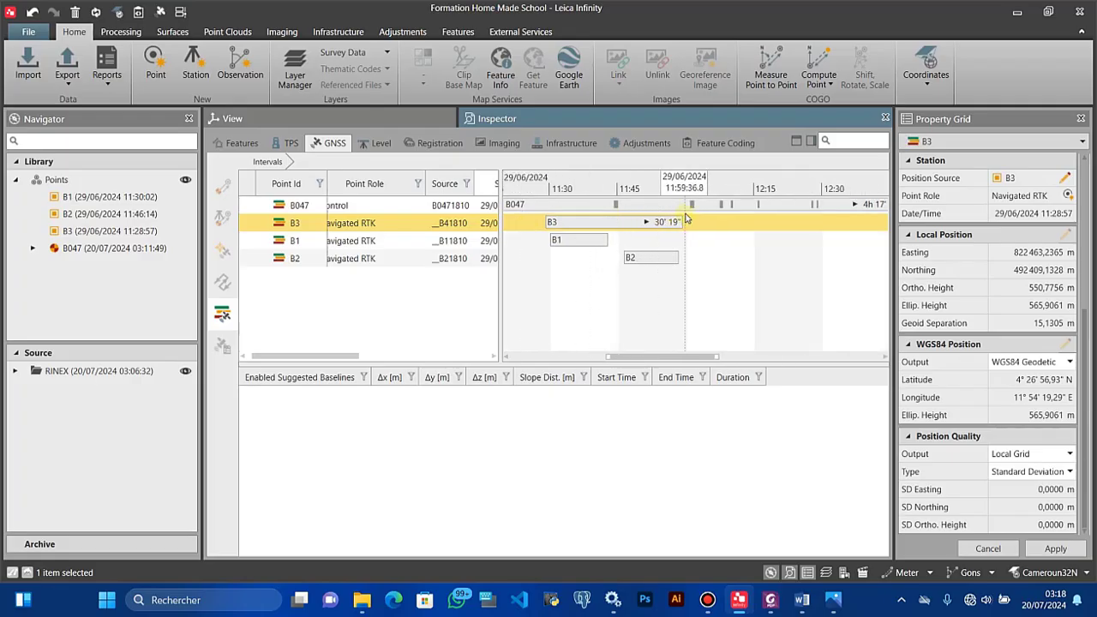
{"action": "scroll", "coordinate": [644, 229], "scroll_direction": "up", "scroll_amount": 1}
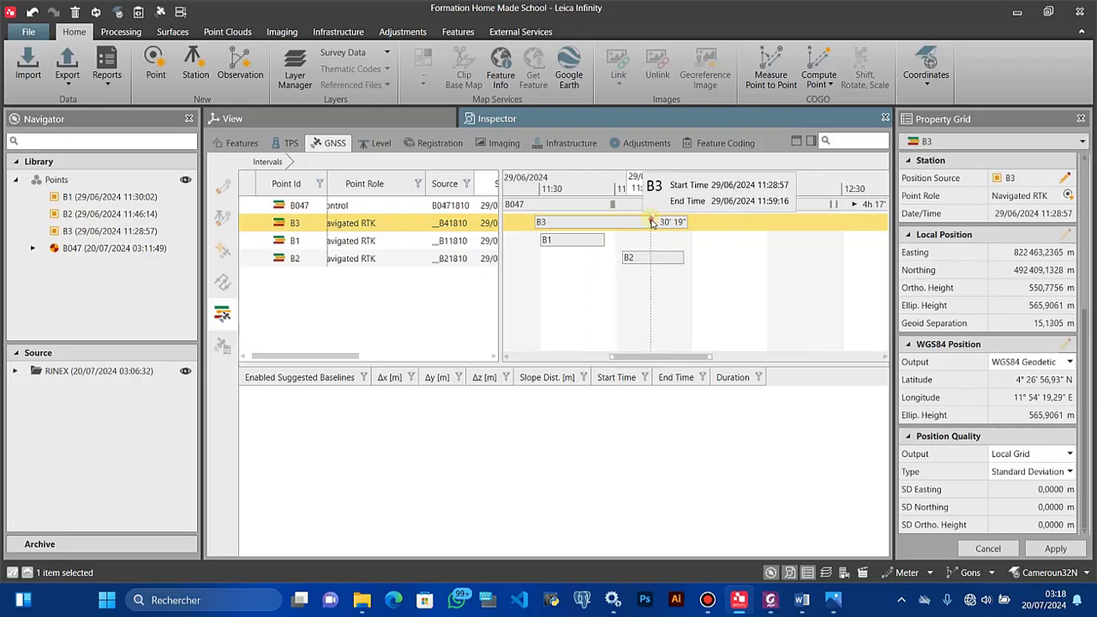
{"action": "left_click", "coordinate": [651, 222]}
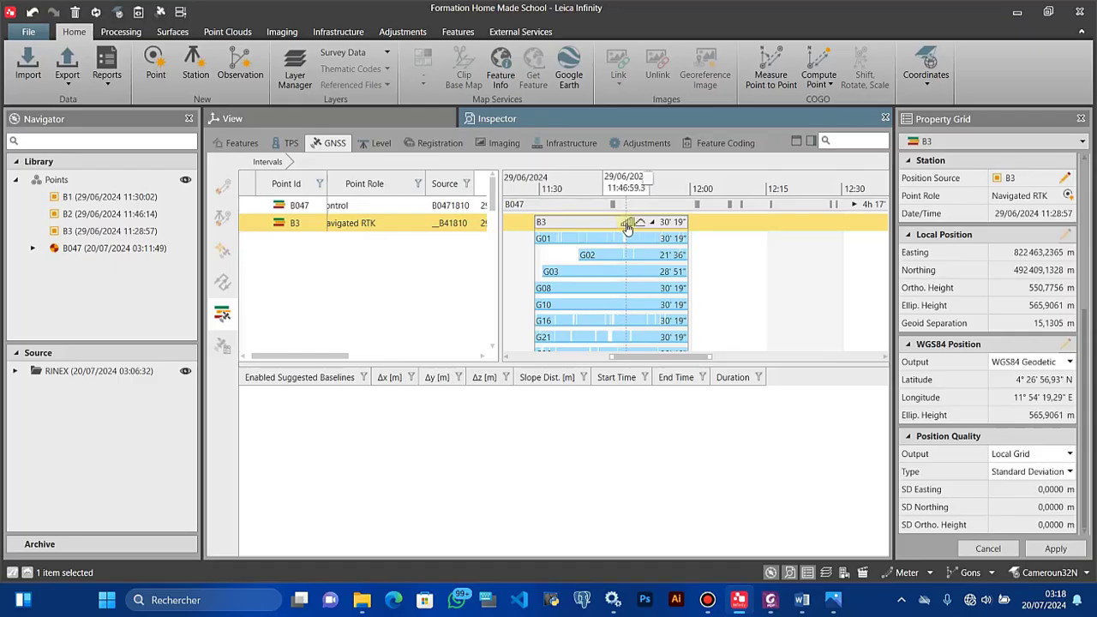
{"action": "left_click", "coordinate": [627, 225]}
{"action": "scroll", "coordinate": [630, 227], "scroll_direction": "up", "scroll_amount": 3}
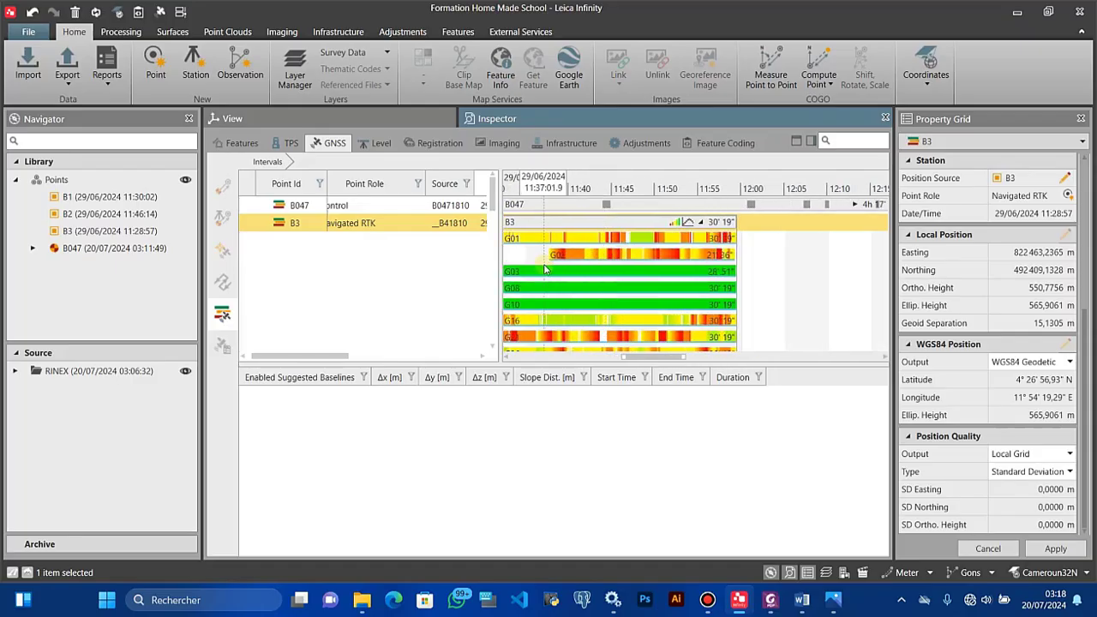
Frame the full B3 interval and exclude its G01 track from the start to about 11:47
{"action": "scroll", "coordinate": [545, 270], "scroll_direction": "down", "scroll_amount": 2}
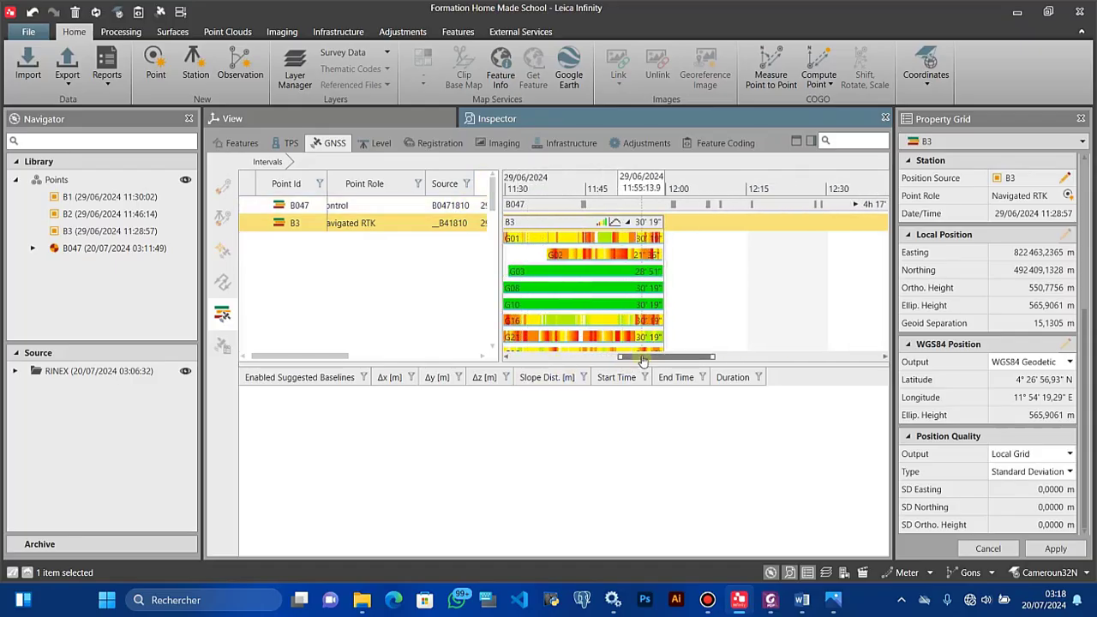
{"action": "left_click_drag", "start_coordinate": [643, 358], "coordinate": [627, 360]}
{"action": "scroll", "coordinate": [658, 243], "scroll_direction": "up", "scroll_amount": 2}
{"action": "scroll", "coordinate": [619, 241], "scroll_direction": "down", "scroll_amount": 1}
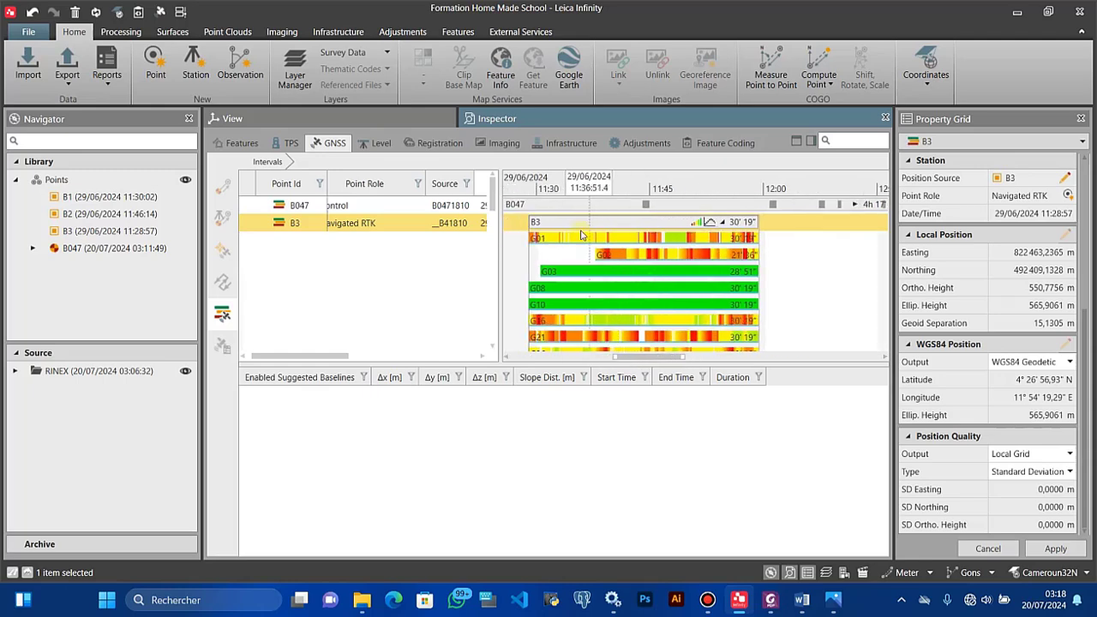
{"action": "scroll", "coordinate": [532, 241], "scroll_direction": "up", "scroll_amount": 1}
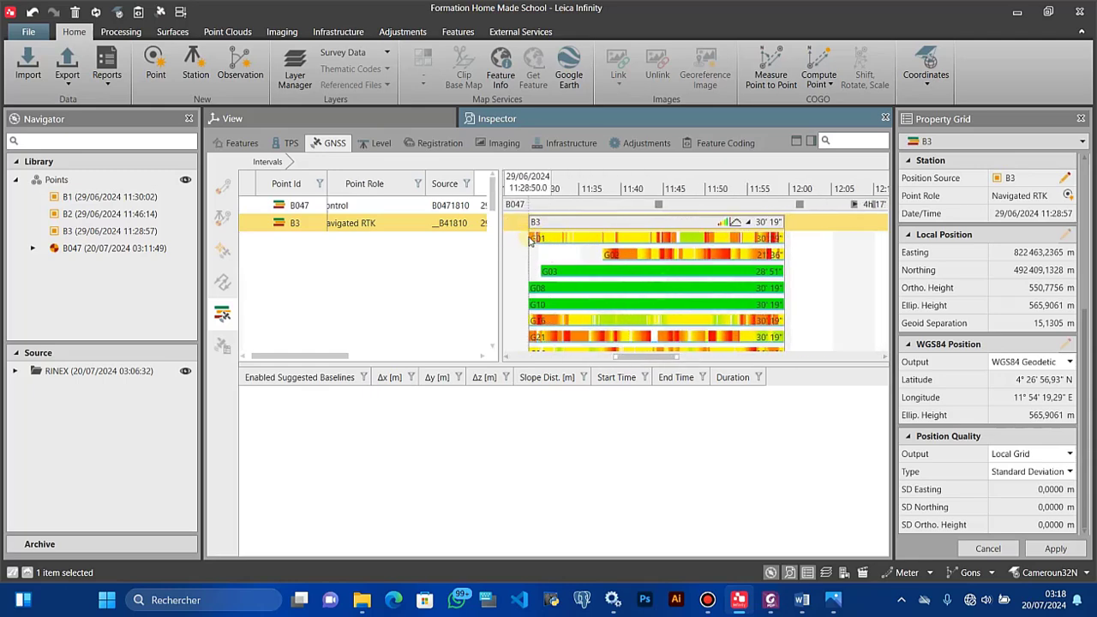
{"action": "left_click_drag", "start_coordinate": [548, 242], "coordinate": [679, 248]}
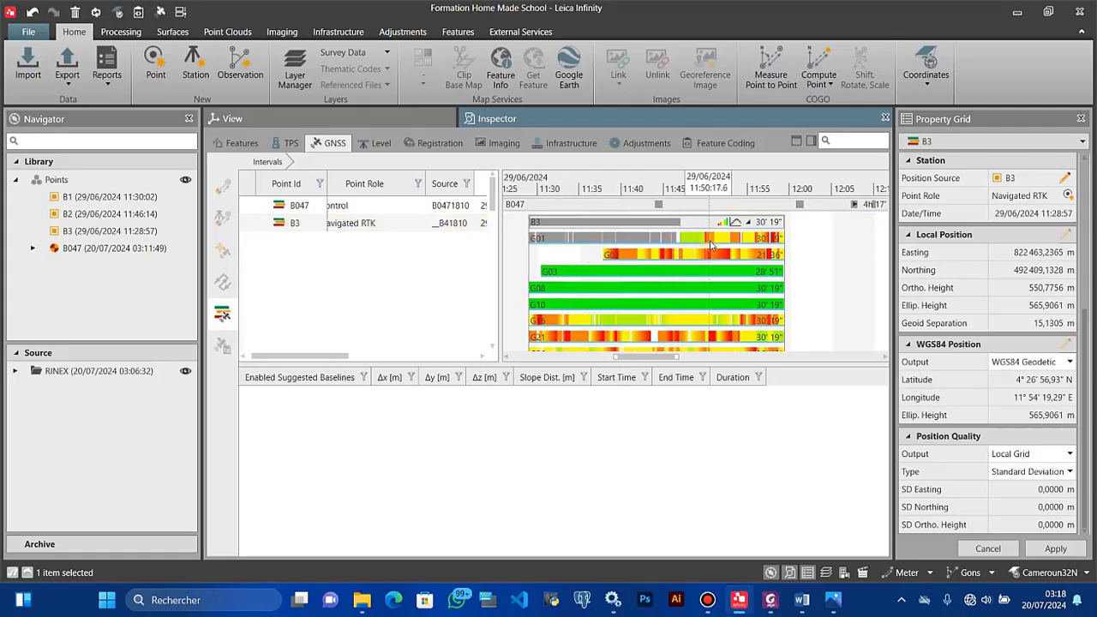
Exclude the poor remaining segments of B3's G01 track from about 11:50 onwards, keeping the better stretches between them
{"action": "scroll", "coordinate": [705, 255], "scroll_direction": "up", "scroll_amount": 4}
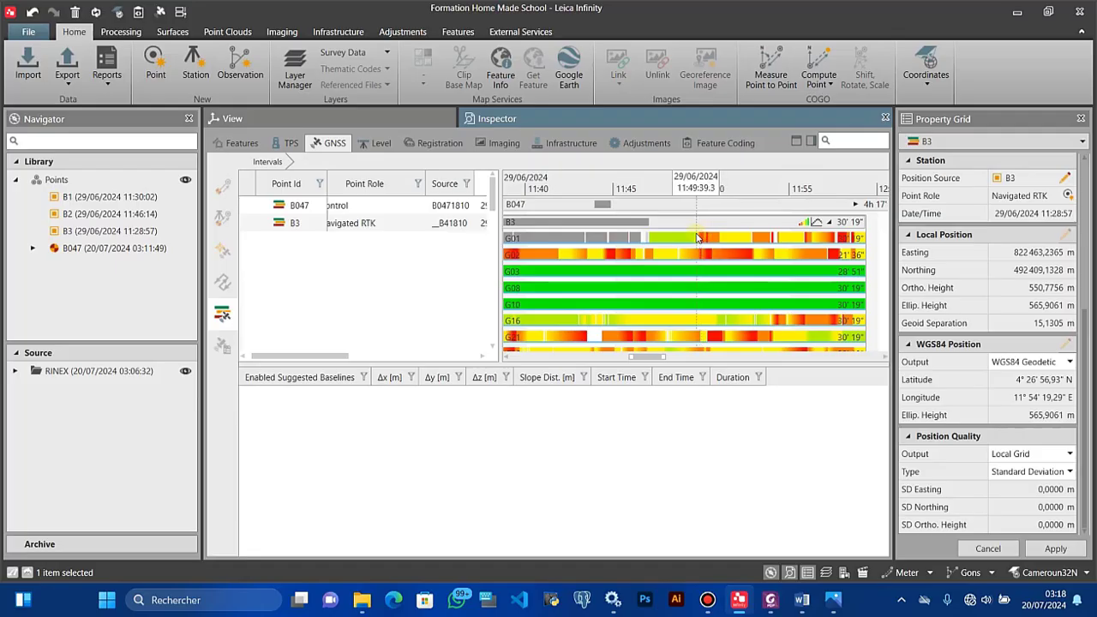
{"action": "left_click_drag", "start_coordinate": [700, 239], "coordinate": [858, 248]}
{"action": "scroll", "coordinate": [819, 260], "scroll_direction": "down", "scroll_amount": 5}
{"action": "scroll", "coordinate": [668, 266], "scroll_direction": "up", "scroll_amount": 3}
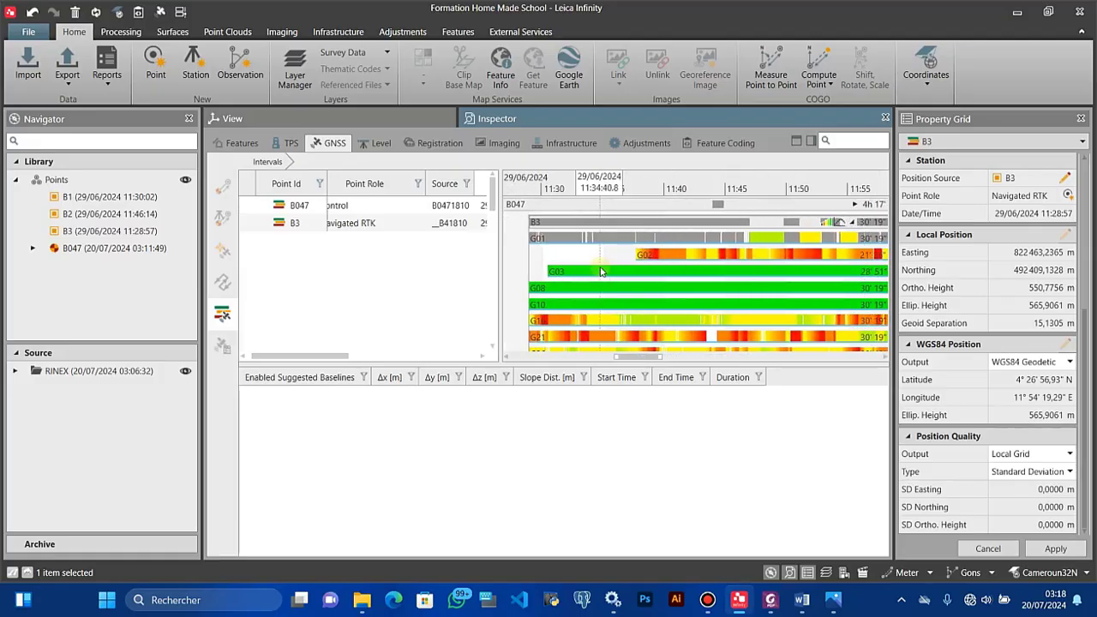
Exclude the poor-quality segments of B3's G02 track across its full span, keeping the better stretches between them
{"action": "scroll", "coordinate": [663, 264], "scroll_direction": "down", "scroll_amount": 2}
{"action": "scroll", "coordinate": [662, 264], "scroll_direction": "up", "scroll_amount": 4}
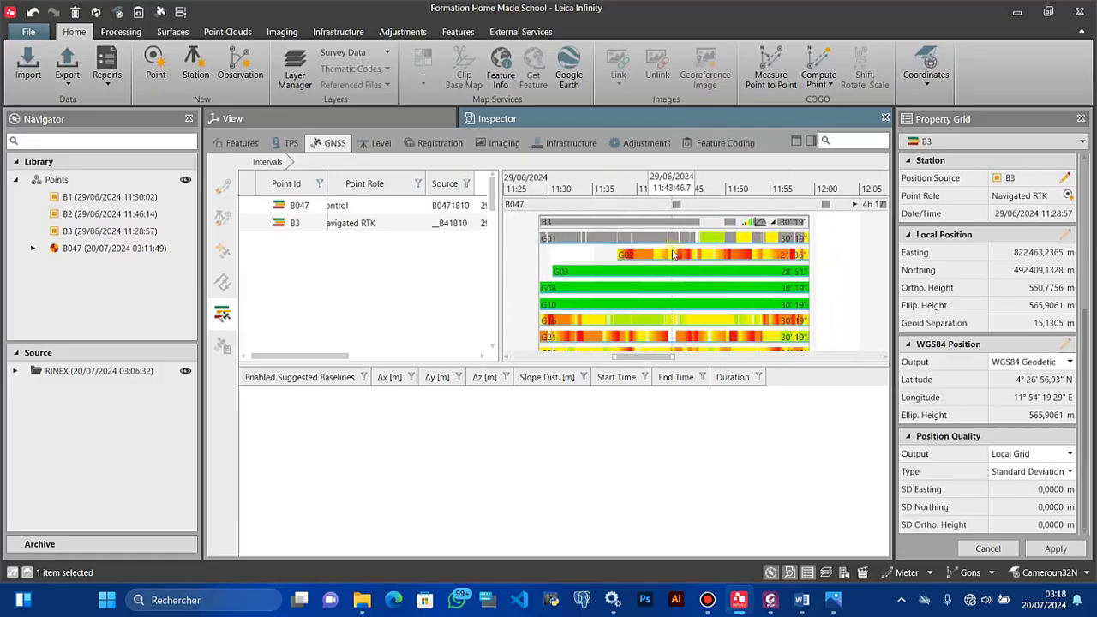
{"action": "left_click_drag", "start_coordinate": [596, 255], "coordinate": [857, 263]}
Exclude the poor start and end of B3's G16 track and the poor segments of its G21 track up to about 11:54
{"action": "scroll", "coordinate": [669, 294], "scroll_direction": "down", "scroll_amount": 2}
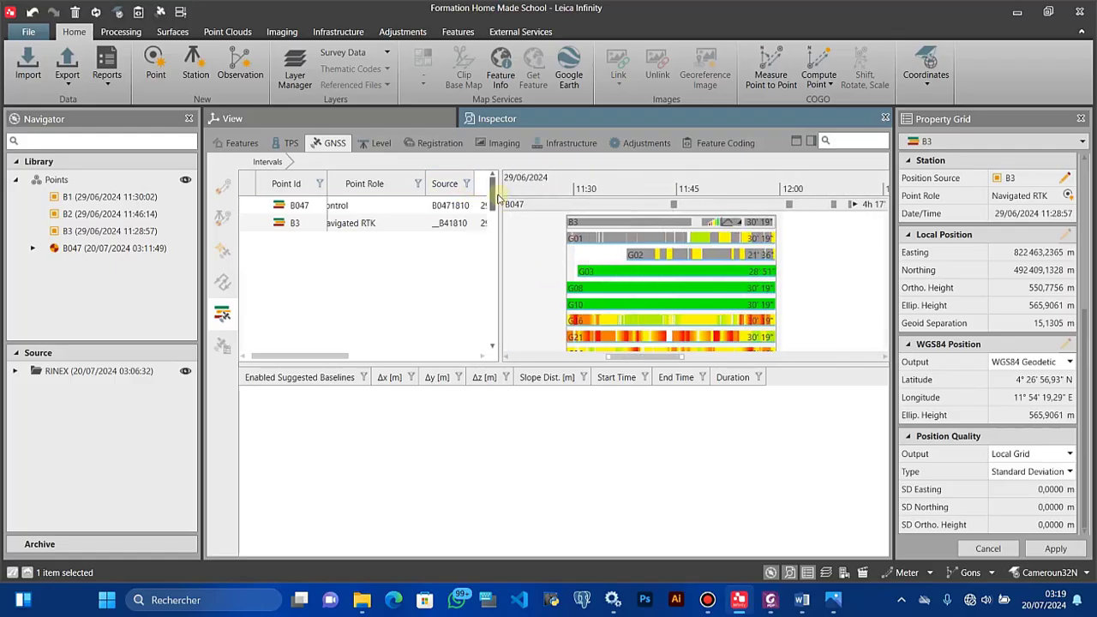
{"action": "left_click_drag", "start_coordinate": [494, 195], "coordinate": [588, 227]}
{"action": "scroll", "coordinate": [628, 204], "scroll_direction": "up", "scroll_amount": 1}
{"action": "scroll", "coordinate": [628, 205], "scroll_direction": "up", "scroll_amount": 1}
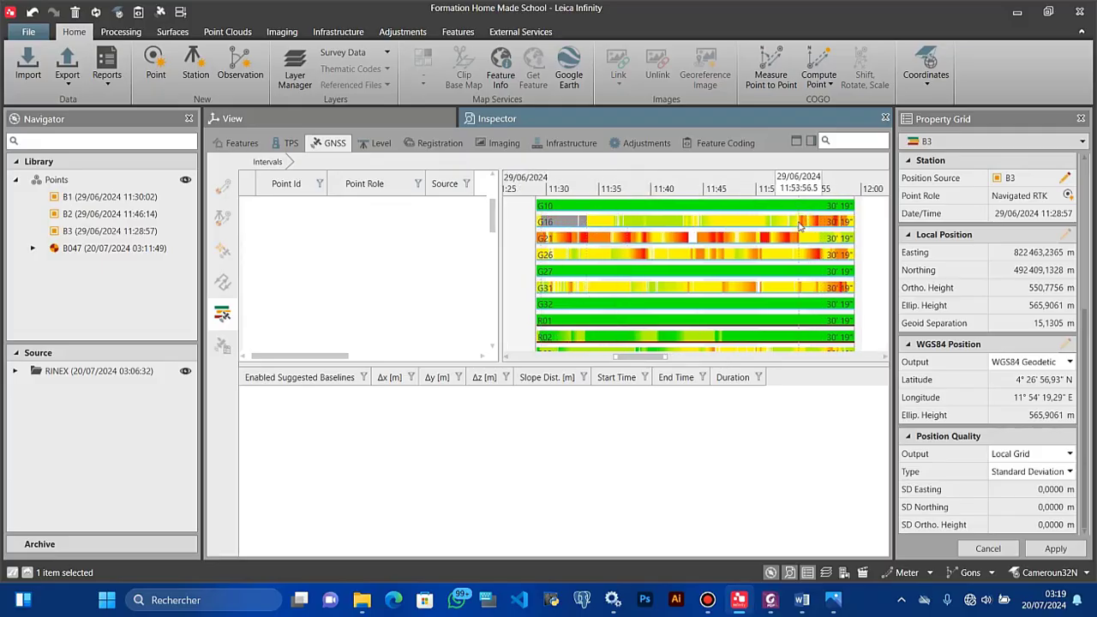
{"action": "left_click_drag", "start_coordinate": [799, 223], "coordinate": [838, 228]}
{"action": "left_click_drag", "start_coordinate": [545, 238], "coordinate": [804, 248]}
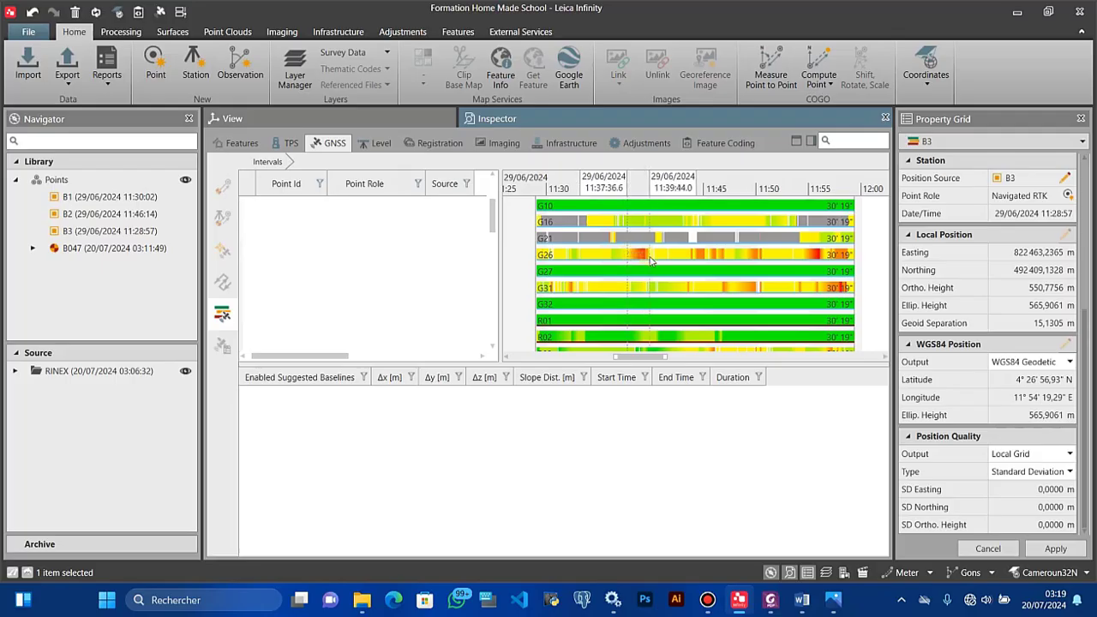
{"action": "left_click_drag", "start_coordinate": [607, 241], "coordinate": [619, 241]}
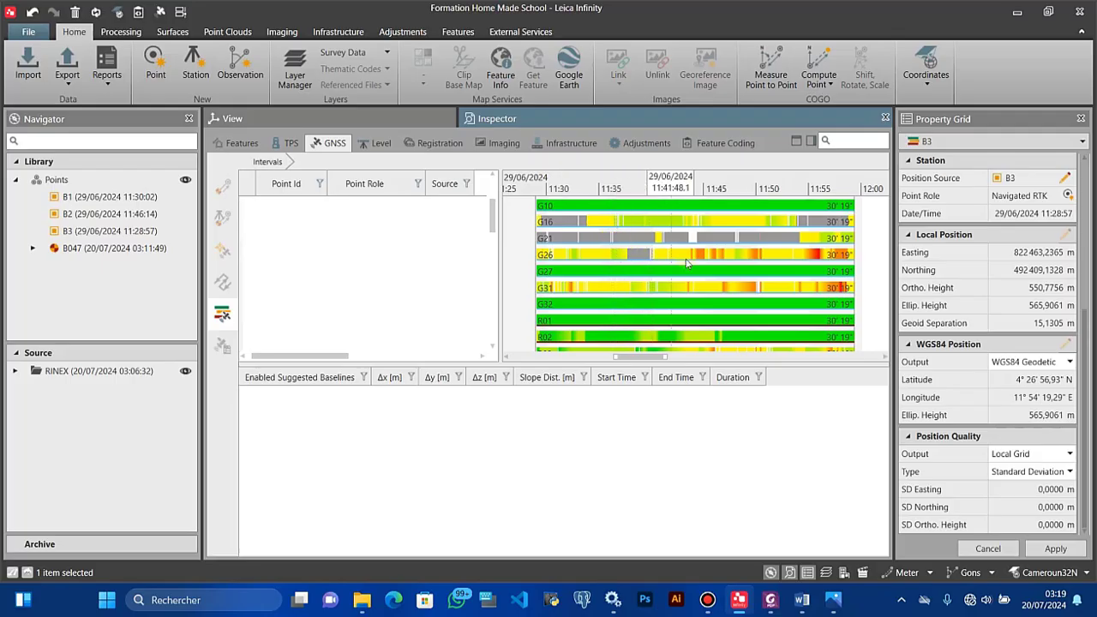
Exclude the poor segments of B3's G26 and G31 tracks, including G31 from about 11:55:28 to its end
{"action": "left_click_drag", "start_coordinate": [691, 256], "coordinate": [850, 259]}
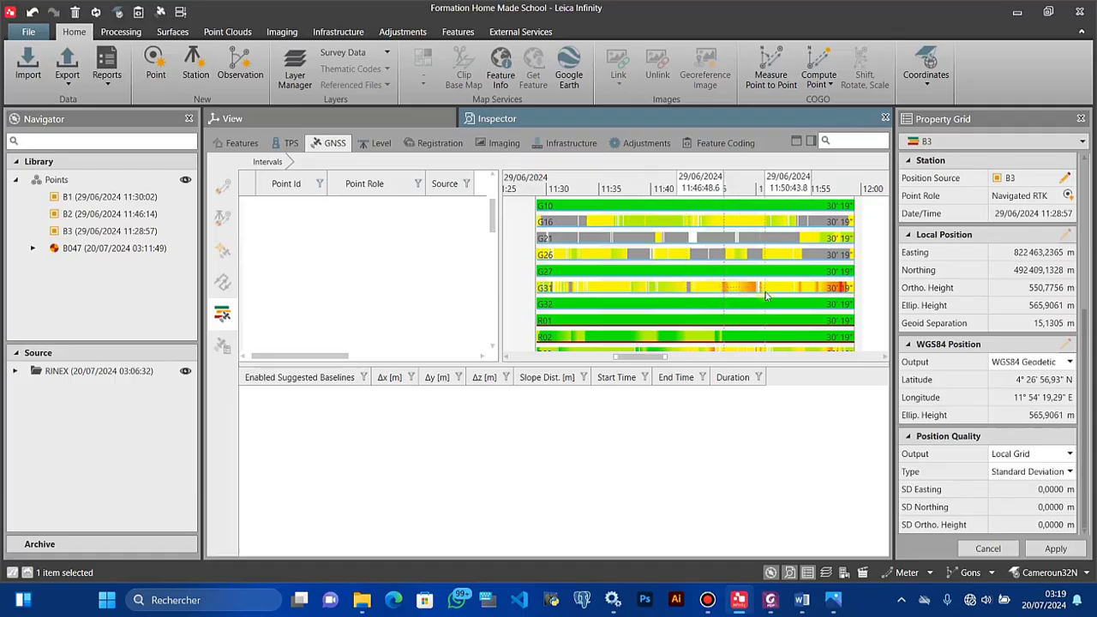
{"action": "left_click", "coordinate": [815, 289]}
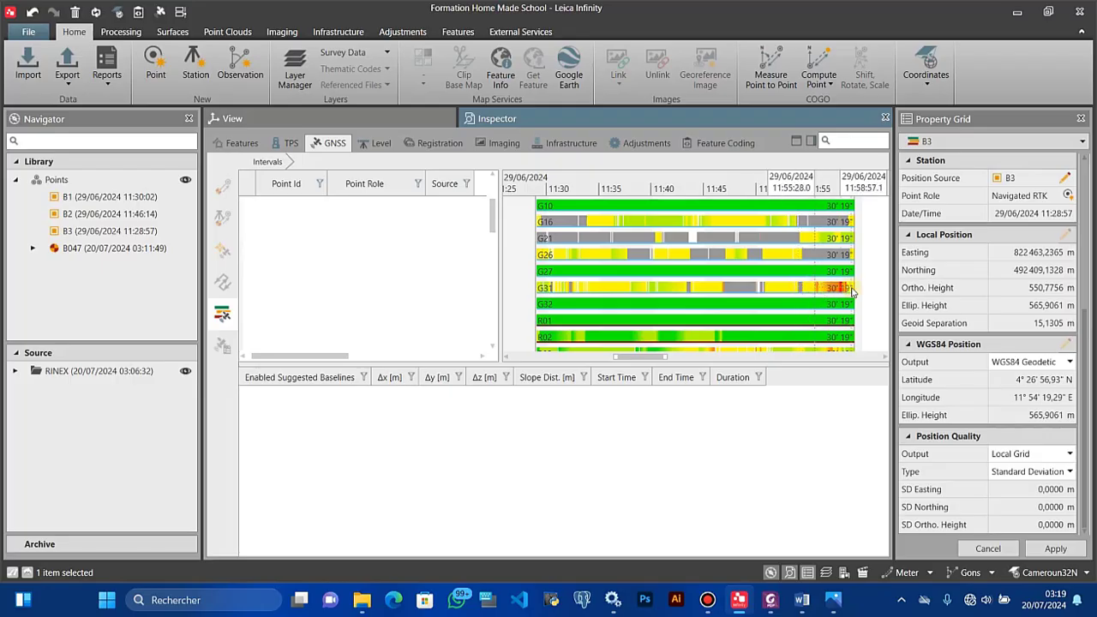
{"action": "left_click_drag", "start_coordinate": [854, 291], "coordinate": [855, 292]}
Exclude the poor segments of B3's R03 track from about 11:45 onwards and its entire R13 track
{"action": "scroll", "coordinate": [569, 262], "scroll_direction": "down", "scroll_amount": 1}
{"action": "left_click_drag", "start_coordinate": [494, 222], "coordinate": [495, 243]}
{"action": "scroll", "coordinate": [666, 275], "scroll_direction": "up", "scroll_amount": 1}
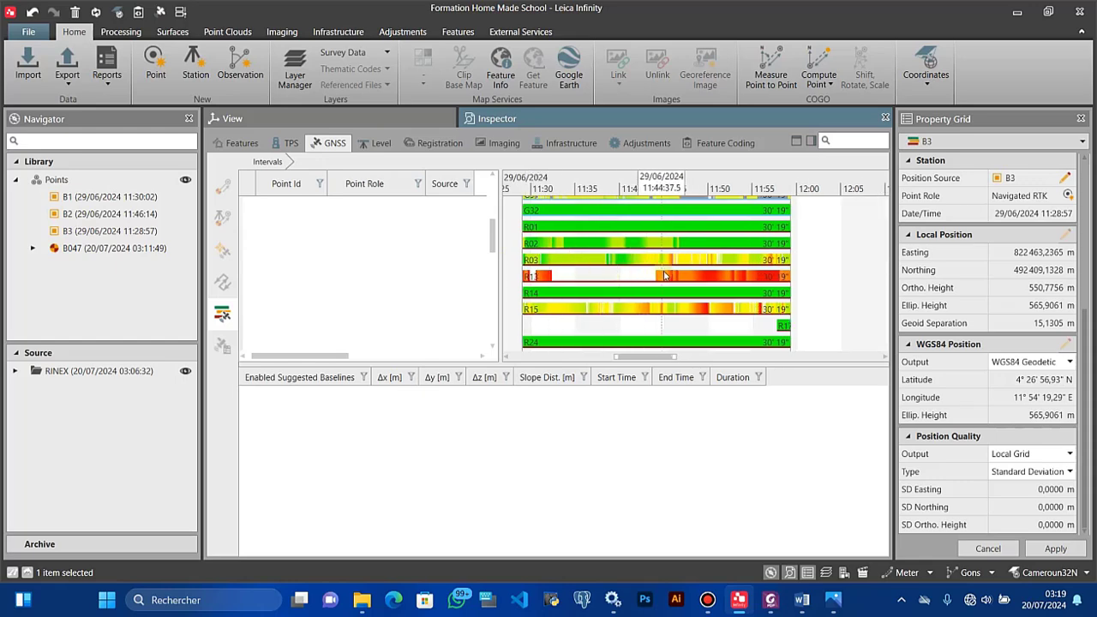
{"action": "mouse_move", "coordinate": [668, 263]}
{"action": "left_mouse_down"}
{"action": "mouse_move", "coordinate": [778, 265]}
{"action": "mouse_move", "coordinate": [770, 268]}
{"action": "left_mouse_up"}
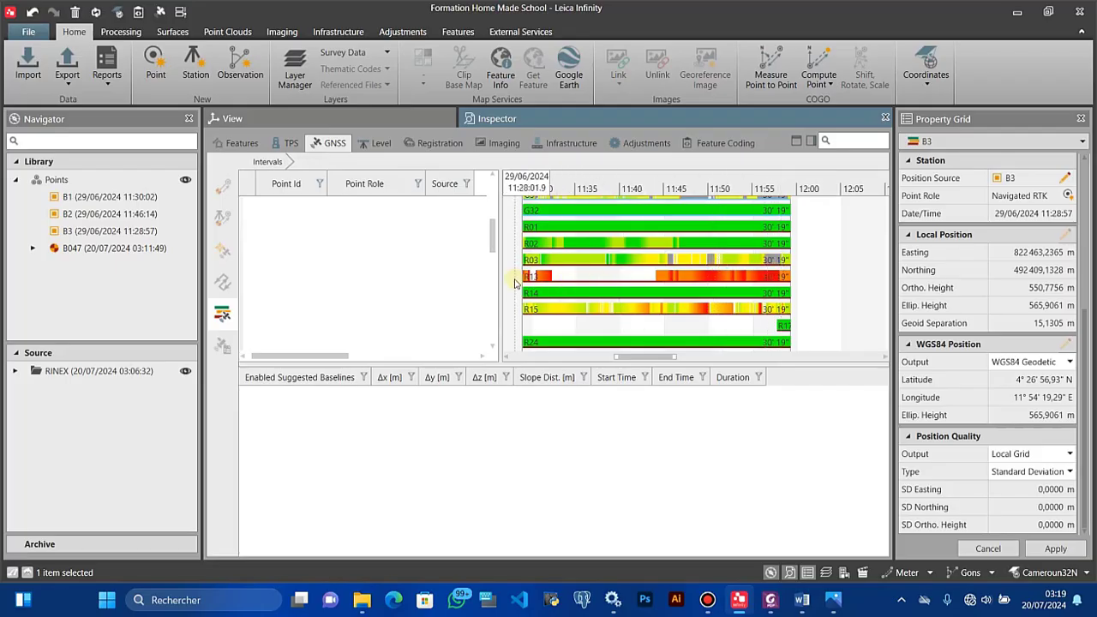
{"action": "left_click_drag", "start_coordinate": [524, 279], "coordinate": [802, 285]}
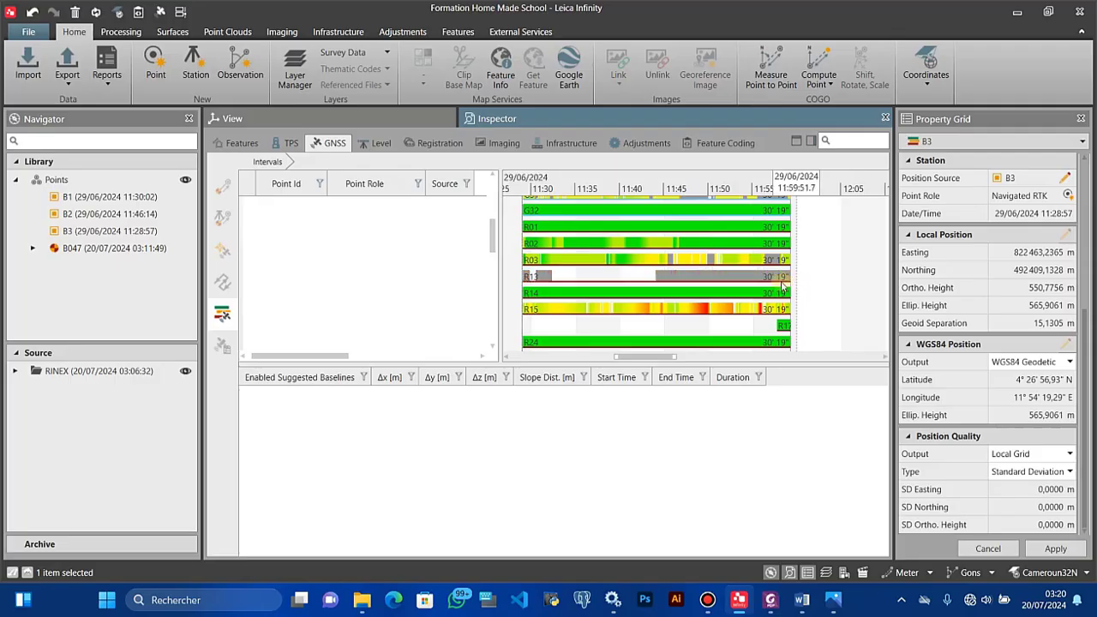
Exclude the poor segments of B3's R15 track from about 11:41 onwards, keeping the better stretches between them
{"action": "scroll", "coordinate": [625, 330], "scroll_direction": "up", "scroll_amount": 2}
{"action": "scroll", "coordinate": [629, 326], "scroll_direction": "down", "scroll_amount": 1}
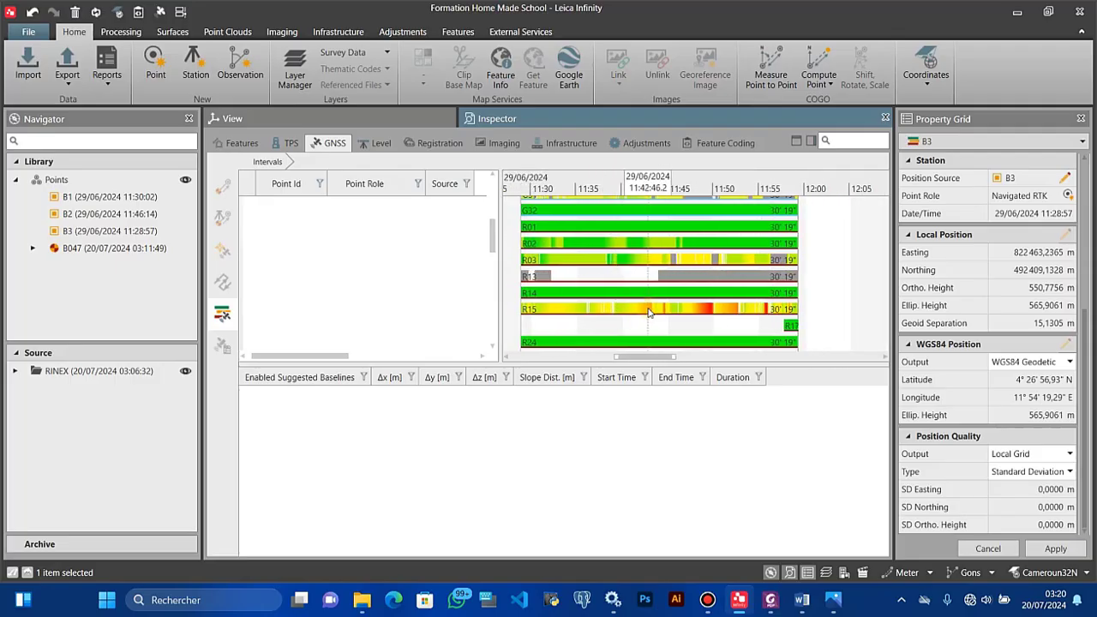
{"action": "left_click_drag", "start_coordinate": [636, 309], "coordinate": [652, 314]}
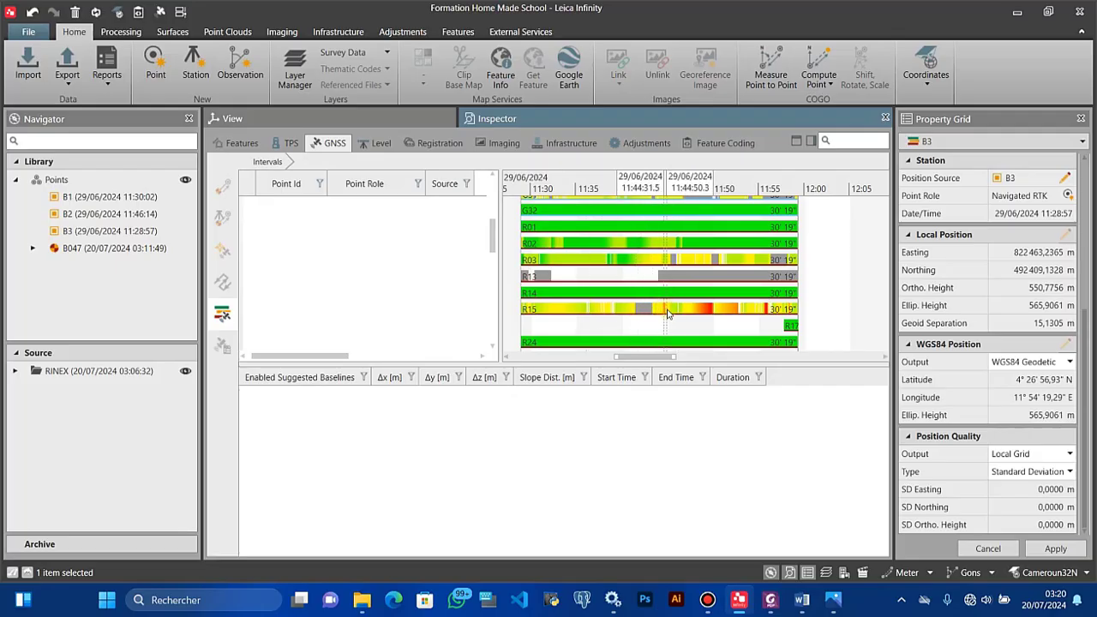
{"action": "left_click_drag", "start_coordinate": [691, 312], "coordinate": [742, 319]}
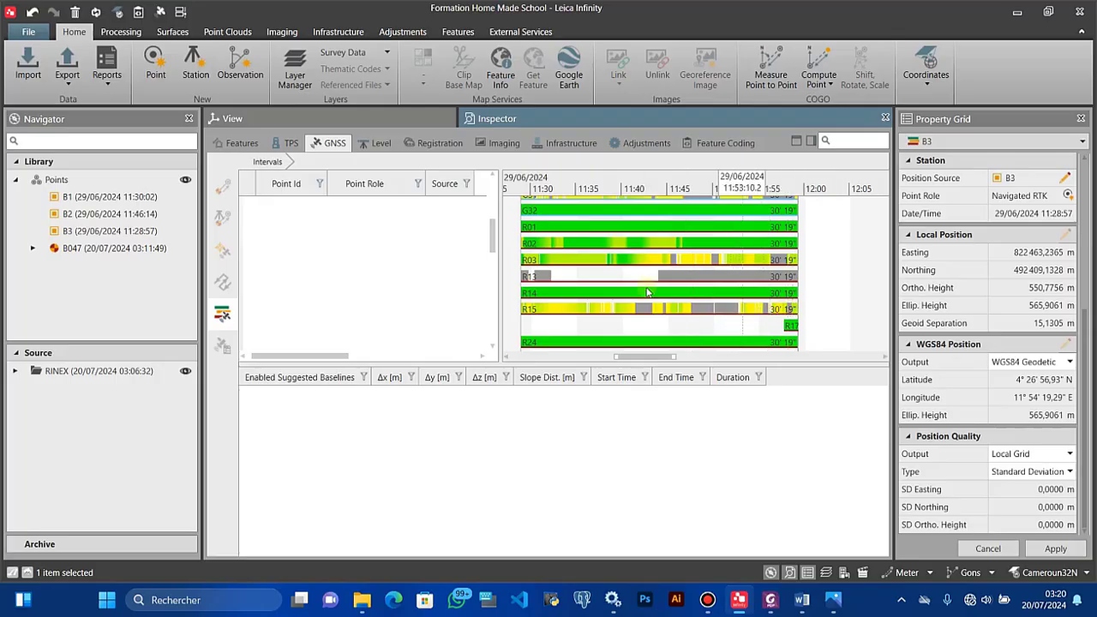
Exclude the poor segment of B3's C24 track near 11:52 and of its C25 track from about 11:41:37 to 11:43:56
{"action": "scroll", "coordinate": [572, 285], "scroll_direction": "down", "scroll_amount": 2}
{"action": "left_click_drag", "start_coordinate": [494, 238], "coordinate": [496, 276]}
{"action": "scroll", "coordinate": [627, 287], "scroll_direction": "up", "scroll_amount": 1}
{"action": "scroll", "coordinate": [627, 288], "scroll_direction": "up", "scroll_amount": 1}
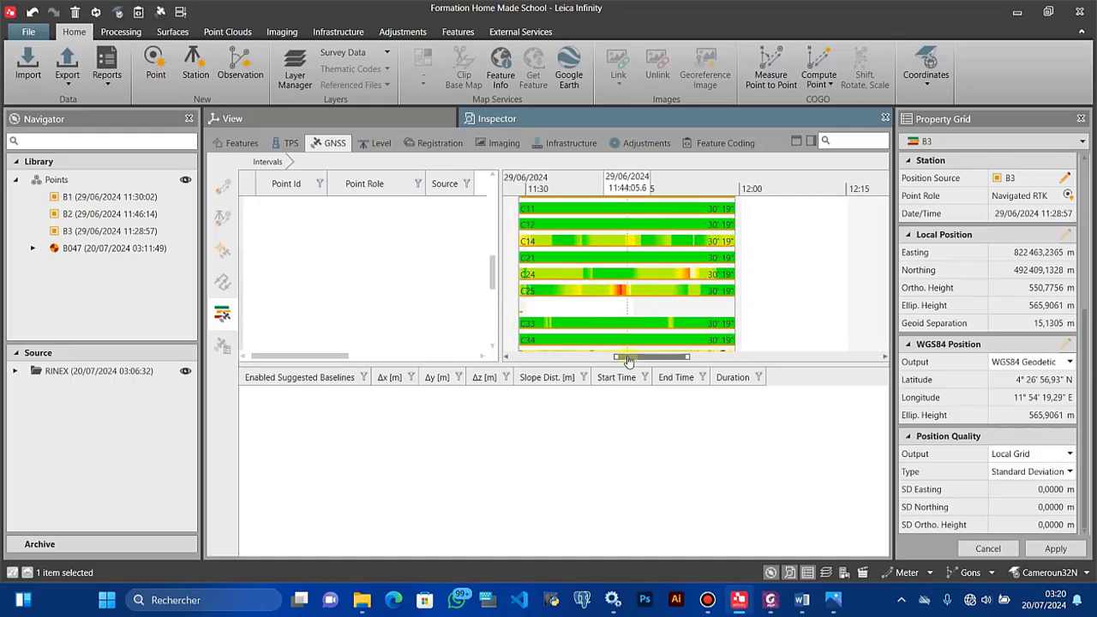
{"action": "left_click_drag", "start_coordinate": [625, 358], "coordinate": [621, 358]}
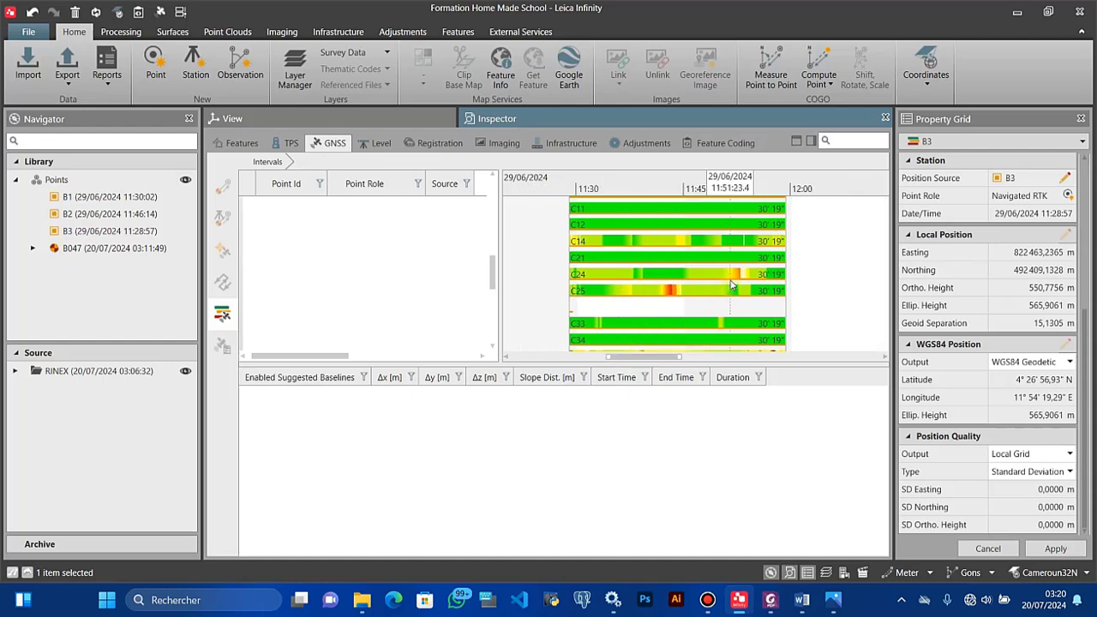
{"action": "left_click", "coordinate": [662, 290]}
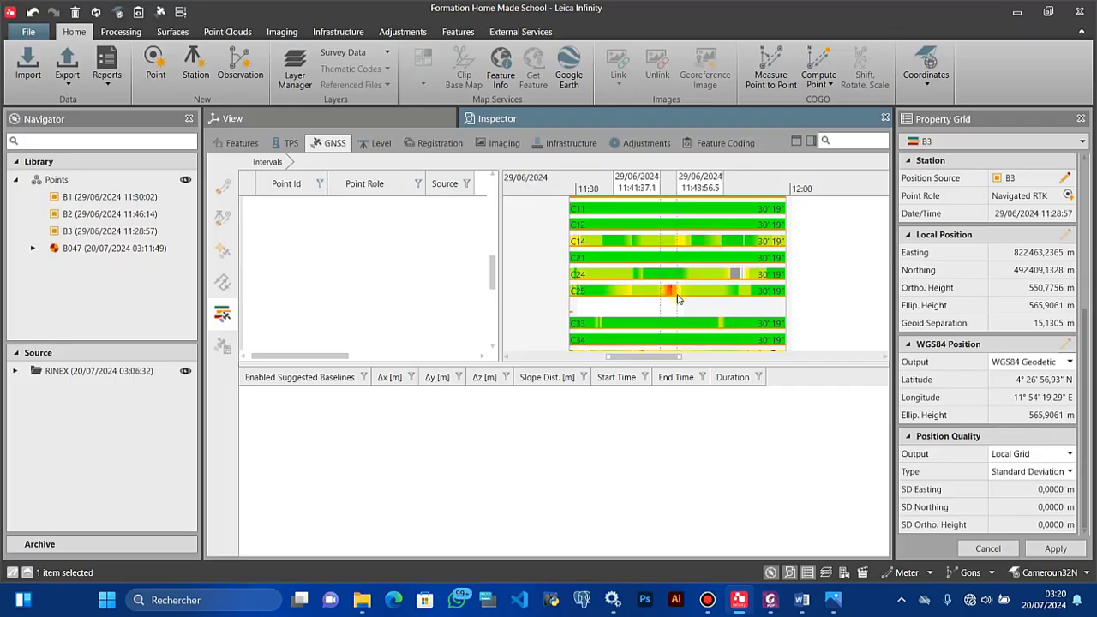
Exclude the poor segments of B3's C42 track at its start, around 11:38 and near its end
{"action": "scroll", "coordinate": [652, 309], "scroll_direction": "down", "scroll_amount": 2}
{"action": "scroll", "coordinate": [486, 273], "scroll_direction": "down", "scroll_amount": 1}
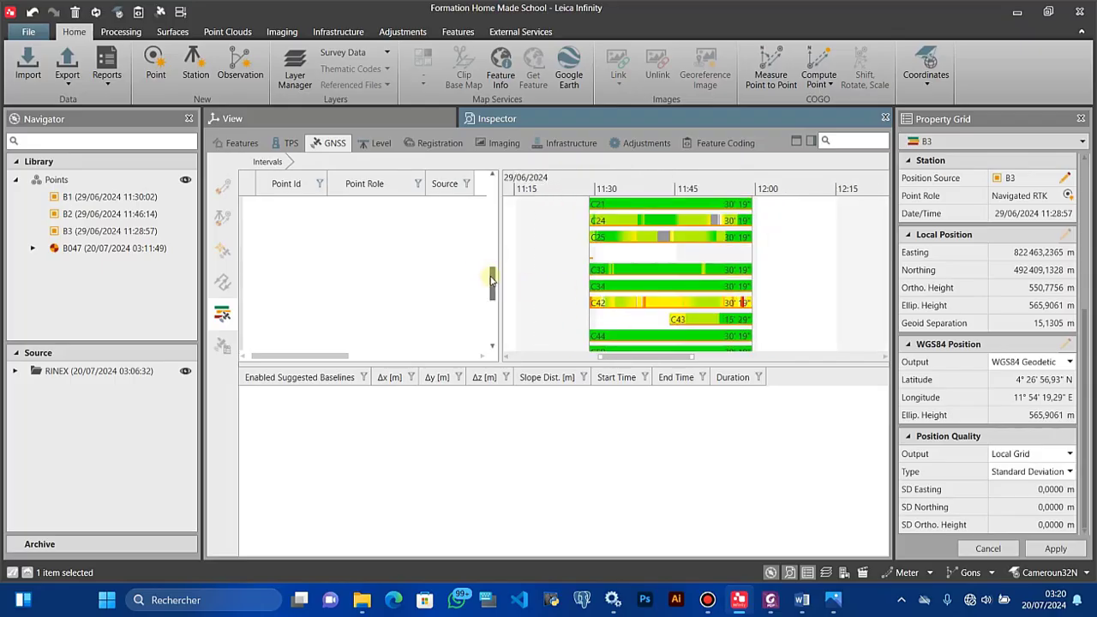
{"action": "scroll", "coordinate": [563, 307], "scroll_direction": "up", "scroll_amount": 3}
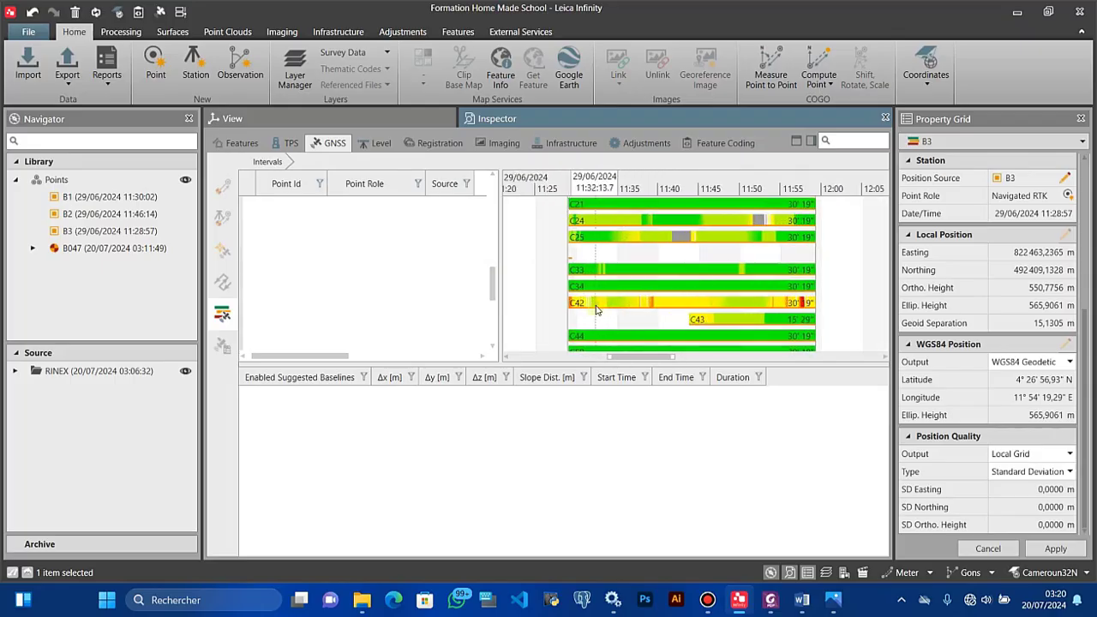
{"action": "left_click", "coordinate": [567, 303]}
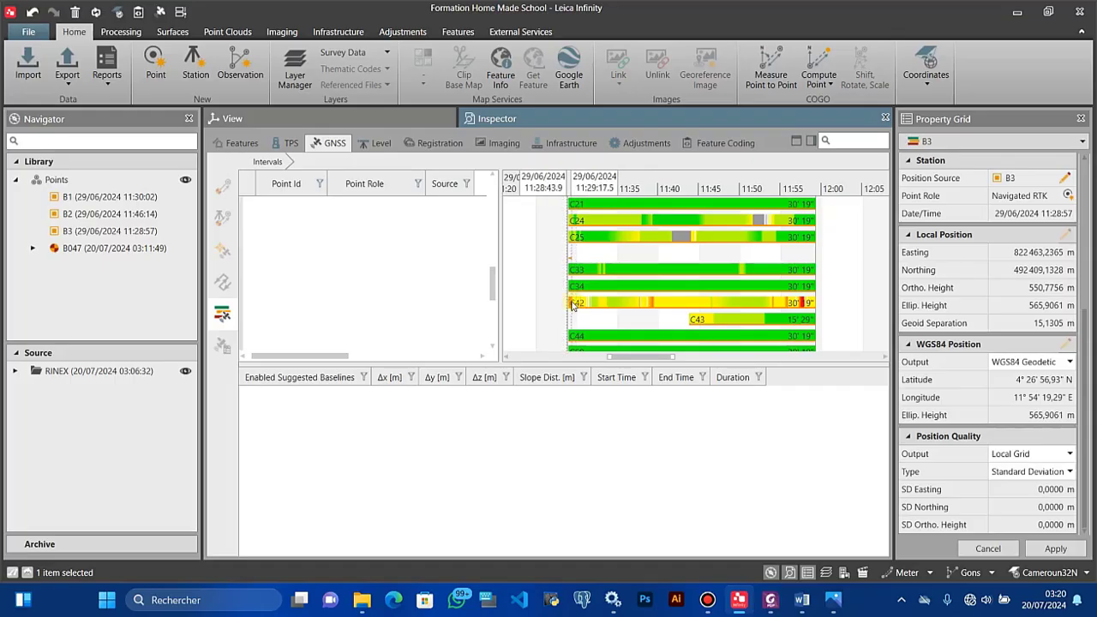
{"action": "left_click_drag", "start_coordinate": [572, 302], "coordinate": [573, 303]}
{"action": "left_click", "coordinate": [639, 301]}
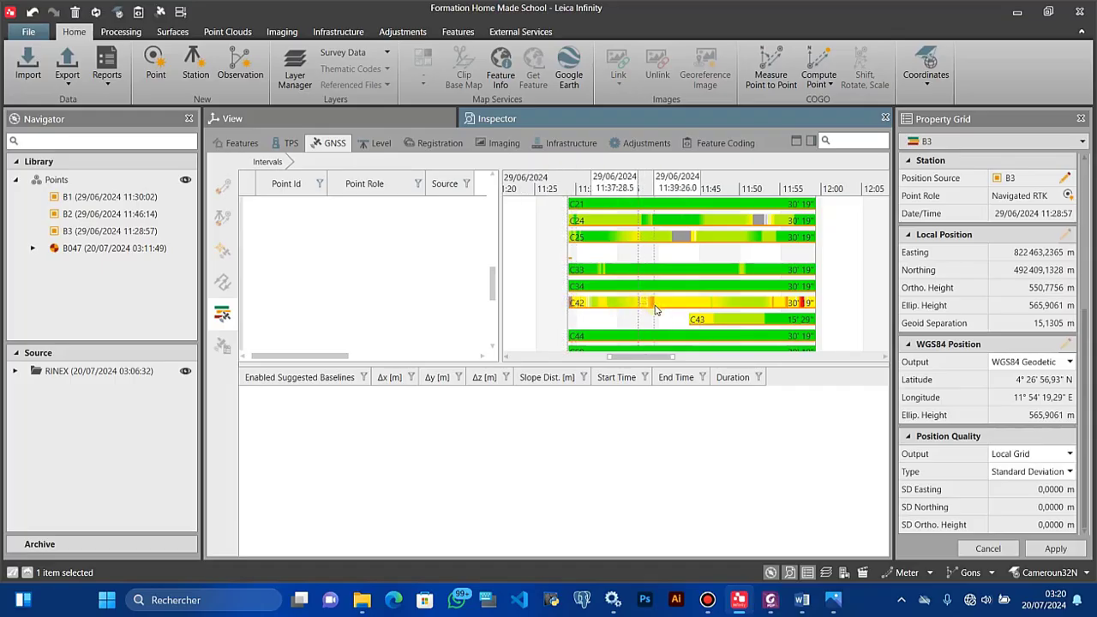
{"action": "left_click", "coordinate": [691, 316]}
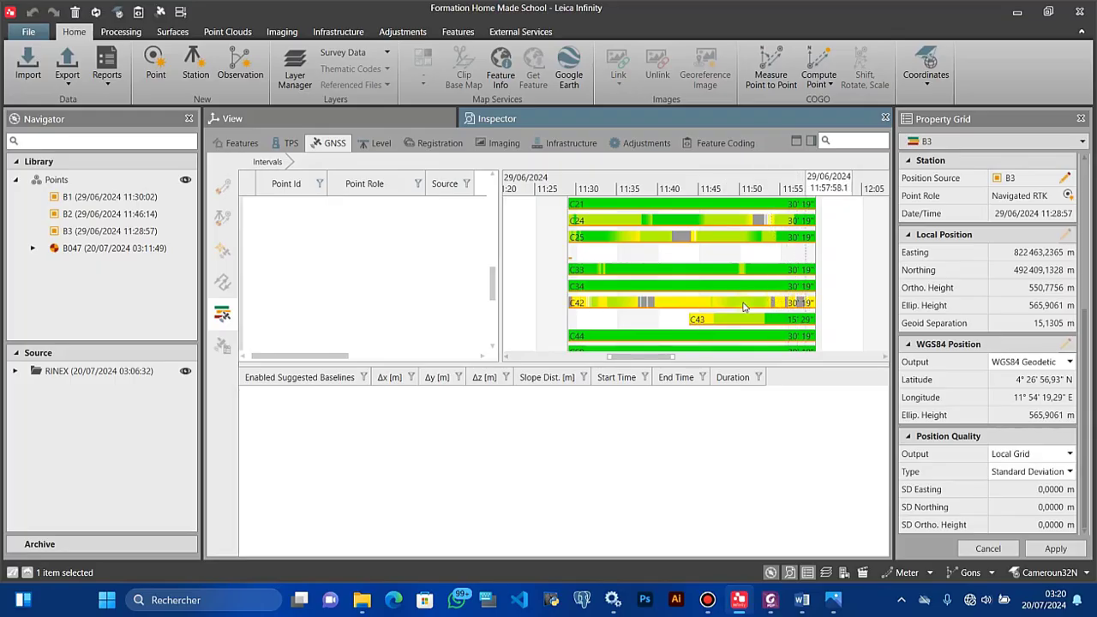
Bring the start of B3's E07 to E21 tracks into close view for excluding their poor segments
{"action": "scroll", "coordinate": [642, 291], "scroll_direction": "down", "scroll_amount": 2}
{"action": "left_click_drag", "start_coordinate": [492, 284], "coordinate": [493, 310]}
{"action": "scroll", "coordinate": [614, 280], "scroll_direction": "up", "scroll_amount": 2}
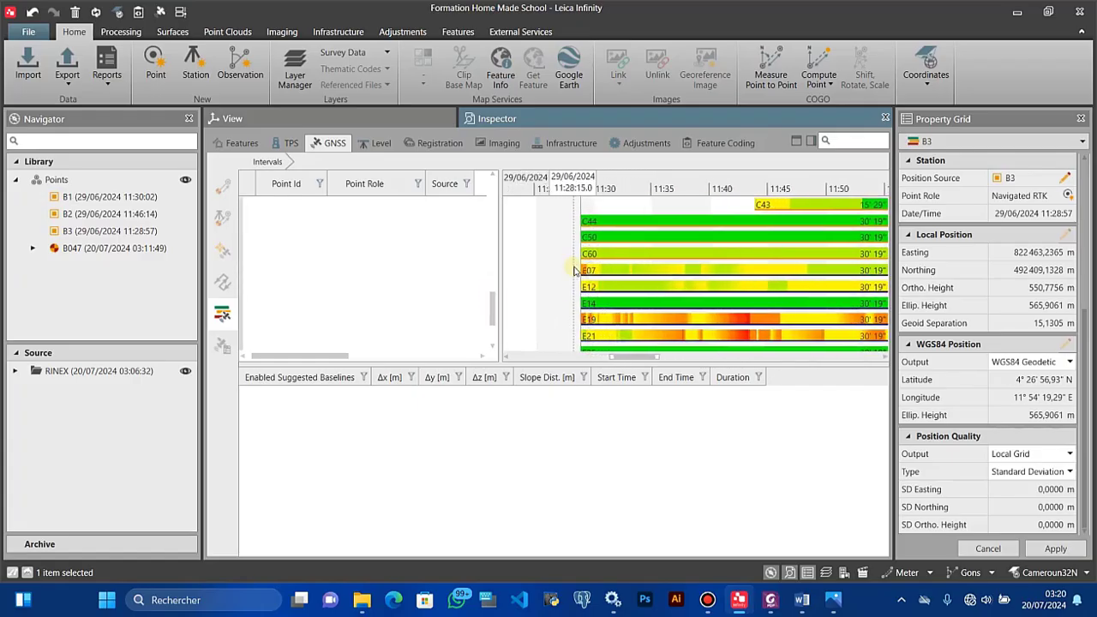
Exclude the poor-quality observations of satellite E19 across the whole B3 interval
{"action": "left_click_drag", "start_coordinate": [591, 273], "coordinate": [591, 274]}
{"action": "scroll", "coordinate": [585, 275], "scroll_direction": "down", "scroll_amount": 3}
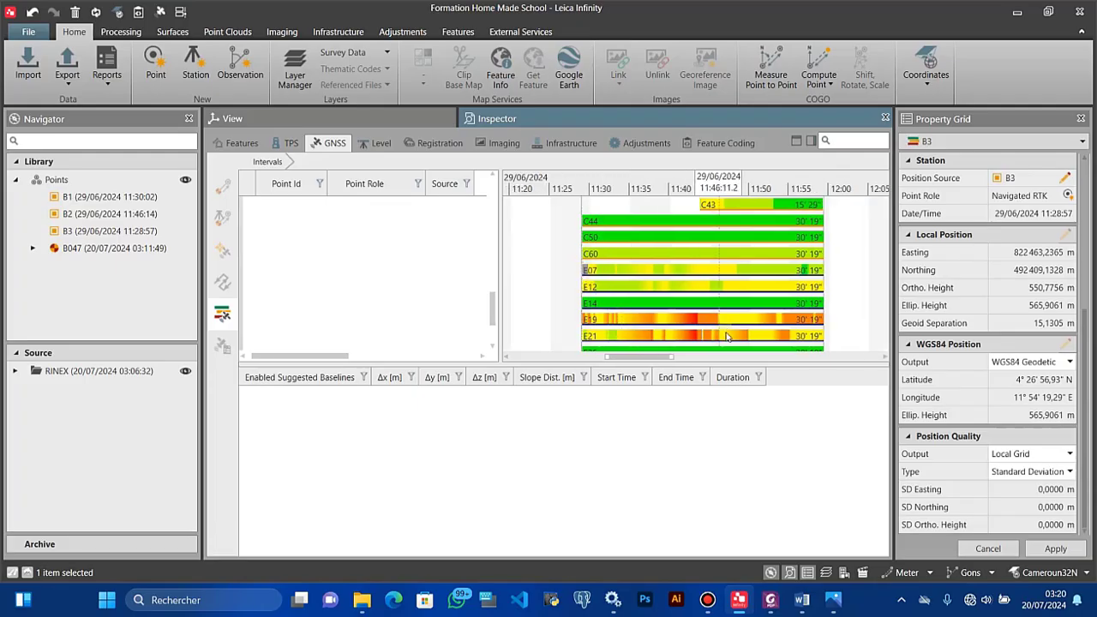
{"action": "scroll", "coordinate": [719, 278], "scroll_direction": "up", "scroll_amount": 3}
{"action": "mouse_move", "coordinate": [529, 318]}
{"action": "left_mouse_down"}
{"action": "mouse_move", "coordinate": [634, 333]}
{"action": "mouse_move", "coordinate": [651, 324]}
{"action": "mouse_move", "coordinate": [866, 325]}
{"action": "left_mouse_up"}
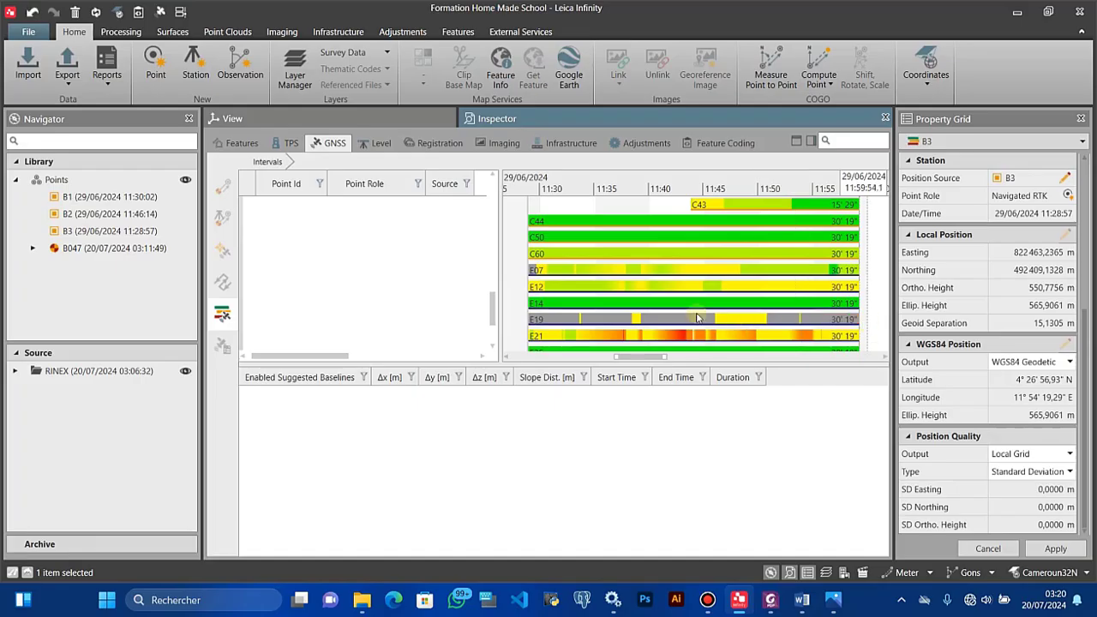
Exclude the poor-quality E21 observations in B3 from about 11:33 to 11:55, and collapse B3's satellite tracks
{"action": "scroll", "coordinate": [686, 318], "scroll_direction": "down", "scroll_amount": 2}
{"action": "scroll", "coordinate": [646, 347], "scroll_direction": "up", "scroll_amount": 2}
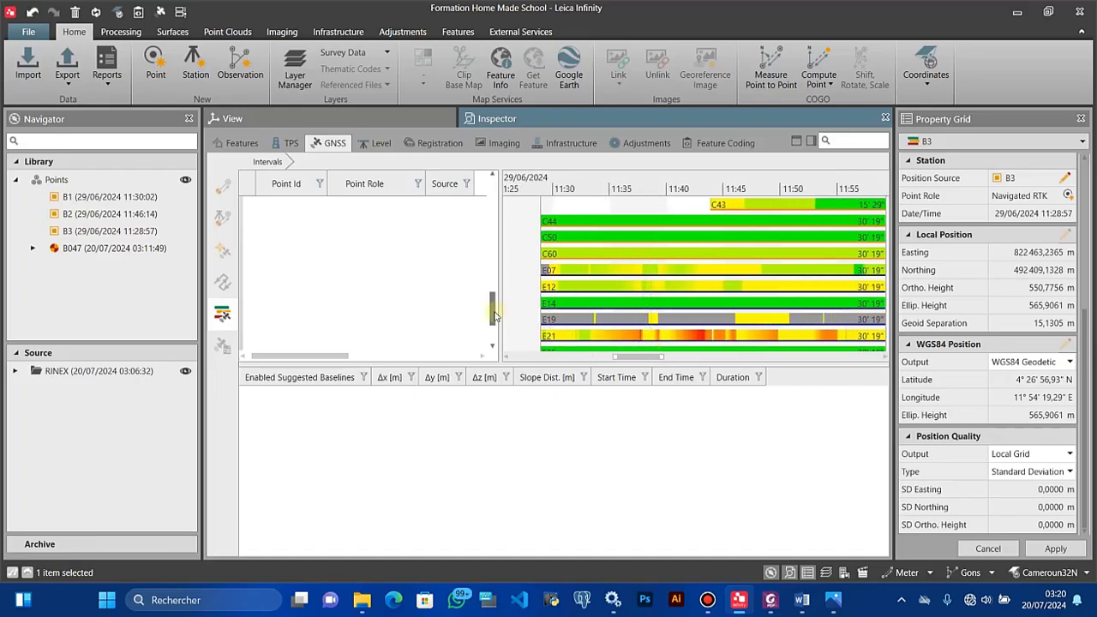
{"action": "scroll", "coordinate": [525, 314], "scroll_direction": "down", "scroll_amount": 1}
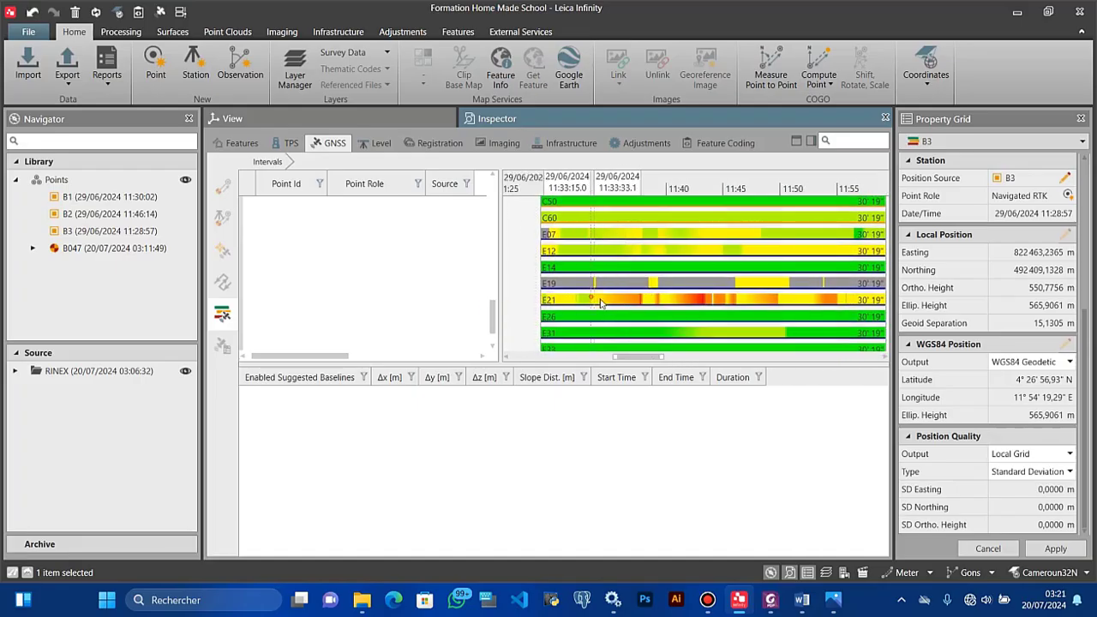
{"action": "left_click_drag", "start_coordinate": [592, 300], "coordinate": [840, 306]}
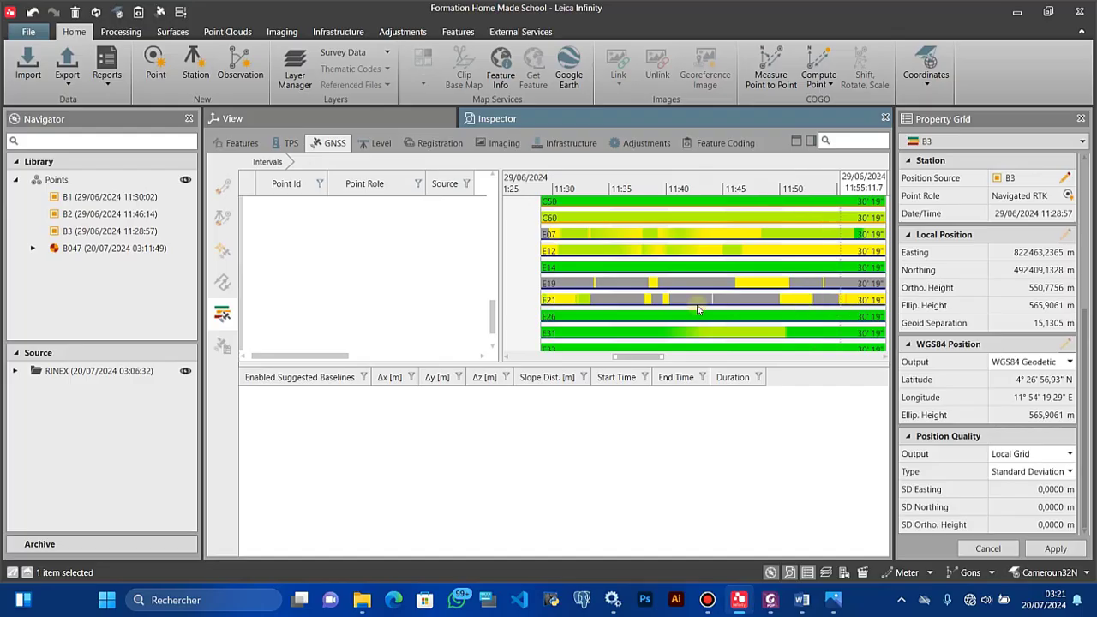
{"action": "scroll", "coordinate": [697, 305], "scroll_direction": "down", "scroll_amount": 3}
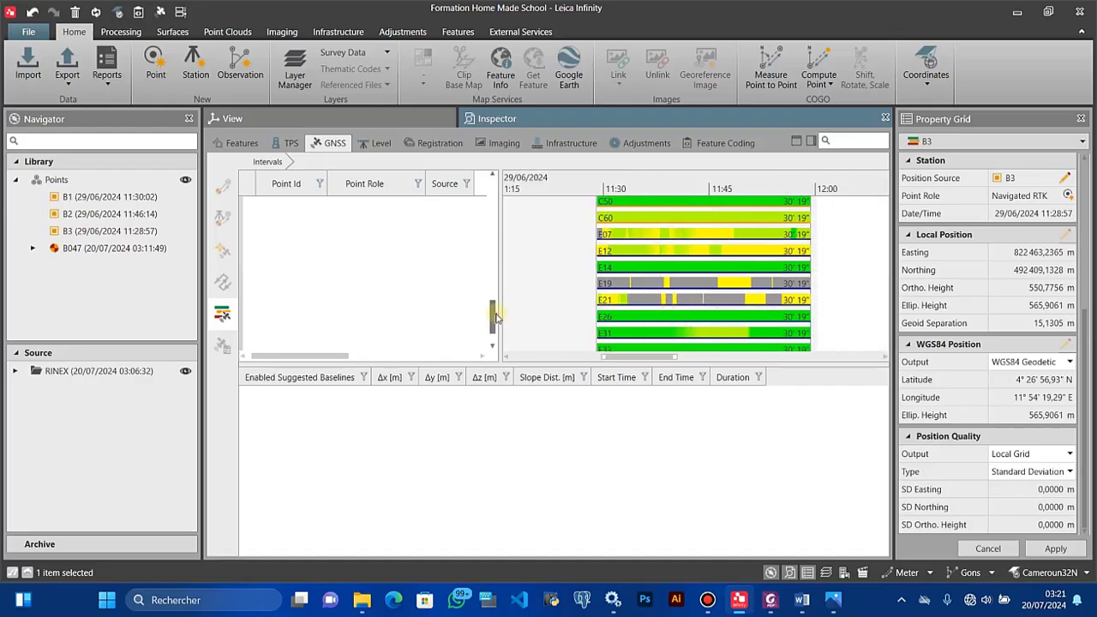
{"action": "left_click_drag", "start_coordinate": [494, 326], "coordinate": [490, 175]}
{"action": "left_click", "coordinate": [776, 223]}
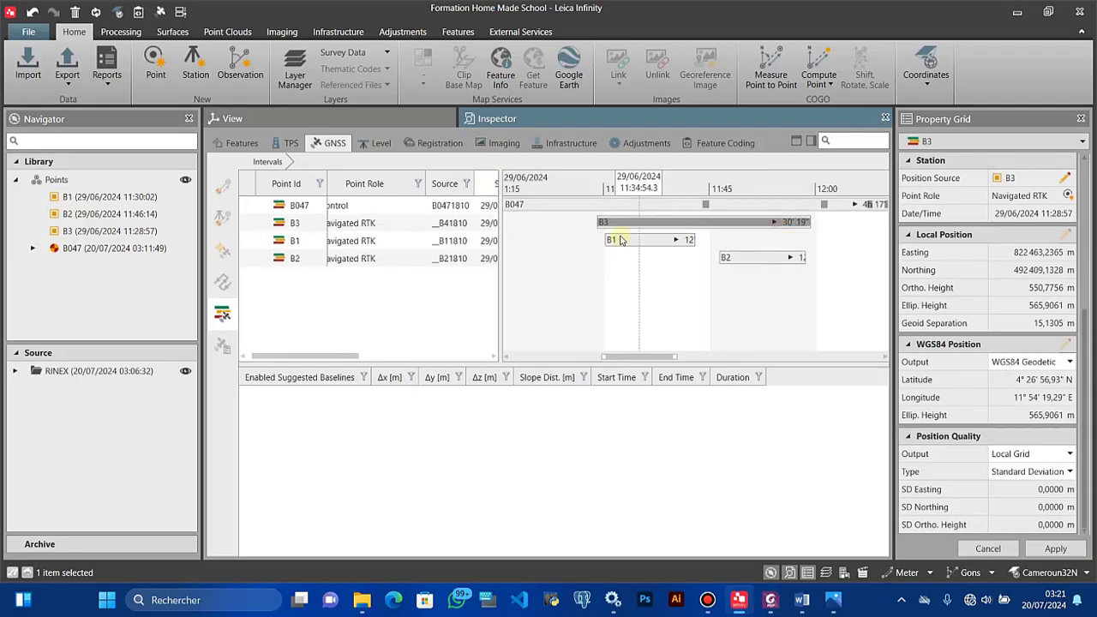
Expand the B1 interval to examine the quality of its satellite tracks, and collapse it again
{"action": "left_click", "coordinate": [669, 240]}
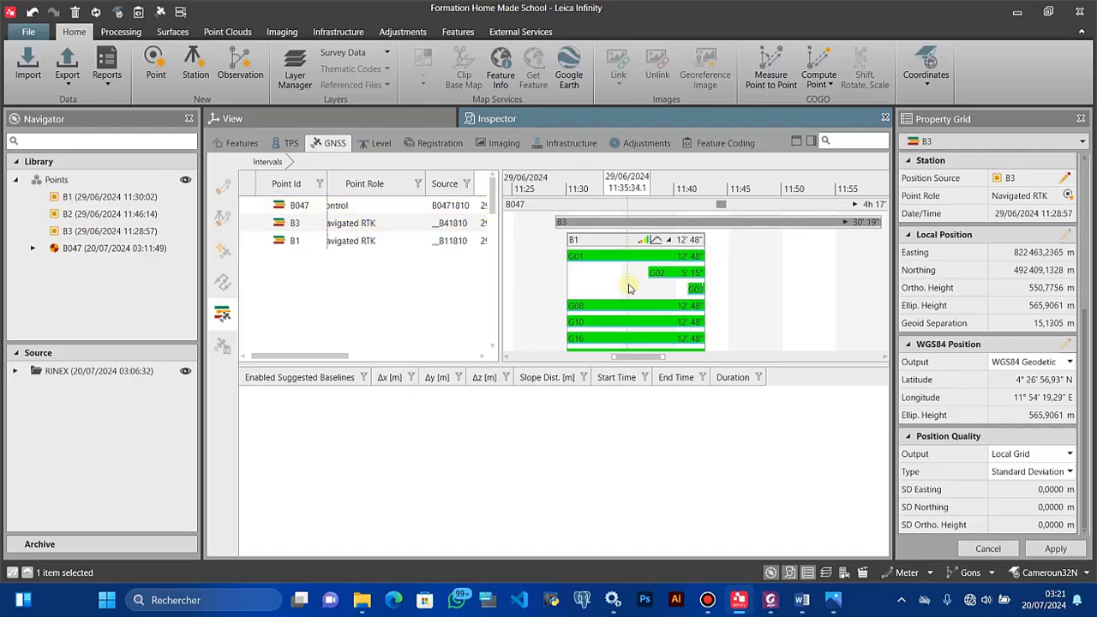
{"action": "scroll", "coordinate": [625, 283], "scroll_direction": "up", "scroll_amount": 2}
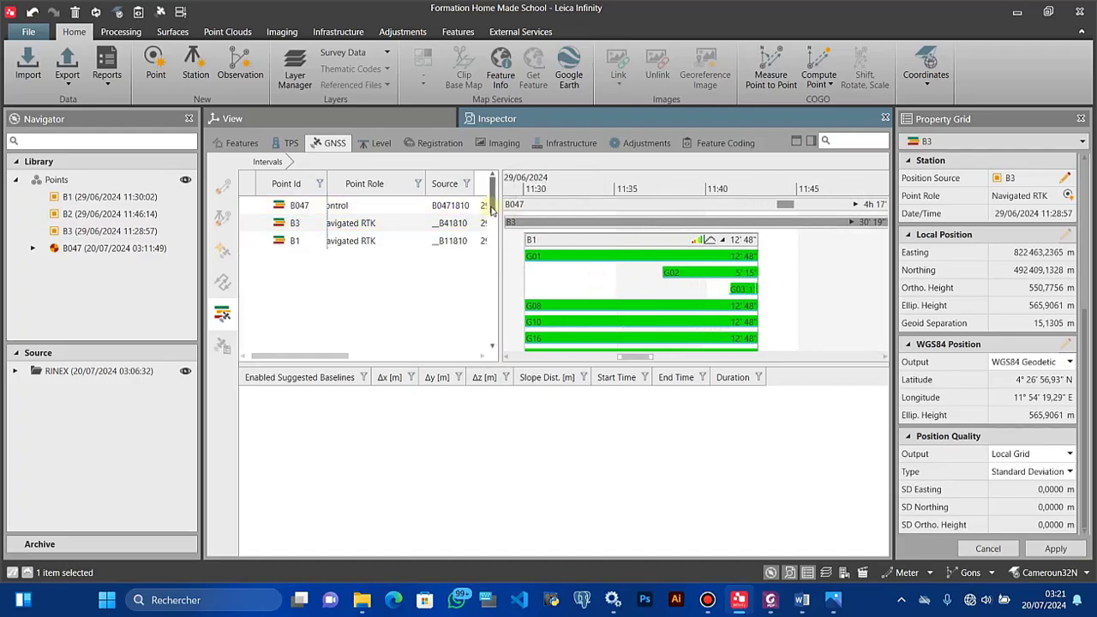
{"action": "mouse_move", "coordinate": [493, 210]}
{"action": "left_mouse_down"}
{"action": "mouse_move", "coordinate": [491, 339]}
{"action": "mouse_move", "coordinate": [492, 202]}
{"action": "left_mouse_up"}
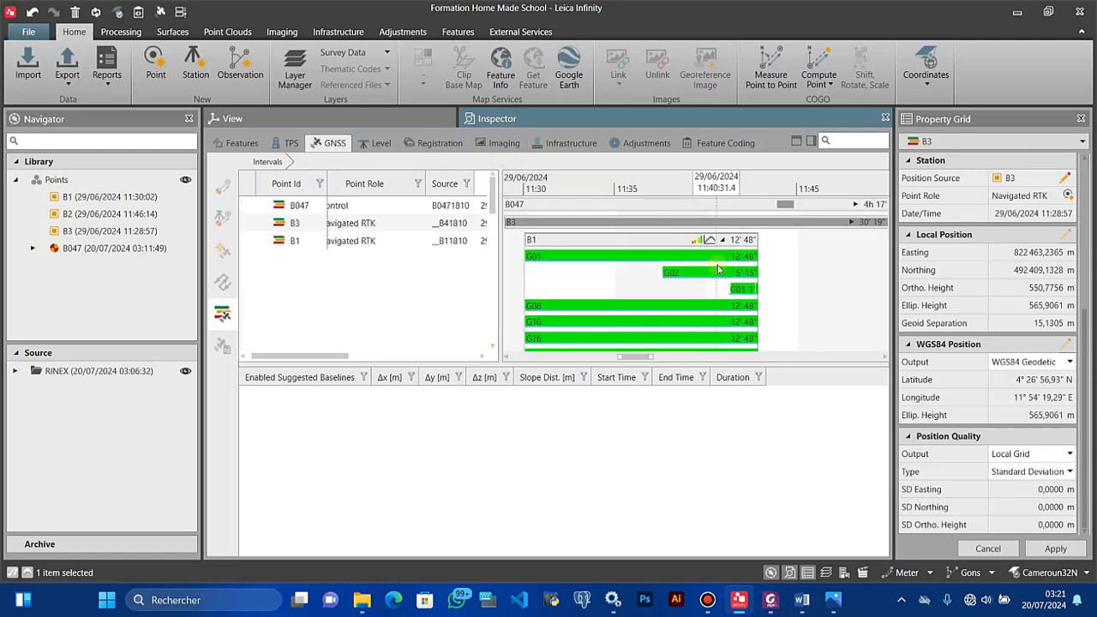
{"action": "left_click", "coordinate": [701, 240]}
Expand the B2 interval to examine the quality of its satellite tracks, and collapse it again
{"action": "scroll", "coordinate": [703, 258], "scroll_direction": "down", "scroll_amount": 3}
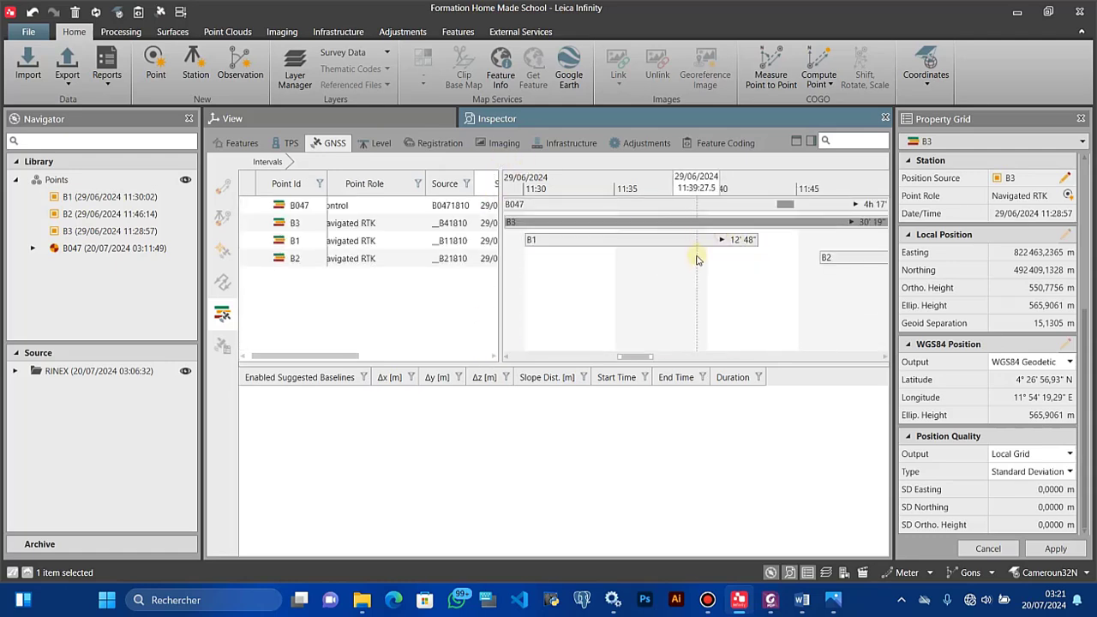
{"action": "scroll", "coordinate": [812, 254], "scroll_direction": "up", "scroll_amount": 3}
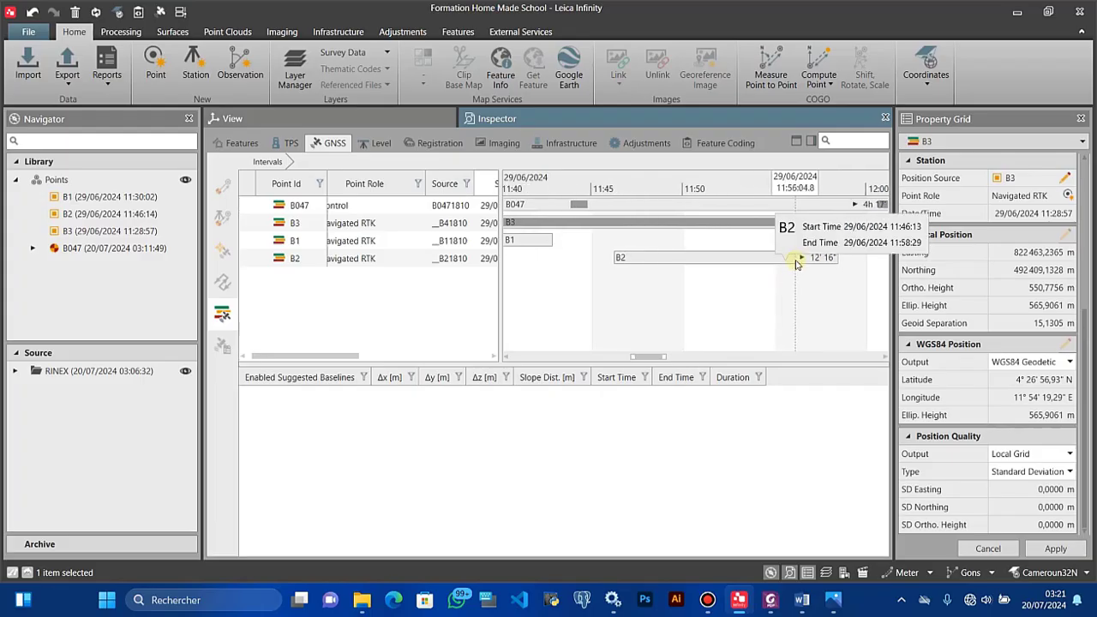
{"action": "left_click", "coordinate": [739, 260]}
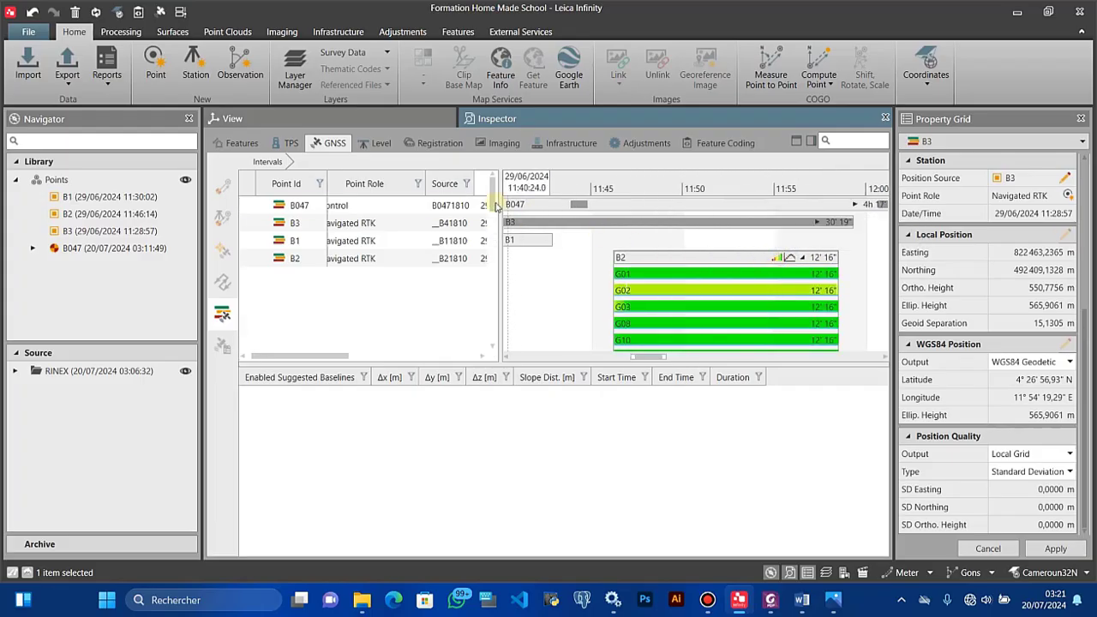
{"action": "mouse_move", "coordinate": [493, 197]}
{"action": "left_mouse_down"}
{"action": "mouse_move", "coordinate": [509, 331]}
{"action": "mouse_move", "coordinate": [500, 181]}
{"action": "left_mouse_up"}
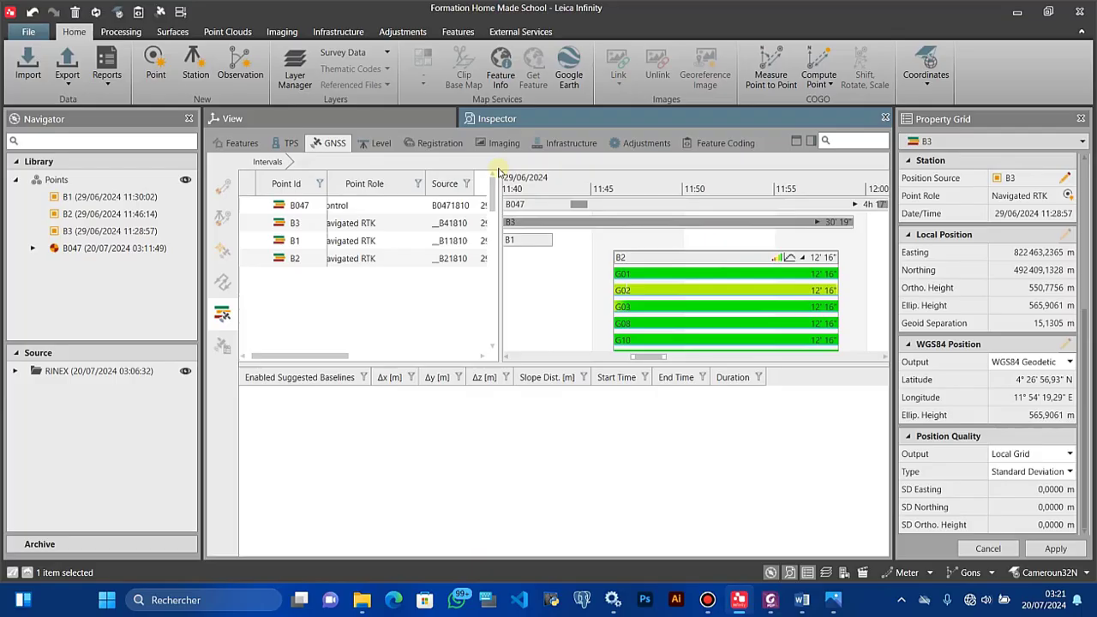
{"action": "left_click", "coordinate": [798, 256]}
{"action": "scroll", "coordinate": [777, 264], "scroll_direction": "down", "scroll_amount": 3}
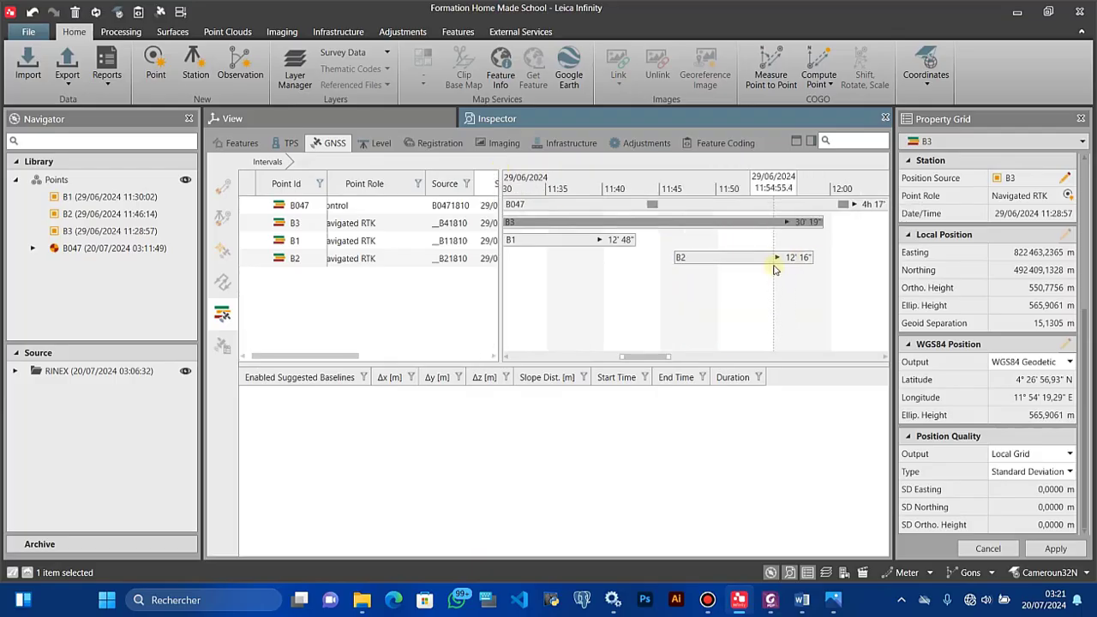
{"action": "scroll", "coordinate": [771, 273], "scroll_direction": "down", "scroll_amount": 5}
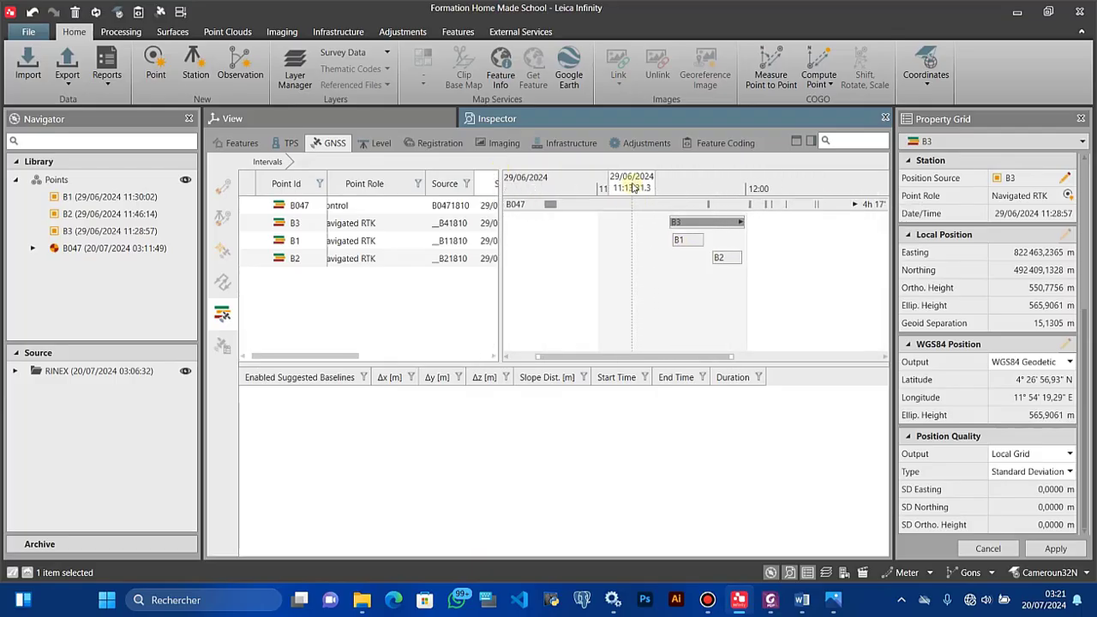
{"action": "scroll", "coordinate": [649, 264], "scroll_direction": "down", "scroll_amount": 1}
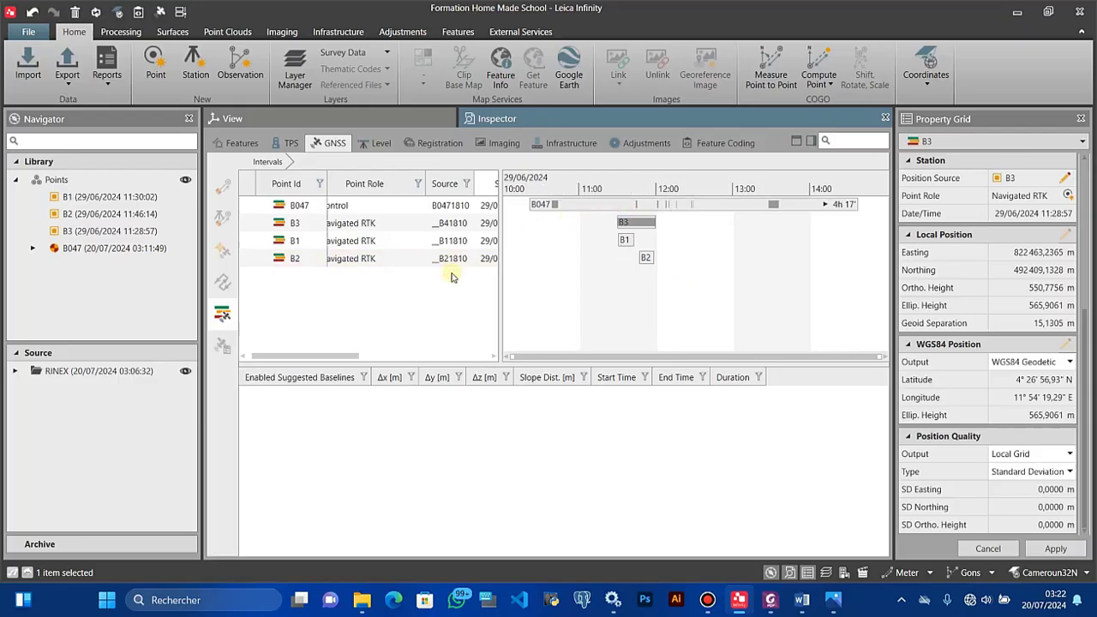
Bring up the GNSS processing commands, and check the antenna height and receiver type in notes.txt in the Ressources folder in File Explorer
{"action": "left_click", "coordinate": [108, 40]}
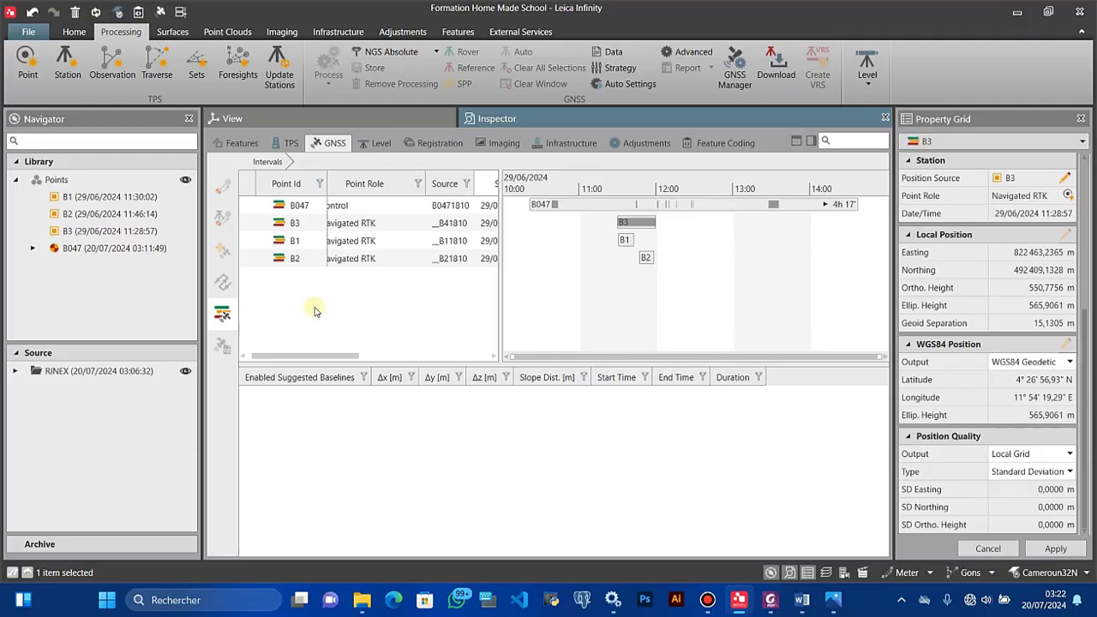
{"action": "left_click", "coordinate": [361, 600]}
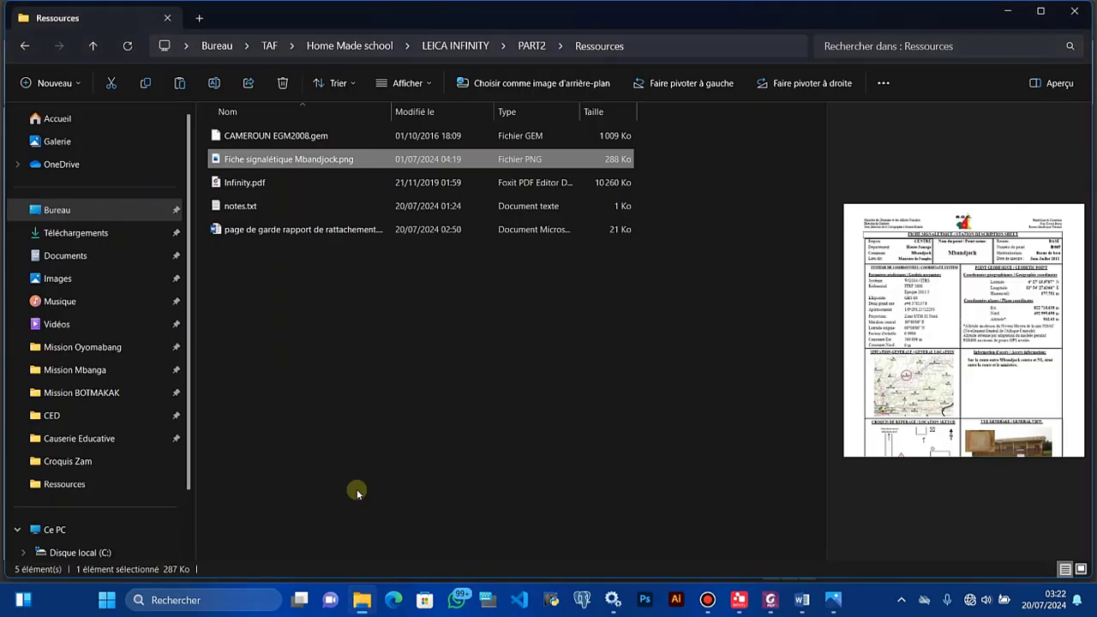
{"action": "left_click", "coordinate": [249, 207]}
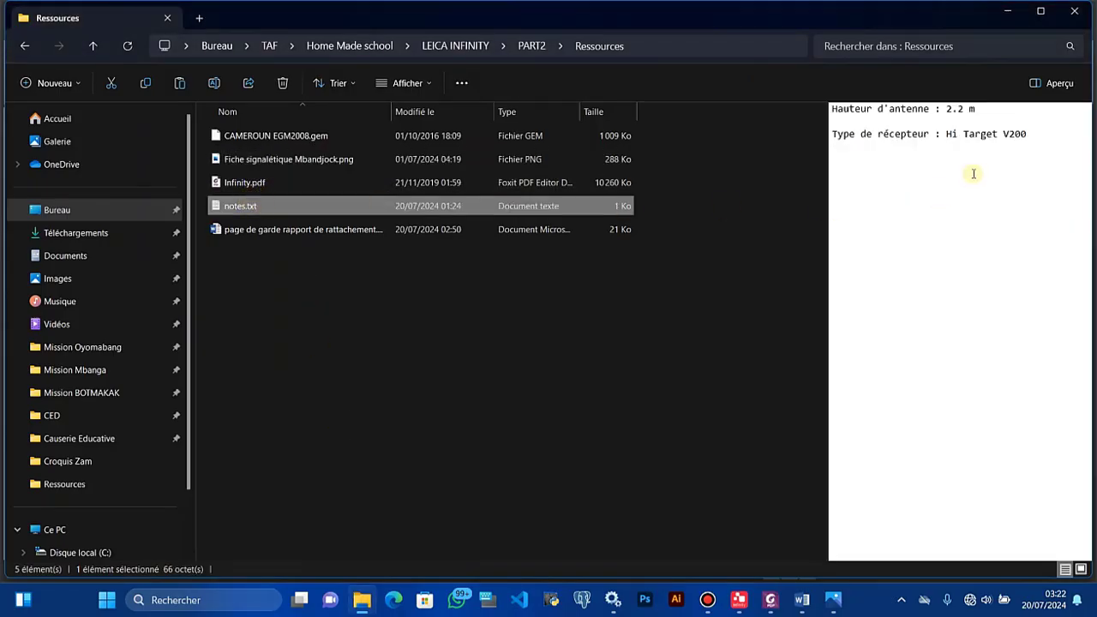
{"action": "left_click", "coordinate": [979, 108]}
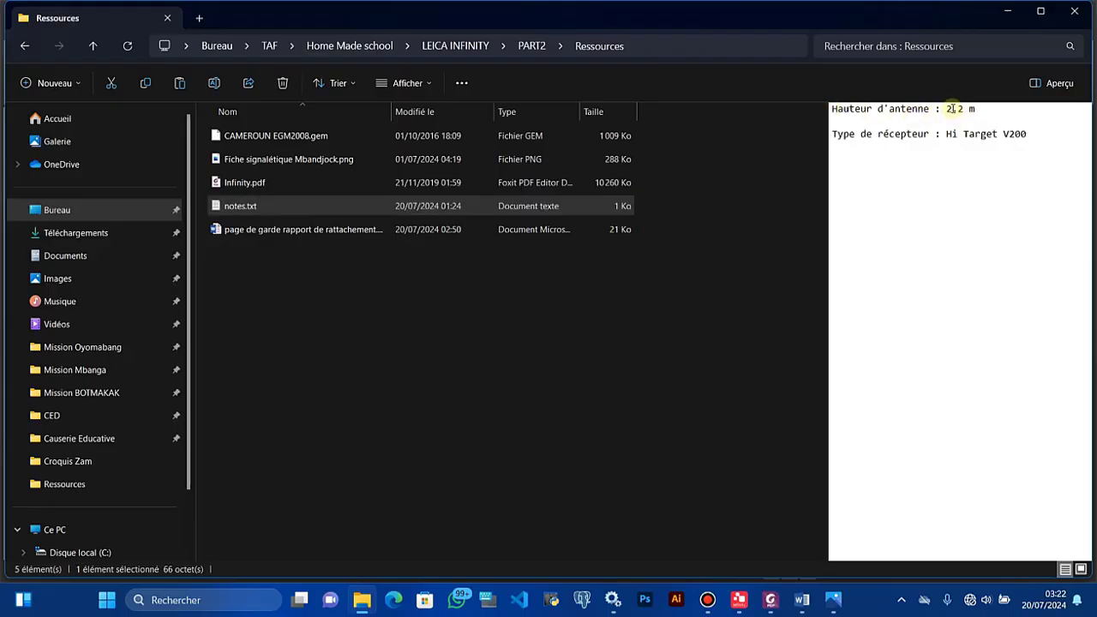
{"action": "left_click", "coordinate": [1007, 12]}
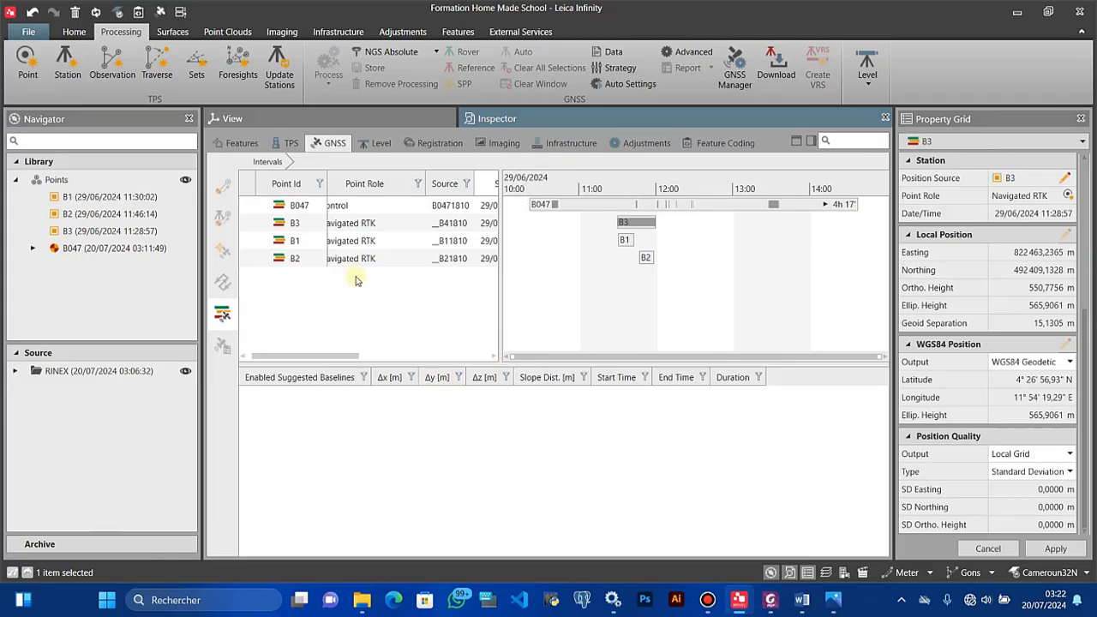
Set the antenna height reading of the B047 interval to 2,2 m and apply the change
{"action": "left_click", "coordinate": [304, 211]}
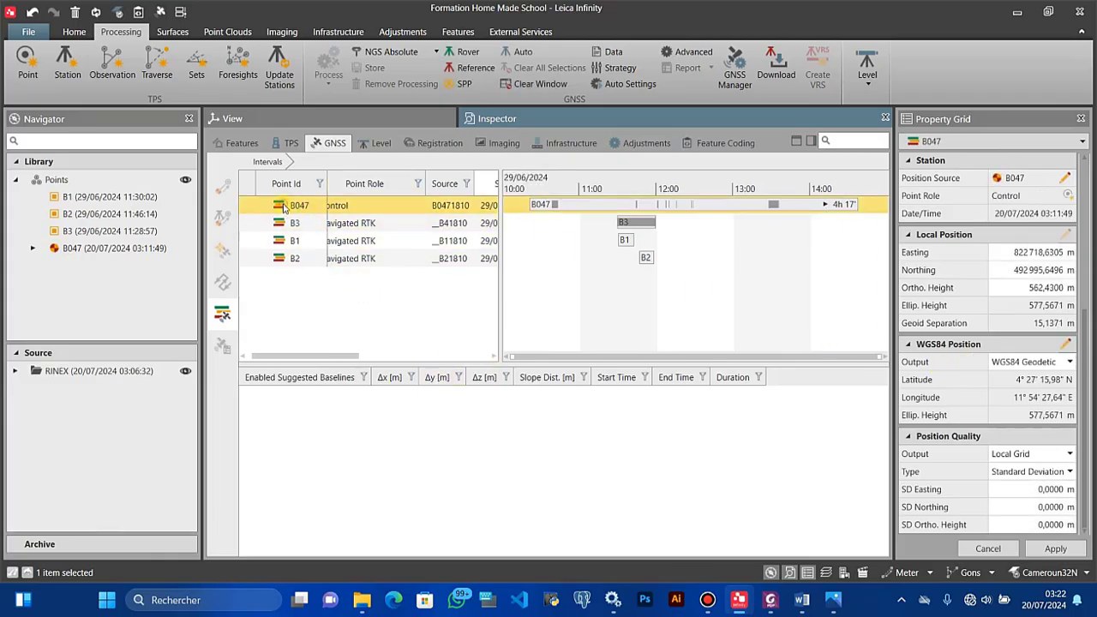
{"action": "scroll", "coordinate": [1035, 348], "scroll_direction": "up", "scroll_amount": 5}
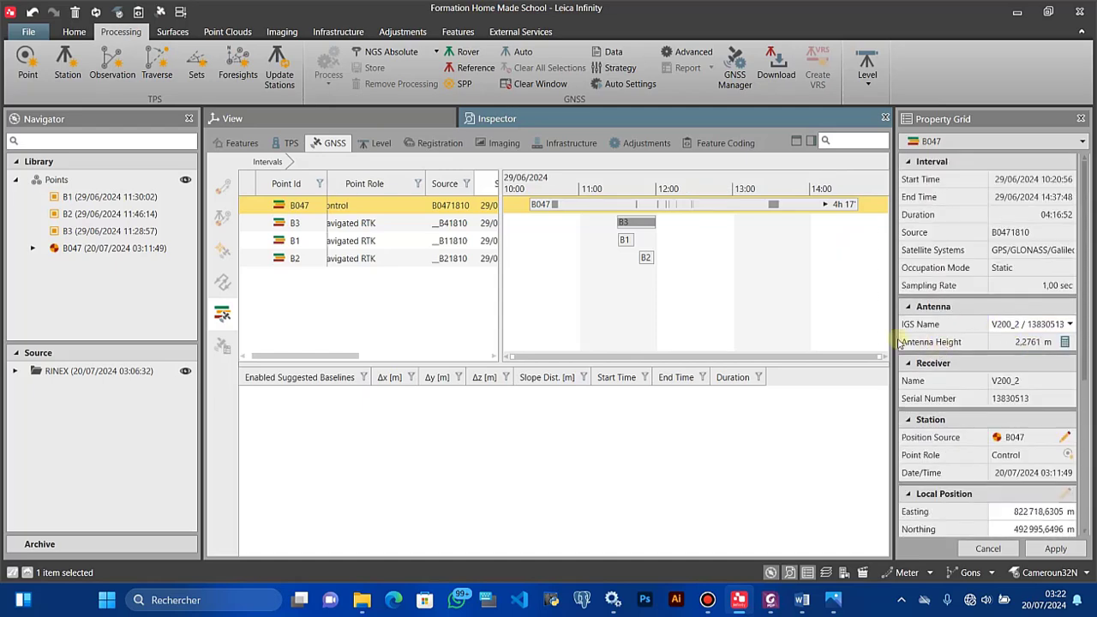
{"action": "left_click", "coordinate": [1065, 343]}
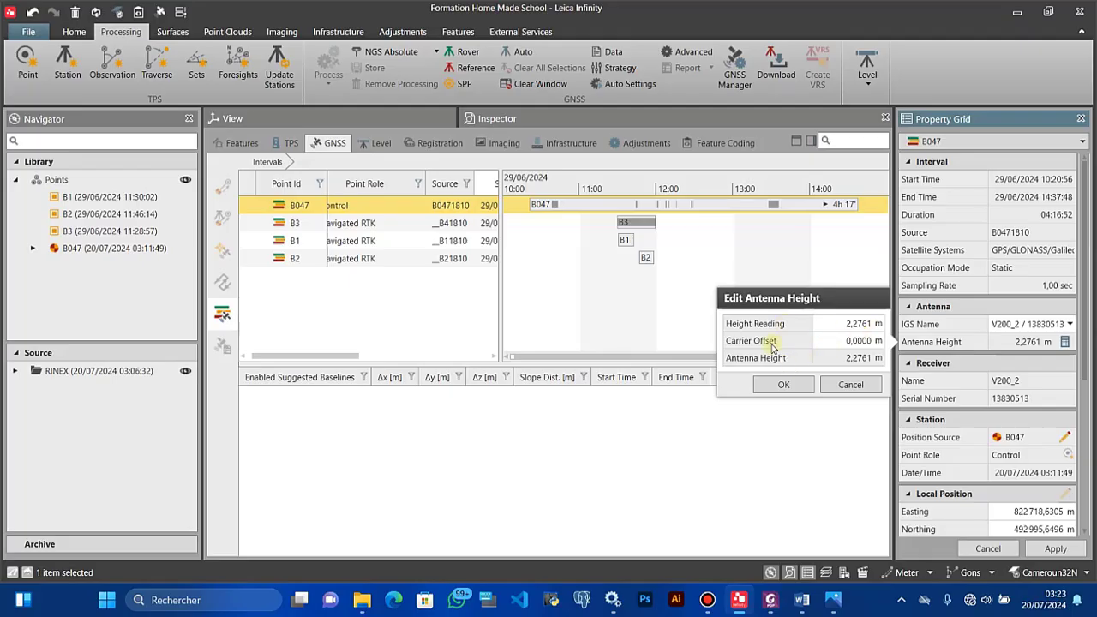
{"action": "left_click_drag", "start_coordinate": [845, 324], "coordinate": [870, 327]}
{"action": "double_click", "coordinate": [870, 323]}
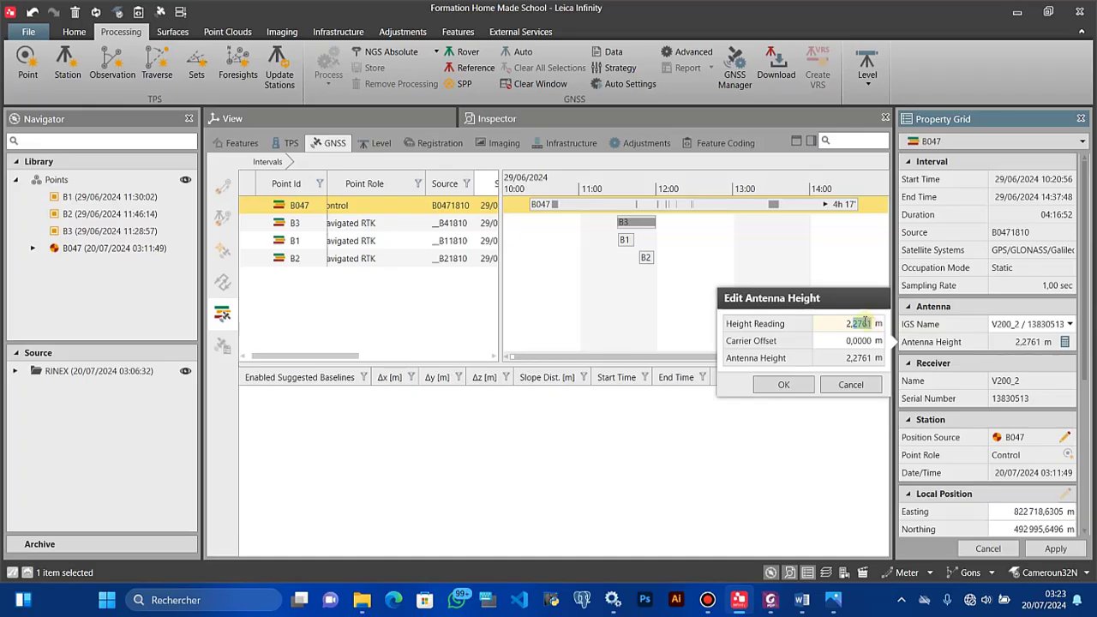
{"action": "type", "text": "2"}
{"action": "left_click", "coordinate": [786, 385]}
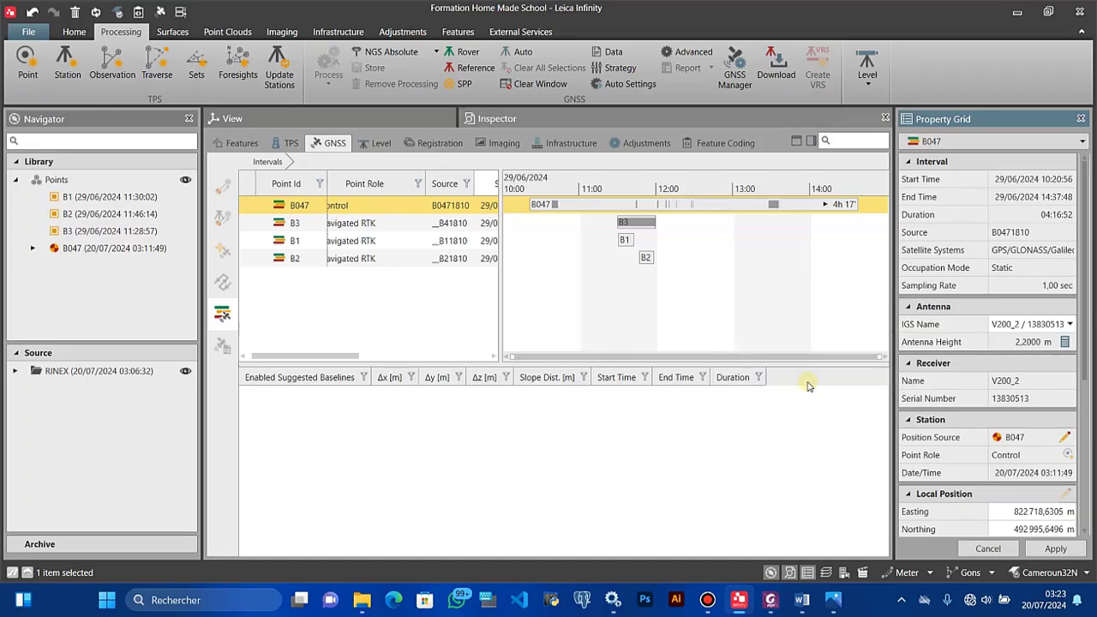
{"action": "left_click", "coordinate": [1070, 553]}
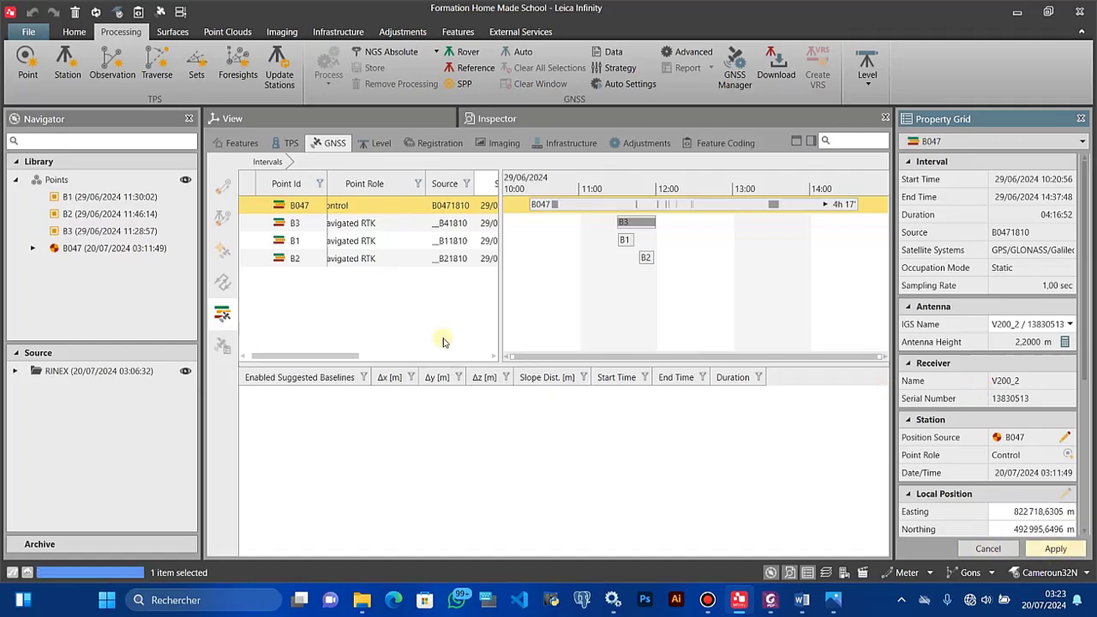
Set the antenna height reading of the B3 interval to 2,2 m and apply the change
{"action": "left_click", "coordinate": [297, 224]}
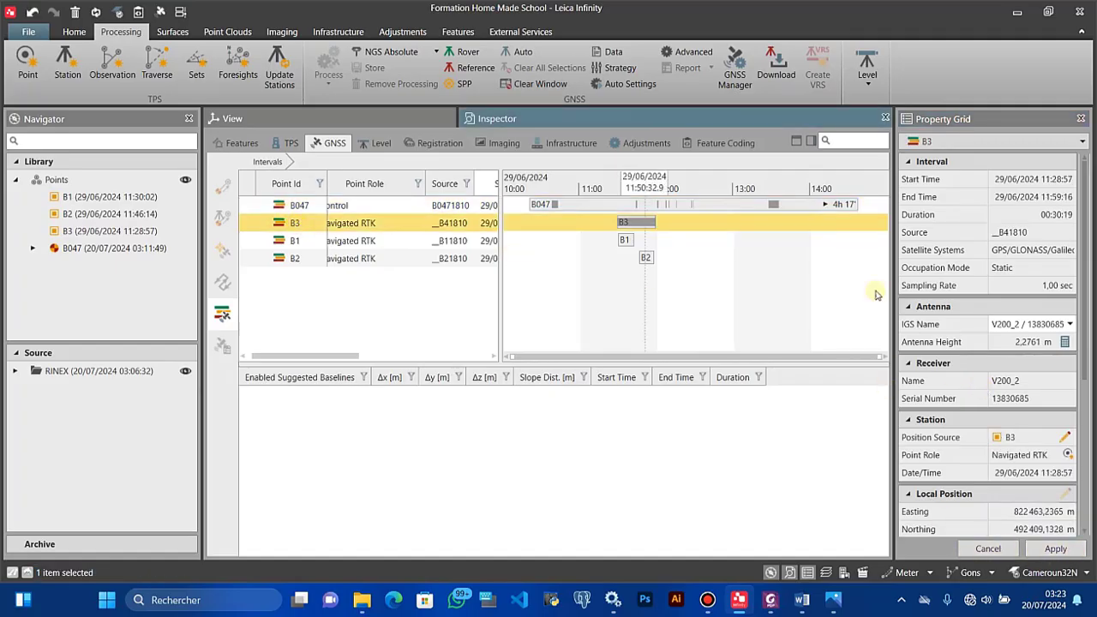
{"action": "left_click", "coordinate": [1065, 342]}
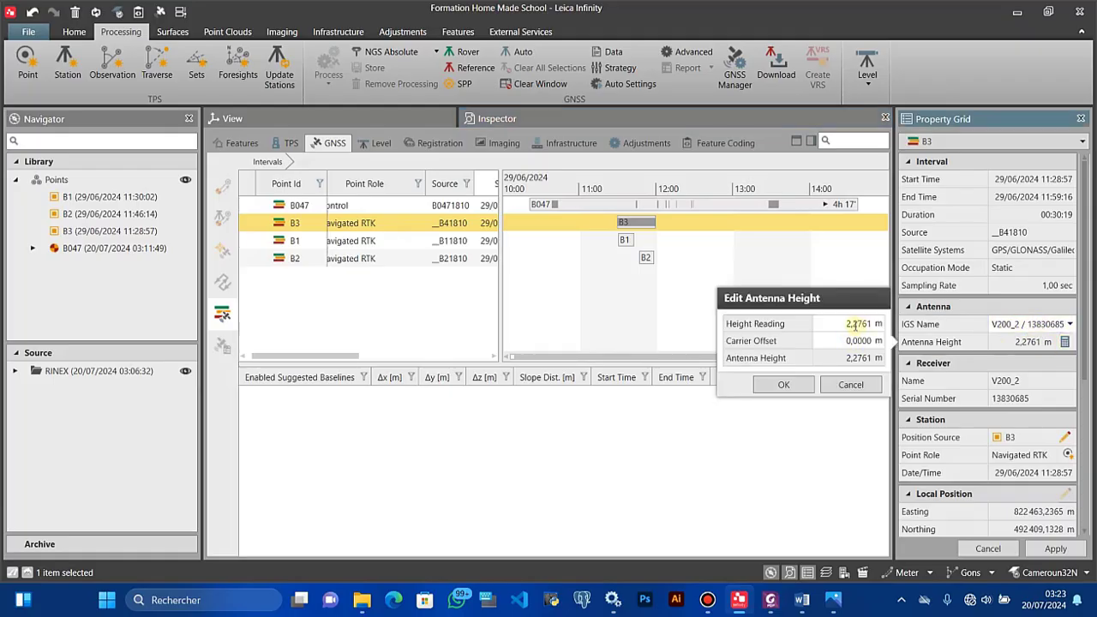
{"action": "left_click_drag", "start_coordinate": [855, 324], "coordinate": [871, 324]}
{"action": "type", "text": "2000"}
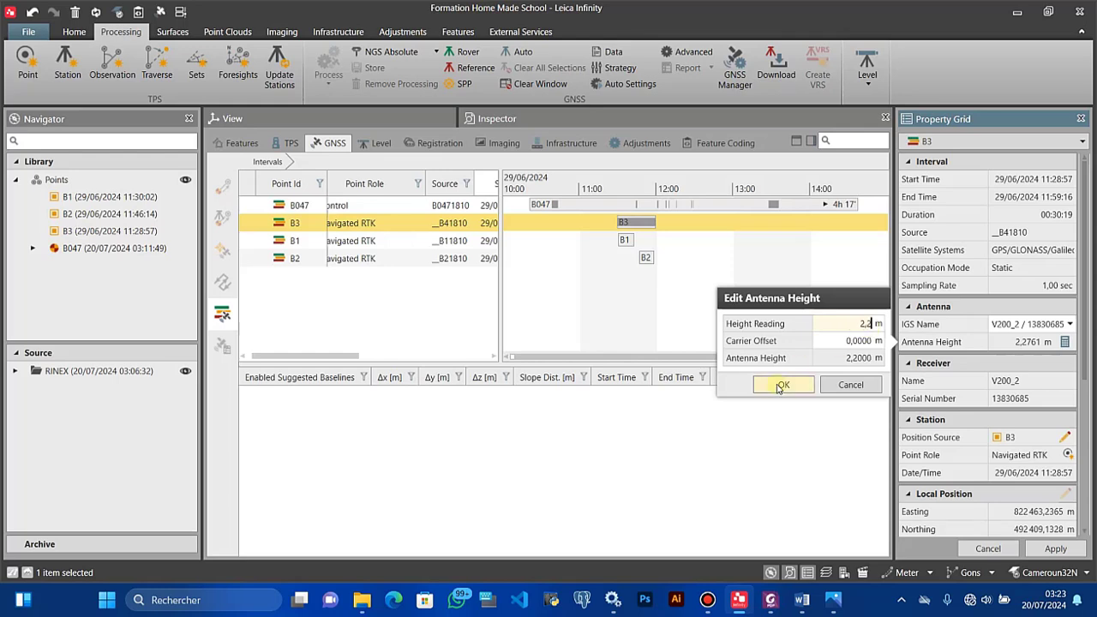
{"action": "left_click", "coordinate": [784, 385]}
{"action": "left_click", "coordinate": [1050, 548]}
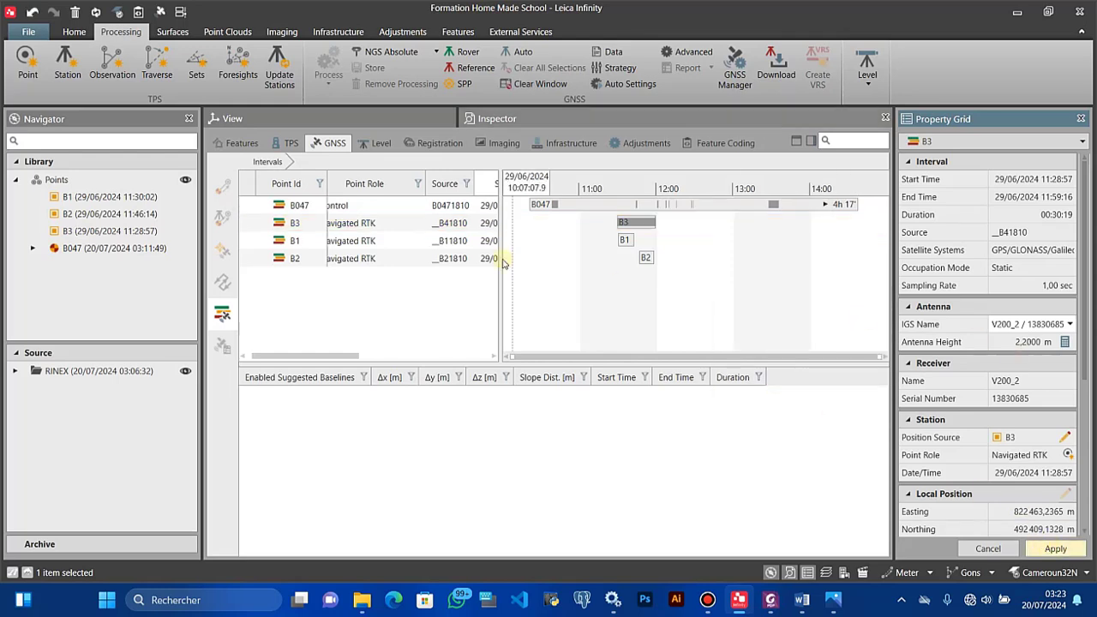
Set the antenna height reading of the B1 interval to 2,2 m and apply the change
{"action": "left_click", "coordinate": [325, 241]}
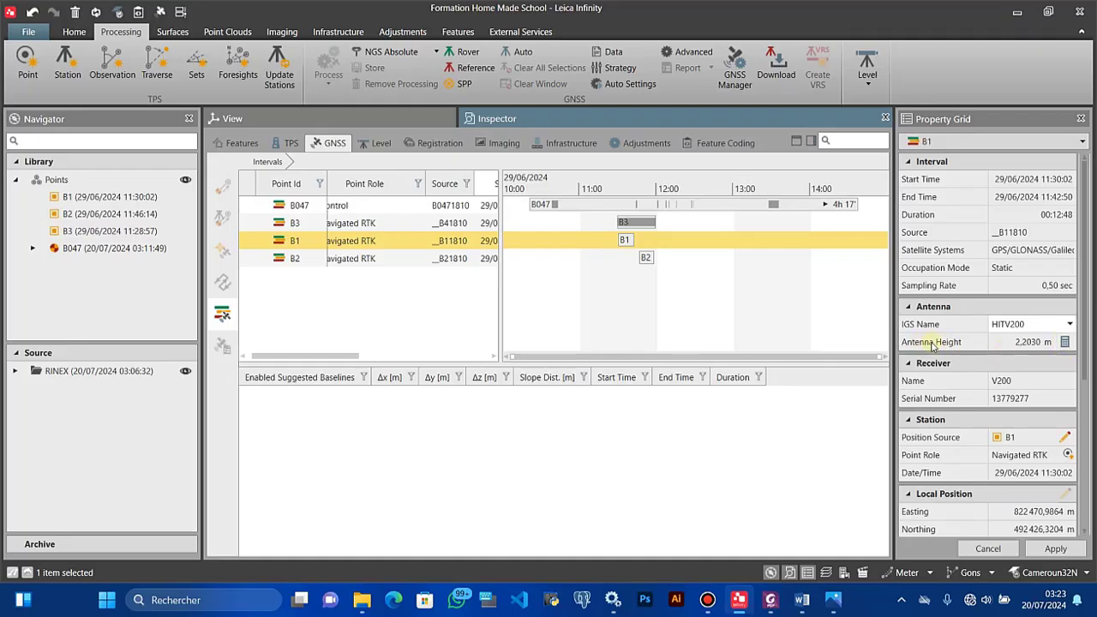
{"action": "left_click", "coordinate": [1065, 341]}
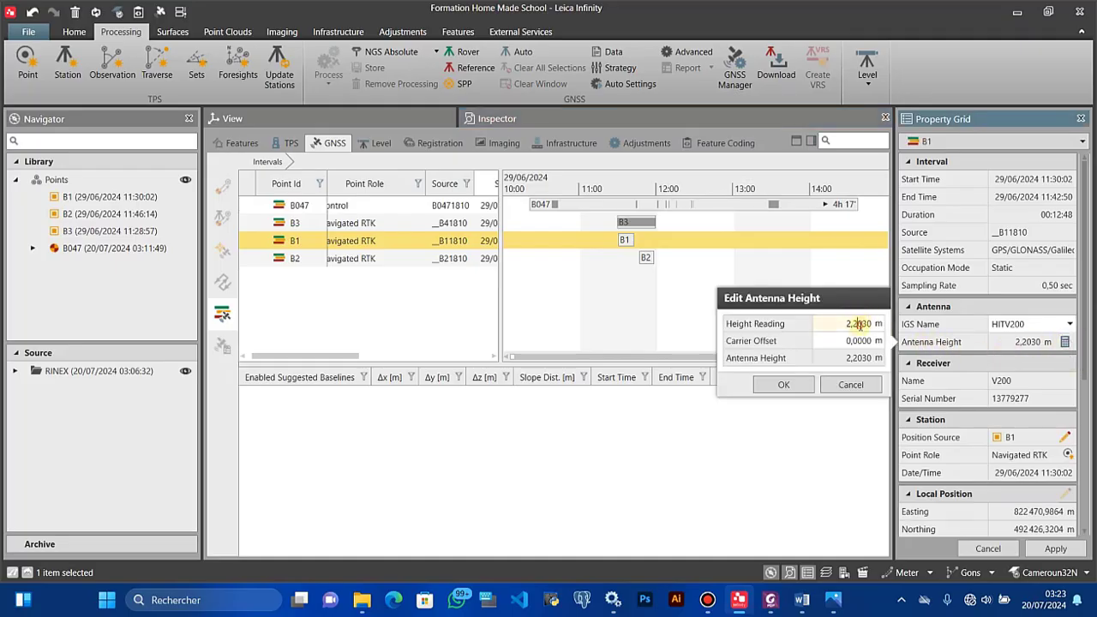
{"action": "left_click_drag", "start_coordinate": [860, 324], "coordinate": [874, 327]}
{"action": "key", "text": "BackSpace"}
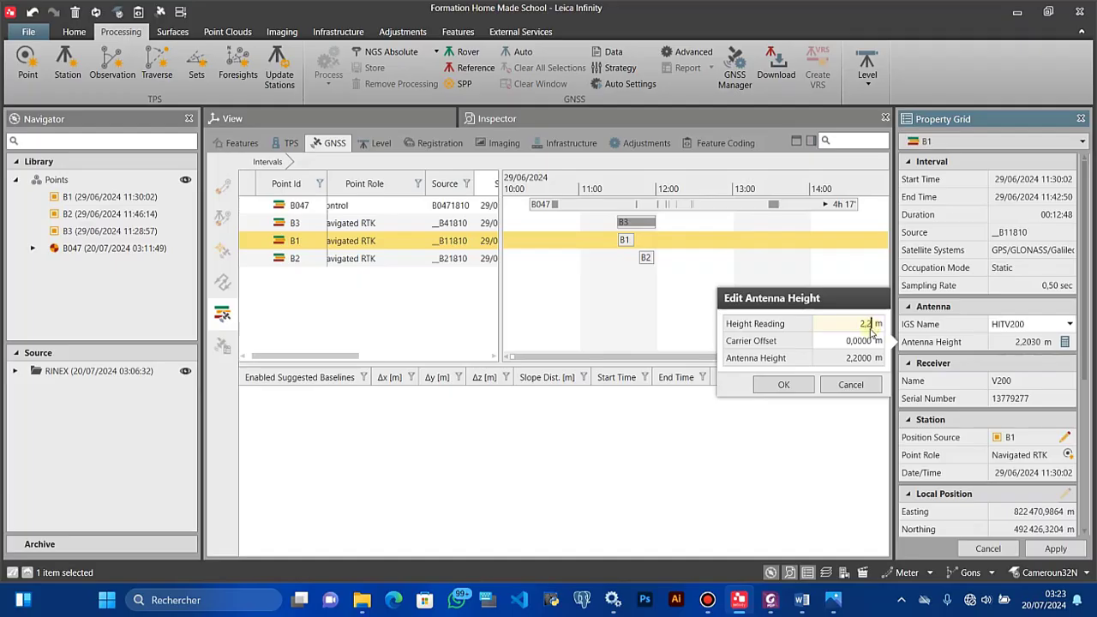
{"action": "left_click", "coordinate": [783, 385]}
{"action": "left_click", "coordinate": [1056, 549]}
Set the antenna height reading of the B2 interval to 2,2 m and apply the change
{"action": "left_click", "coordinate": [321, 260]}
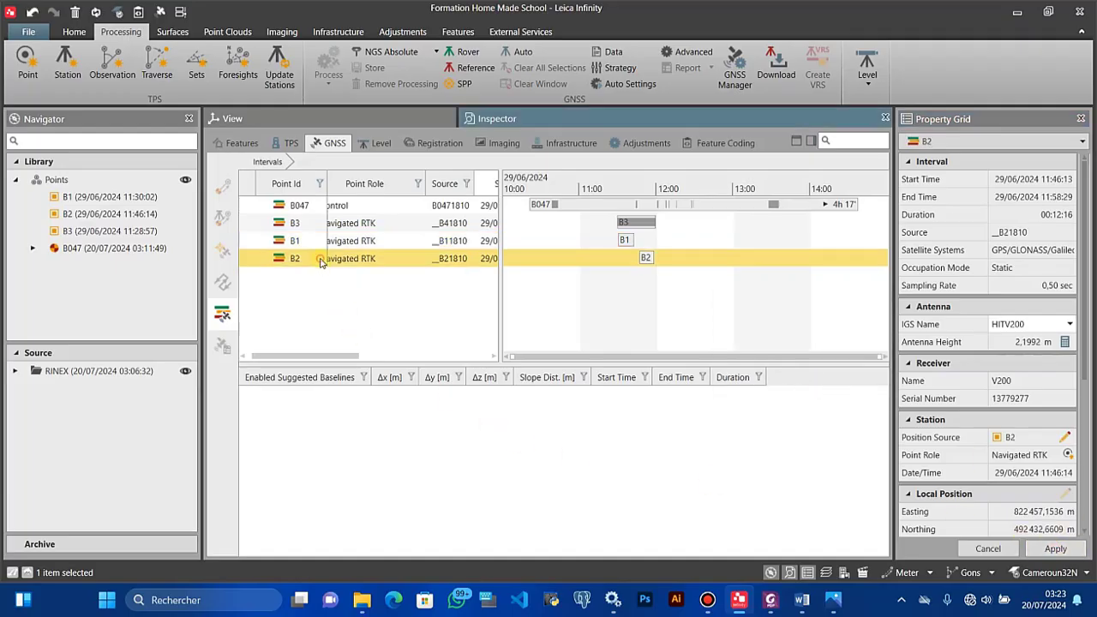
{"action": "left_click", "coordinate": [1065, 341]}
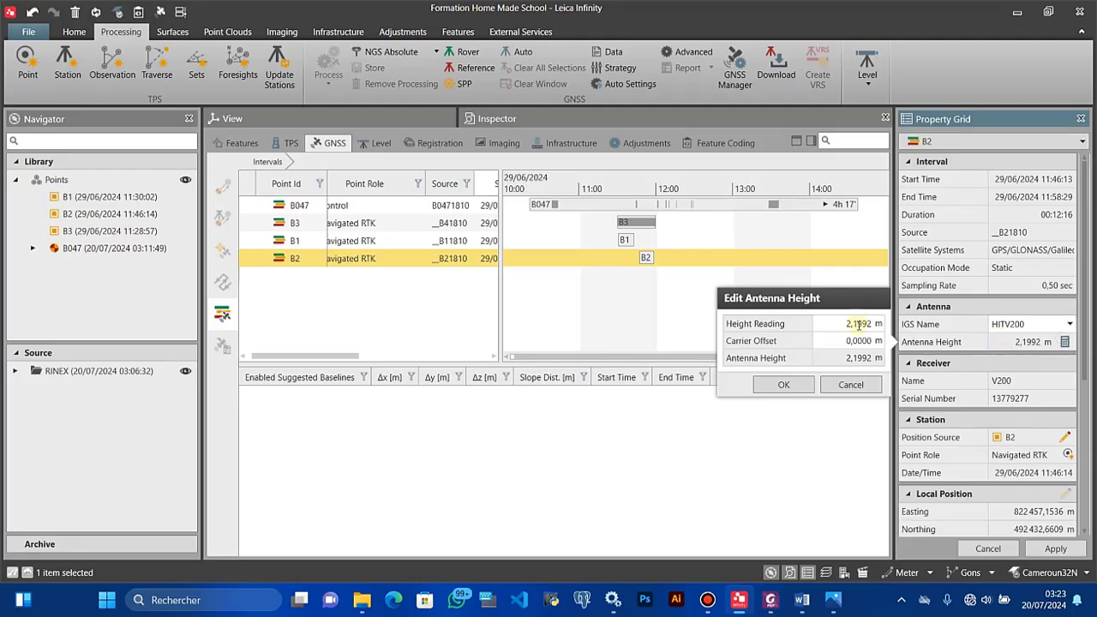
{"action": "left_click_drag", "start_coordinate": [854, 323], "coordinate": [873, 324]}
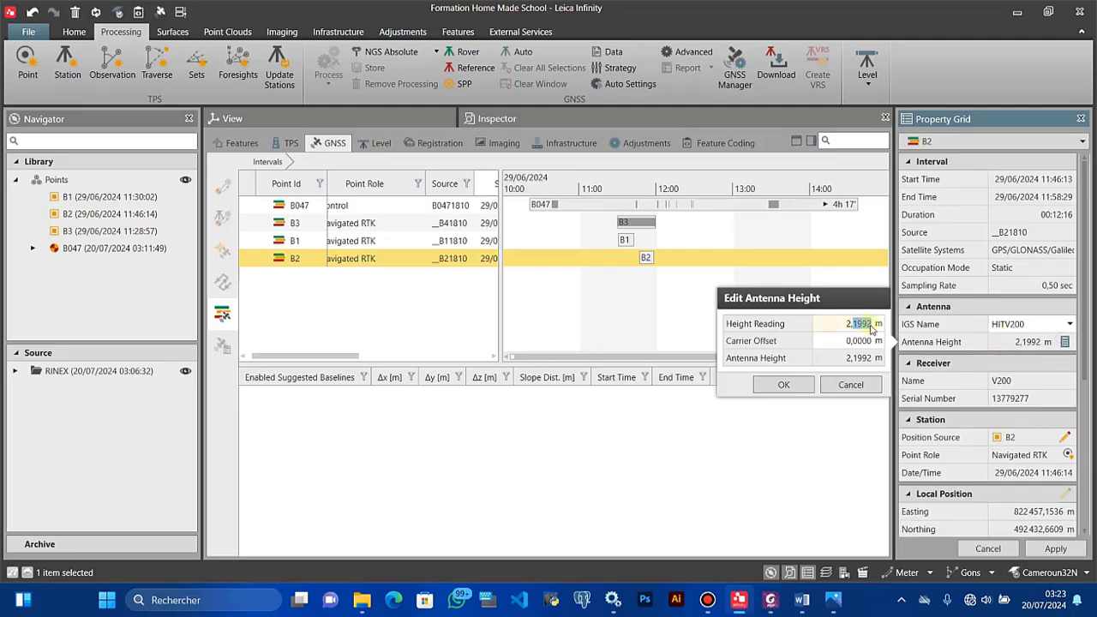
{"action": "type", "text": "2"}
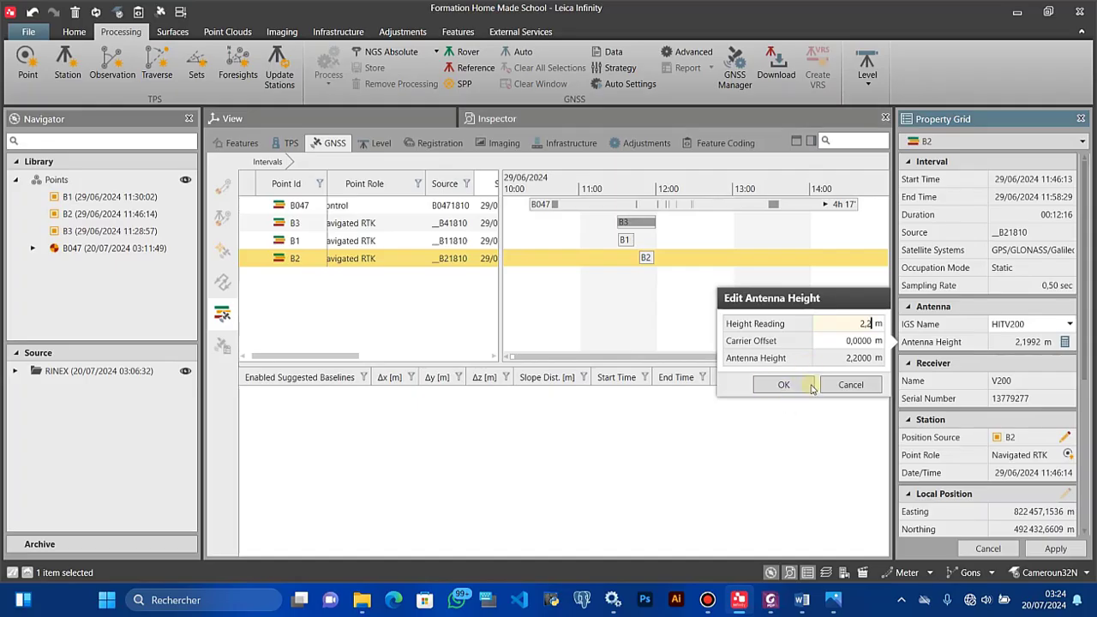
{"action": "left_click", "coordinate": [794, 386]}
{"action": "left_click", "coordinate": [1053, 549]}
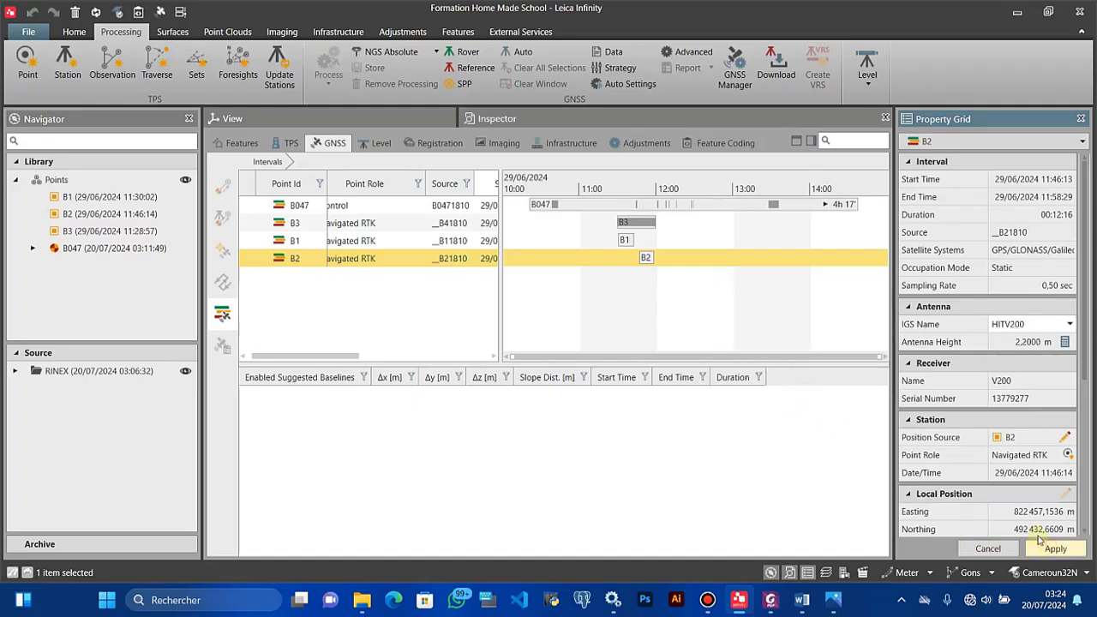
Go through the B047, B3, B1 and B2 intervals one by one to check their antenna heights
{"action": "left_click", "coordinate": [316, 211]}
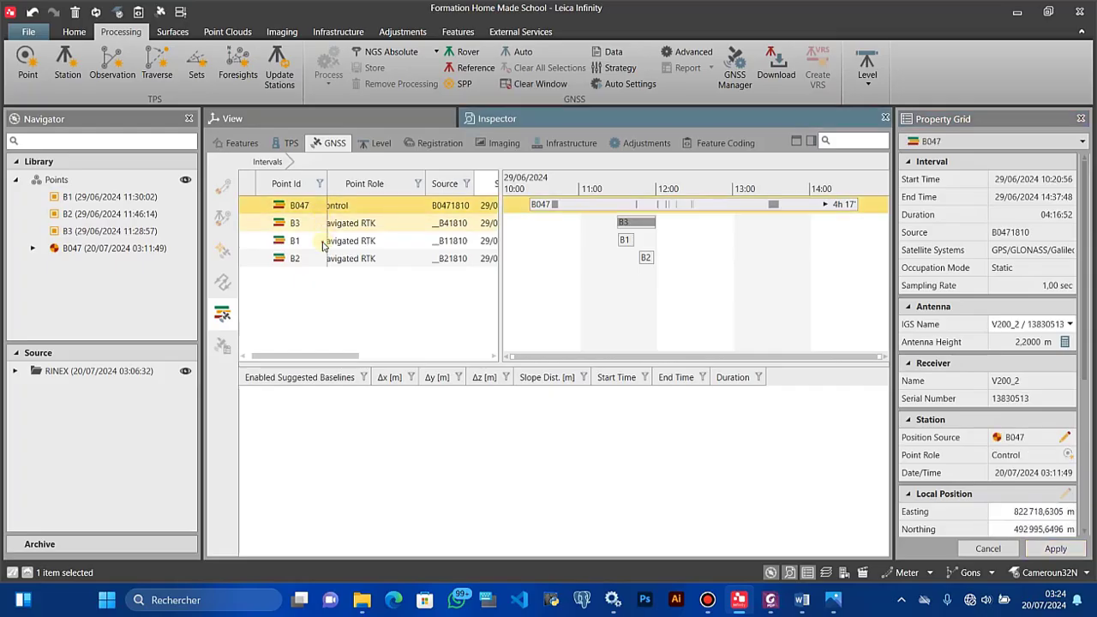
{"action": "key", "text": "Down"}
{"action": "key", "text": "Down"}
{"action": "key", "text": "Down"}
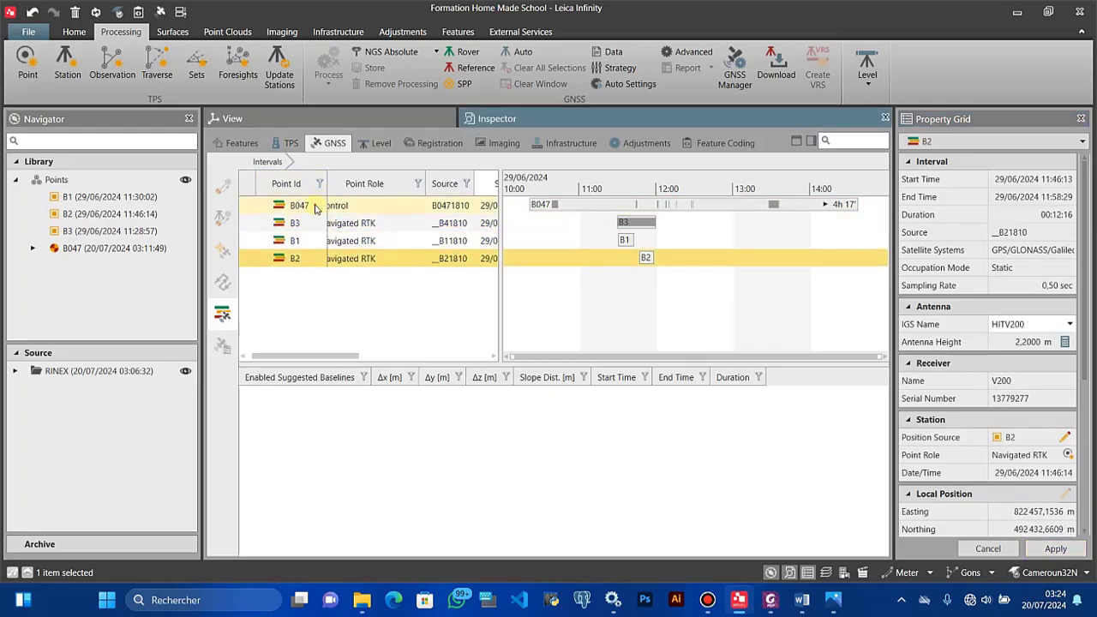
Widen the interval table slightly and assign the B047 interval as the reference for GNSS processing
{"action": "left_click", "coordinate": [324, 206]}
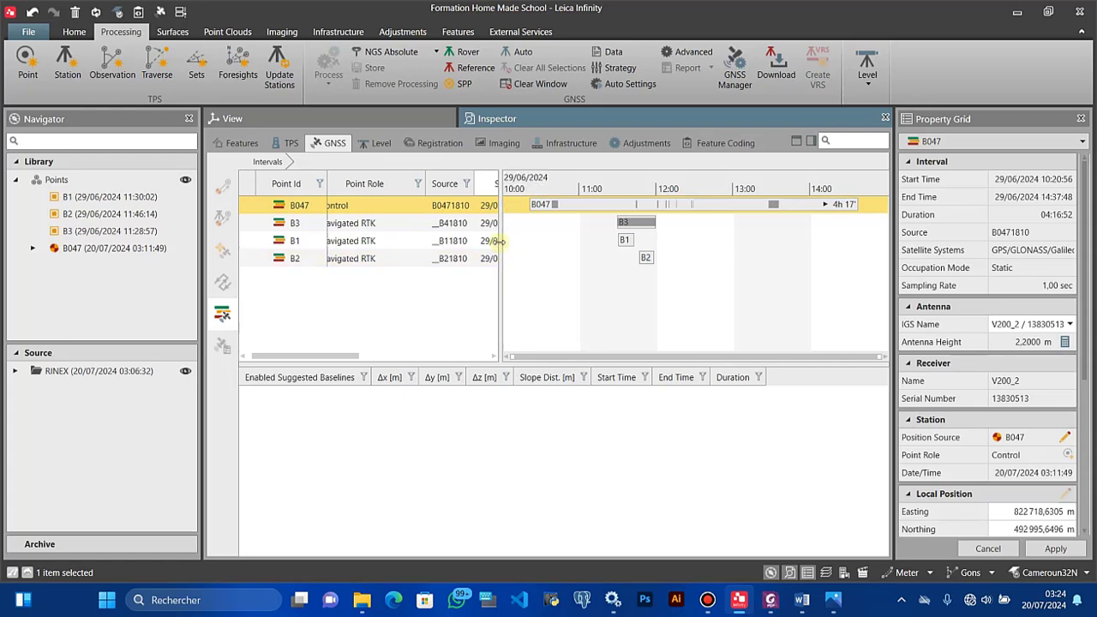
{"action": "left_click_drag", "start_coordinate": [502, 244], "coordinate": [535, 239]}
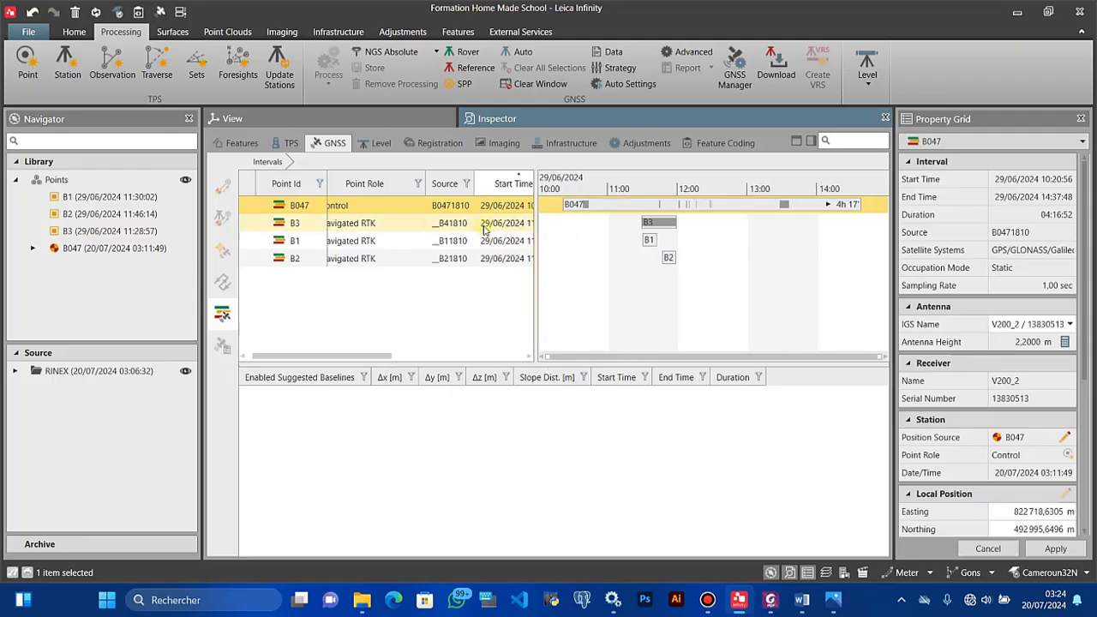
{"action": "right_click", "coordinate": [398, 208]}
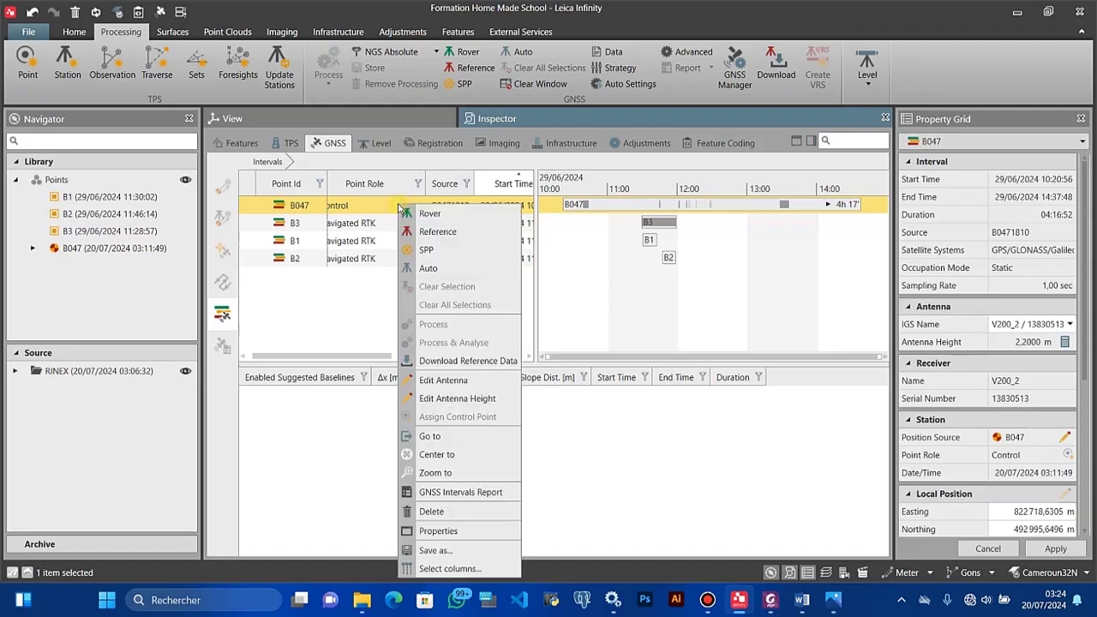
{"action": "left_click", "coordinate": [307, 324]}
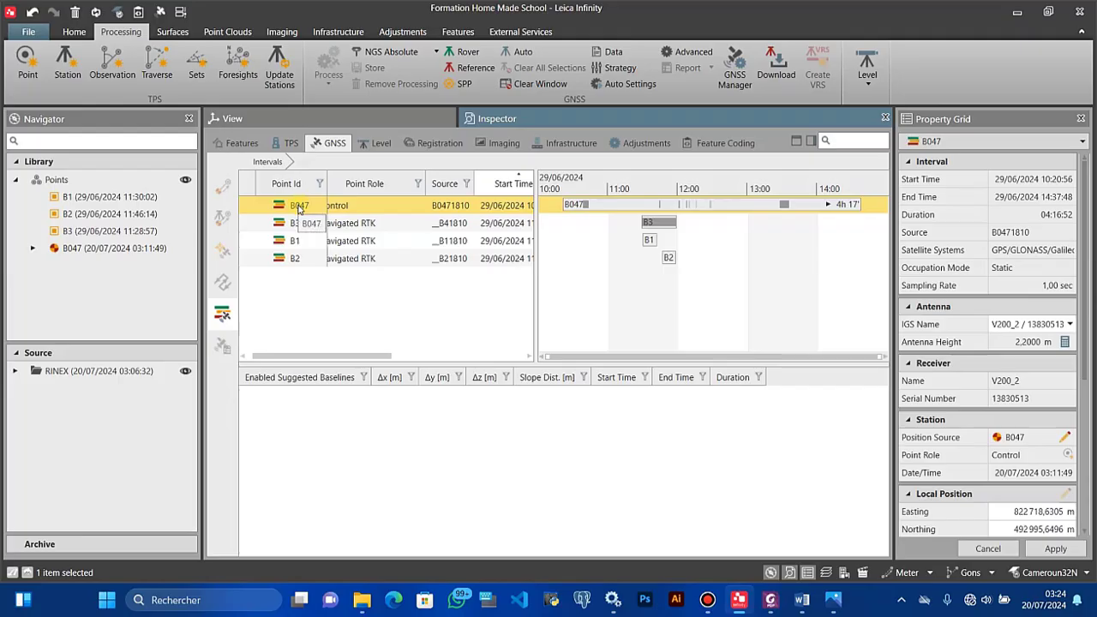
{"action": "right_click", "coordinate": [299, 208]}
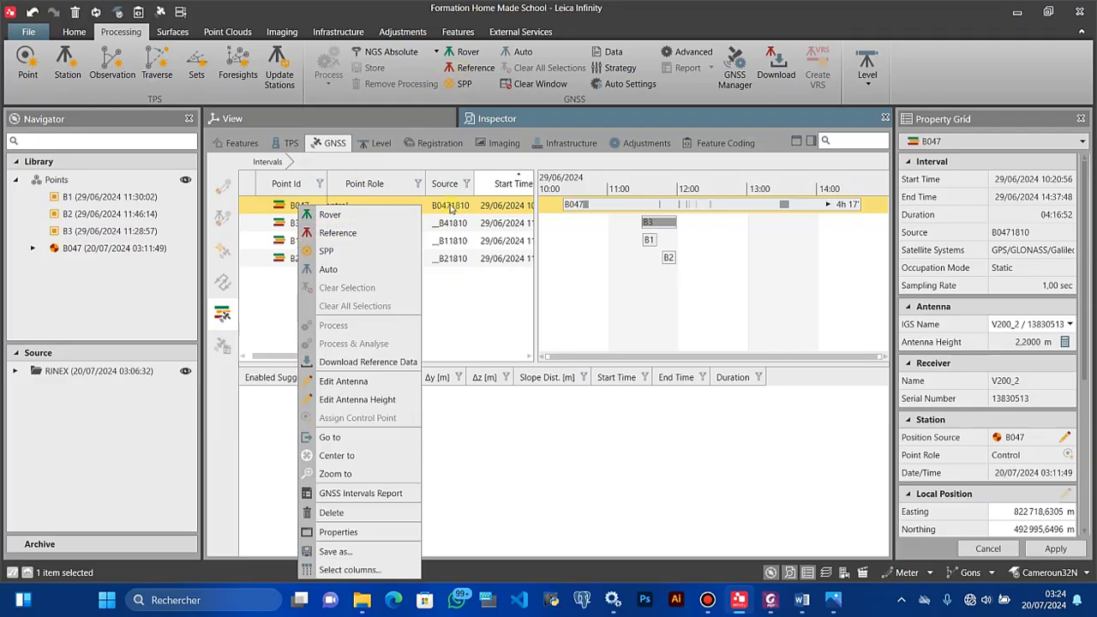
{"action": "left_click", "coordinate": [477, 341]}
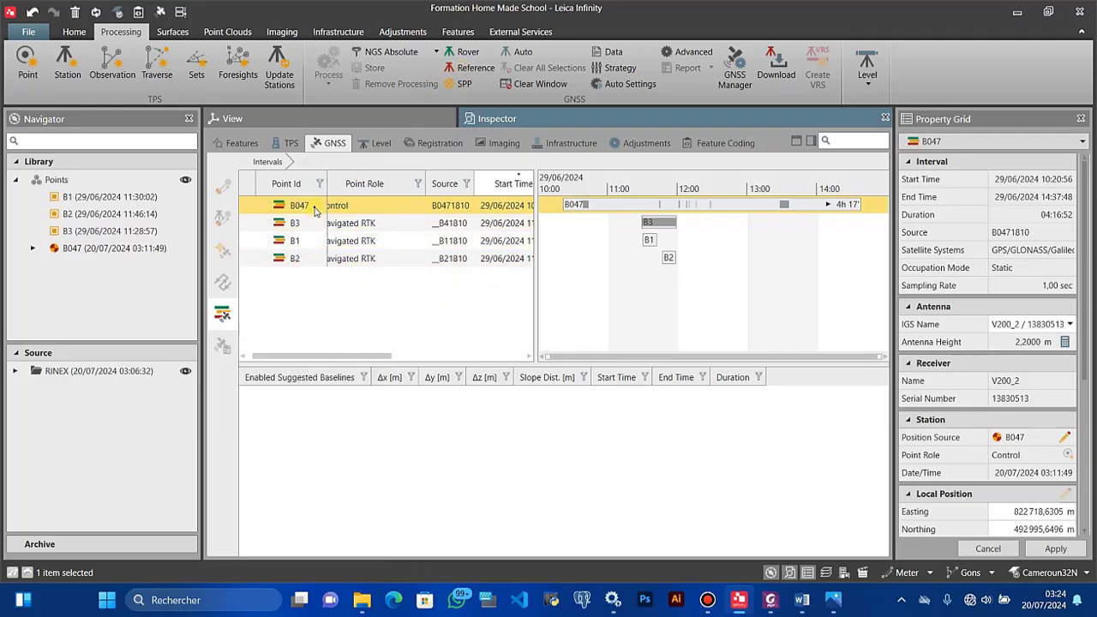
{"action": "right_click", "coordinate": [315, 211]}
{"action": "left_click", "coordinate": [341, 235]}
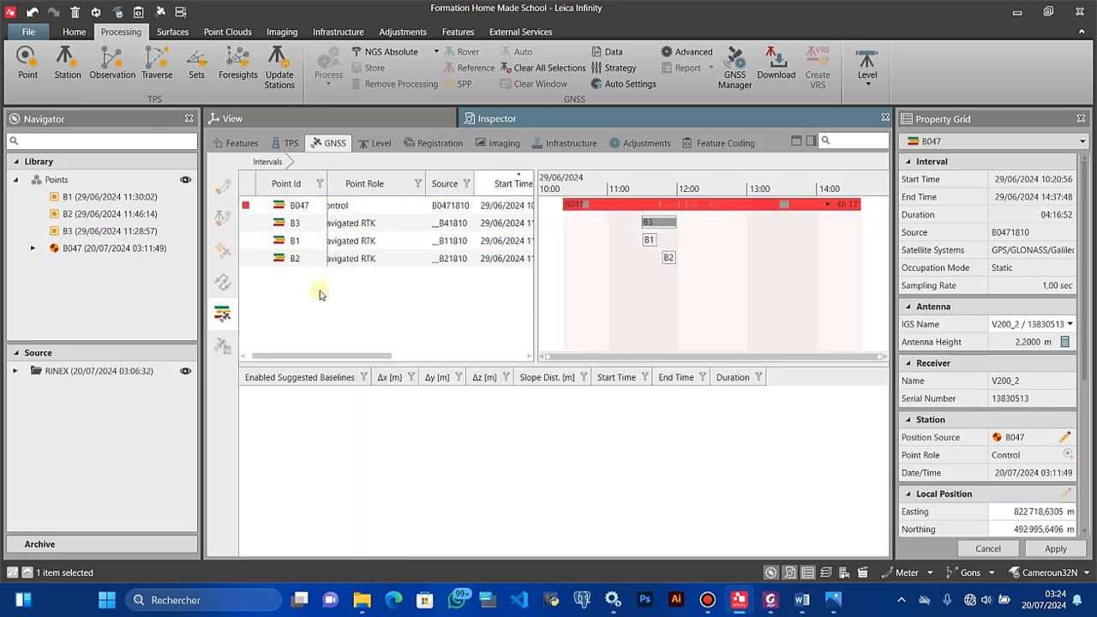
Assign the B3, B1 and B2 intervals together as rovers for GNSS processing
{"action": "left_click", "coordinate": [304, 223]}
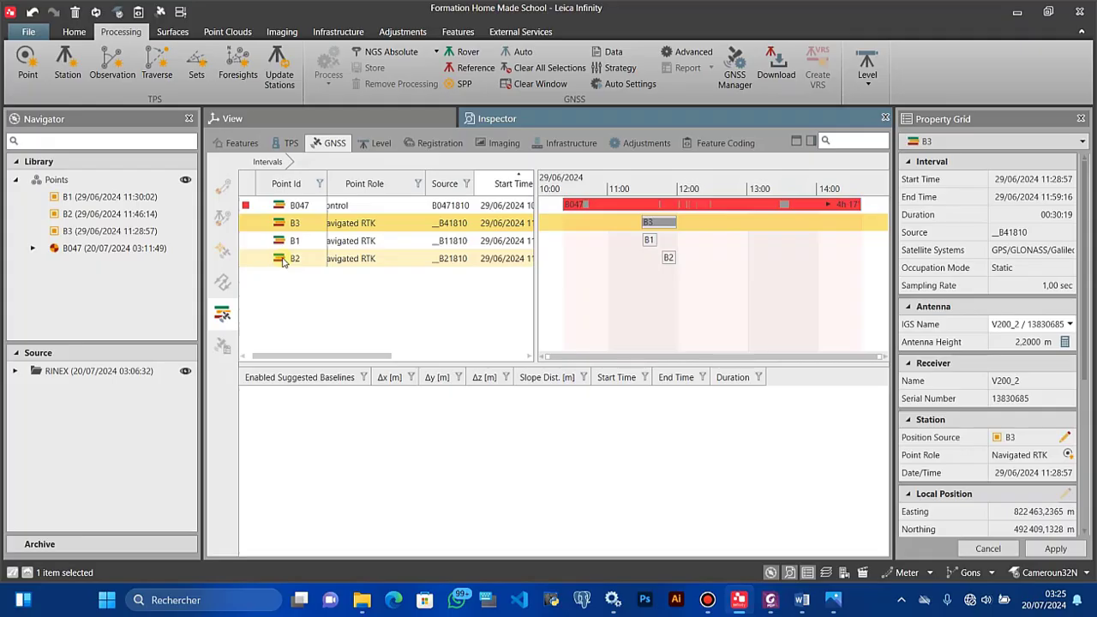
{"action": "left_click", "coordinate": [284, 262], "text": "shift"}
{"action": "right_click", "coordinate": [284, 262]}
{"action": "left_click", "coordinate": [311, 271]}
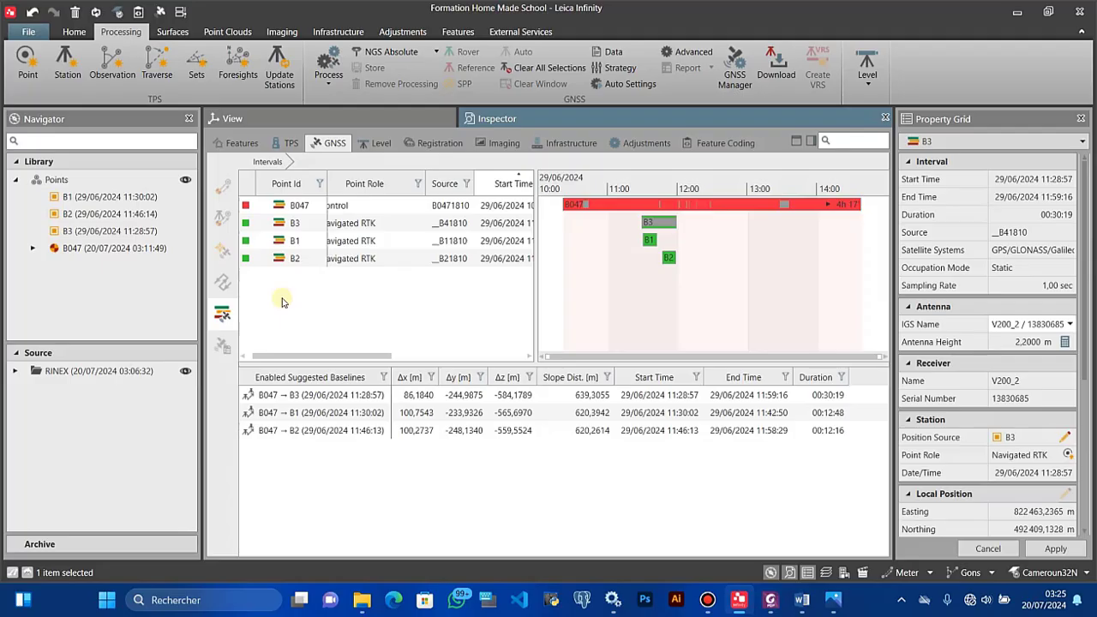
Display the graphical view and examine the suggested baselines running from B047 to B1, B2 and B3
{"action": "left_click", "coordinate": [313, 118]}
{"action": "scroll", "coordinate": [429, 451], "scroll_direction": "down", "scroll_amount": 2}
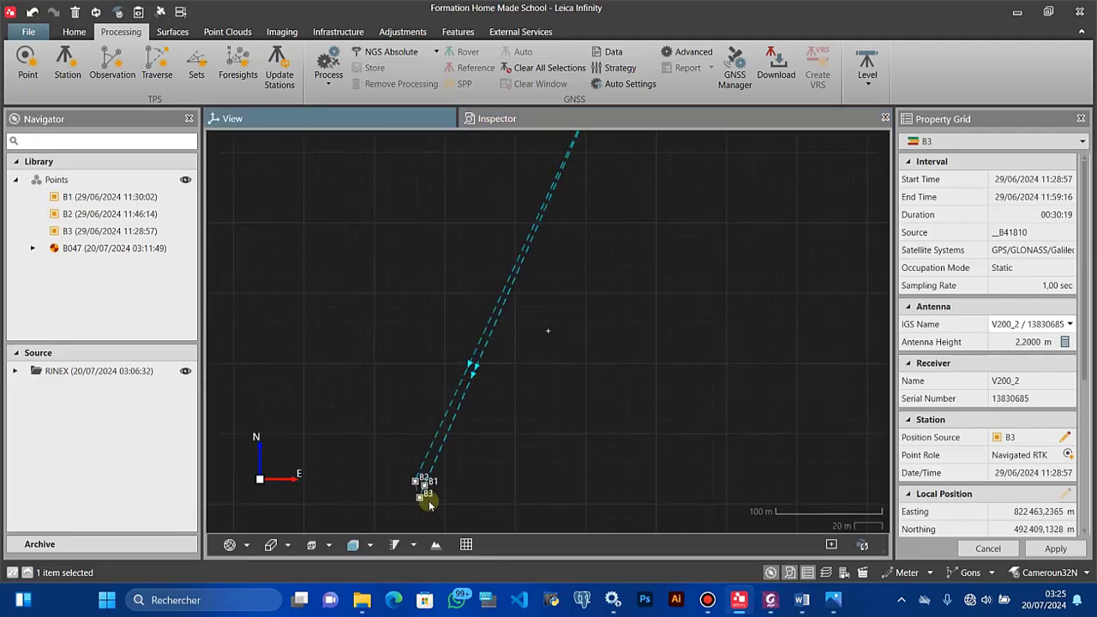
{"action": "scroll", "coordinate": [434, 418], "scroll_direction": "up", "scroll_amount": 6}
{"action": "scroll", "coordinate": [434, 418], "scroll_direction": "down", "scroll_amount": 5}
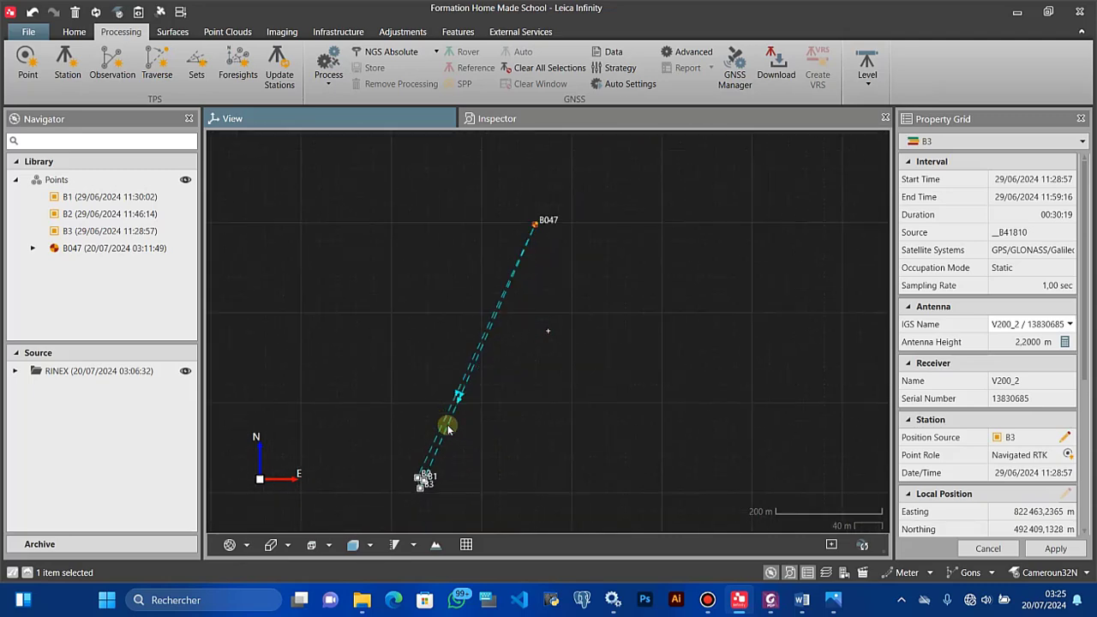
{"action": "scroll", "coordinate": [438, 534], "scroll_direction": "up", "scroll_amount": 3}
{"action": "scroll", "coordinate": [377, 395], "scroll_direction": "up", "scroll_amount": 5}
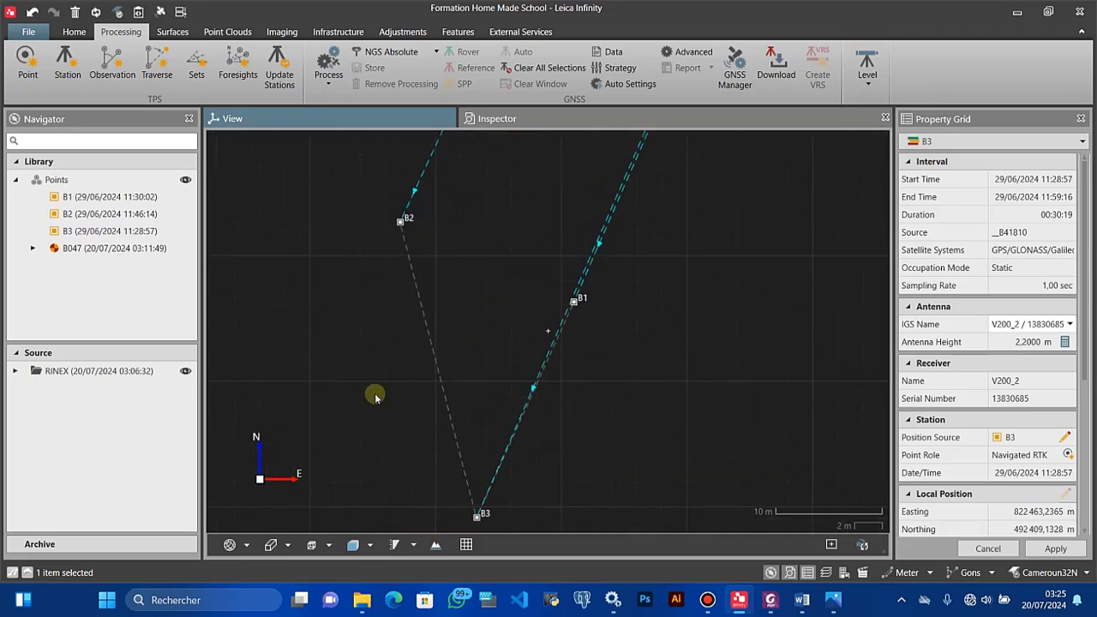
{"action": "scroll", "coordinate": [385, 396], "scroll_direction": "down", "scroll_amount": 2}
{"action": "scroll", "coordinate": [417, 312], "scroll_direction": "down", "scroll_amount": 1}
{"action": "scroll", "coordinate": [436, 448], "scroll_direction": "up", "scroll_amount": 4}
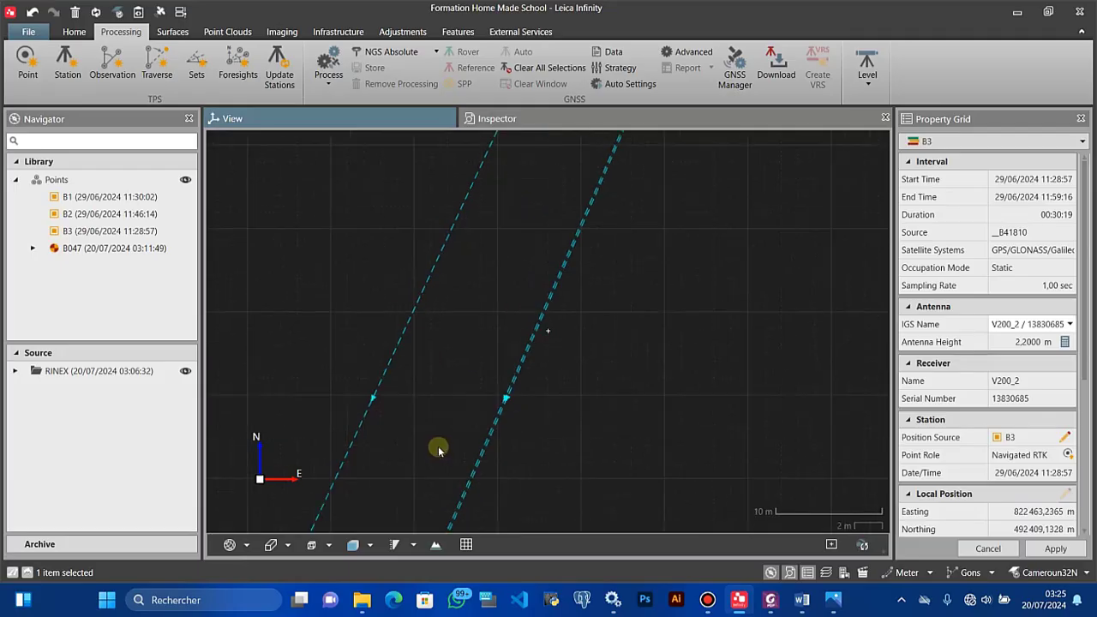
{"action": "scroll", "coordinate": [391, 392], "scroll_direction": "down", "scroll_amount": 3}
Examine close up the lines that run between B3 and B1 in the graphical view
{"action": "scroll", "coordinate": [355, 374], "scroll_direction": "up", "scroll_amount": 4}
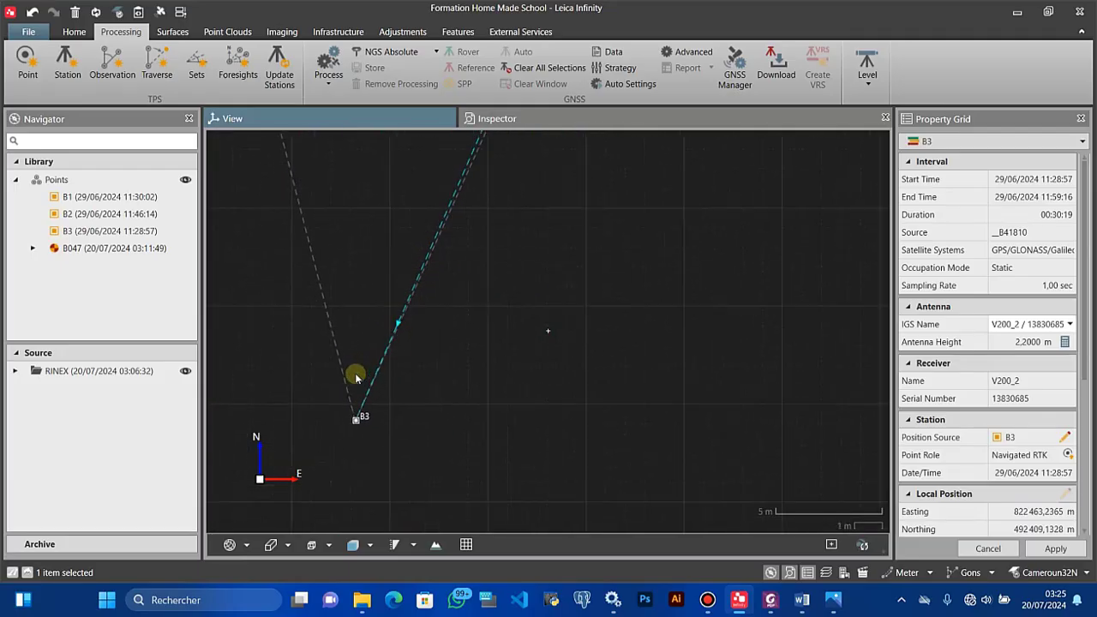
{"action": "scroll", "coordinate": [364, 400], "scroll_direction": "up", "scroll_amount": 2}
{"action": "left_click_drag", "start_coordinate": [361, 365], "coordinate": [333, 522]}
{"action": "left_click_drag", "start_coordinate": [435, 310], "coordinate": [391, 442]}
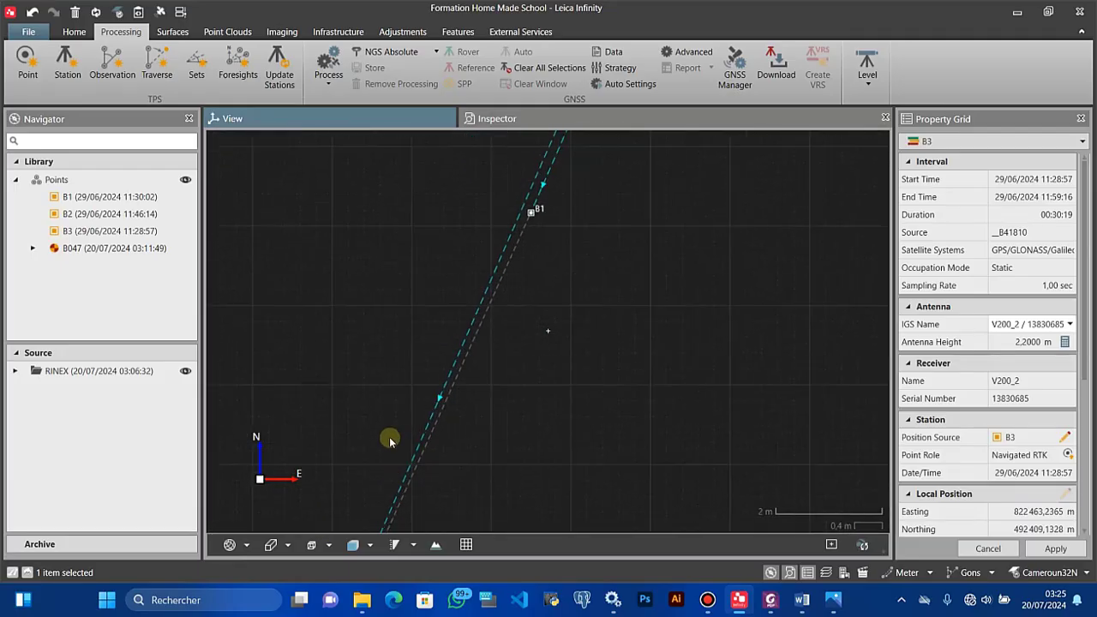
{"action": "left_click_drag", "start_coordinate": [449, 240], "coordinate": [427, 378]}
{"action": "scroll", "coordinate": [443, 335], "scroll_direction": "down", "scroll_amount": 4}
{"action": "mouse_move", "coordinate": [394, 471]}
{"action": "left_mouse_down"}
{"action": "mouse_move", "coordinate": [446, 355]}
{"action": "mouse_move", "coordinate": [386, 471]}
{"action": "left_mouse_up"}
{"action": "scroll", "coordinate": [446, 355], "scroll_direction": "up", "scroll_amount": 2}
{"action": "scroll", "coordinate": [436, 406], "scroll_direction": "down", "scroll_amount": 1}
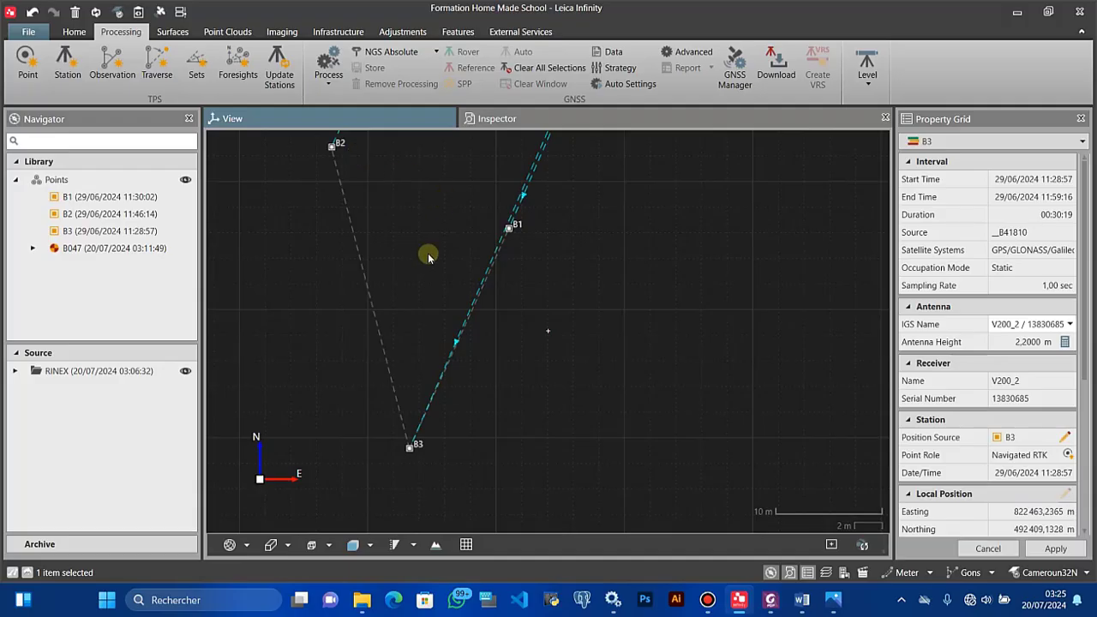
Compare the B047 baselines with the grey dashed connections among B1, B2 and B3 in the graphical view
{"action": "scroll", "coordinate": [428, 409], "scroll_direction": "down", "scroll_amount": 6}
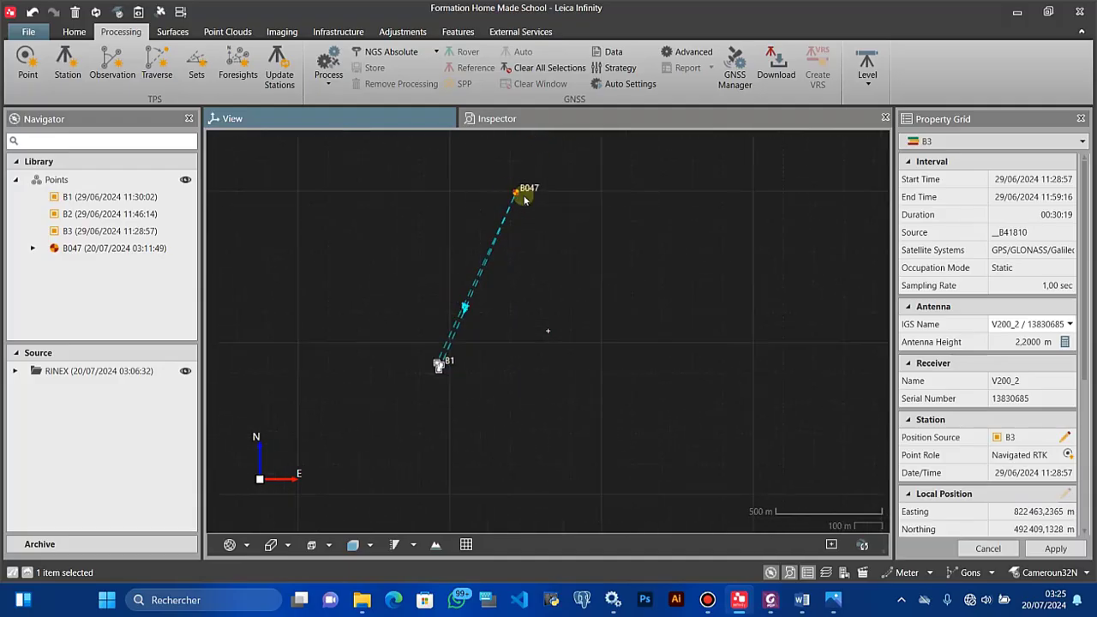
{"action": "scroll", "coordinate": [395, 378], "scroll_direction": "up", "scroll_amount": 6}
{"action": "scroll", "coordinate": [490, 408], "scroll_direction": "down", "scroll_amount": 4}
{"action": "scroll", "coordinate": [515, 381], "scroll_direction": "up", "scroll_amount": 8}
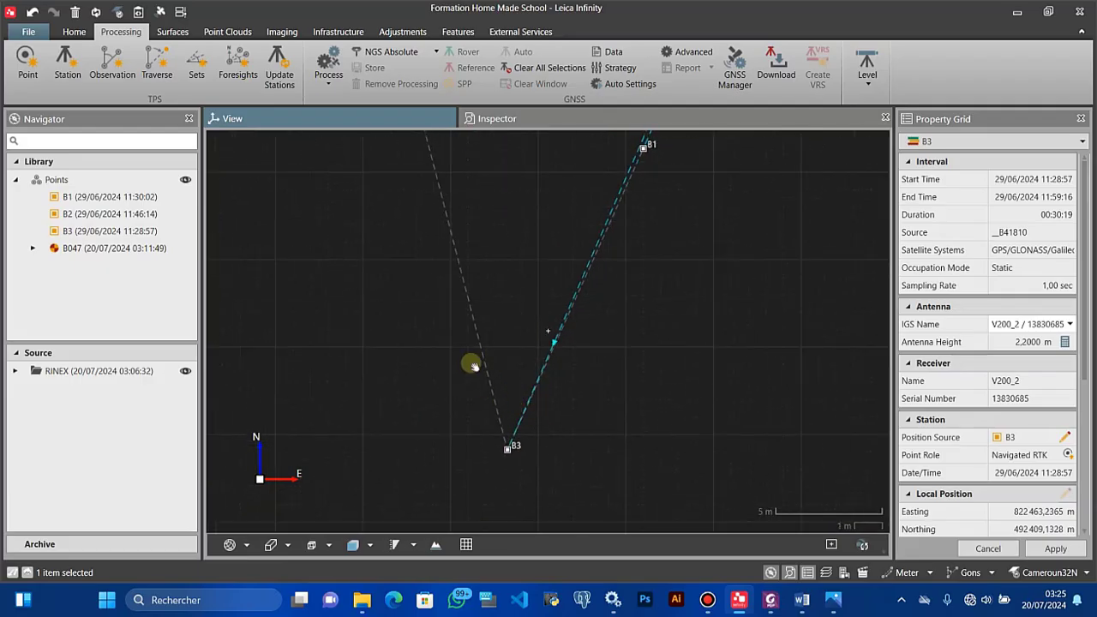
{"action": "left_click_drag", "start_coordinate": [473, 367], "coordinate": [417, 450]}
{"action": "scroll", "coordinate": [414, 386], "scroll_direction": "down", "scroll_amount": 3}
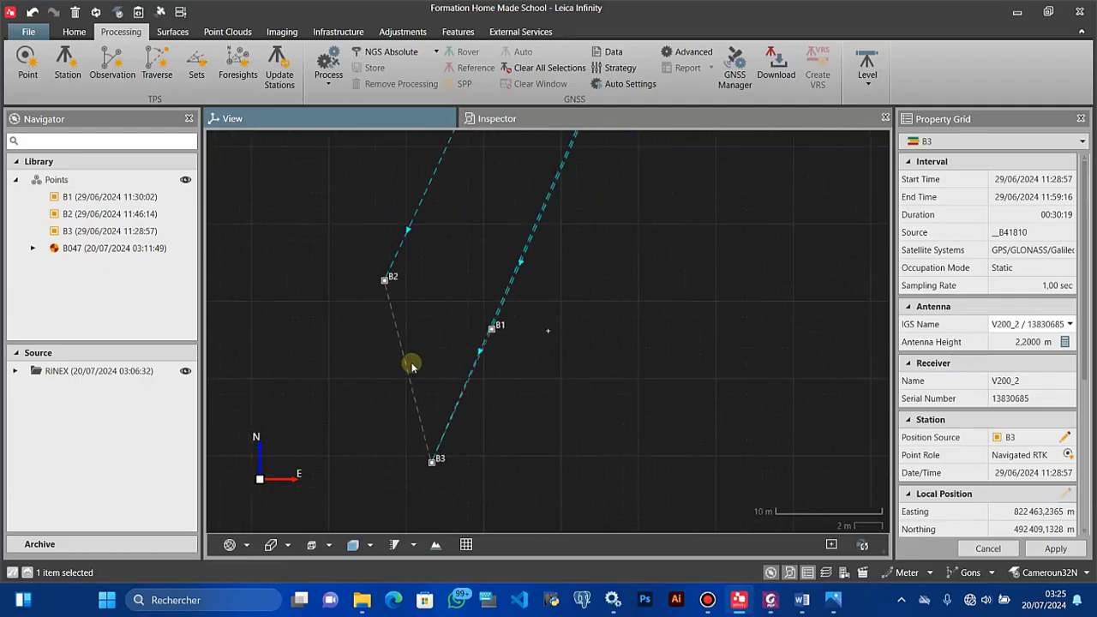
{"action": "scroll", "coordinate": [421, 404], "scroll_direction": "up", "scroll_amount": 2}
{"action": "scroll", "coordinate": [420, 397], "scroll_direction": "down", "scroll_amount": 1}
{"action": "scroll", "coordinate": [420, 397], "scroll_direction": "down", "scroll_amount": 1}
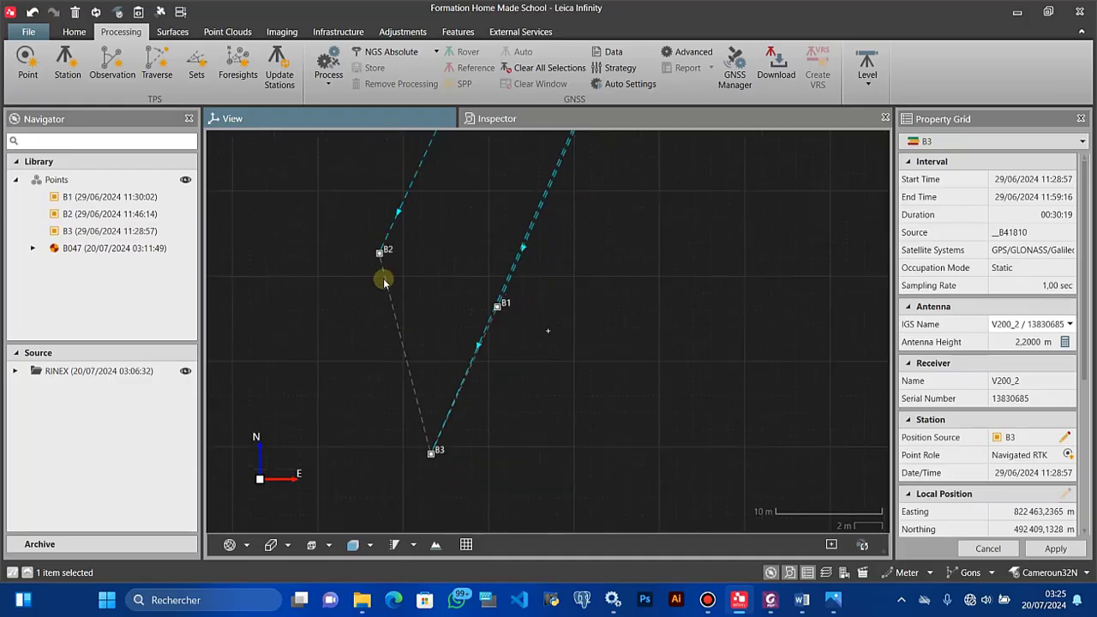
{"action": "left_click_drag", "start_coordinate": [387, 301], "coordinate": [321, 464]}
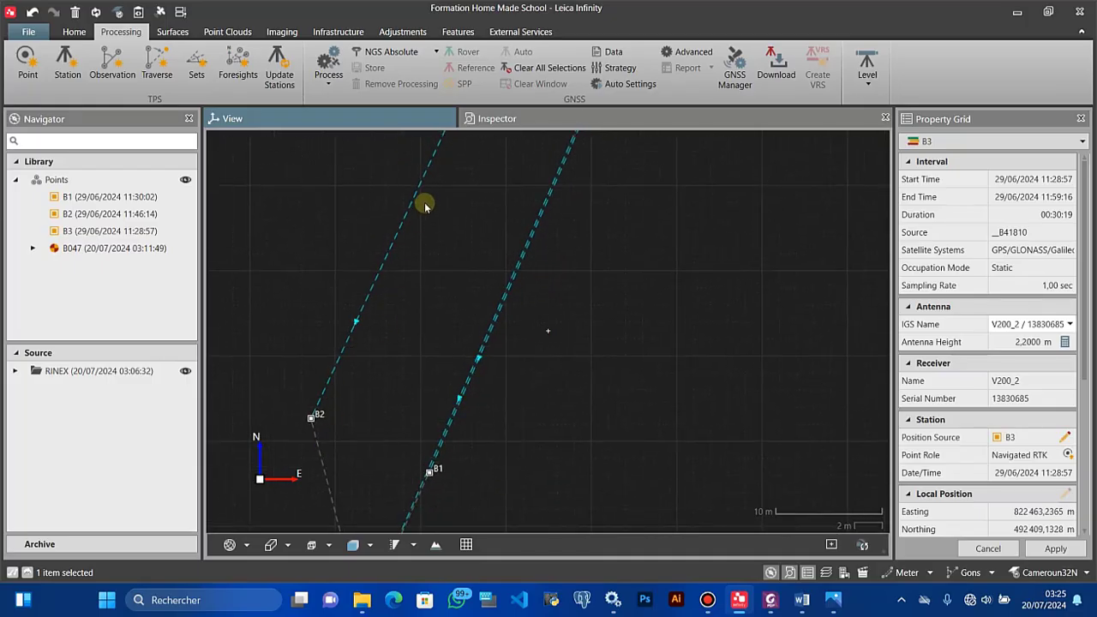
{"action": "scroll", "coordinate": [383, 339], "scroll_direction": "down", "scroll_amount": 3}
{"action": "left_click_drag", "start_coordinate": [389, 412], "coordinate": [380, 380]}
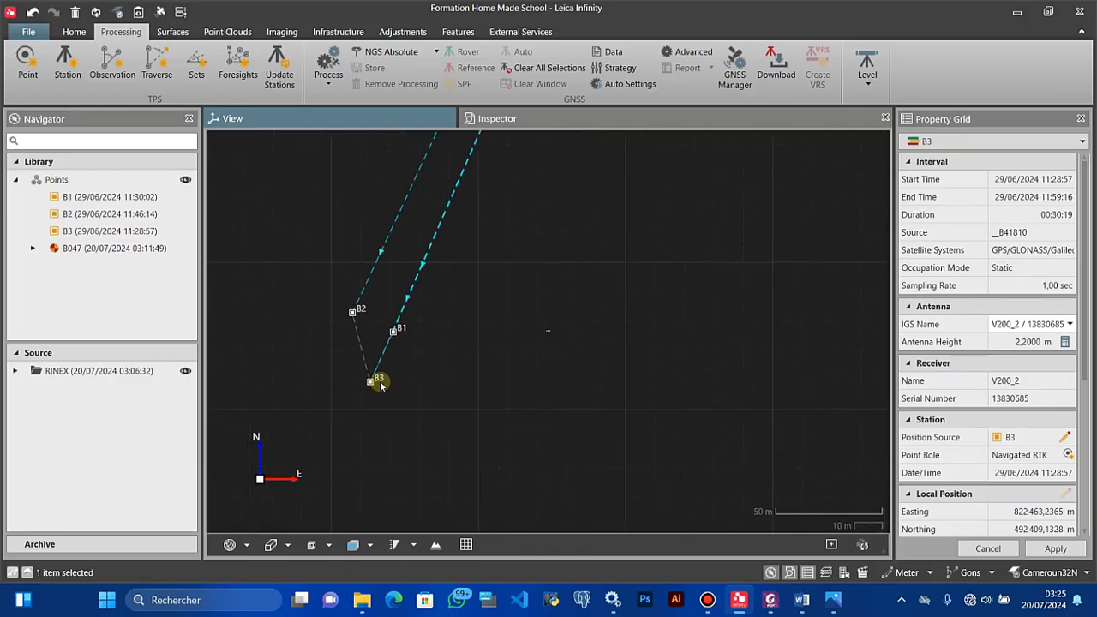
{"action": "scroll", "coordinate": [386, 341], "scroll_direction": "up", "scroll_amount": 3}
{"action": "left_click_drag", "start_coordinate": [387, 323], "coordinate": [546, 396]}
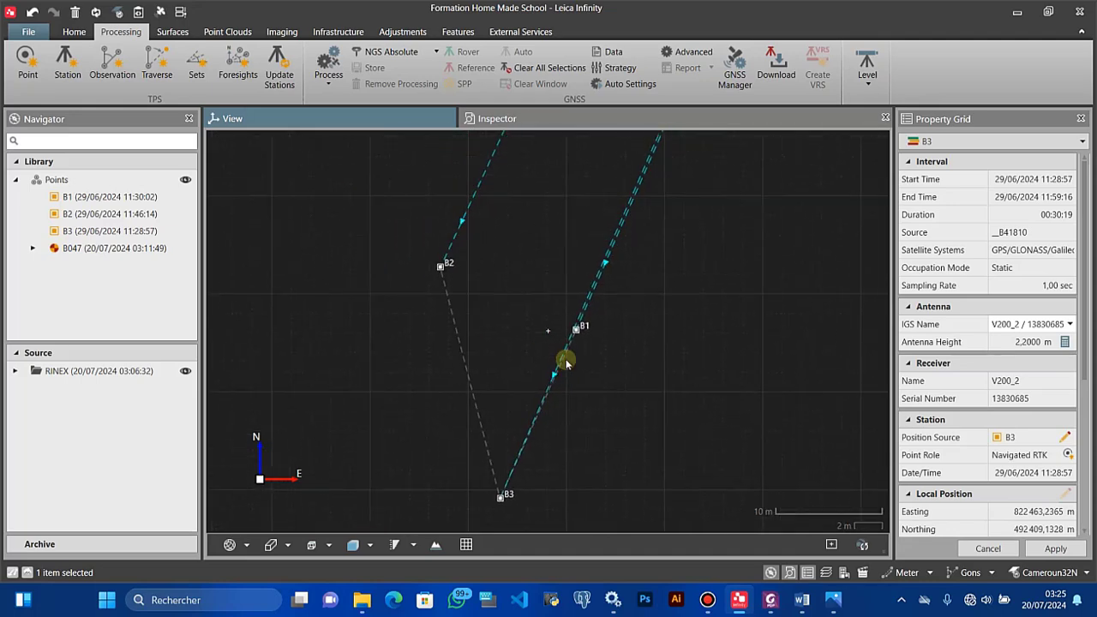
{"action": "scroll", "coordinate": [543, 353], "scroll_direction": "up", "scroll_amount": 2}
{"action": "scroll", "coordinate": [616, 344], "scroll_direction": "down", "scroll_amount": 2}
{"action": "left_click_drag", "start_coordinate": [626, 259], "coordinate": [471, 252]}
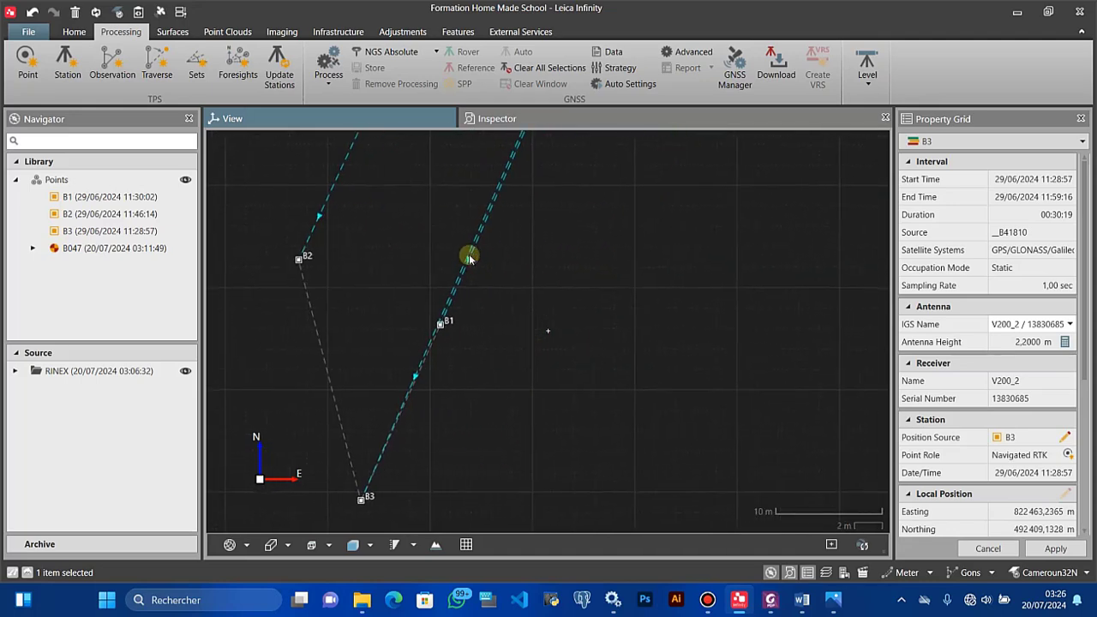
{"action": "scroll", "coordinate": [424, 416], "scroll_direction": "up", "scroll_amount": 2}
{"action": "scroll", "coordinate": [415, 395], "scroll_direction": "down", "scroll_amount": 2}
{"action": "left_click_drag", "start_coordinate": [375, 257], "coordinate": [385, 340]}
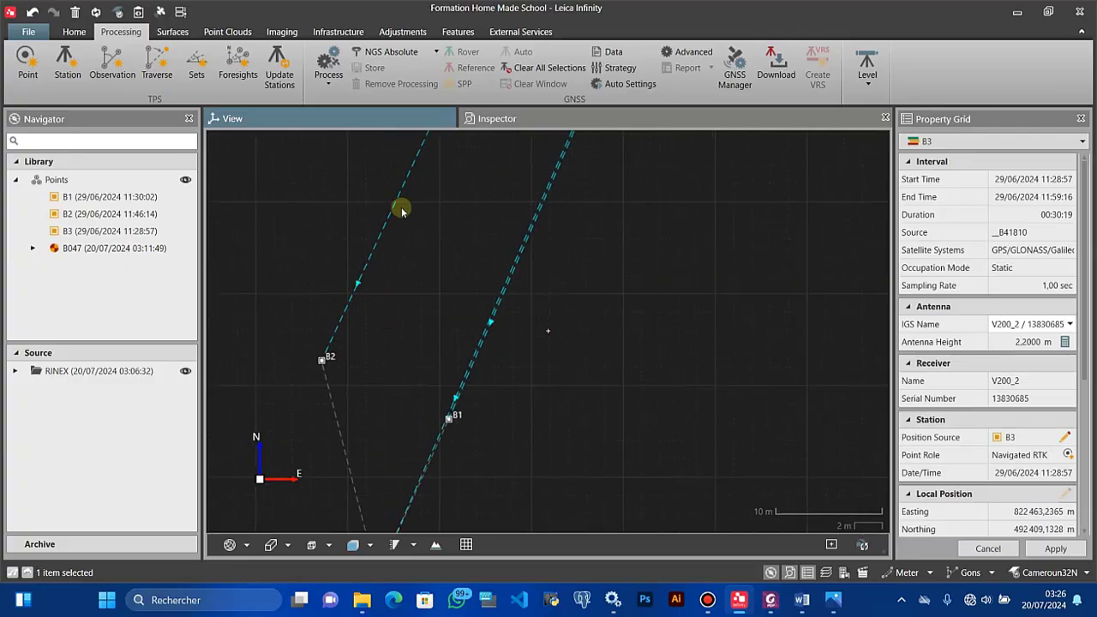
Examine close up how the baselines and the grey connections meet at B1, B2 and B3 in the graphical view
{"action": "scroll", "coordinate": [338, 341], "scroll_direction": "down", "scroll_amount": 2}
{"action": "scroll", "coordinate": [360, 314], "scroll_direction": "down", "scroll_amount": 1}
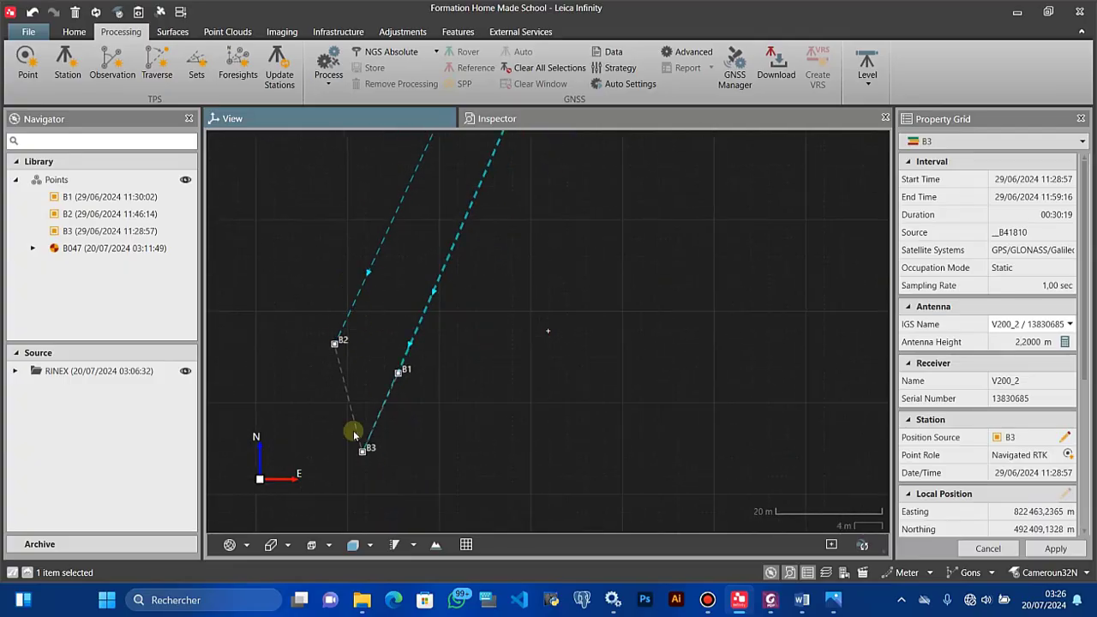
{"action": "scroll", "coordinate": [365, 457], "scroll_direction": "up", "scroll_amount": 4}
{"action": "left_click_drag", "start_coordinate": [372, 418], "coordinate": [410, 577]}
{"action": "scroll", "coordinate": [434, 407], "scroll_direction": "down", "scroll_amount": 1}
{"action": "left_click_drag", "start_coordinate": [437, 448], "coordinate": [439, 342]}
{"action": "scroll", "coordinate": [434, 439], "scroll_direction": "up", "scroll_amount": 1}
{"action": "scroll", "coordinate": [430, 425], "scroll_direction": "down", "scroll_amount": 4}
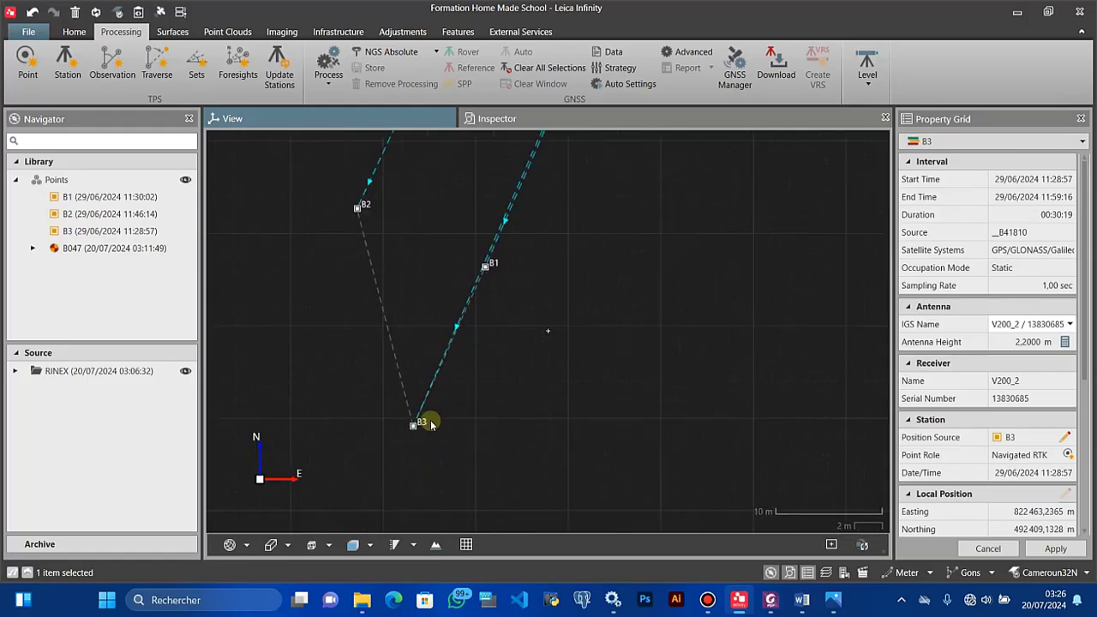
Return to the GNSS intervals and clear all reference and rover selections
{"action": "left_click", "coordinate": [491, 118]}
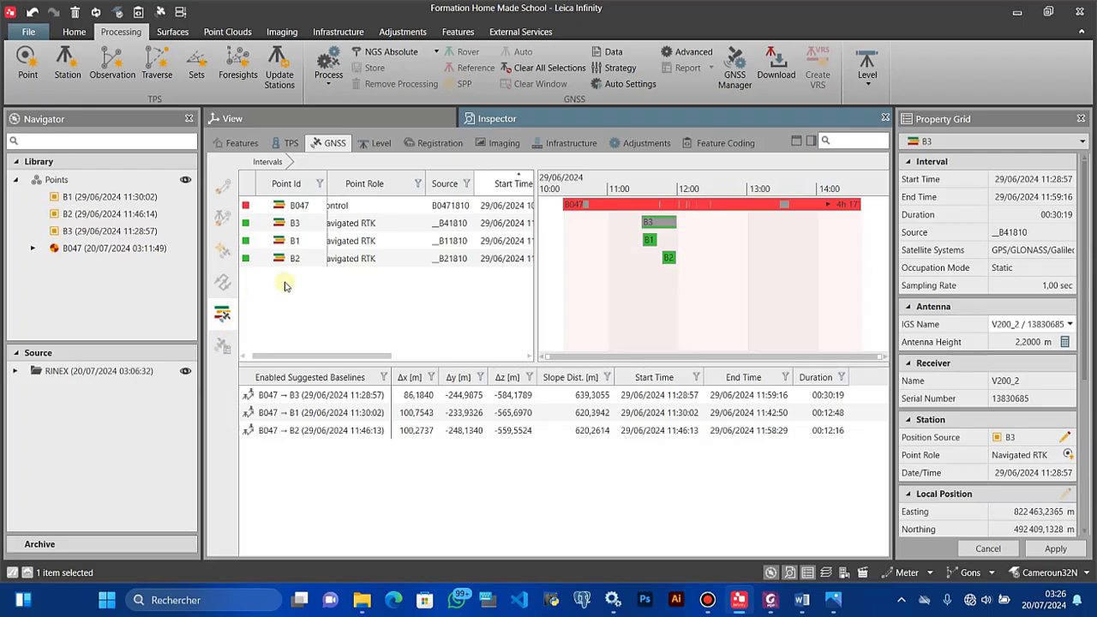
{"action": "left_click", "coordinate": [537, 70]}
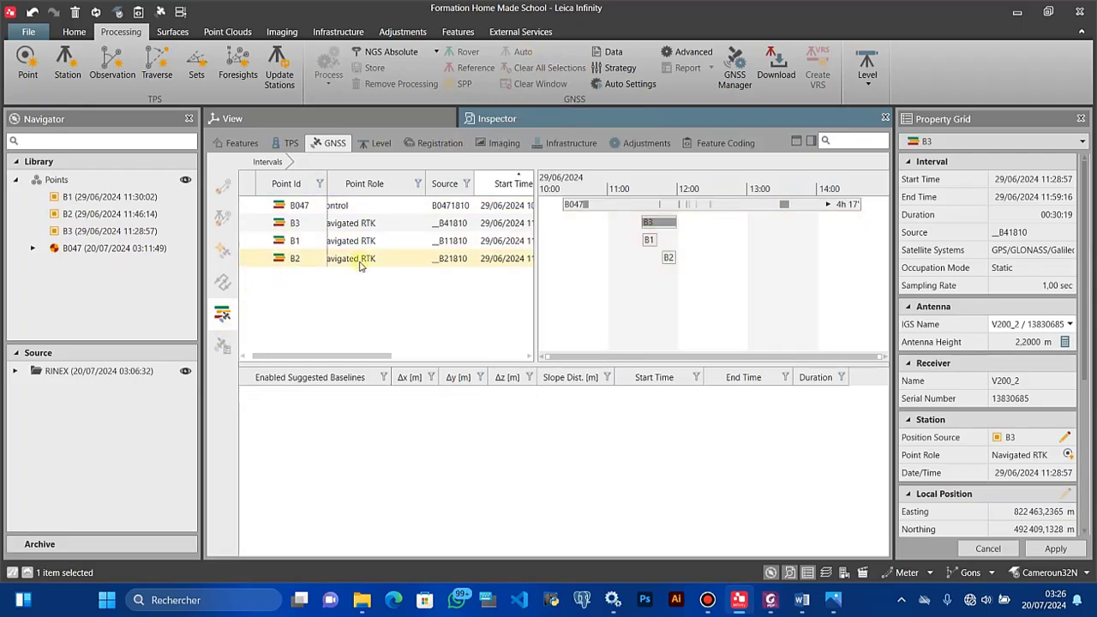
Assign the B3 interval as reference and the B1 and B2 intervals as rovers for GNSS processing
{"action": "left_click", "coordinate": [329, 226]}
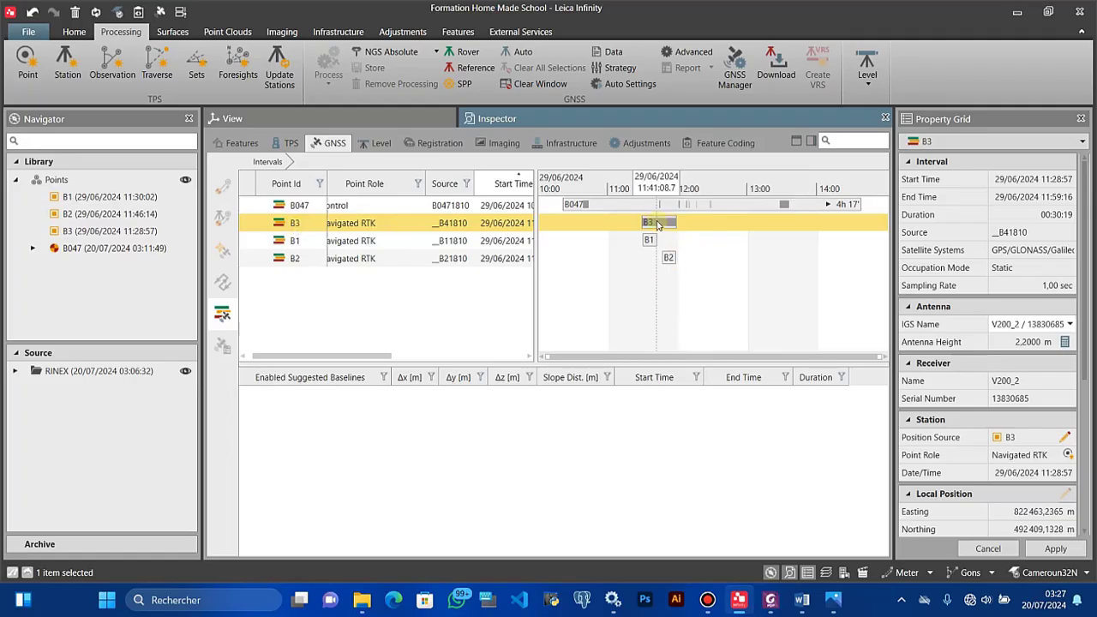
{"action": "mouse_move", "coordinate": [658, 225]}
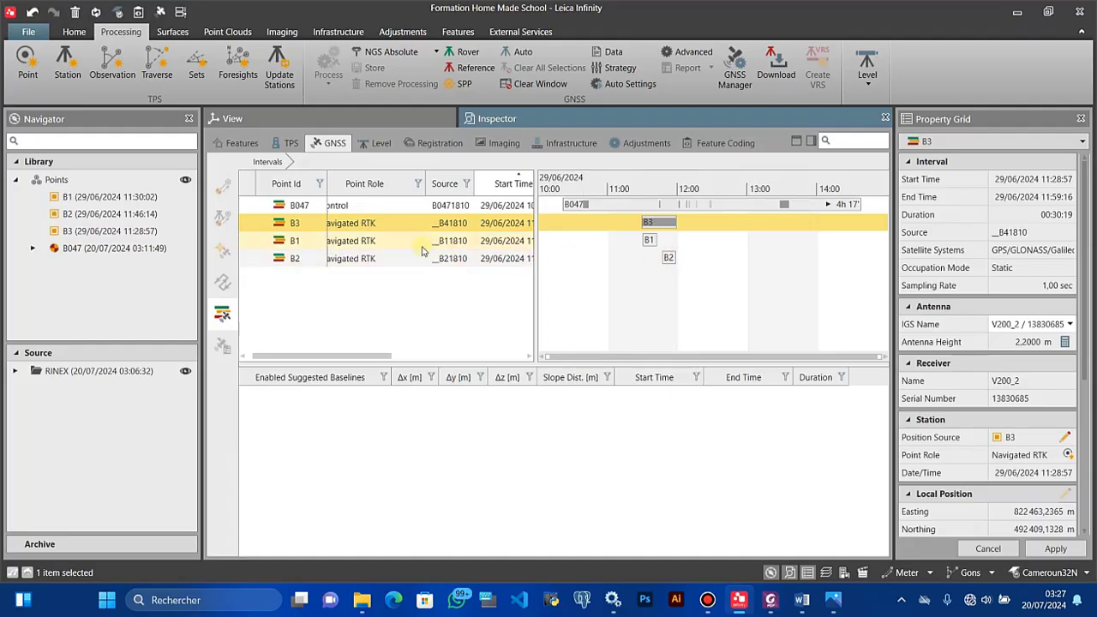
{"action": "right_click", "coordinate": [372, 224]}
{"action": "left_click", "coordinate": [372, 248]}
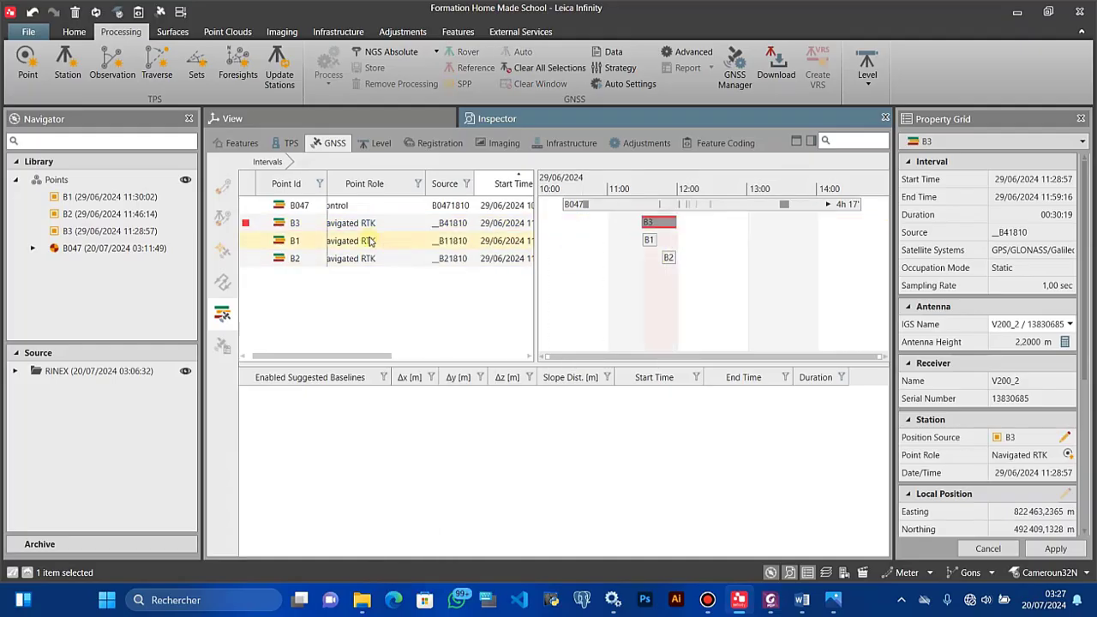
{"action": "left_click", "coordinate": [371, 241]}
{"action": "left_click", "coordinate": [364, 262], "text": "ctrl"}
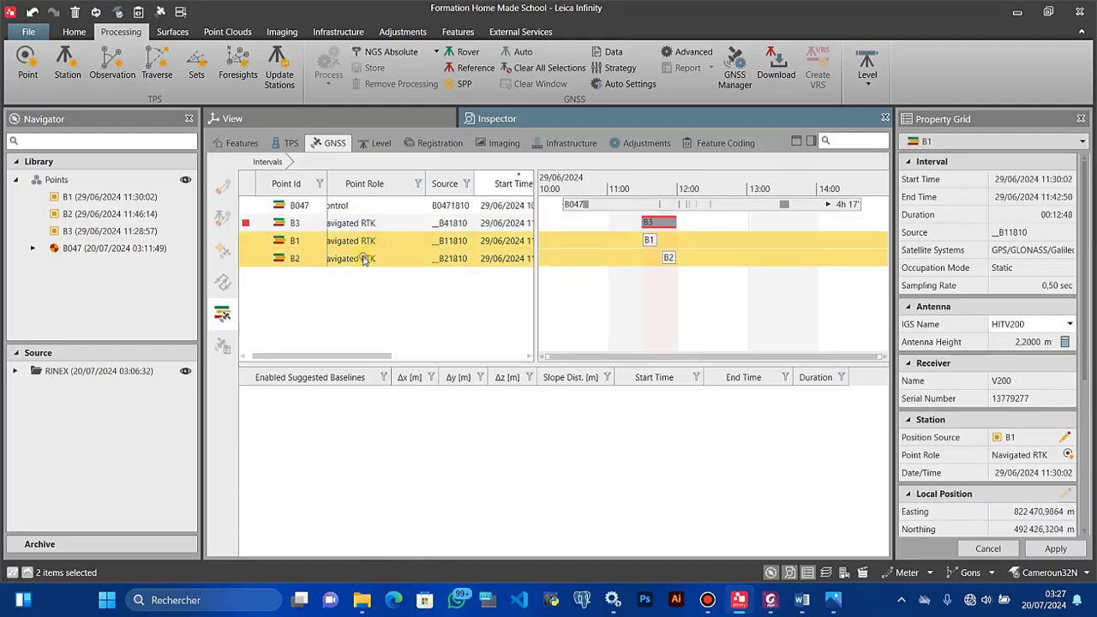
{"action": "right_click", "coordinate": [364, 260]}
{"action": "left_click", "coordinate": [368, 263]}
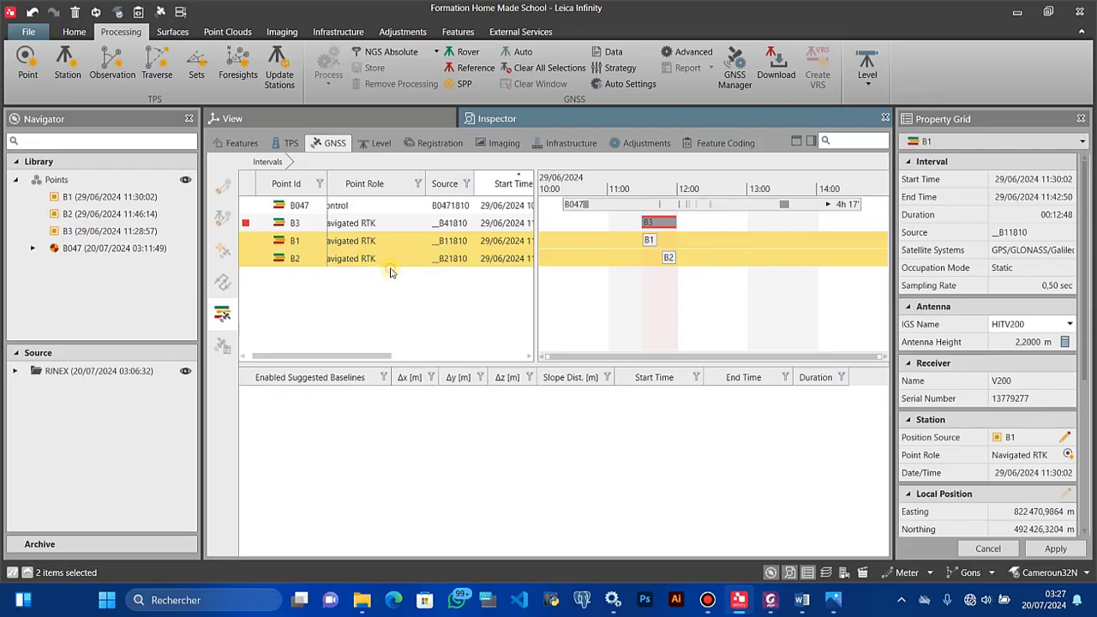
Display the graphical view and examine the suggested baselines running from B3 to B1 and B2
{"action": "left_click", "coordinate": [372, 122]}
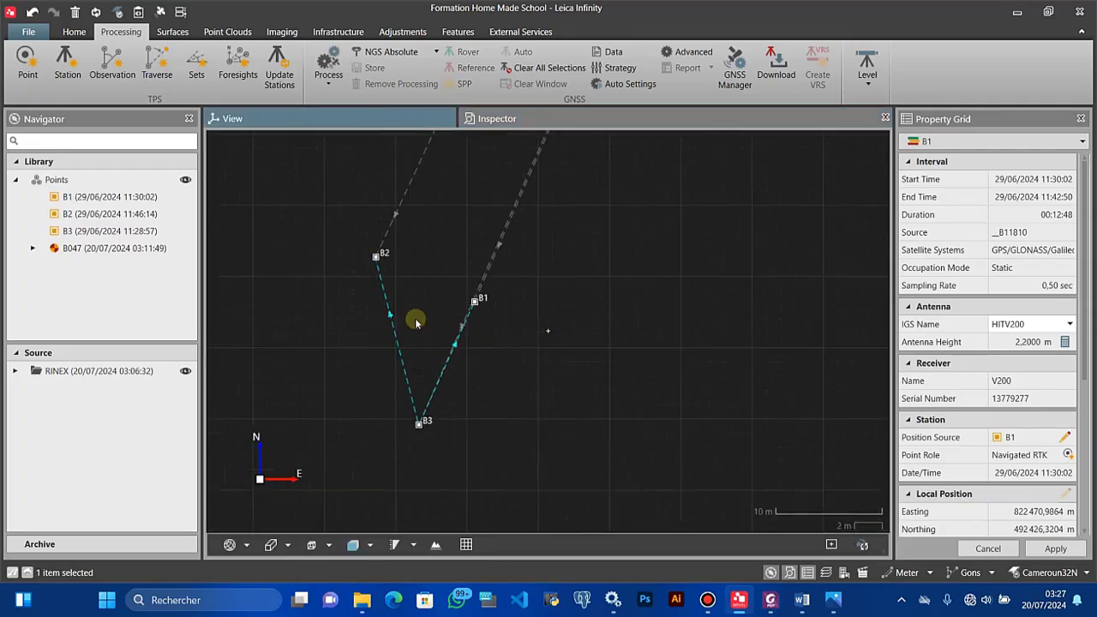
{"action": "scroll", "coordinate": [449, 301], "scroll_direction": "up", "scroll_amount": 2}
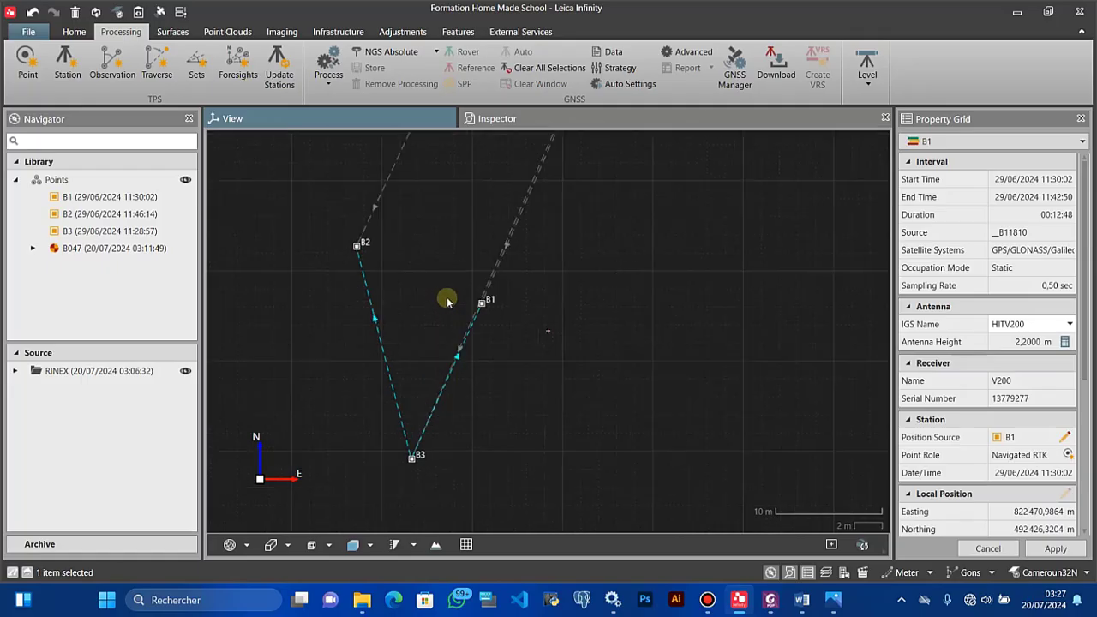
{"action": "left_click_drag", "start_coordinate": [449, 301], "coordinate": [515, 235]}
{"action": "scroll", "coordinate": [451, 370], "scroll_direction": "up", "scroll_amount": 1}
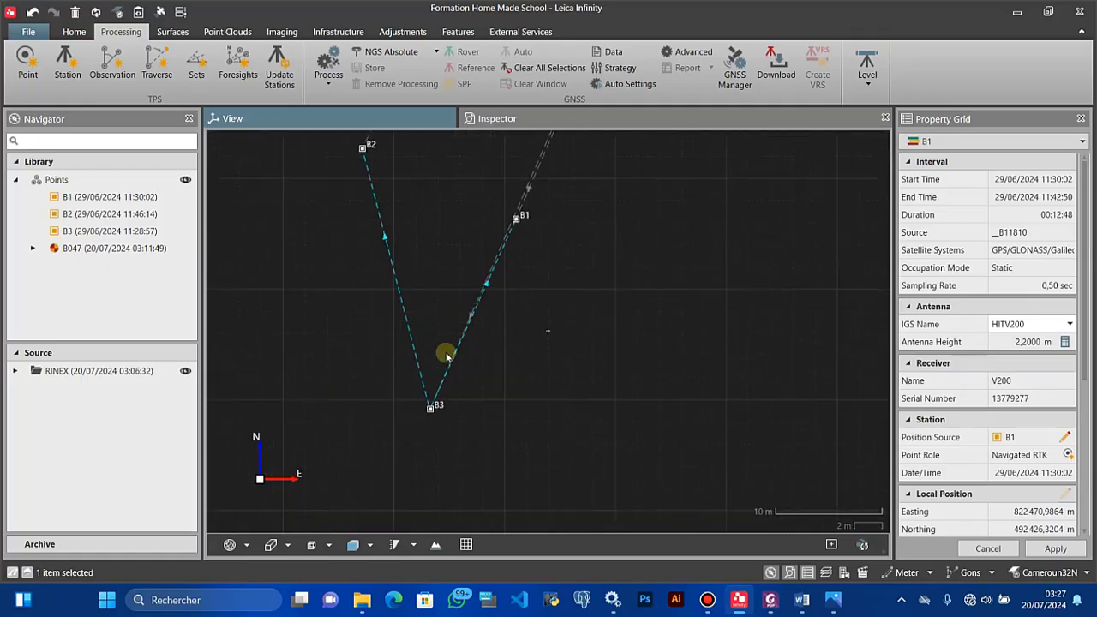
{"action": "left_click_drag", "start_coordinate": [448, 356], "coordinate": [475, 475]}
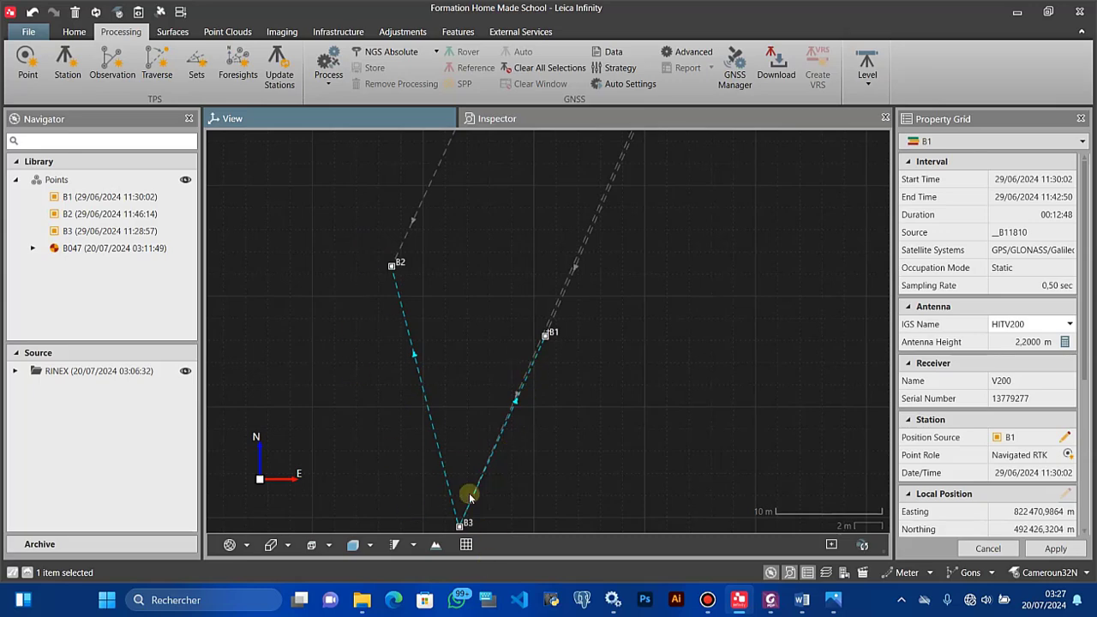
{"action": "scroll", "coordinate": [443, 409], "scroll_direction": "down", "scroll_amount": 1}
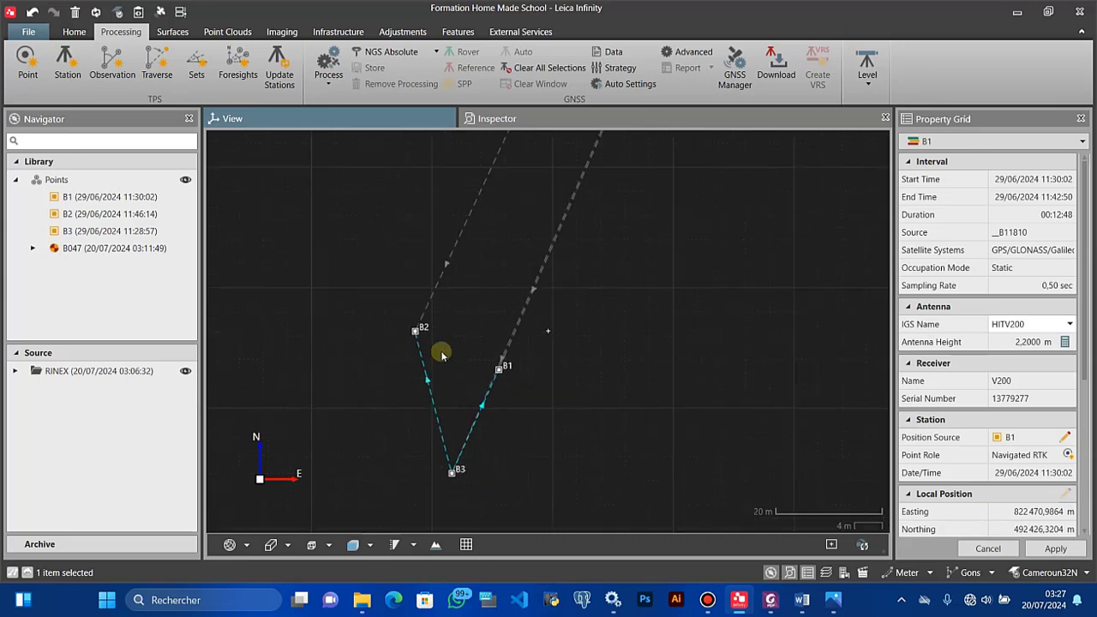
Check the B3 baselines in the interval list, and compare them with the grey connections up to B047 in the graphical view
{"action": "left_click", "coordinate": [539, 127]}
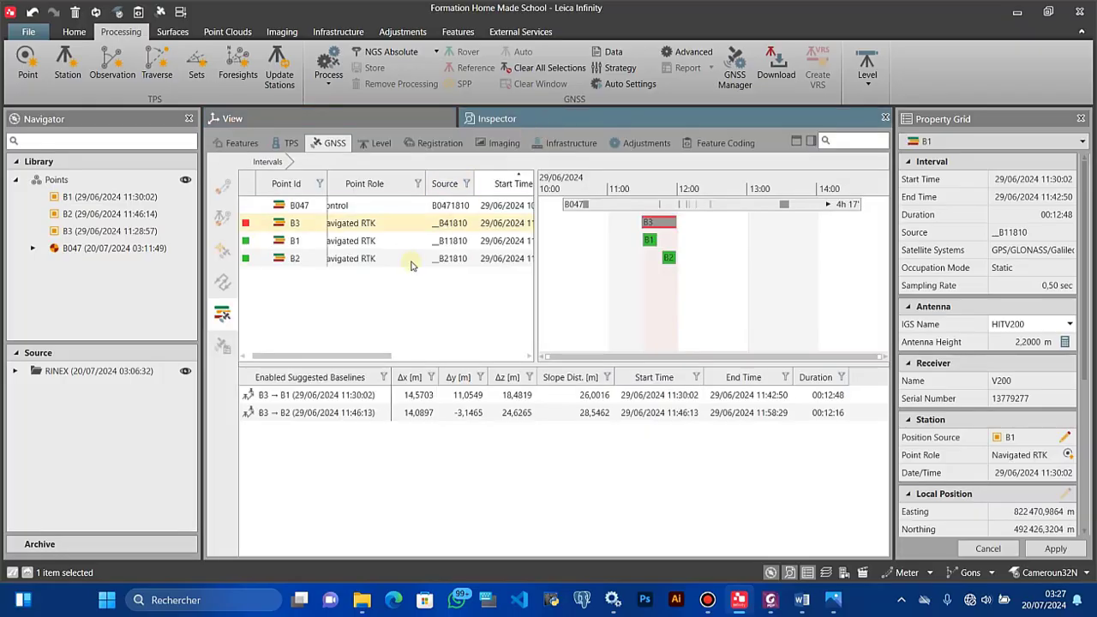
{"action": "left_click", "coordinate": [399, 122]}
{"action": "scroll", "coordinate": [469, 454], "scroll_direction": "up", "scroll_amount": 1}
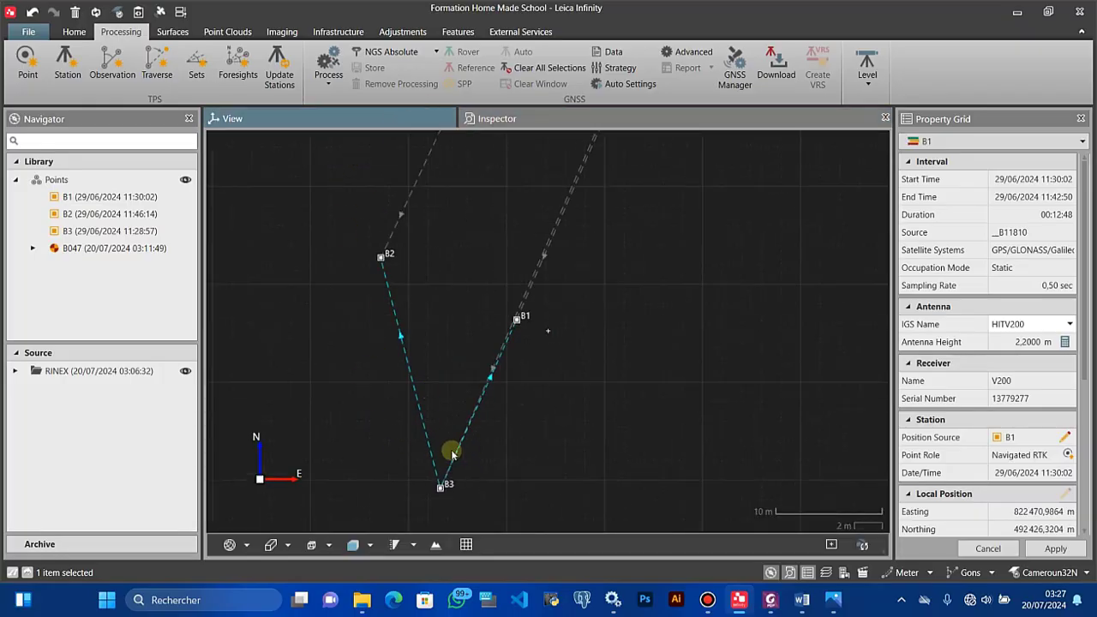
{"action": "scroll", "coordinate": [448, 448], "scroll_direction": "down", "scroll_amount": 2}
{"action": "scroll", "coordinate": [446, 369], "scroll_direction": "down", "scroll_amount": 2}
{"action": "scroll", "coordinate": [380, 466], "scroll_direction": "down", "scroll_amount": 2}
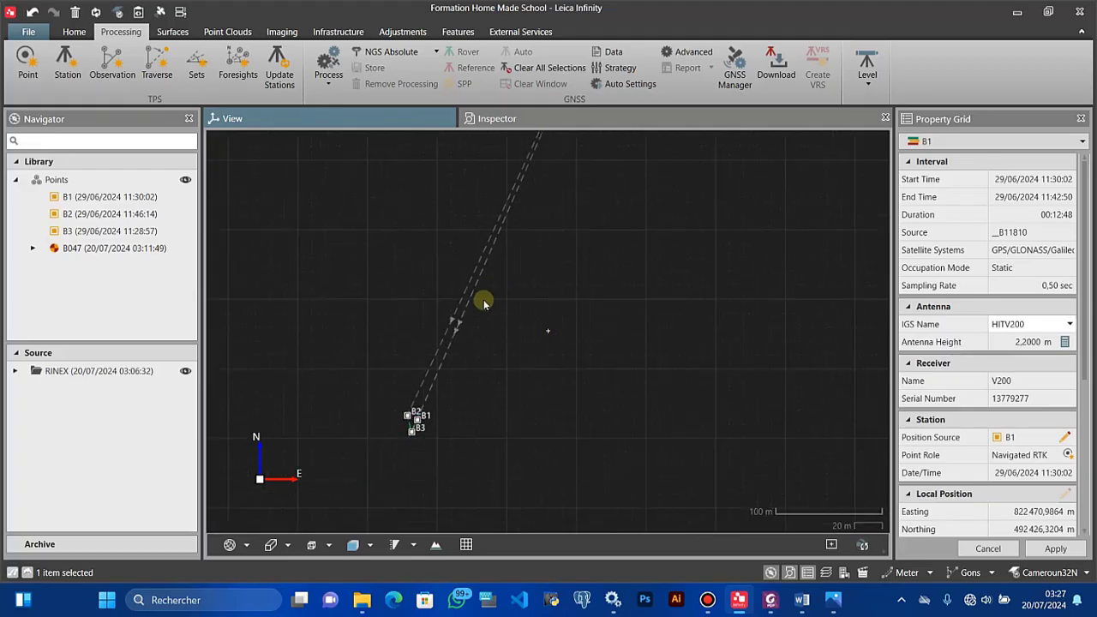
{"action": "scroll", "coordinate": [480, 318], "scroll_direction": "down", "scroll_amount": 2}
{"action": "scroll", "coordinate": [449, 387], "scroll_direction": "up", "scroll_amount": 3}
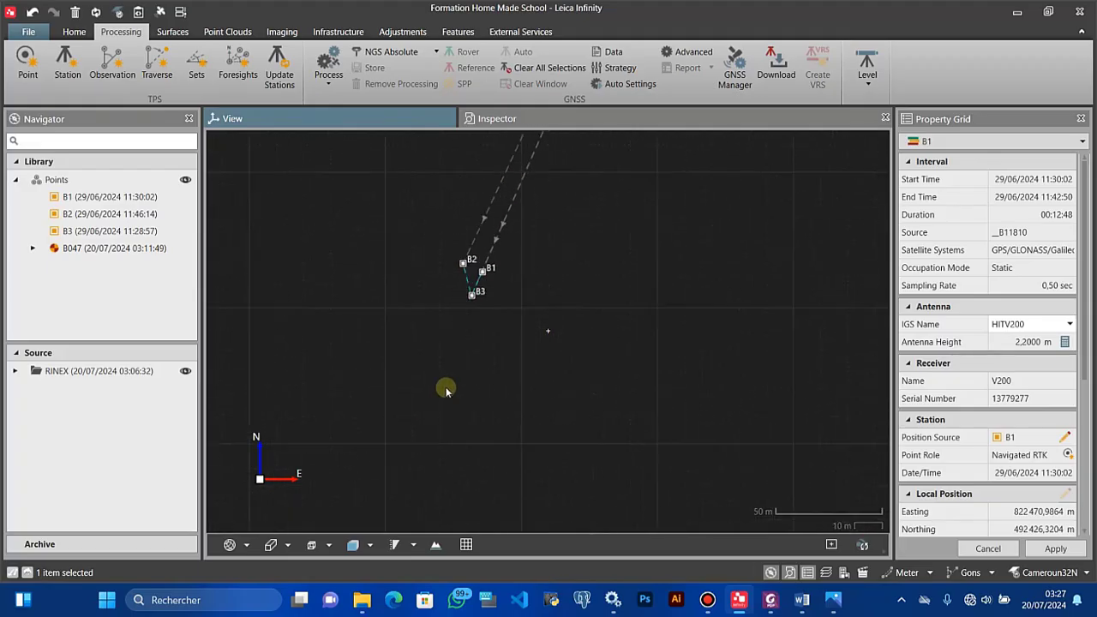
{"action": "left_click_drag", "start_coordinate": [481, 270], "coordinate": [399, 417]}
{"action": "scroll", "coordinate": [549, 201], "scroll_direction": "down", "scroll_amount": 4}
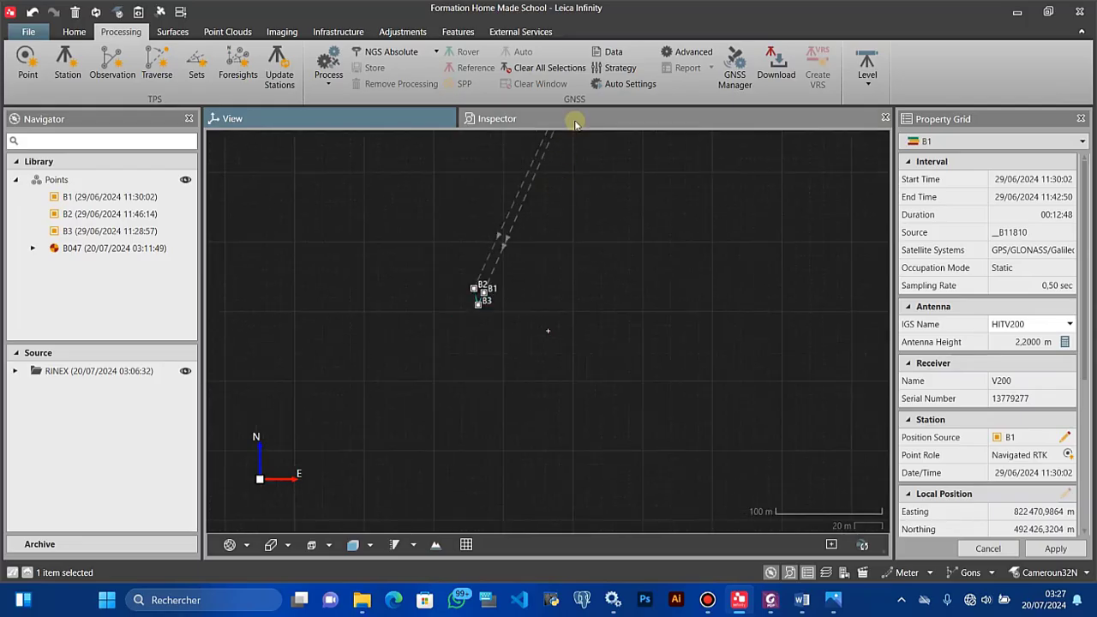
{"action": "left_click_drag", "start_coordinate": [572, 135], "coordinate": [478, 305]}
{"action": "scroll", "coordinate": [470, 274], "scroll_direction": "down", "scroll_amount": 2}
{"action": "scroll", "coordinate": [485, 270], "scroll_direction": "up", "scroll_amount": 2}
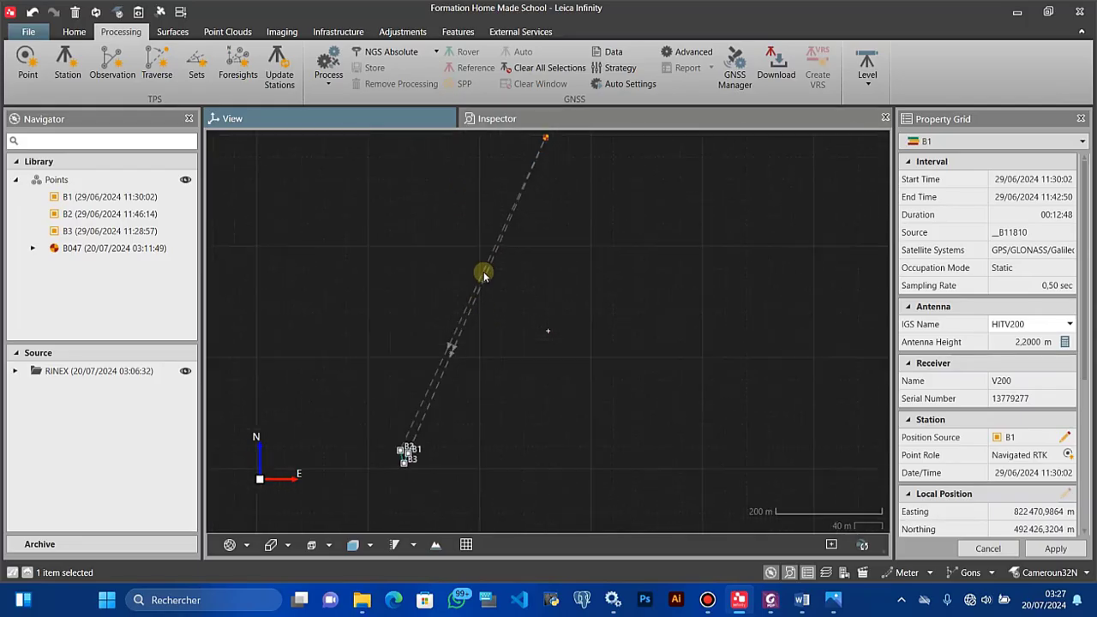
Clear the reference and rover roles from the B3, B1 and B2 intervals
{"action": "left_click", "coordinate": [493, 120]}
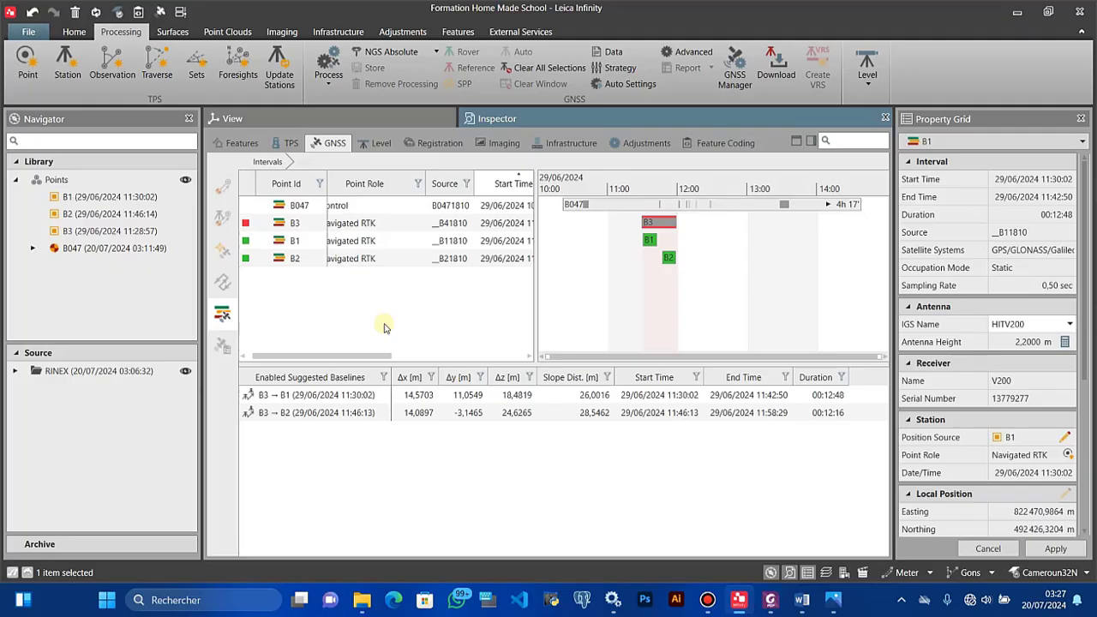
{"action": "left_click", "coordinate": [310, 224], "text": "shift"}
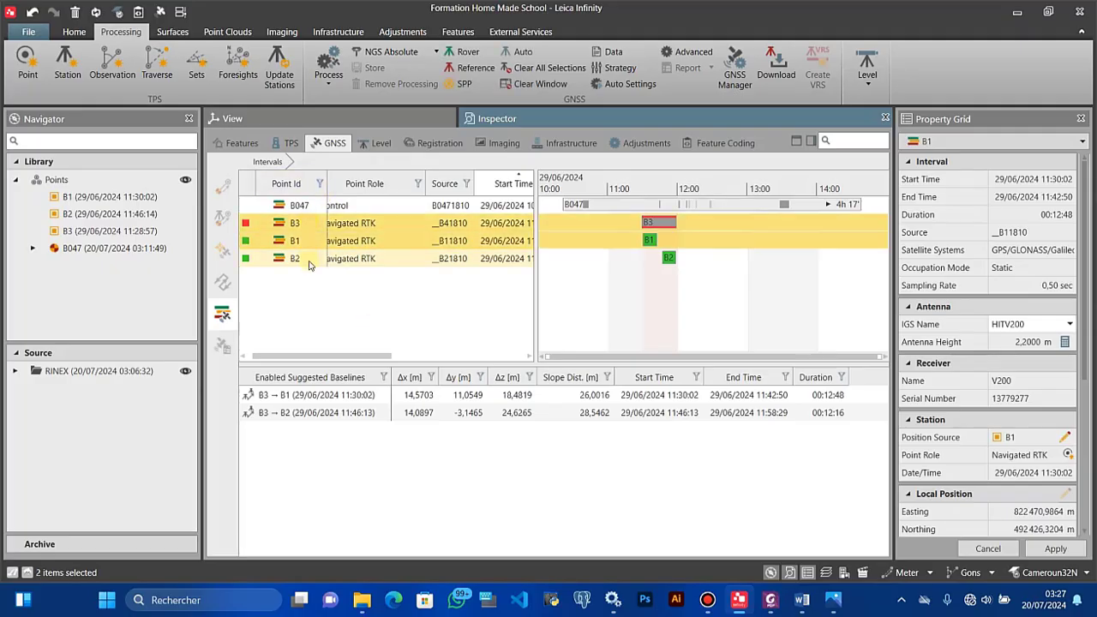
{"action": "left_click", "coordinate": [310, 259], "text": "shift"}
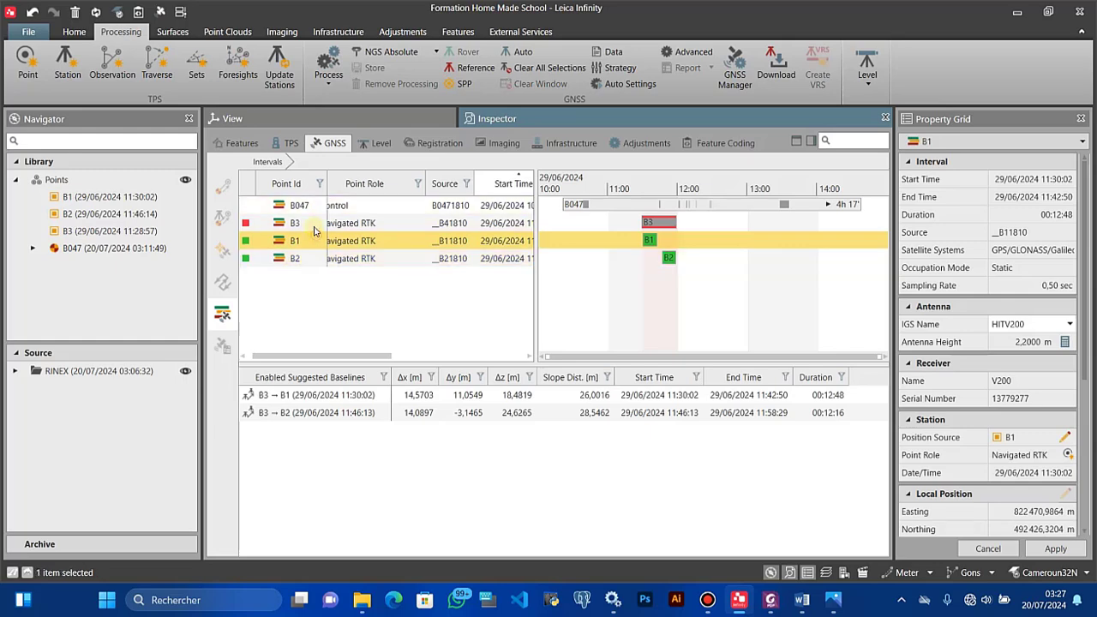
{"action": "left_click", "coordinate": [313, 226]}
{"action": "left_click", "coordinate": [314, 258], "text": "shift"}
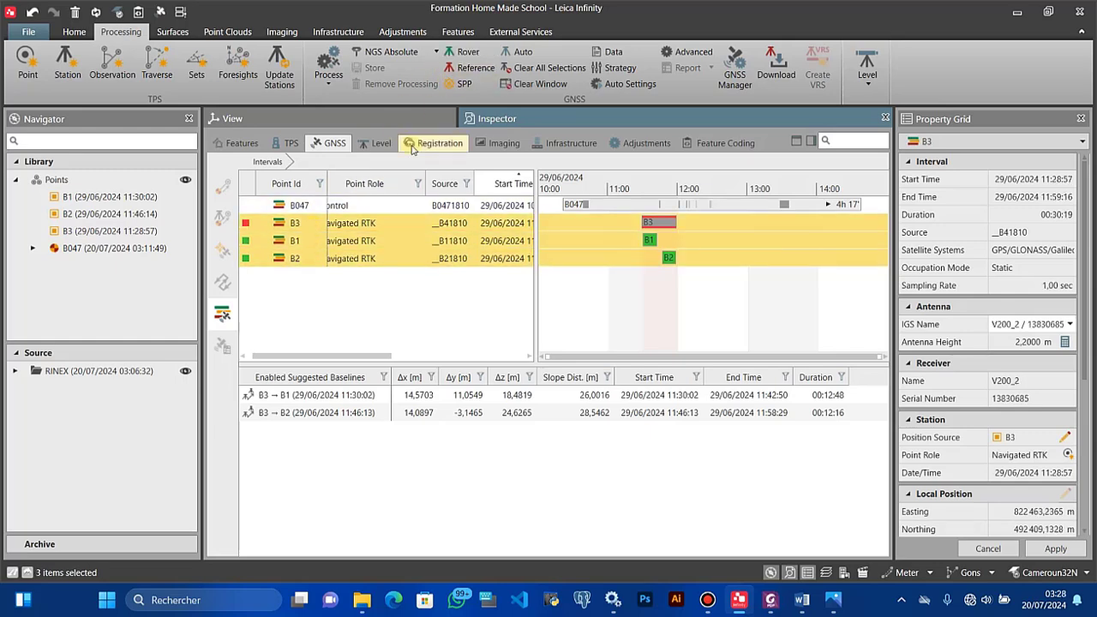
{"action": "left_click", "coordinate": [520, 72]}
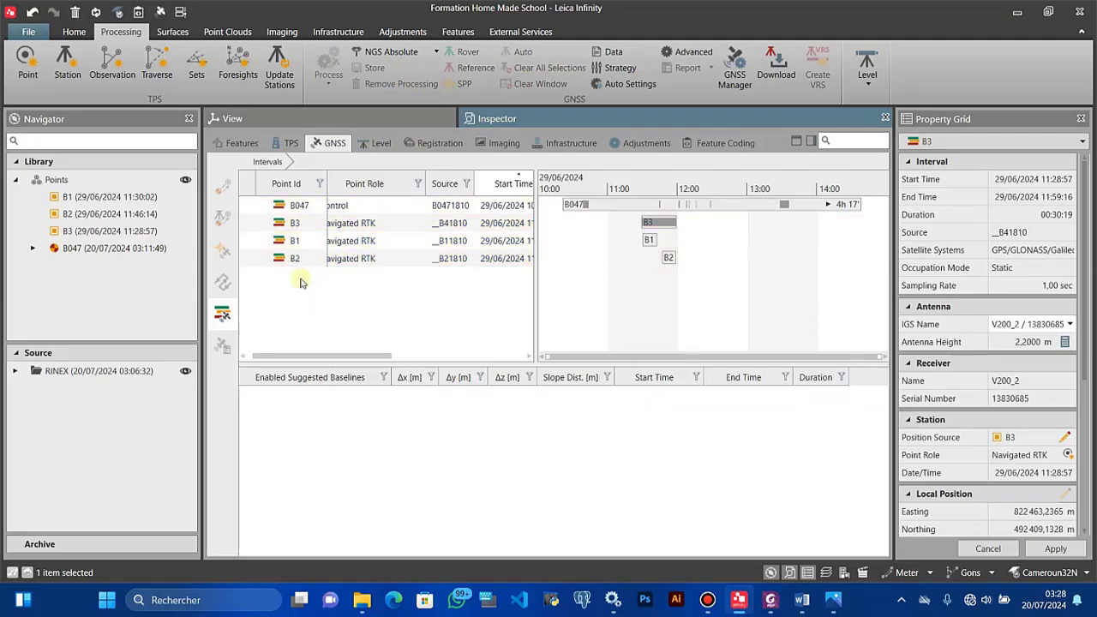
Set the B047, B3, B1 and B2 intervals together to Auto for GNSS processing
{"action": "left_click", "coordinate": [300, 212]}
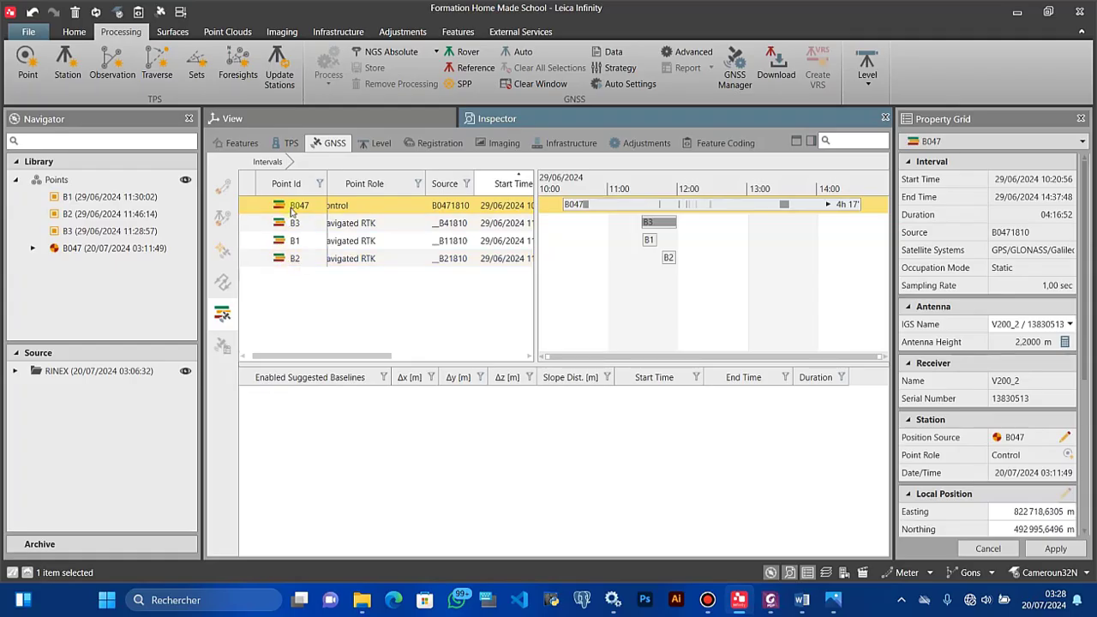
{"action": "left_click", "coordinate": [300, 259], "text": "shift"}
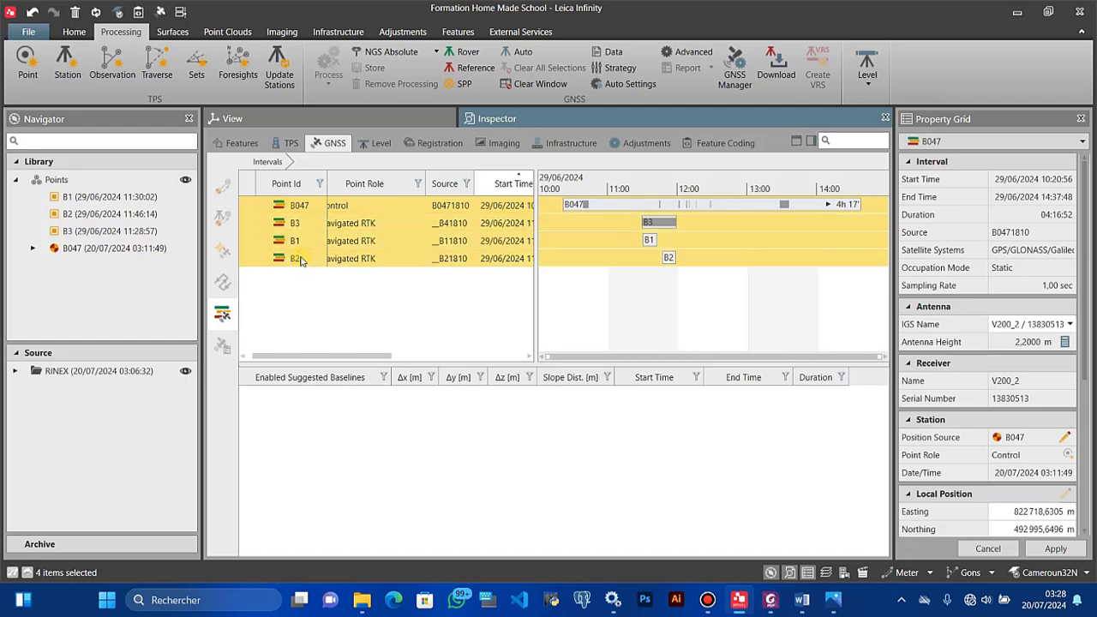
{"action": "left_click", "coordinate": [520, 55]}
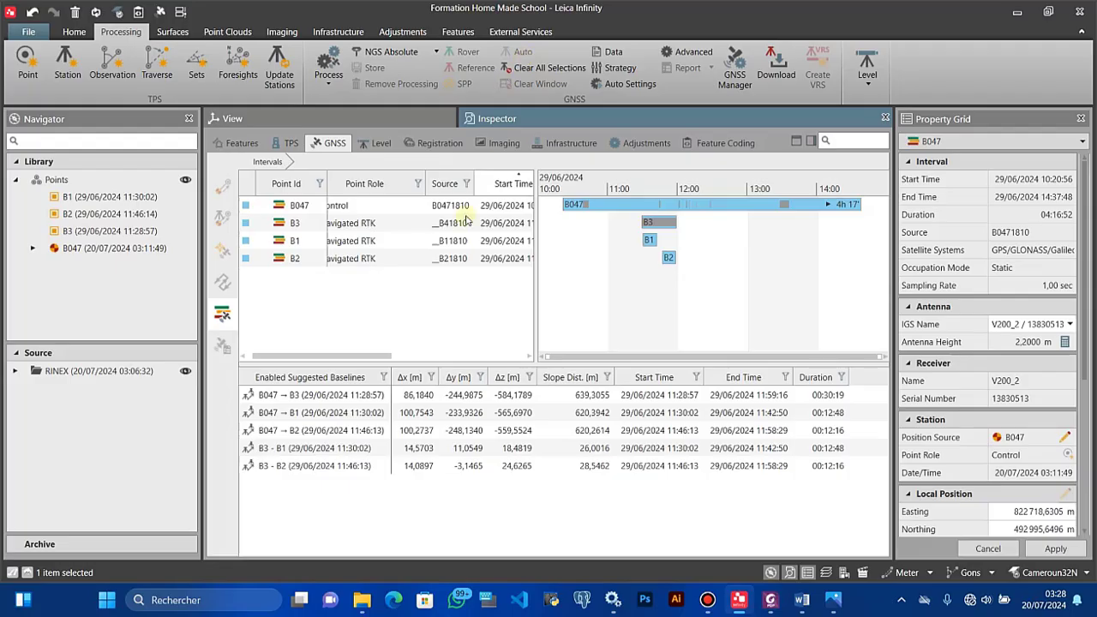
Examine the automatically suggested baselines from B047 and among B1, B2 and B3 in the graphical view
{"action": "left_click", "coordinate": [314, 126]}
{"action": "scroll", "coordinate": [421, 429], "scroll_direction": "up", "scroll_amount": 4}
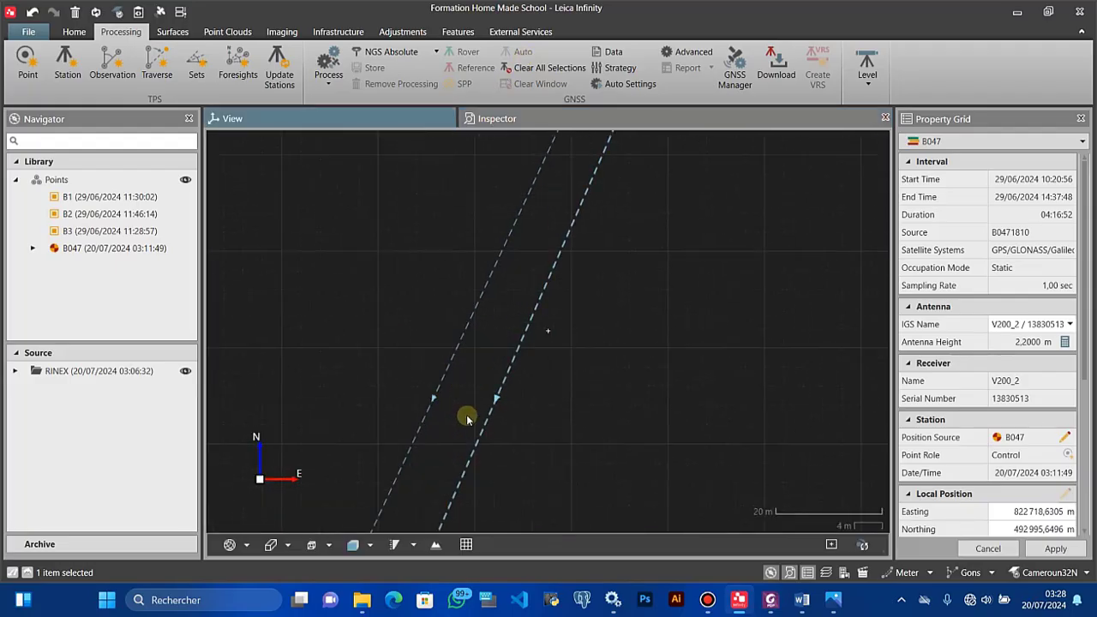
{"action": "scroll", "coordinate": [369, 365], "scroll_direction": "down", "scroll_amount": 5}
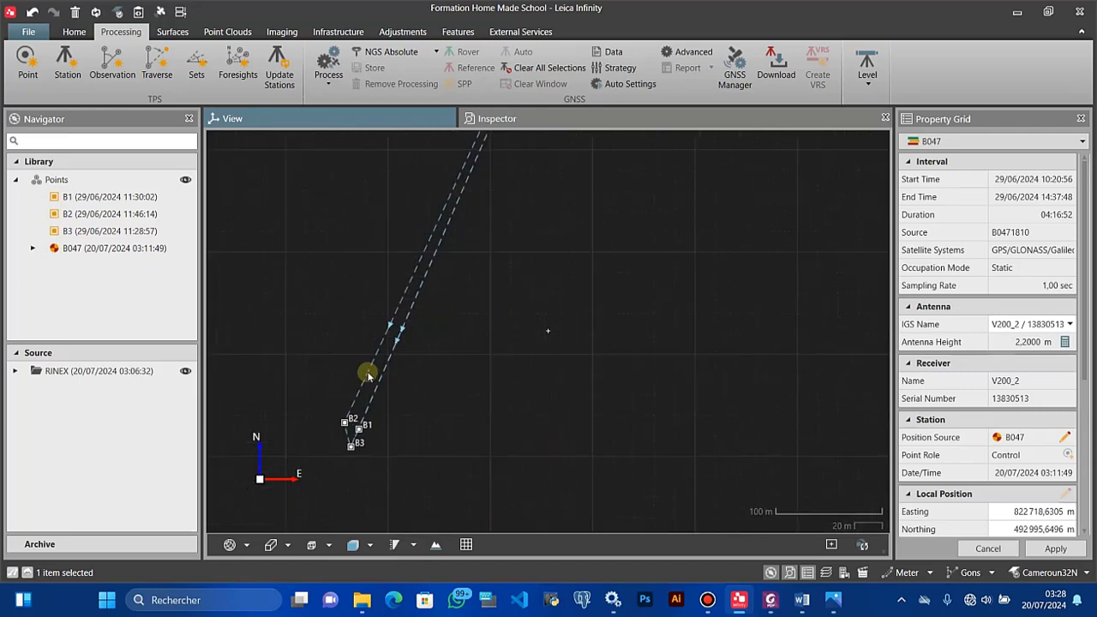
{"action": "scroll", "coordinate": [369, 375], "scroll_direction": "up", "scroll_amount": 1}
{"action": "scroll", "coordinate": [342, 443], "scroll_direction": "up", "scroll_amount": 4}
{"action": "left_click_drag", "start_coordinate": [350, 447], "coordinate": [376, 281]}
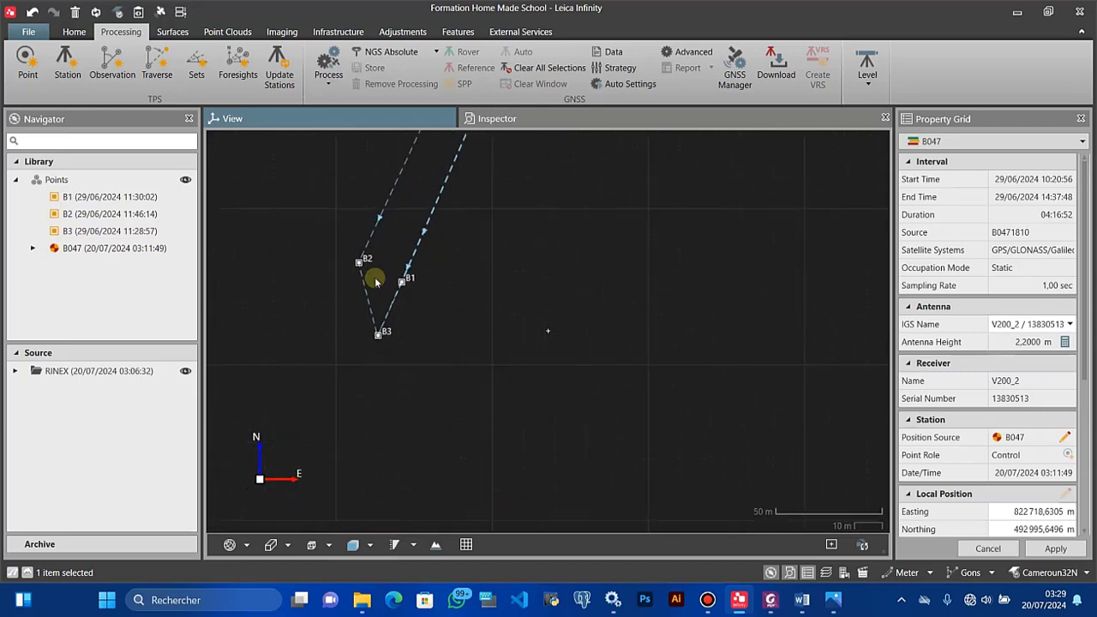
{"action": "scroll", "coordinate": [377, 292], "scroll_direction": "up", "scroll_amount": 2}
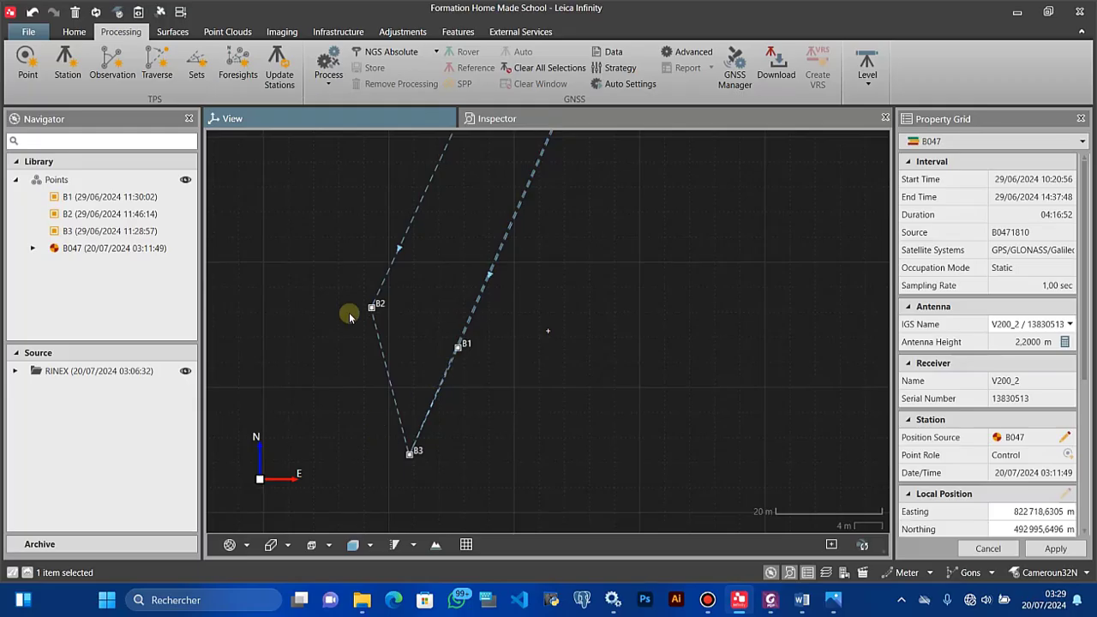
{"action": "scroll", "coordinate": [386, 339], "scroll_direction": "up", "scroll_amount": 2}
{"action": "left_click_drag", "start_coordinate": [437, 441], "coordinate": [326, 264]}
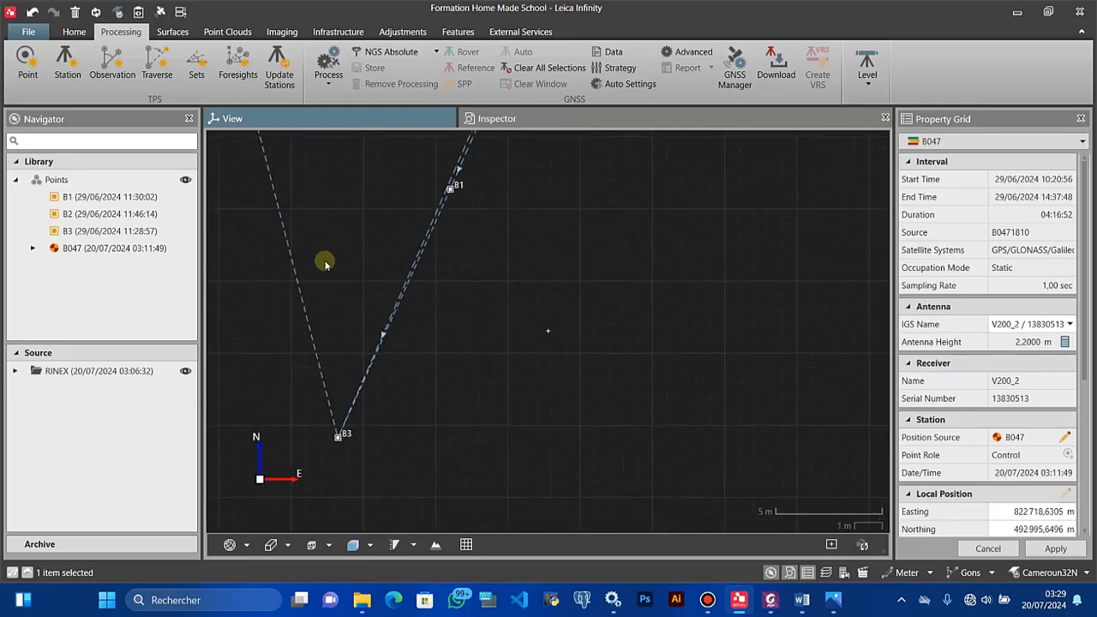
{"action": "scroll", "coordinate": [375, 385], "scroll_direction": "down", "scroll_amount": 3}
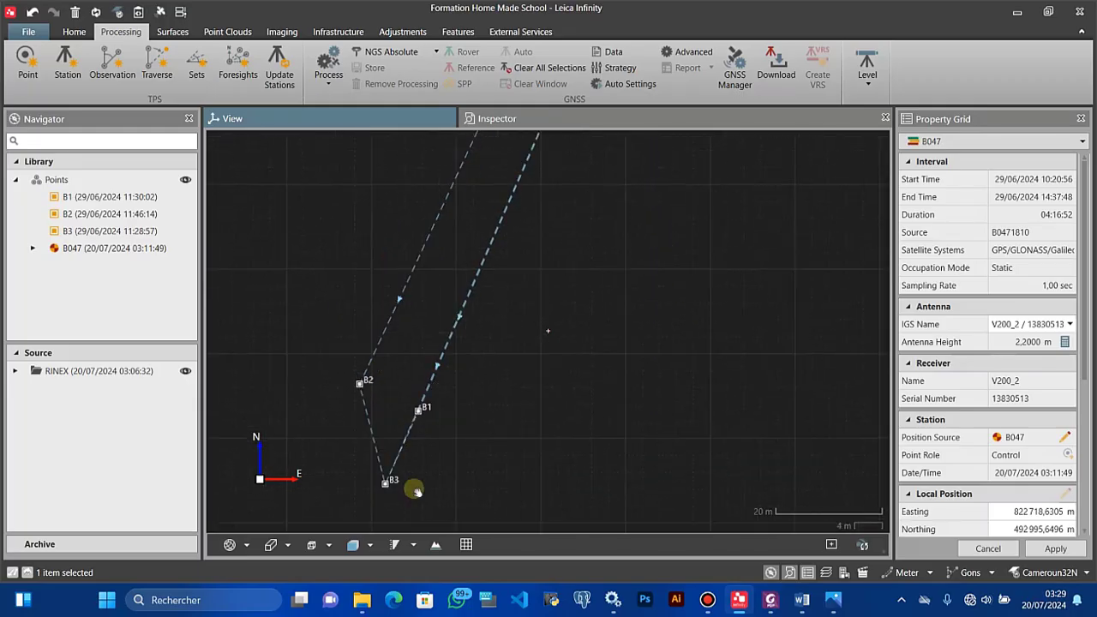
{"action": "left_click_drag", "start_coordinate": [418, 492], "coordinate": [427, 520]}
{"action": "scroll", "coordinate": [404, 369], "scroll_direction": "down", "scroll_amount": 6}
{"action": "scroll", "coordinate": [439, 317], "scroll_direction": "down", "scroll_amount": 2}
{"action": "left_click_drag", "start_coordinate": [445, 279], "coordinate": [421, 385]}
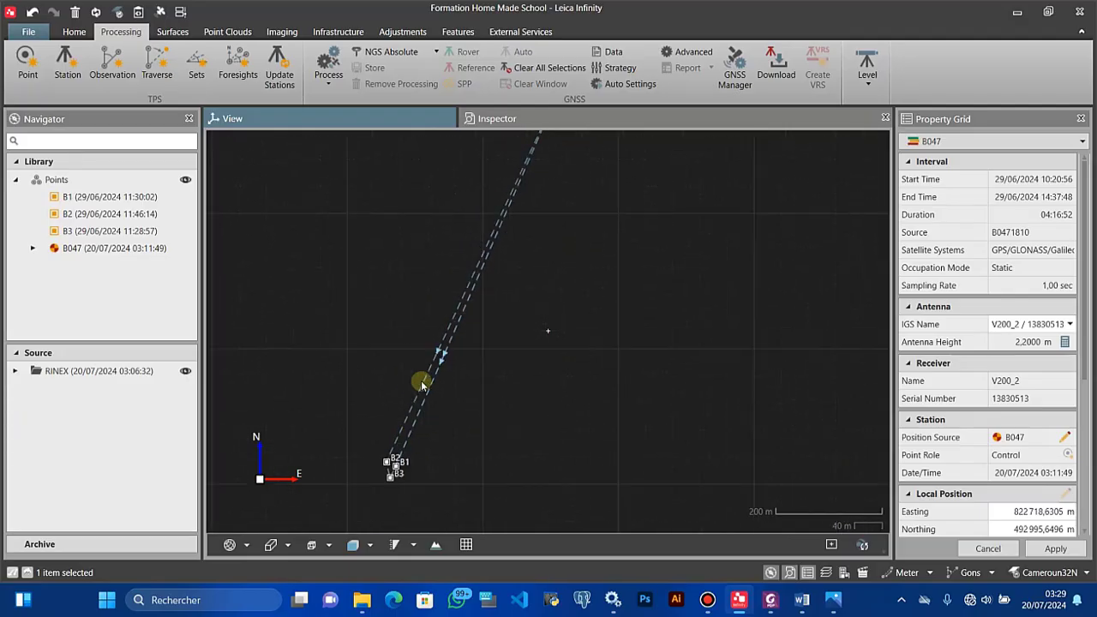
Return to the interval list and examine the available sampling rates in the GNSS data settings, keeping Use All
{"action": "left_click", "coordinate": [484, 119]}
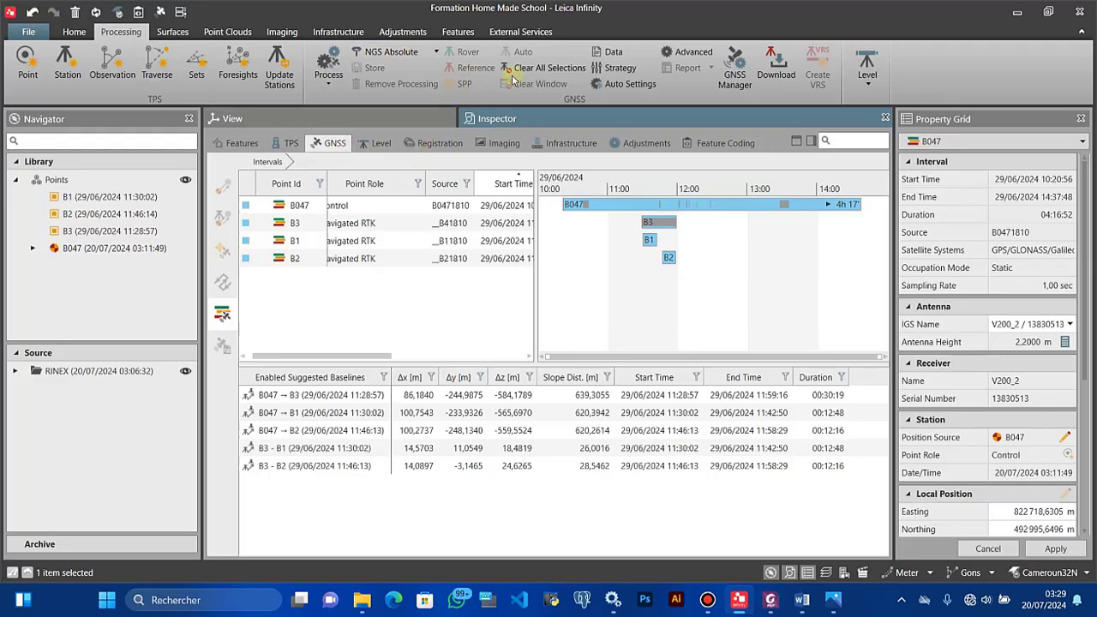
{"action": "left_click", "coordinate": [607, 53]}
{"action": "left_click_drag", "start_coordinate": [537, 233], "coordinate": [411, 123]}
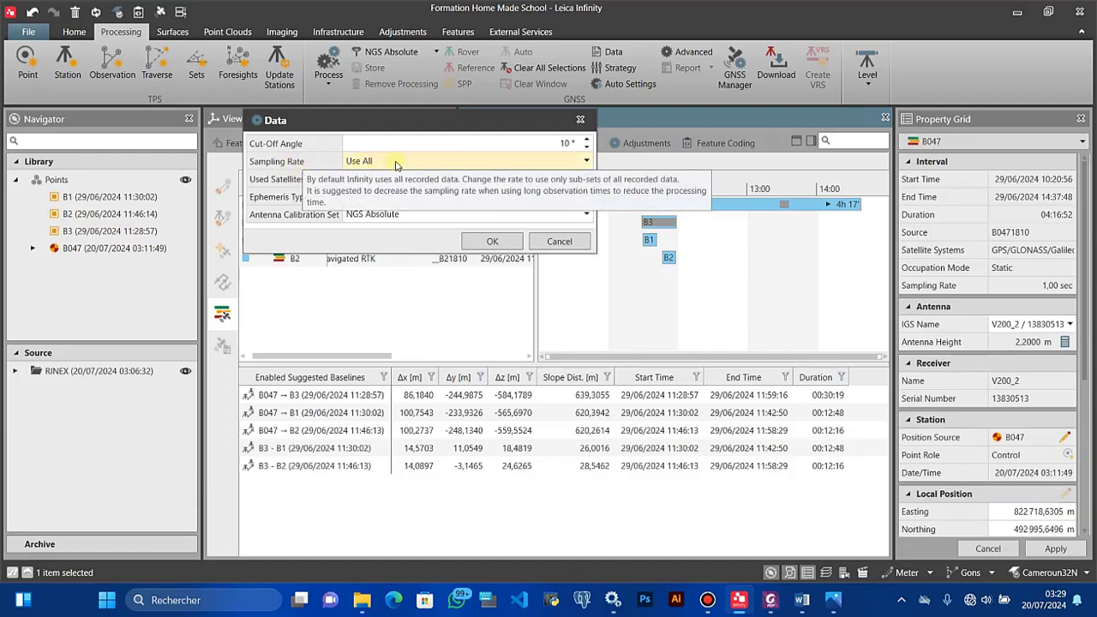
{"action": "left_click", "coordinate": [388, 162]}
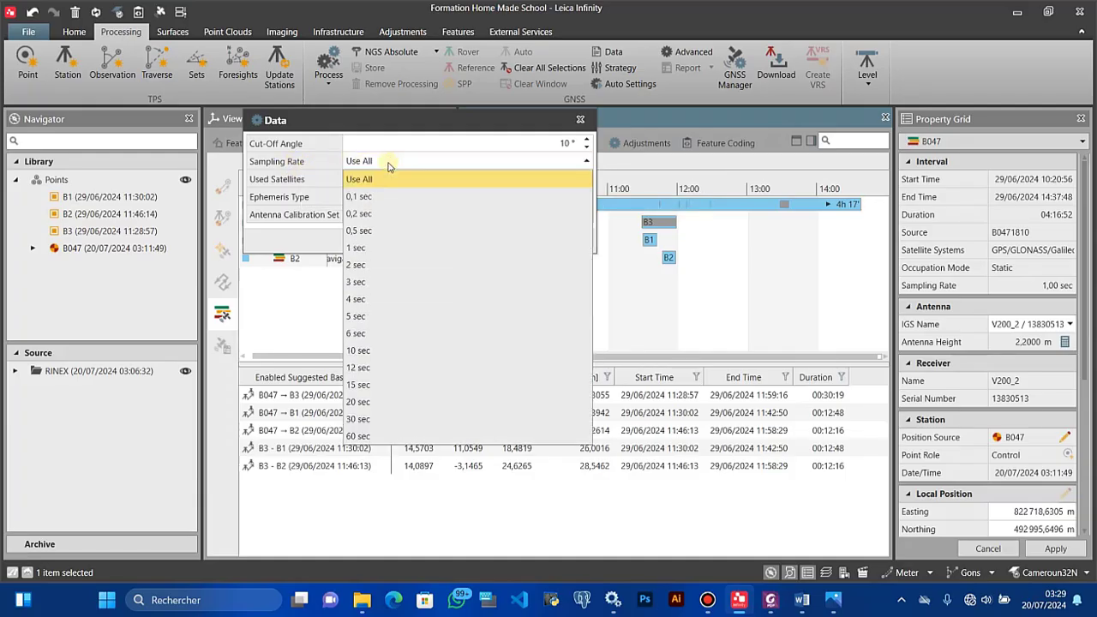
{"action": "left_click", "coordinate": [288, 167]}
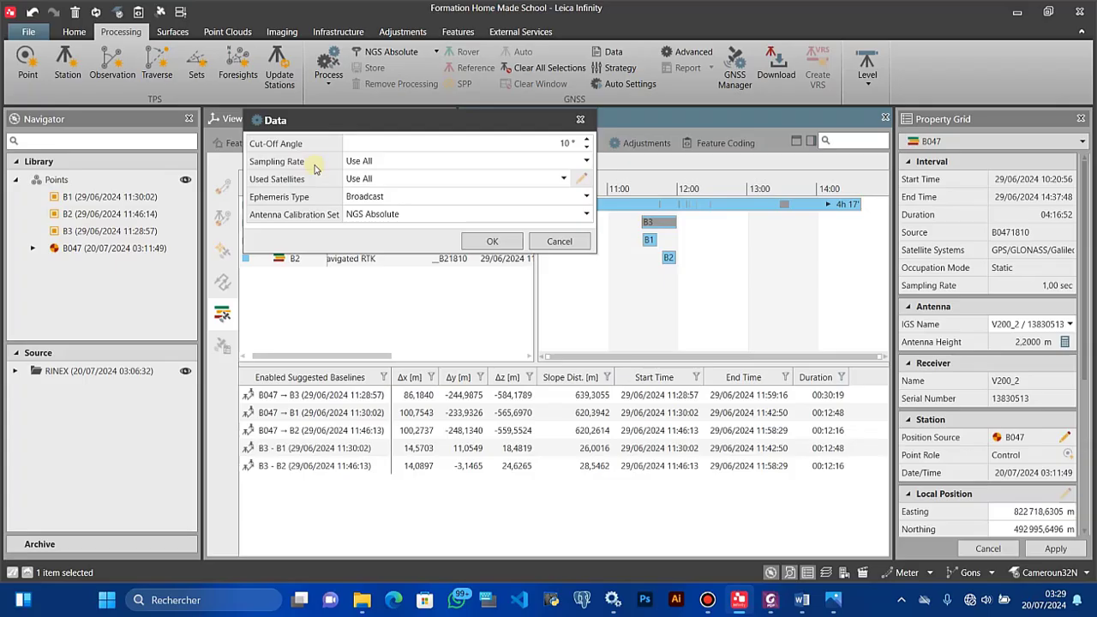
{"action": "left_click", "coordinate": [384, 164]}
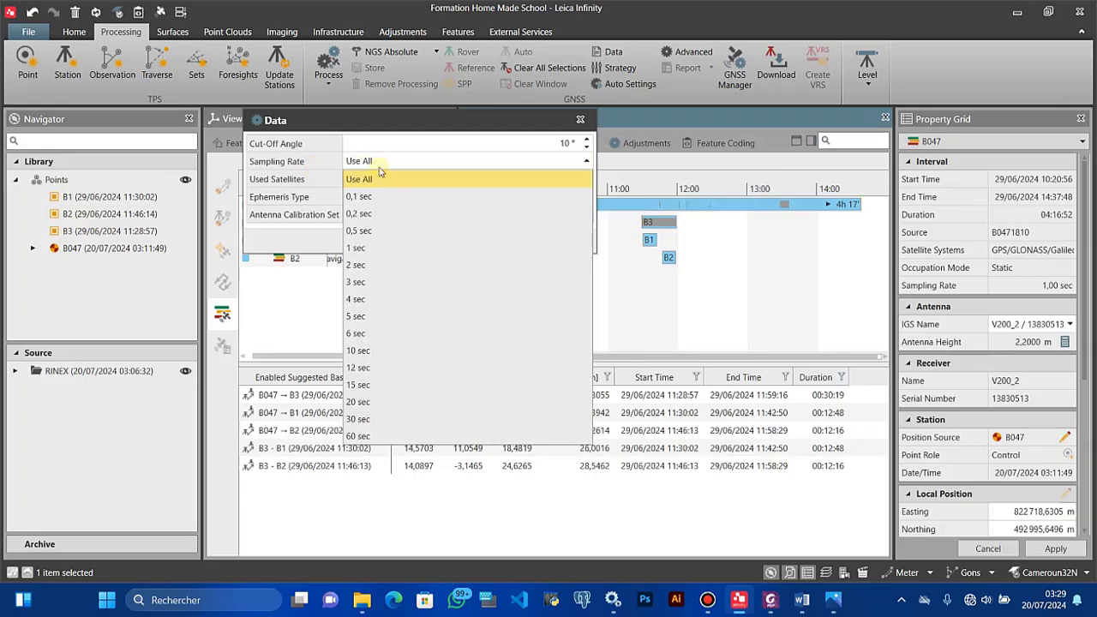
{"action": "left_click", "coordinate": [369, 182]}
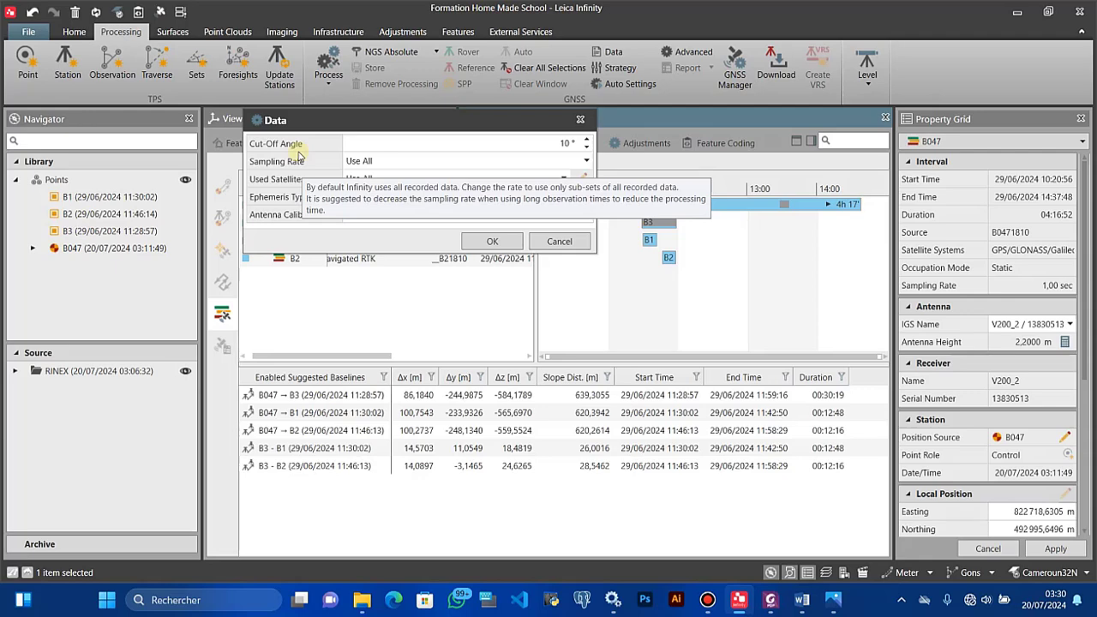
{"action": "left_click", "coordinate": [364, 161]}
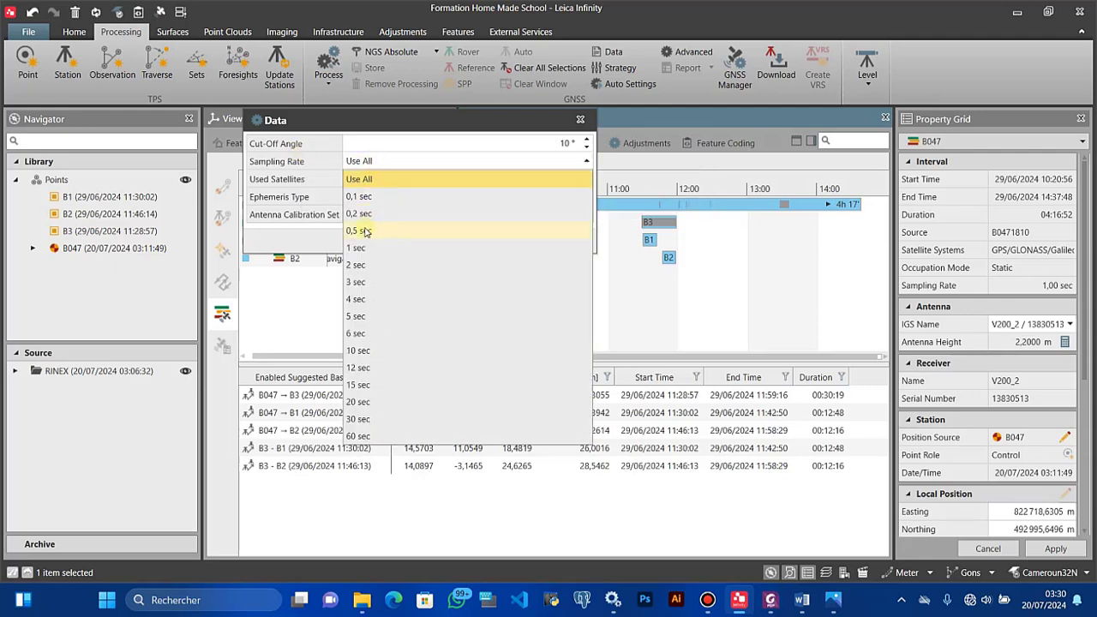
{"action": "left_click", "coordinate": [303, 171]}
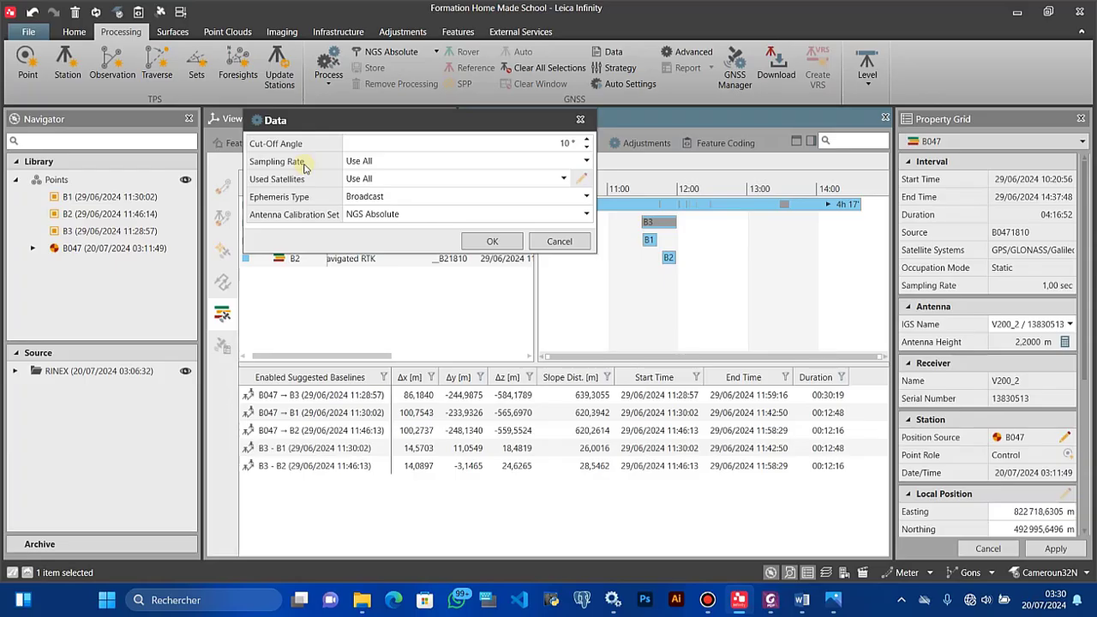
Try Manual Selection for the used satellites, keeping all GPS satellites included, and return the setting to Use All
{"action": "left_click", "coordinate": [372, 182]}
{"action": "left_click", "coordinate": [353, 197]}
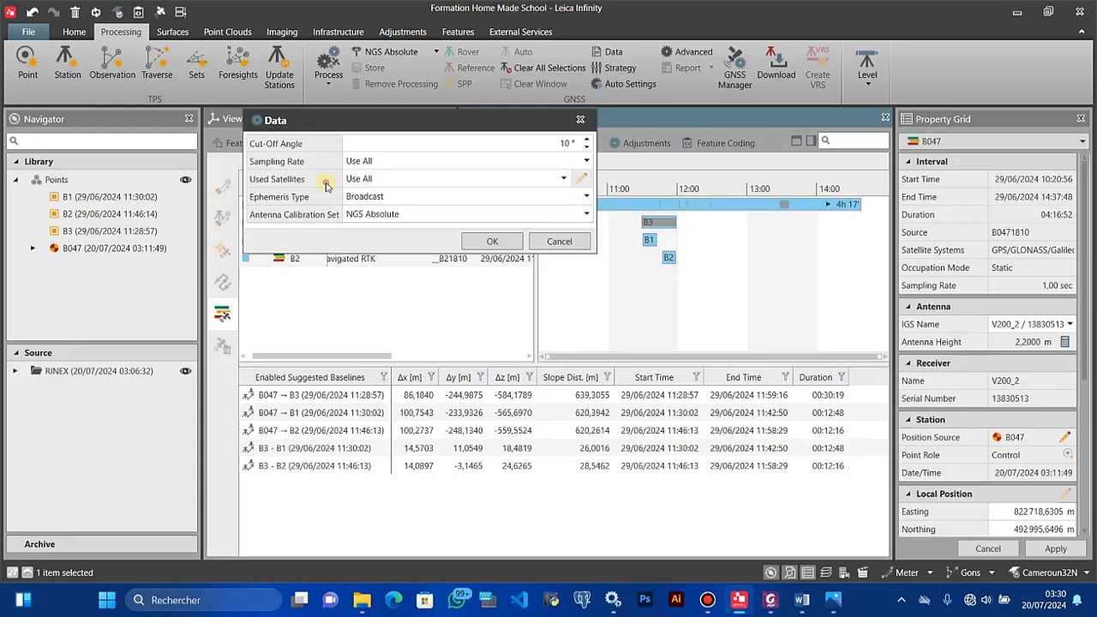
{"action": "left_click", "coordinate": [390, 180]}
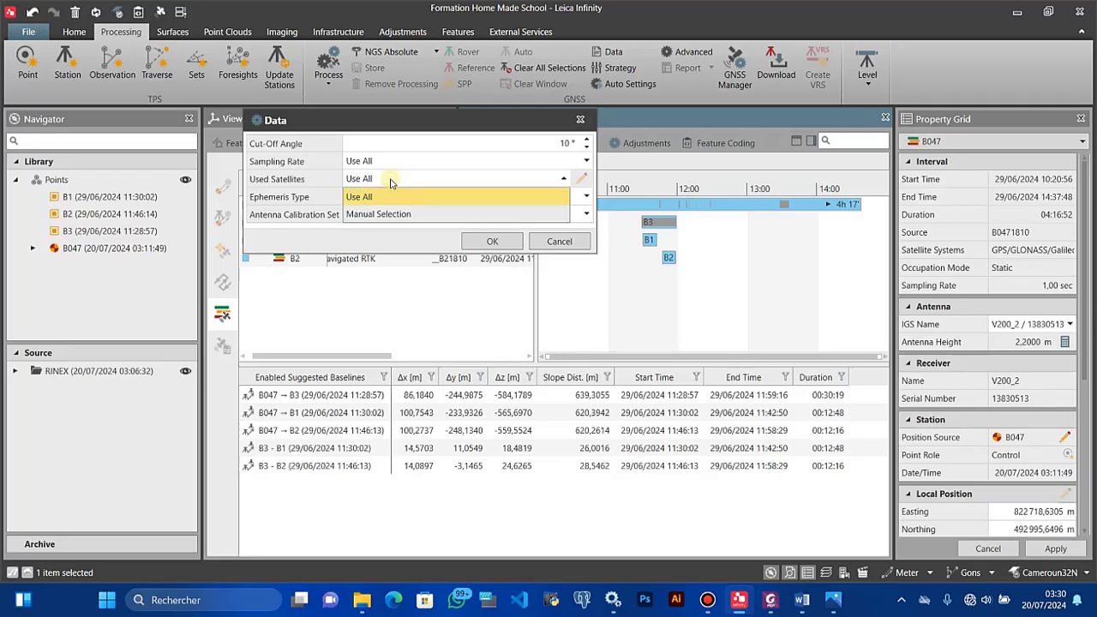
{"action": "left_click", "coordinate": [353, 214]}
{"action": "left_click", "coordinate": [581, 180]}
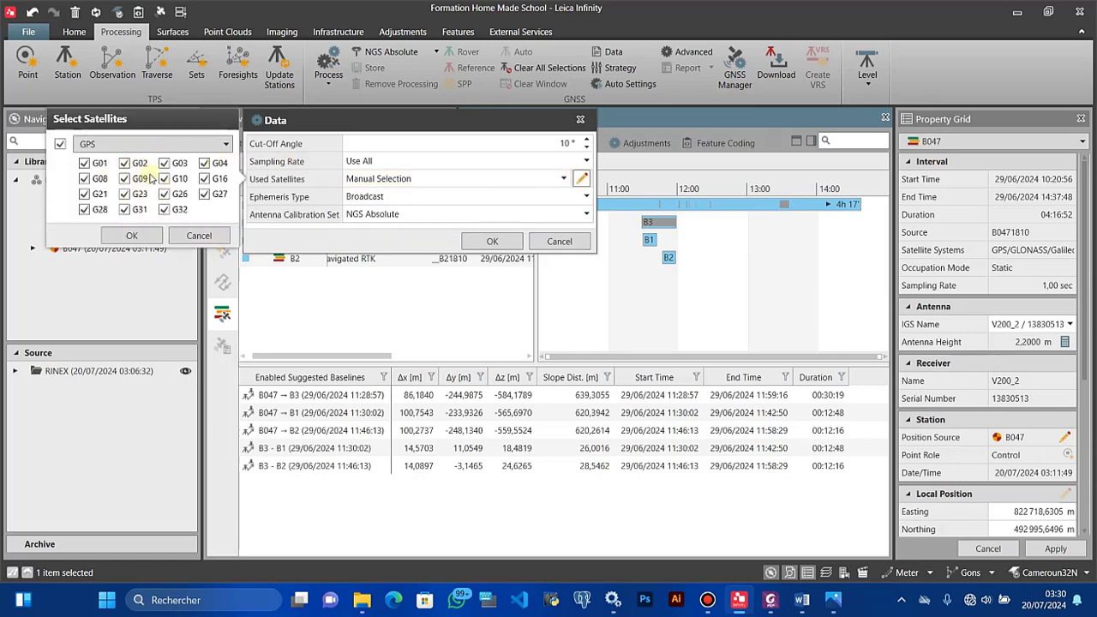
{"action": "left_click", "coordinate": [63, 144]}
{"action": "left_click", "coordinate": [62, 144]}
{"action": "left_click", "coordinate": [131, 236]}
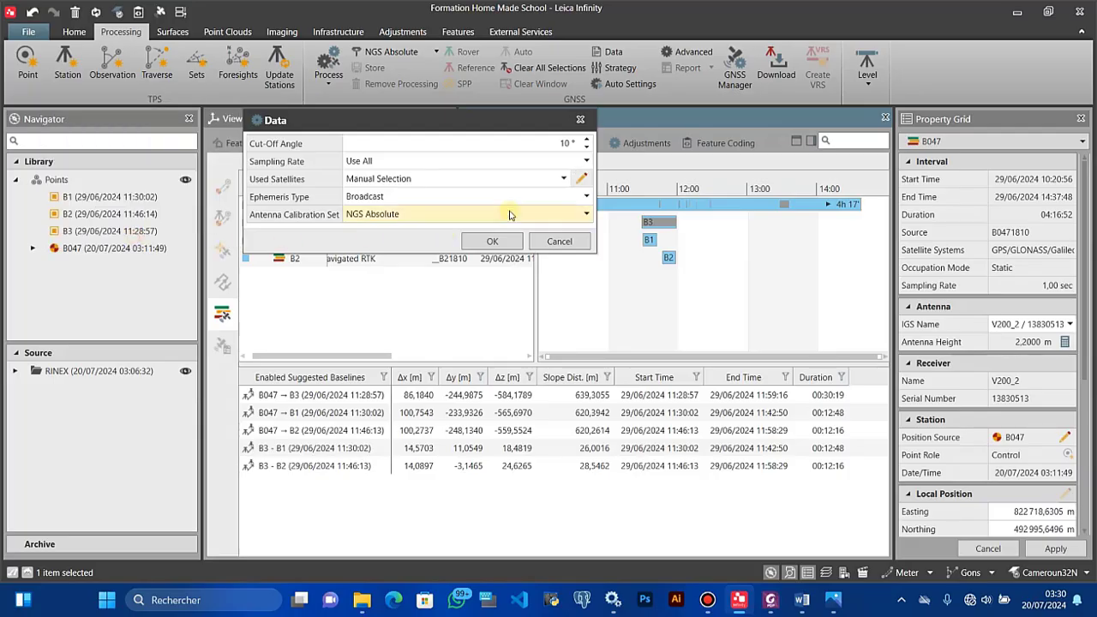
{"action": "left_click", "coordinate": [520, 179]}
{"action": "left_click", "coordinate": [415, 196]}
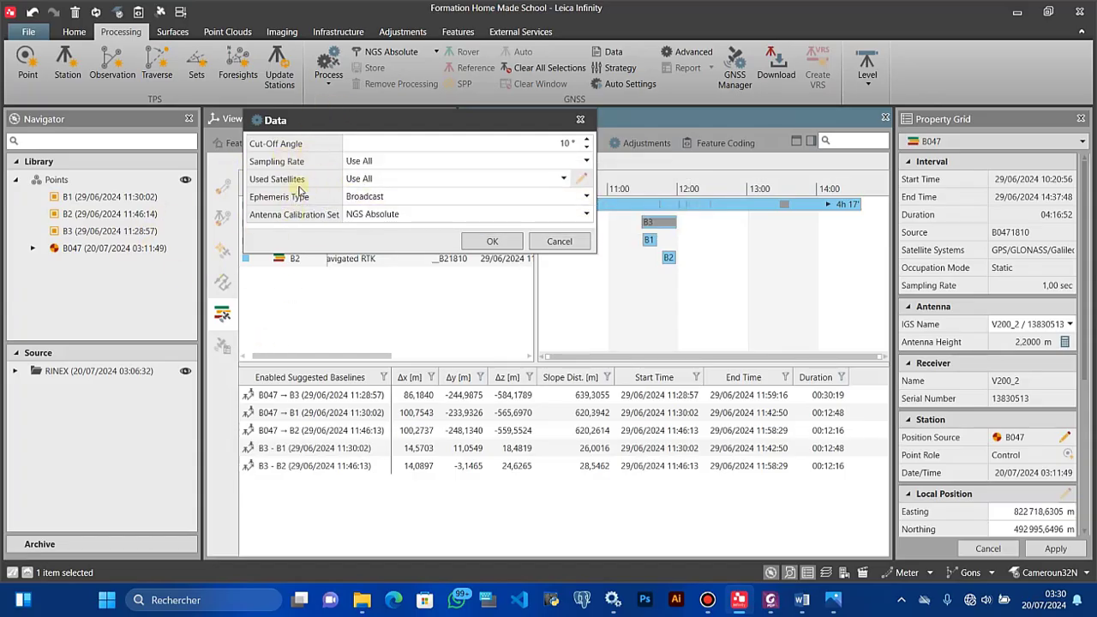
Examine the ephemeris type and the available antenna calibration sets, keep NGS Absolute, and close the GNSS data settings
{"action": "mouse_move", "coordinate": [278, 197]}
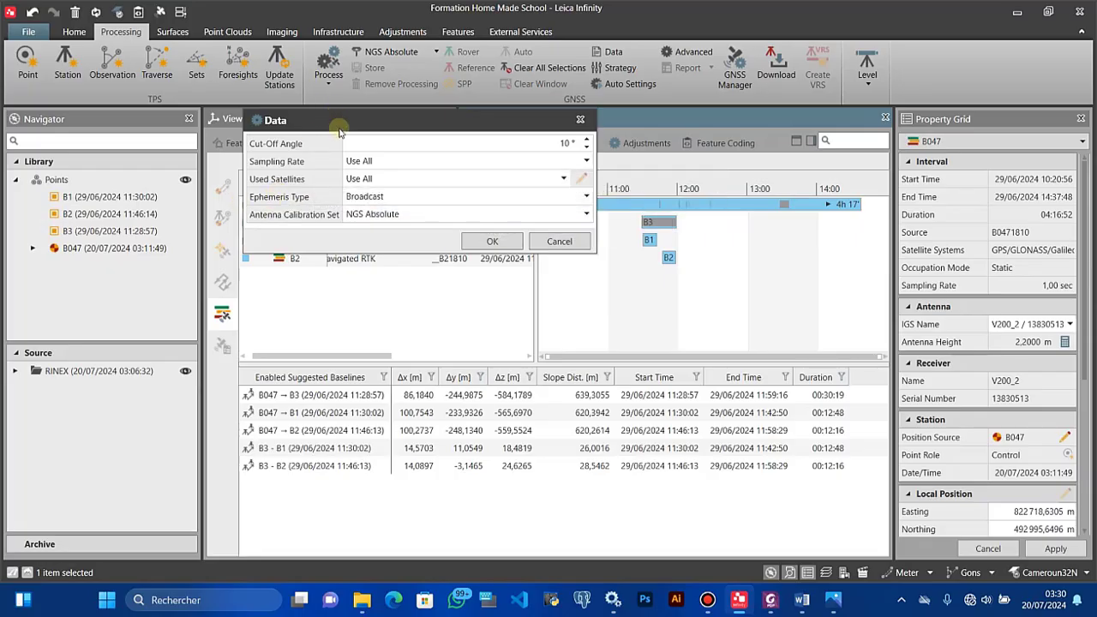
{"action": "left_click_drag", "start_coordinate": [340, 120], "coordinate": [377, 163]}
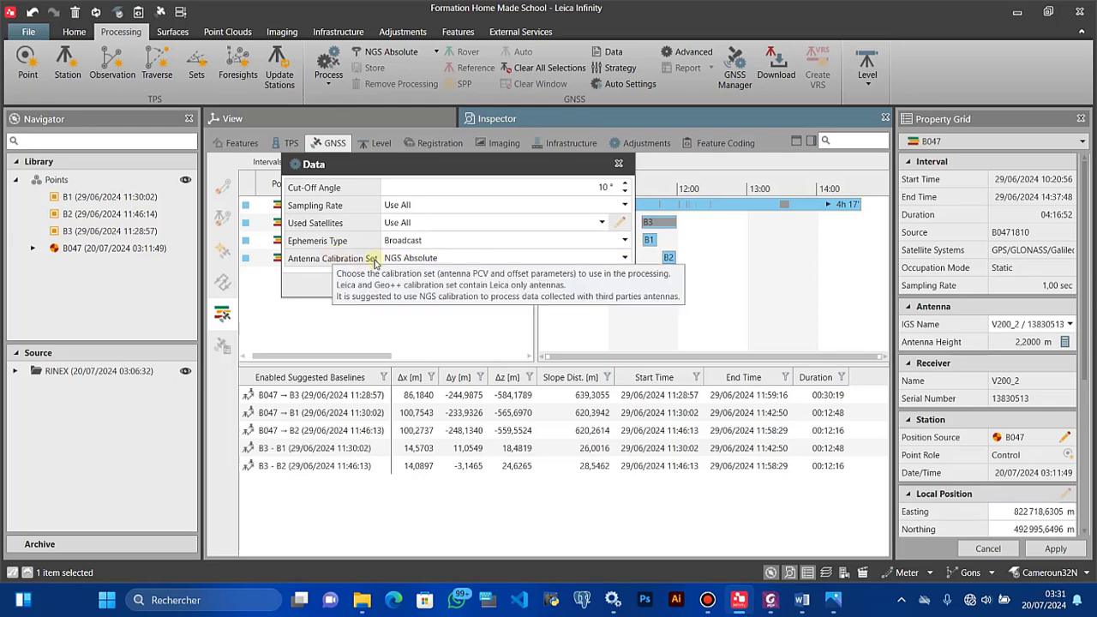
{"action": "left_click", "coordinate": [433, 264]}
{"action": "left_click", "coordinate": [412, 344]}
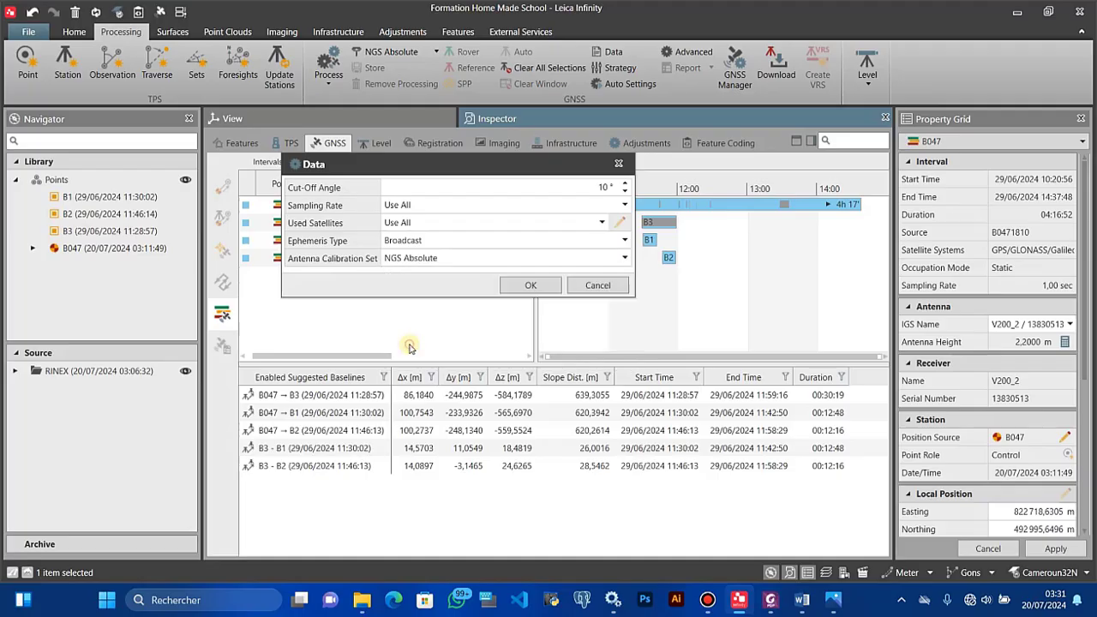
{"action": "left_click", "coordinate": [410, 265]}
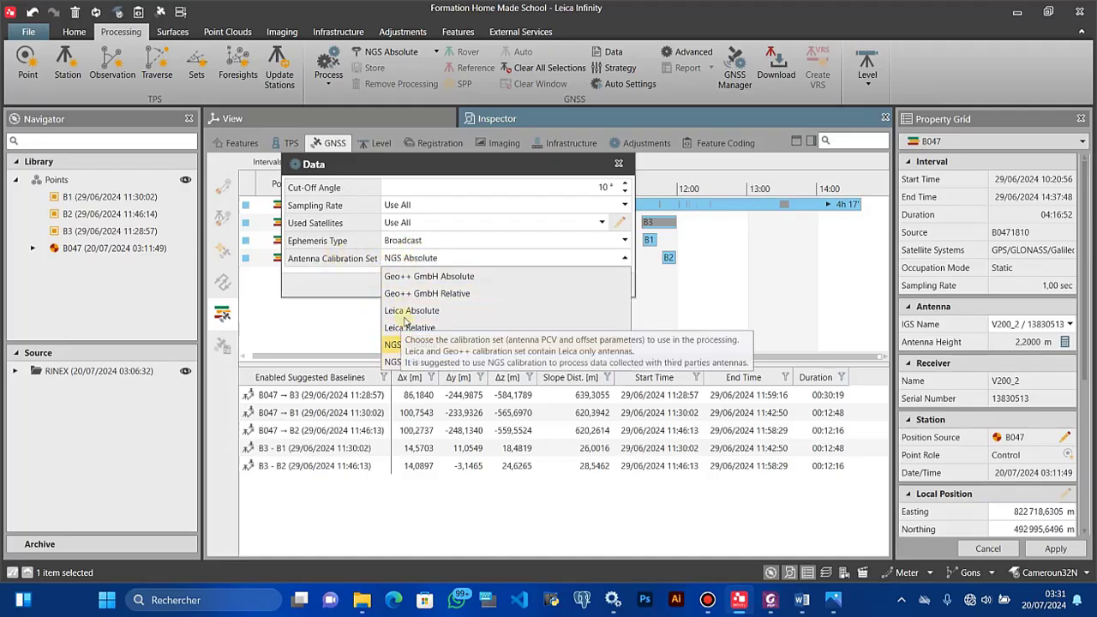
{"action": "left_click", "coordinate": [360, 273]}
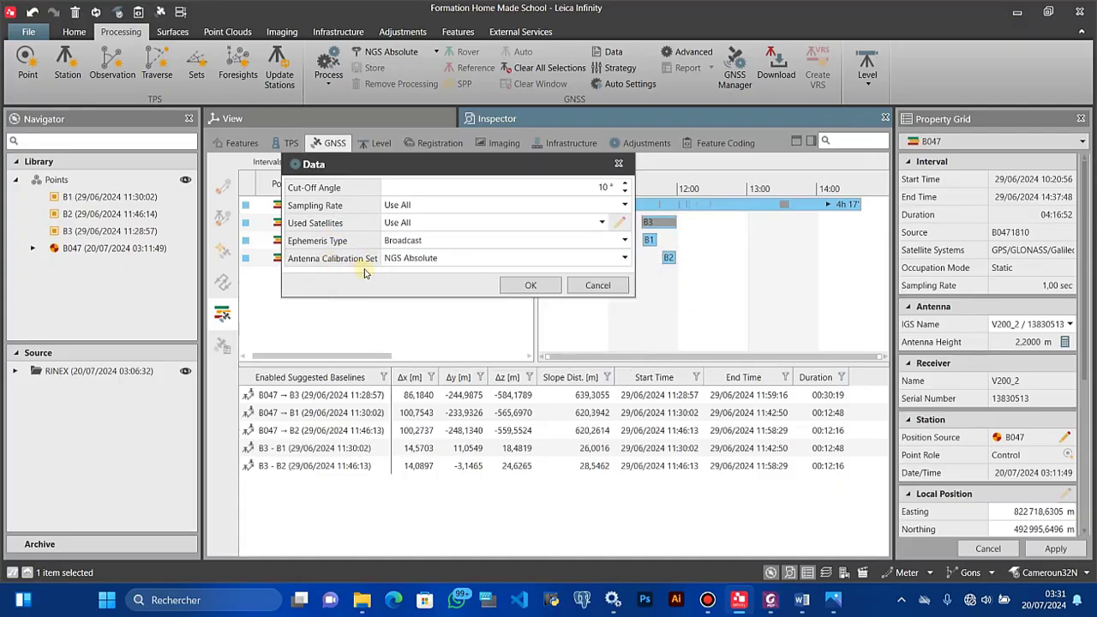
{"action": "left_click", "coordinate": [454, 259]}
{"action": "left_click", "coordinate": [351, 284]}
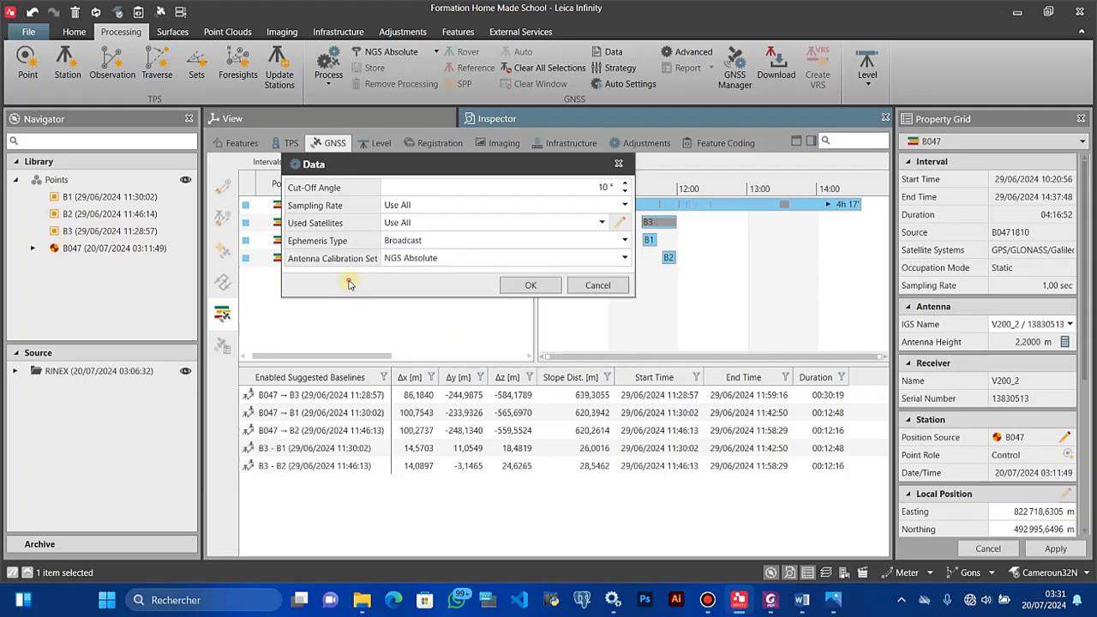
{"action": "left_click", "coordinate": [619, 164]}
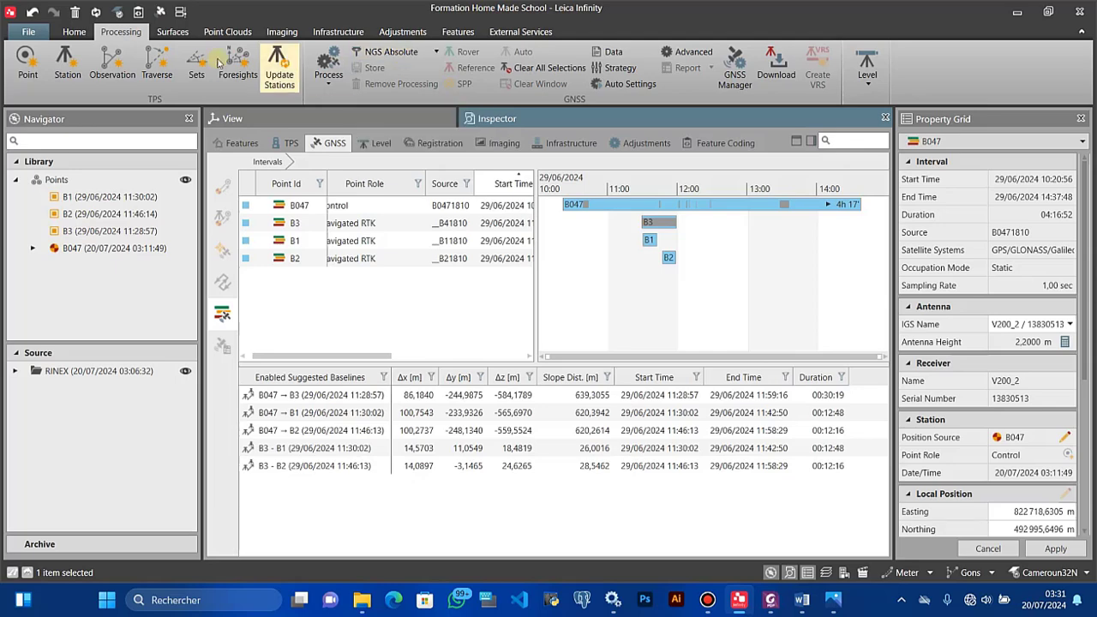
Search the antenna library for "v200" and expand the NGS Absolute calibration set
{"action": "left_click", "coordinate": [31, 32]}
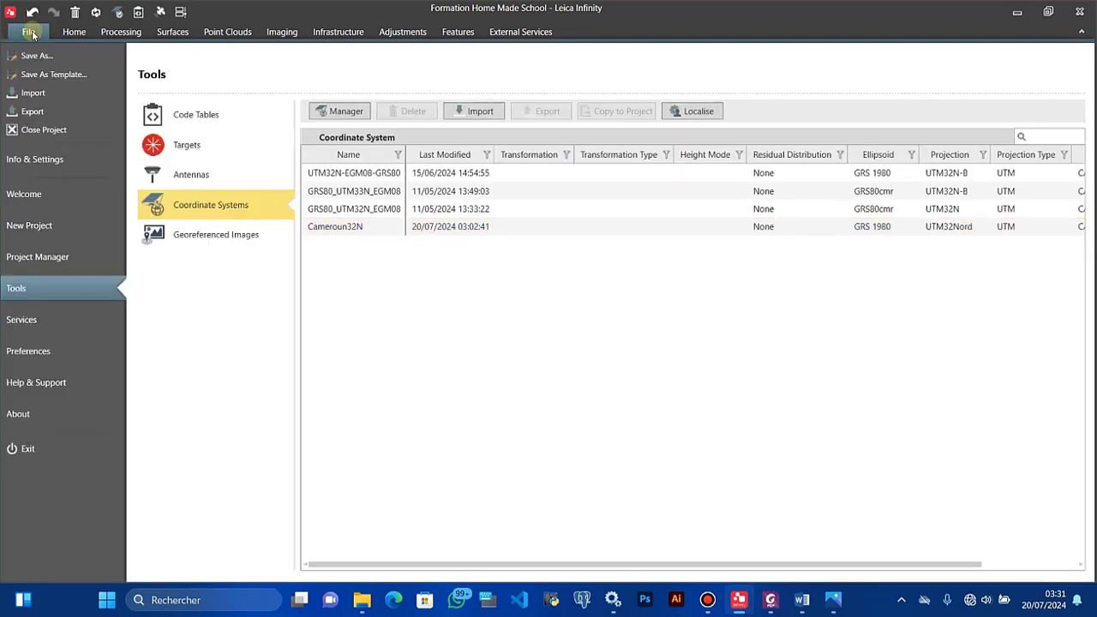
{"action": "left_click", "coordinate": [200, 182]}
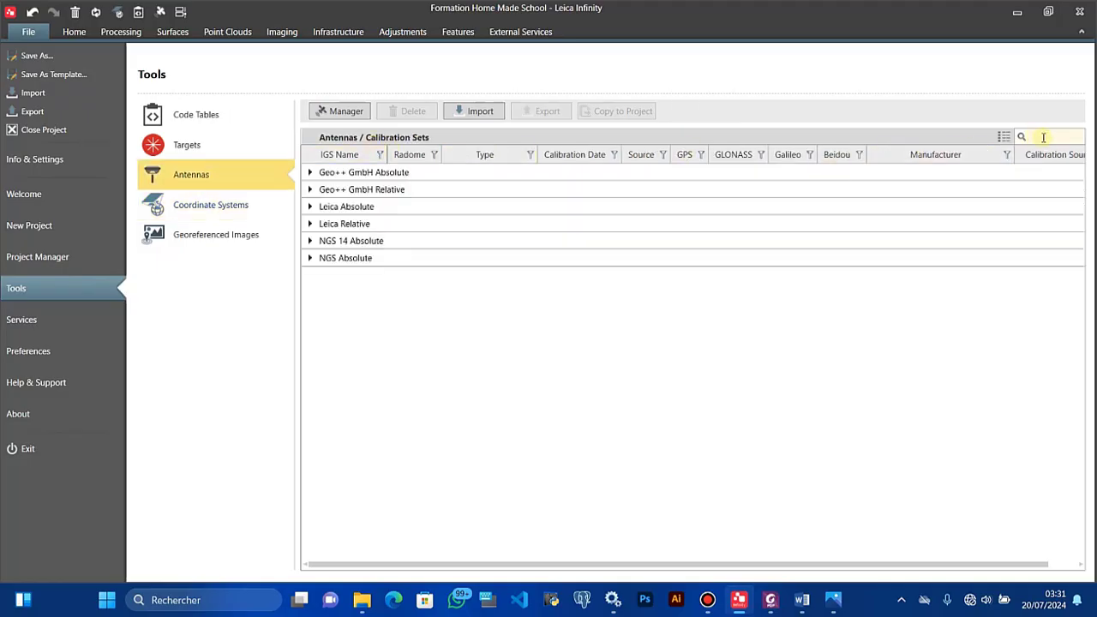
{"action": "type", "text": "v200"}
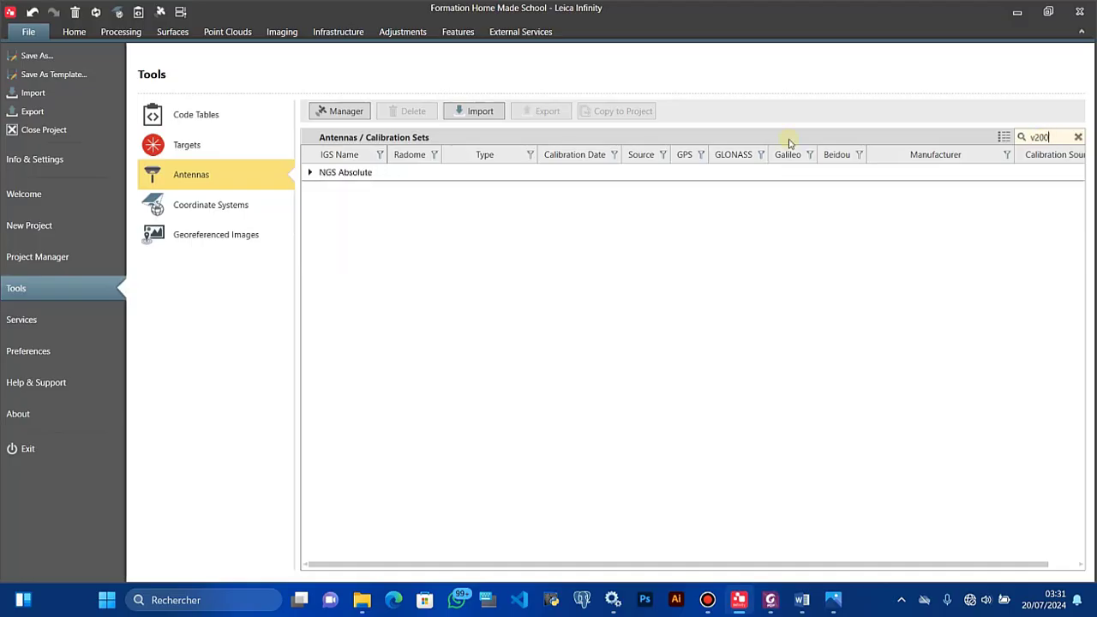
{"action": "left_click", "coordinate": [310, 173]}
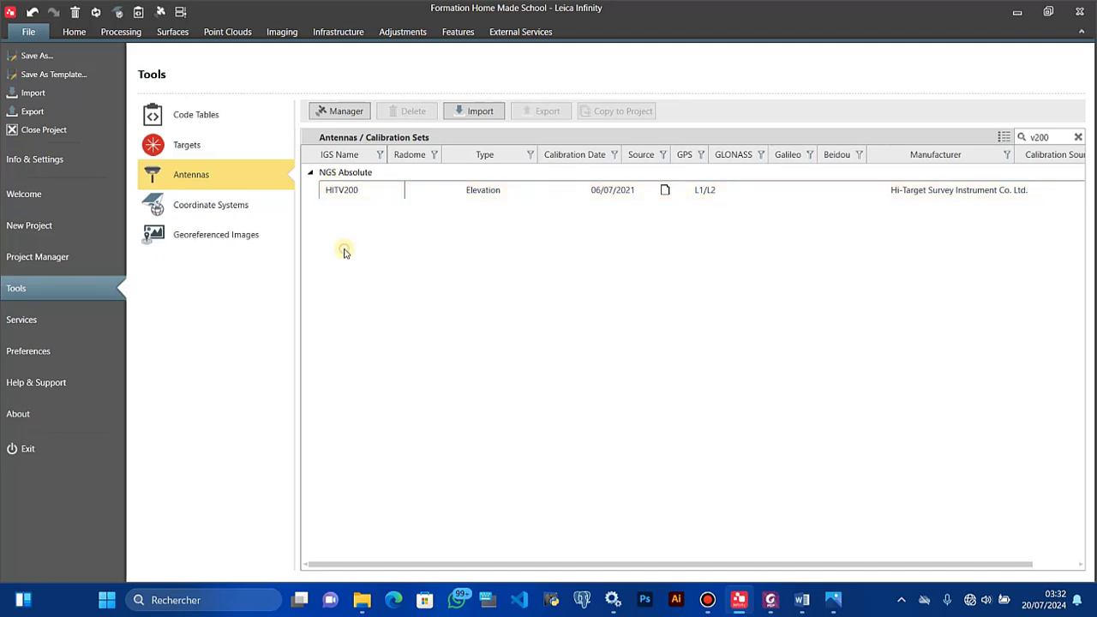
Check the HITV200 antenna entry under the NGS Absolute calibration set, and collapse the set
{"action": "left_click", "coordinate": [310, 175]}
{"action": "left_click", "coordinate": [311, 175]}
{"action": "left_click", "coordinate": [311, 175]}
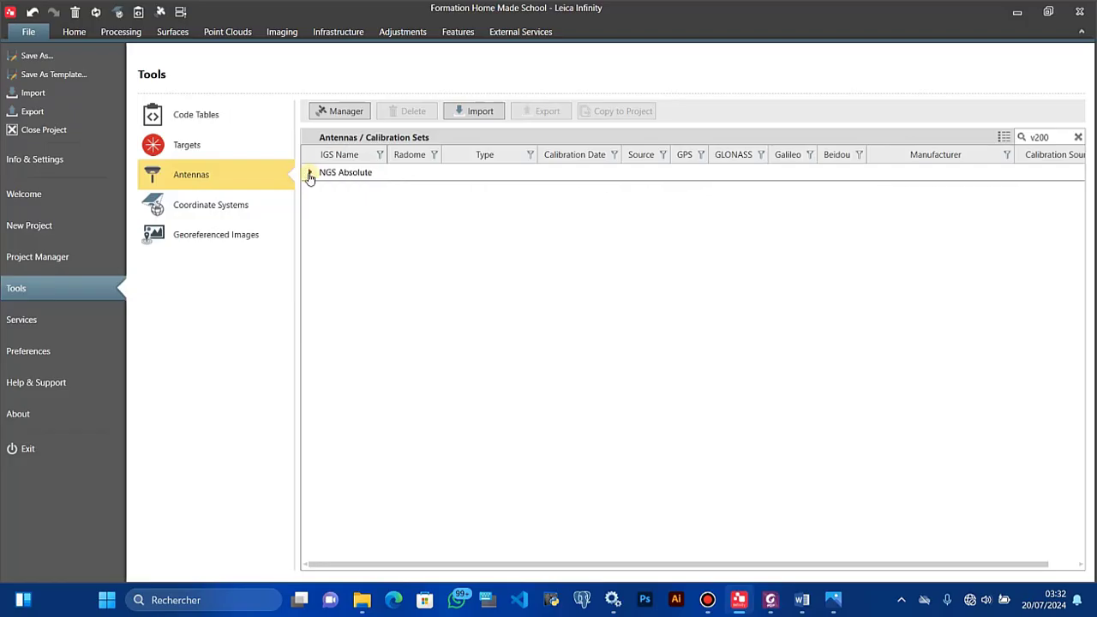
{"action": "left_click", "coordinate": [310, 174]}
{"action": "left_click", "coordinate": [310, 175]}
{"action": "left_click", "coordinate": [310, 175]}
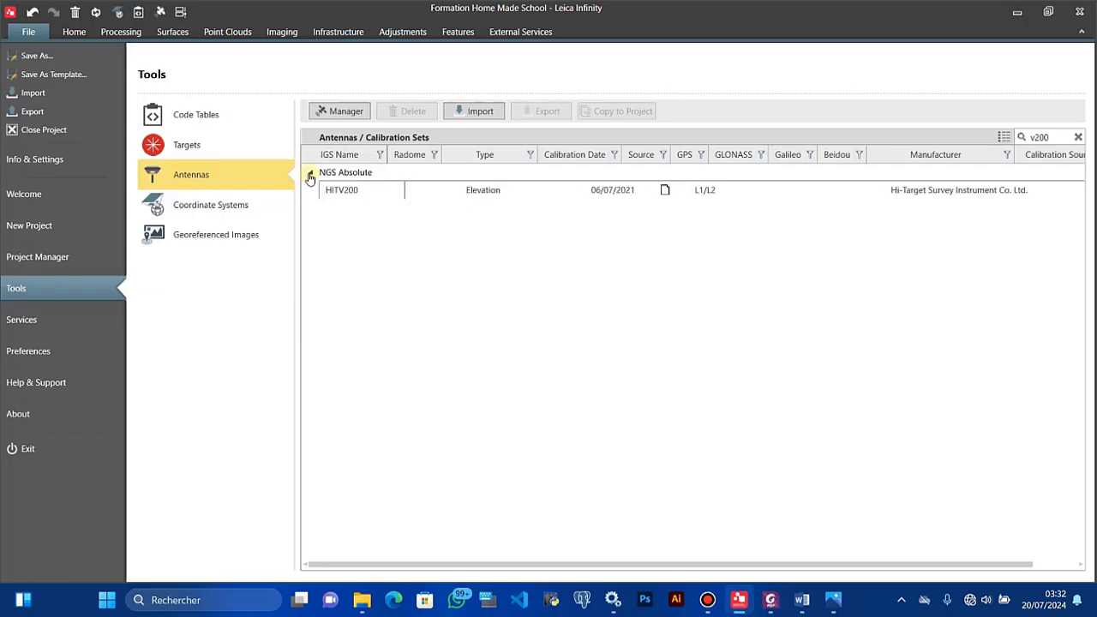
{"action": "left_click", "coordinate": [310, 175]}
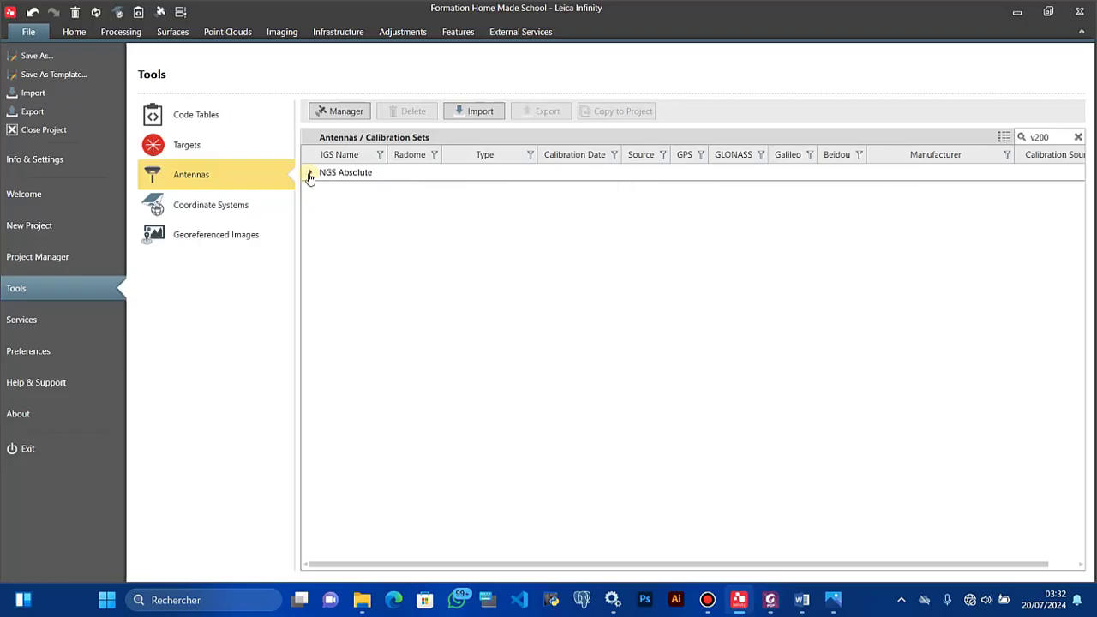
{"action": "left_click", "coordinate": [310, 175]}
{"action": "left_click", "coordinate": [310, 175]}
{"action": "left_click", "coordinate": [310, 175]}
{"action": "left_click", "coordinate": [310, 175]}
{"action": "left_click", "coordinate": [310, 175]}
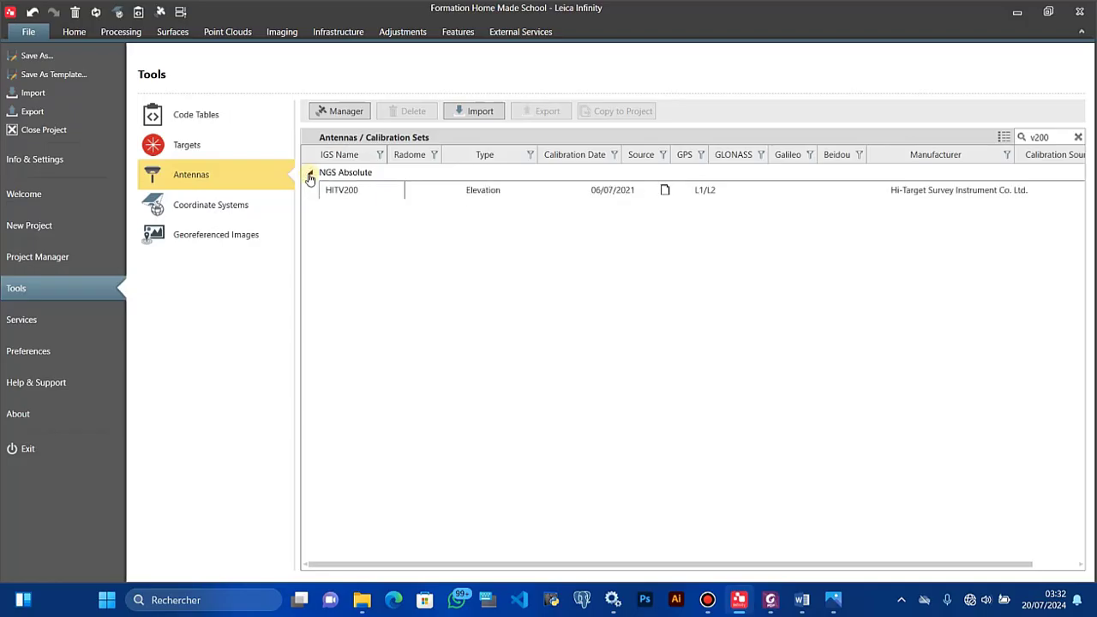
{"action": "left_click", "coordinate": [310, 175]}
{"action": "left_click", "coordinate": [310, 175]}
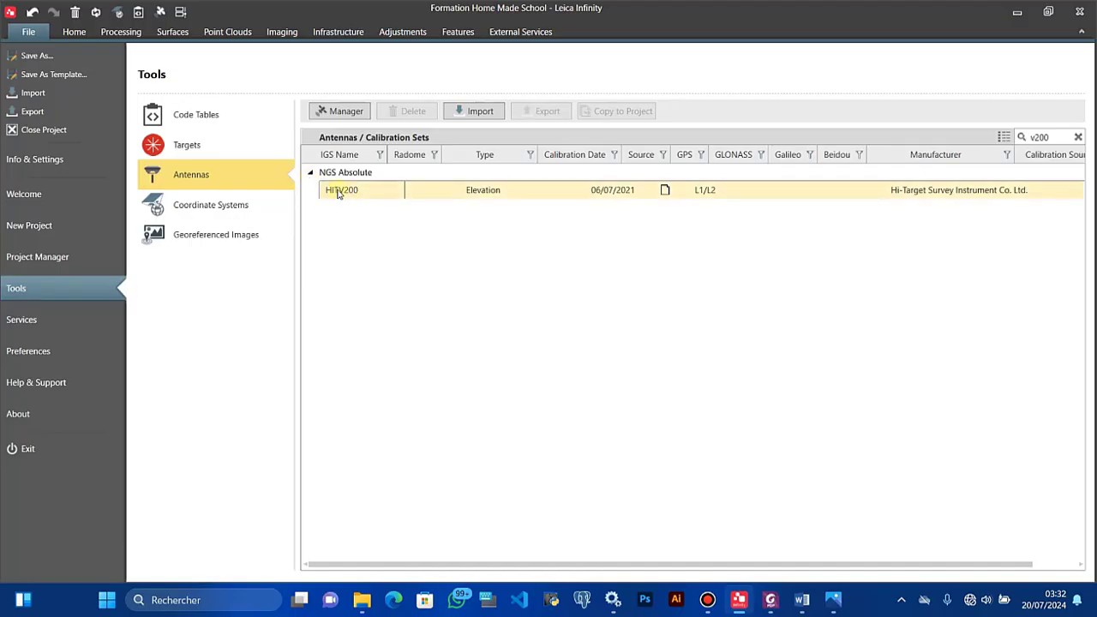
{"action": "left_click", "coordinate": [311, 175]}
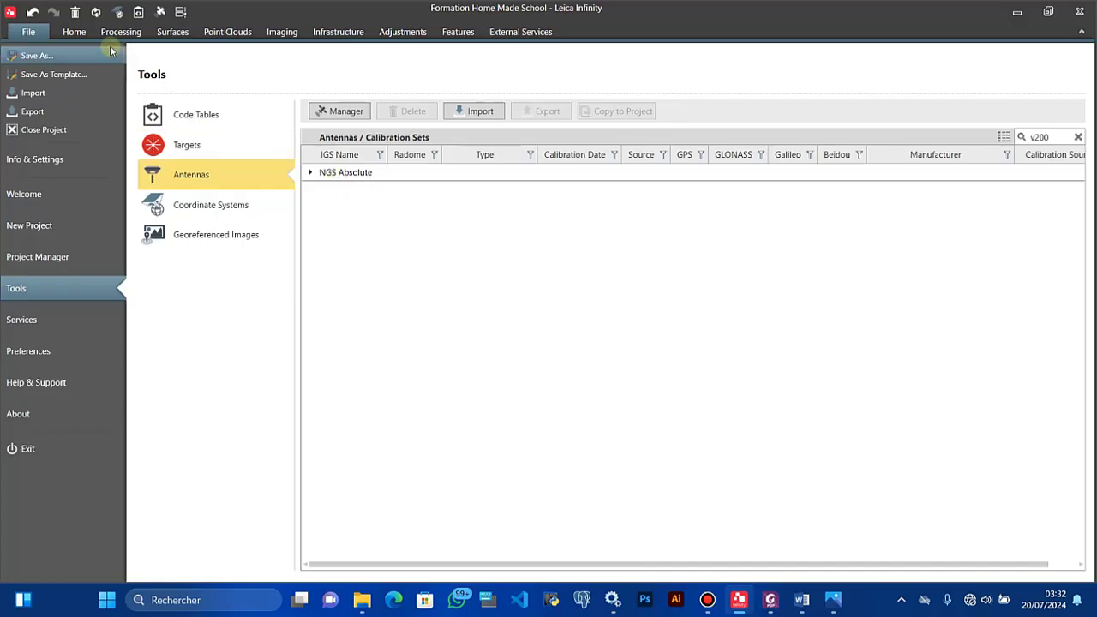
Set the GNSS antenna calibration set to NGS 14 Absolute and confirm the same set in the data settings
{"action": "left_click", "coordinate": [84, 34]}
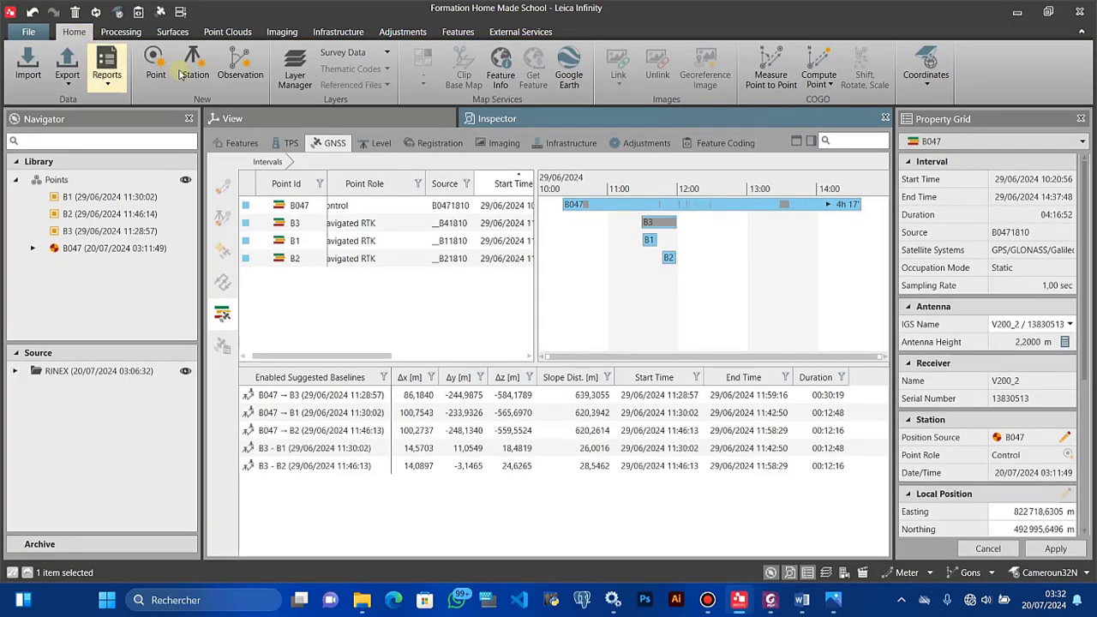
{"action": "left_click", "coordinate": [122, 34]}
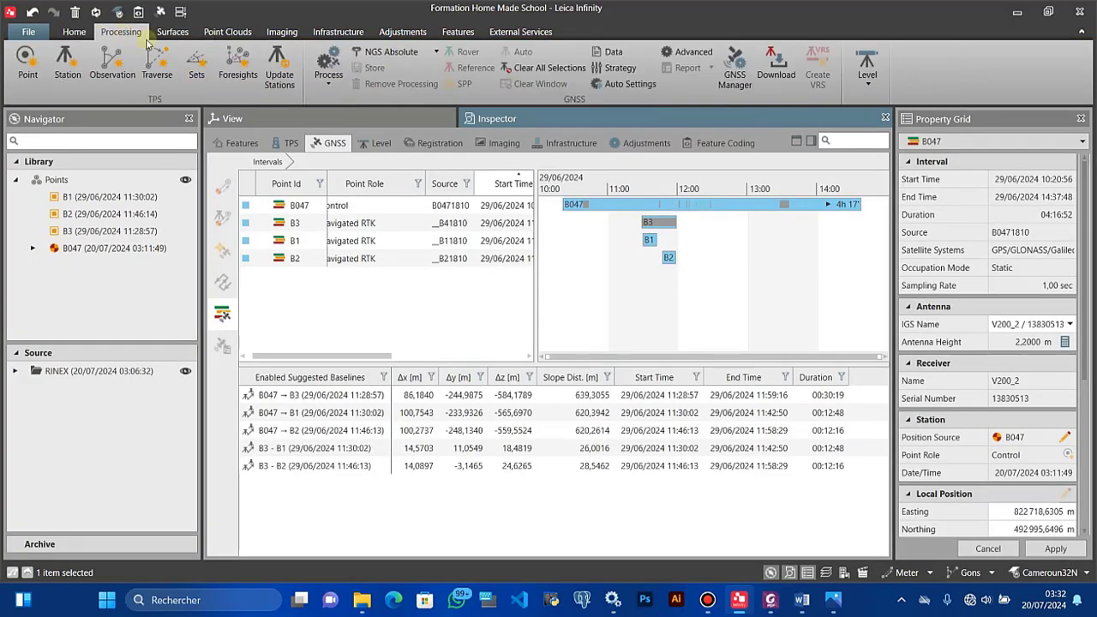
{"action": "left_click", "coordinate": [435, 53]}
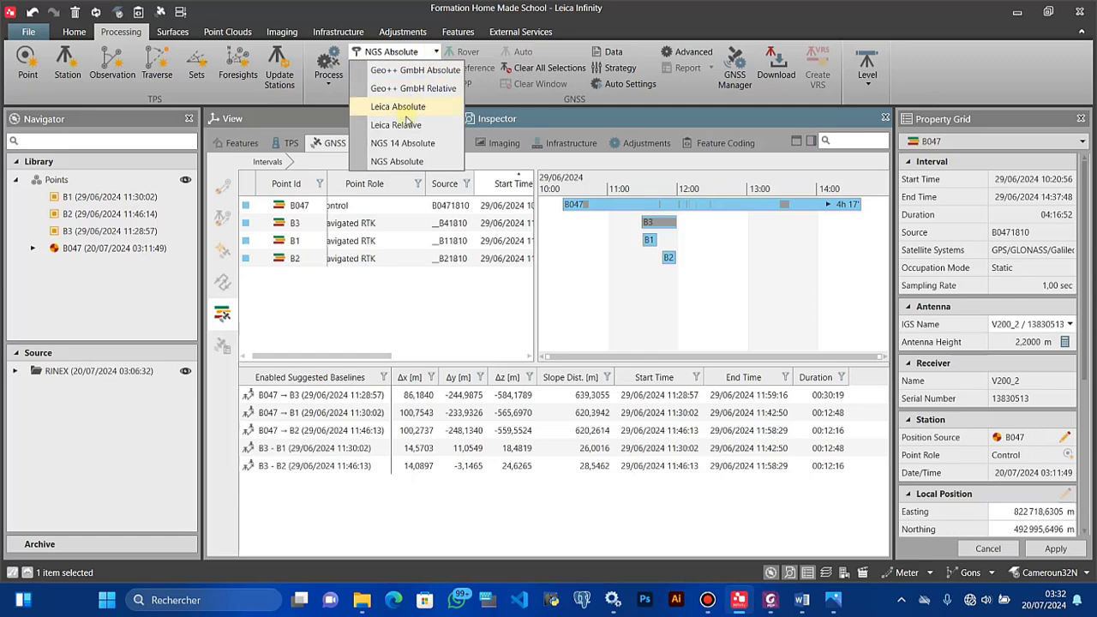
{"action": "left_click", "coordinate": [401, 143]}
{"action": "left_click", "coordinate": [614, 51]}
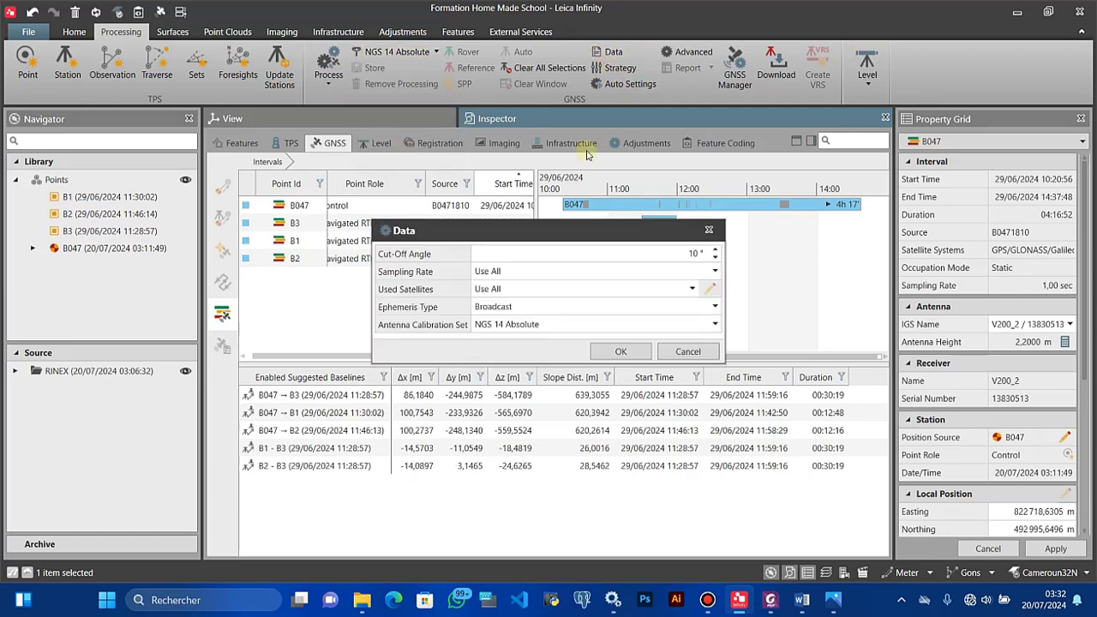
{"action": "left_click", "coordinate": [608, 325]}
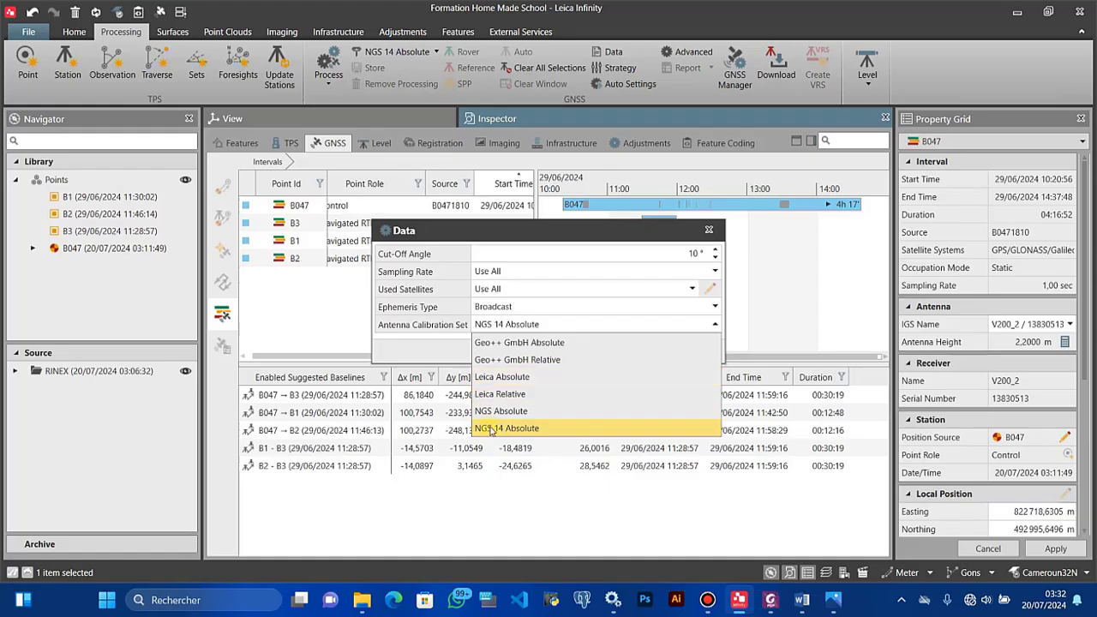
{"action": "left_click", "coordinate": [492, 429]}
{"action": "left_click", "coordinate": [617, 360]}
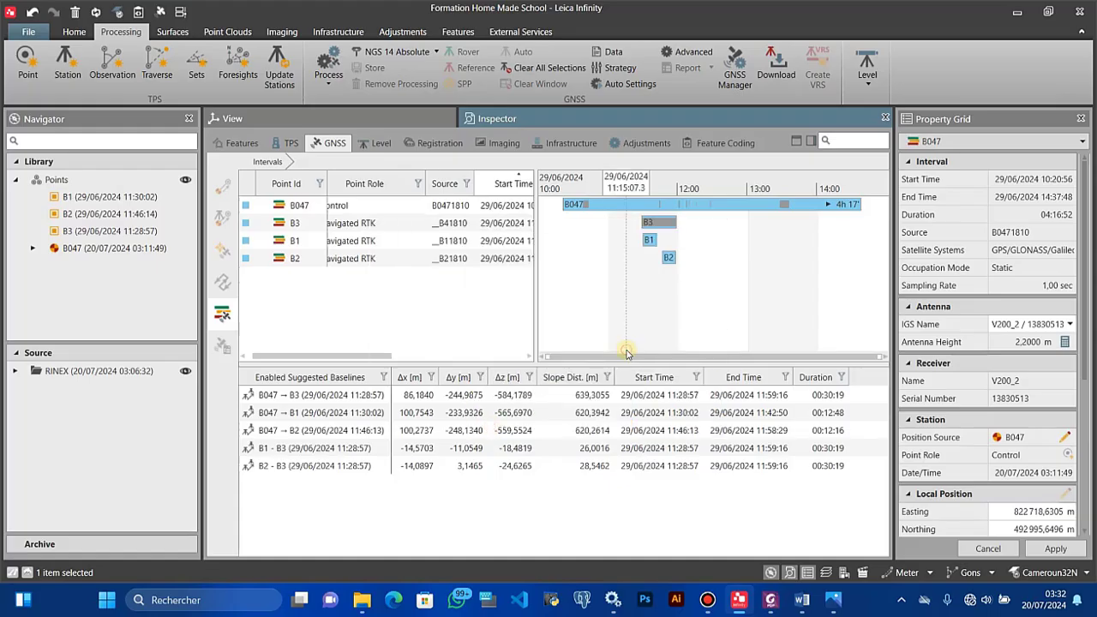
Review the GNSS processing strategy, including solution type and tropospheric model choices, keeping Phase Fixed and the Automatic options
{"action": "left_click", "coordinate": [614, 68]}
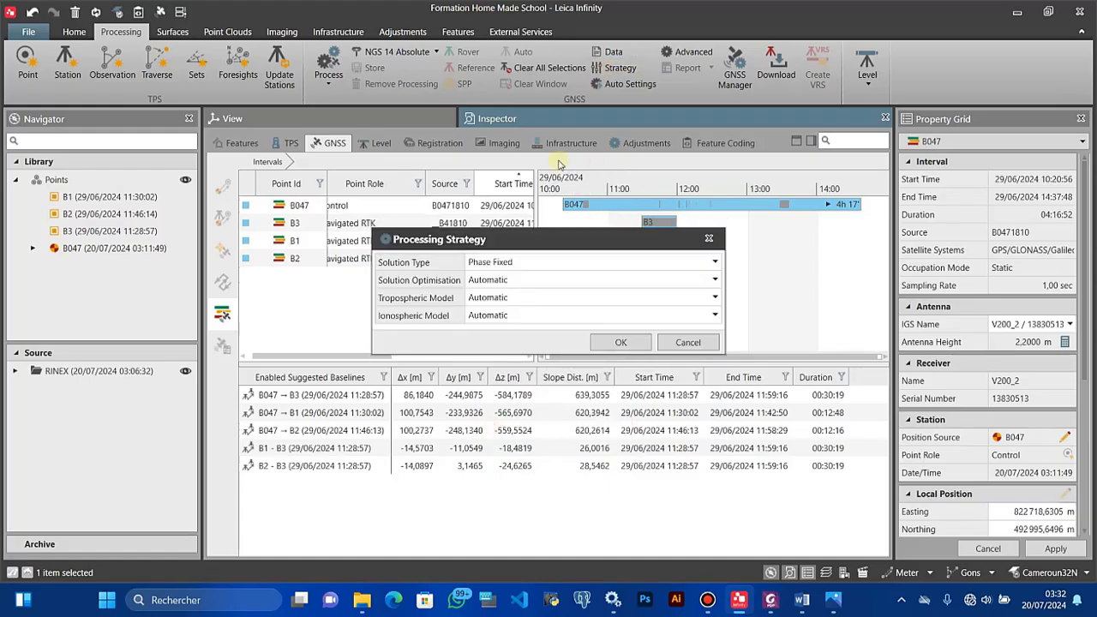
{"action": "mouse_move", "coordinate": [454, 260]}
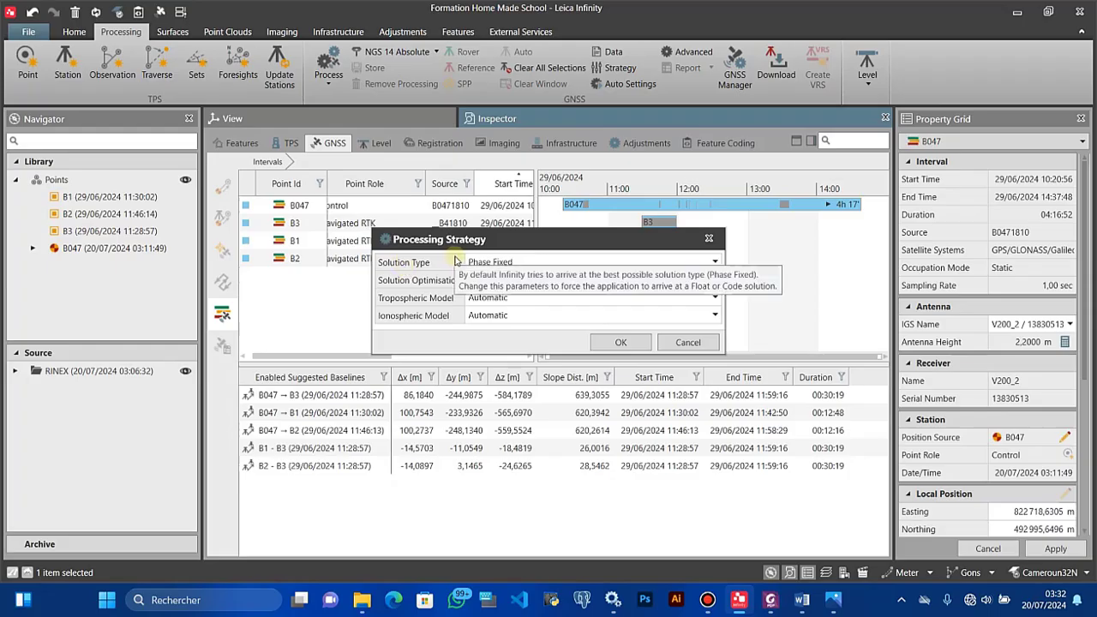
{"action": "left_click", "coordinate": [703, 259]}
{"action": "left_click", "coordinate": [482, 316]}
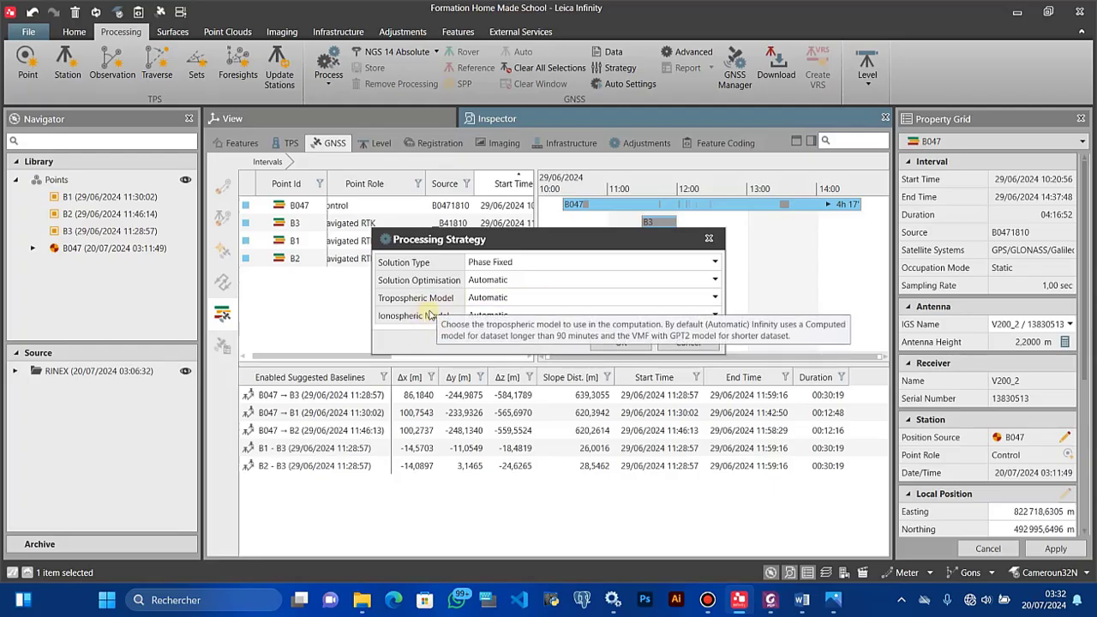
{"action": "left_click", "coordinate": [512, 300]}
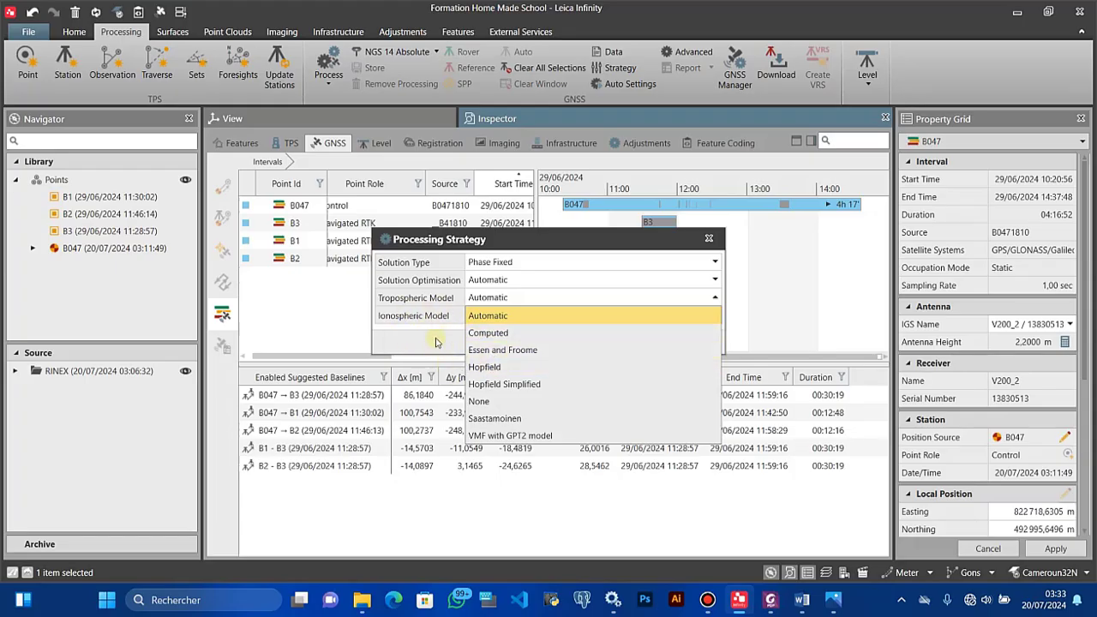
{"action": "left_click", "coordinate": [507, 317]}
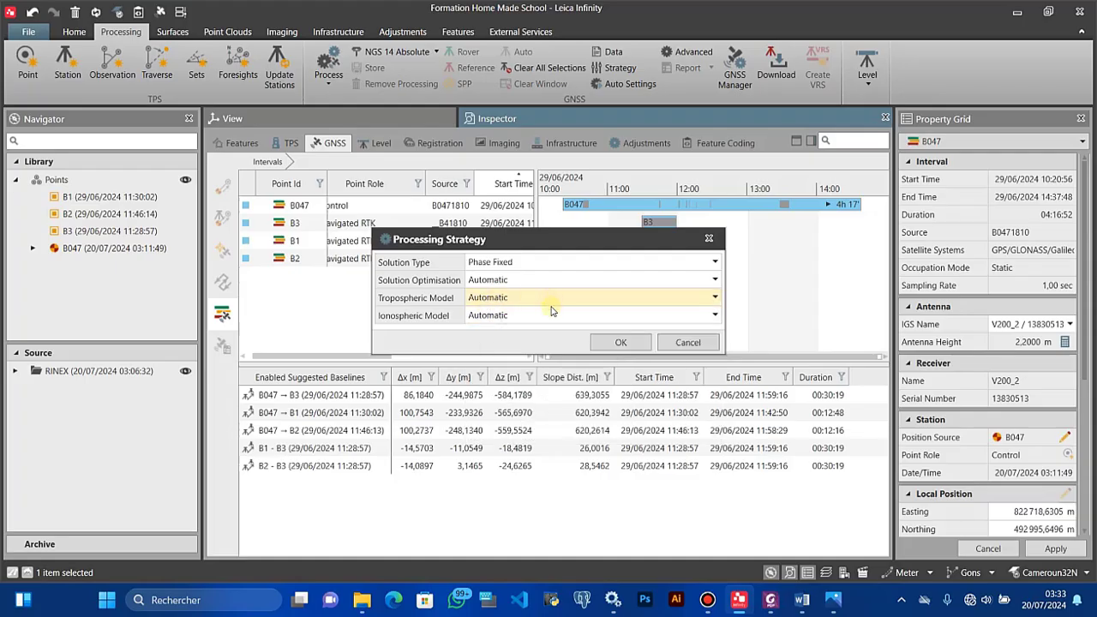
{"action": "left_click_drag", "start_coordinate": [461, 238], "coordinate": [414, 157]}
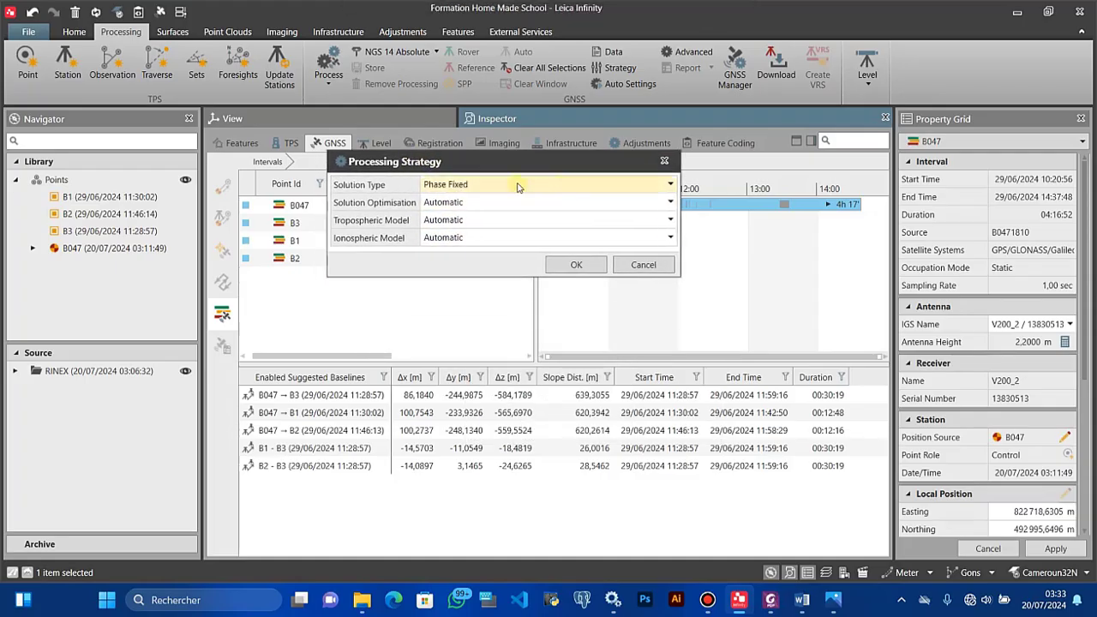
{"action": "left_click_drag", "start_coordinate": [489, 165], "coordinate": [511, 182]}
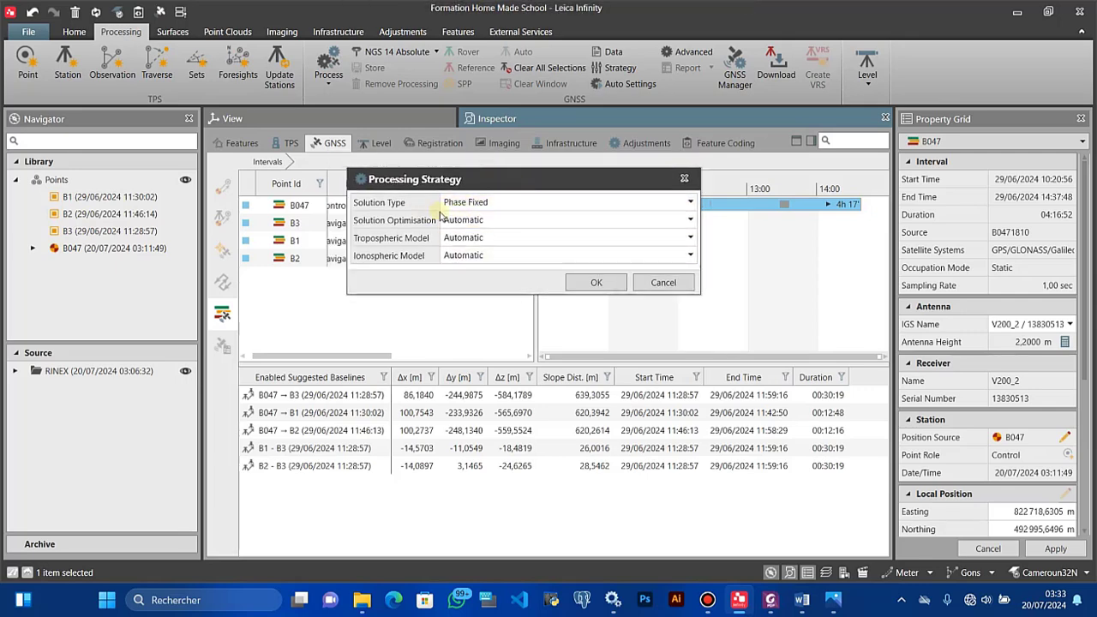
{"action": "left_click", "coordinate": [592, 283]}
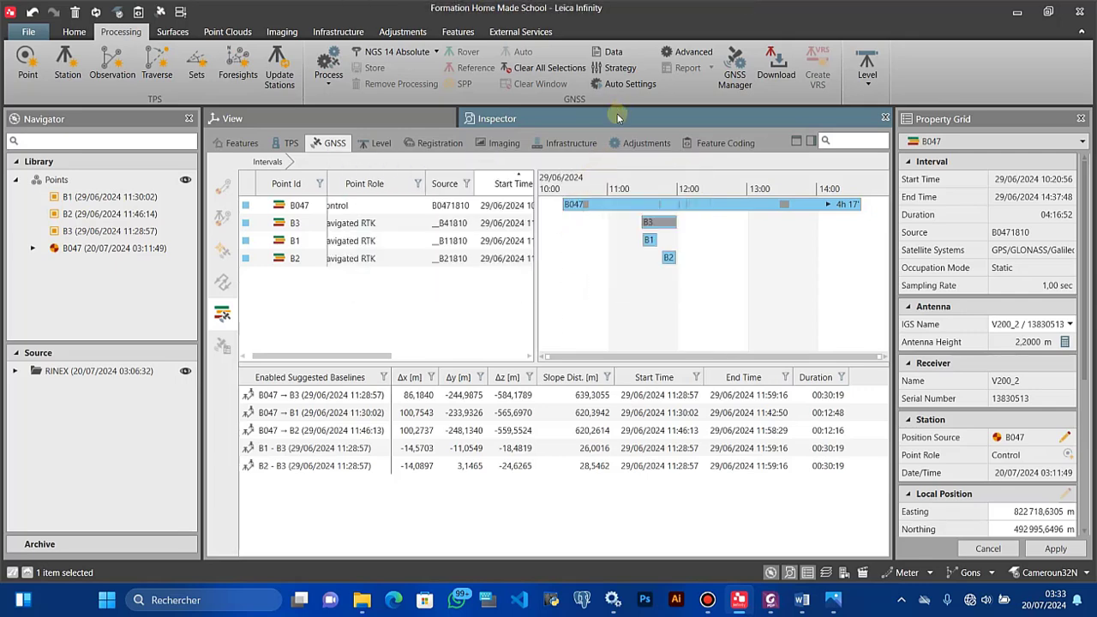
Examine the automatic processing settings and the advanced GNSS settings, leaving their values as they are
{"action": "left_click", "coordinate": [629, 83]}
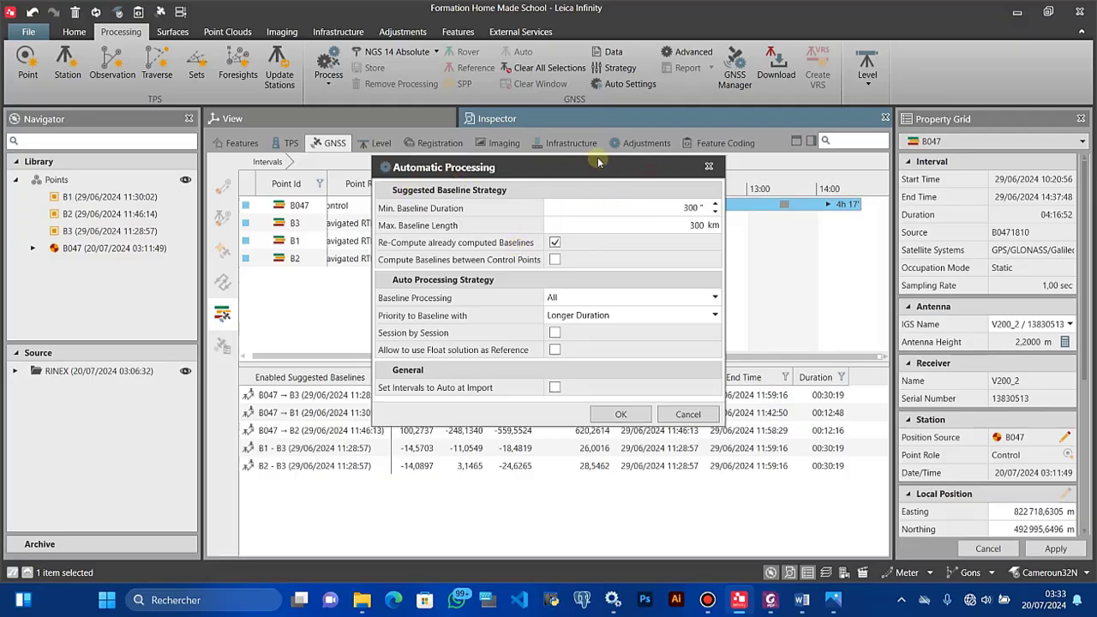
{"action": "left_click_drag", "start_coordinate": [585, 168], "coordinate": [541, 149]}
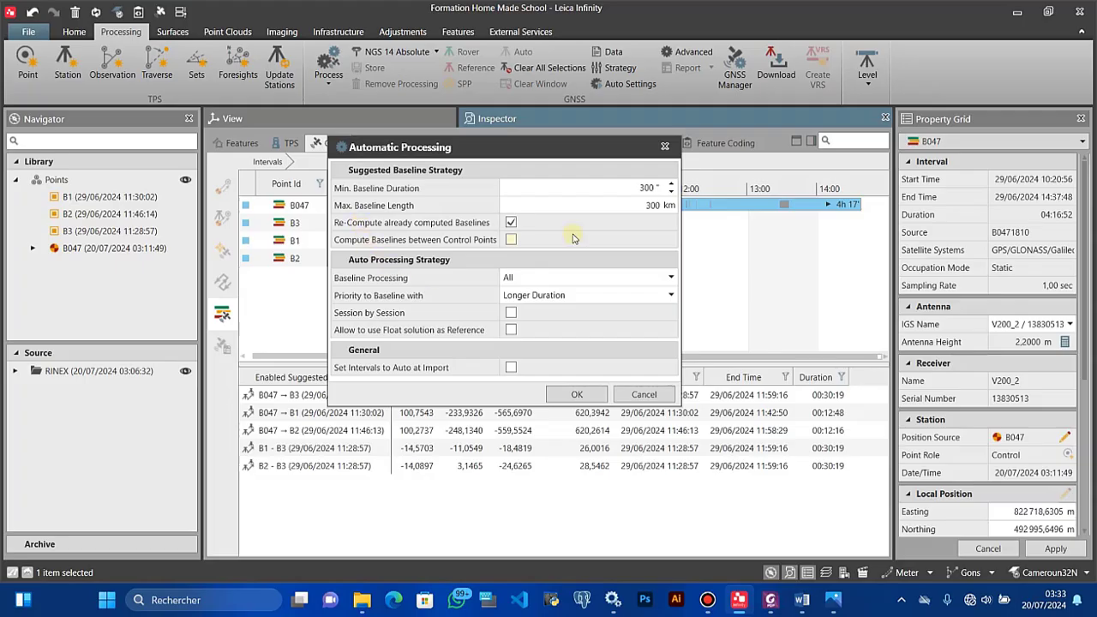
{"action": "left_click", "coordinate": [664, 149]}
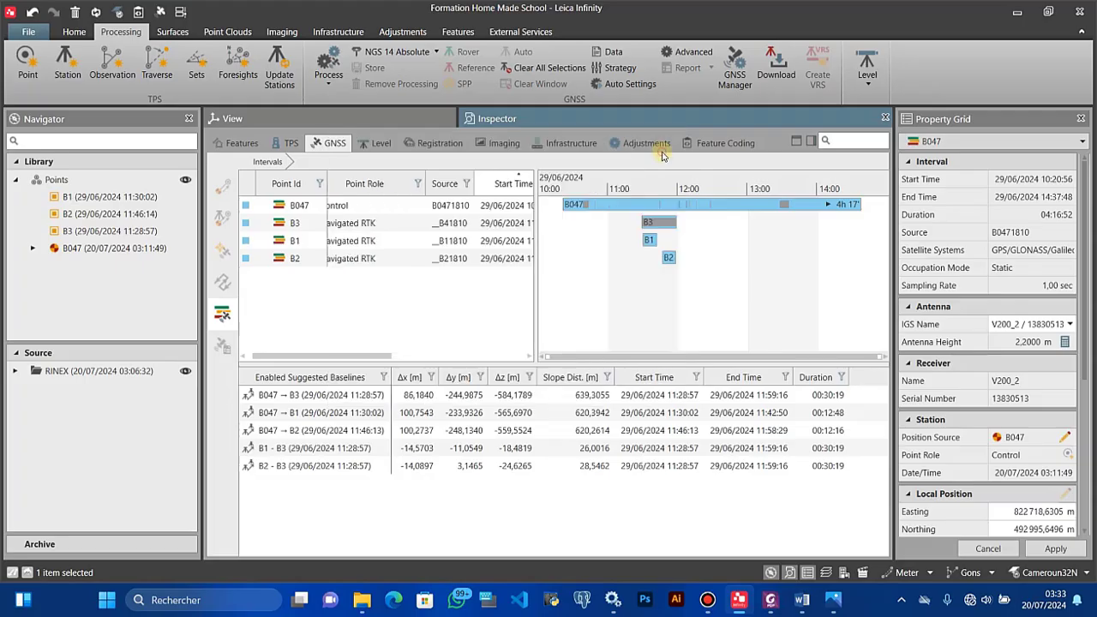
{"action": "left_click", "coordinate": [684, 56]}
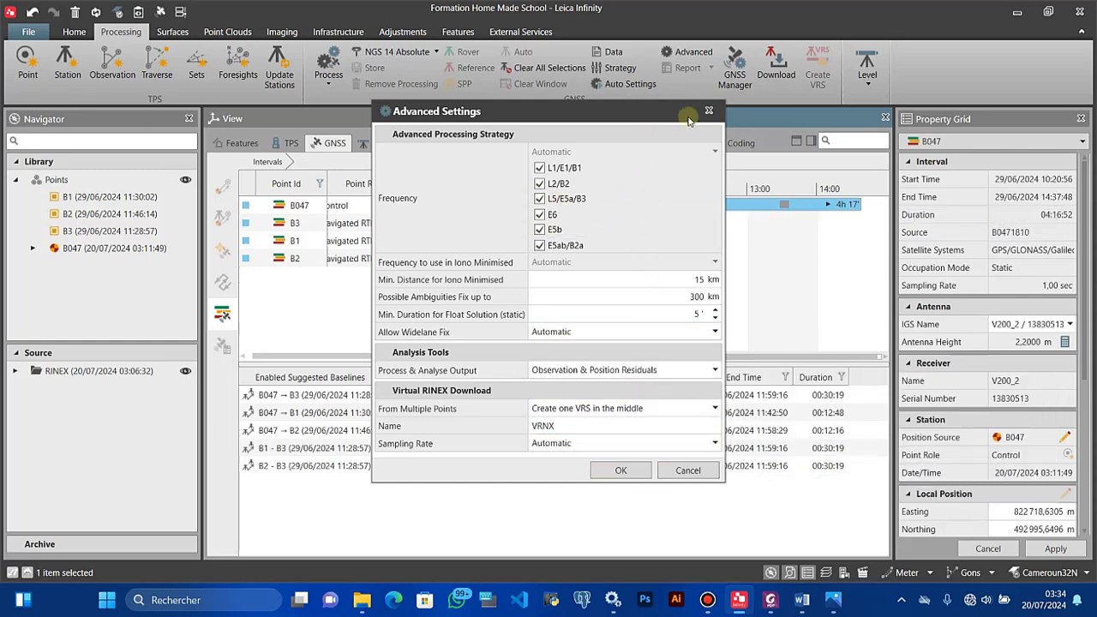
{"action": "left_click", "coordinate": [623, 472]}
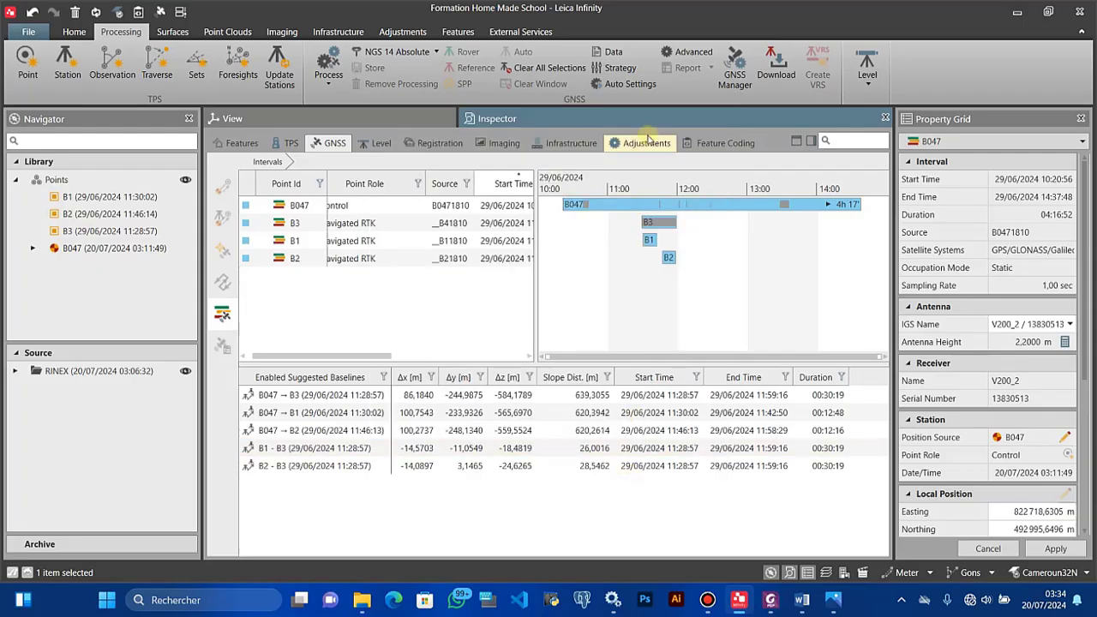
Try to run Process & Analyse on the GNSS intervals with the NGS 14 Absolute calibration set
{"action": "left_click", "coordinate": [332, 87]}
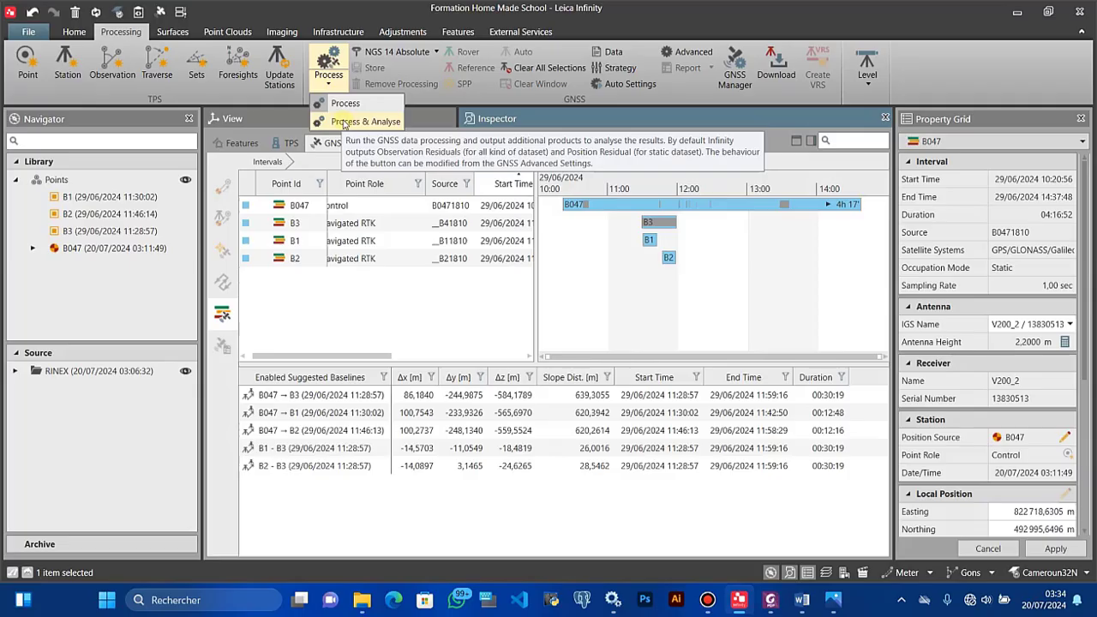
{"action": "left_click", "coordinate": [343, 123]}
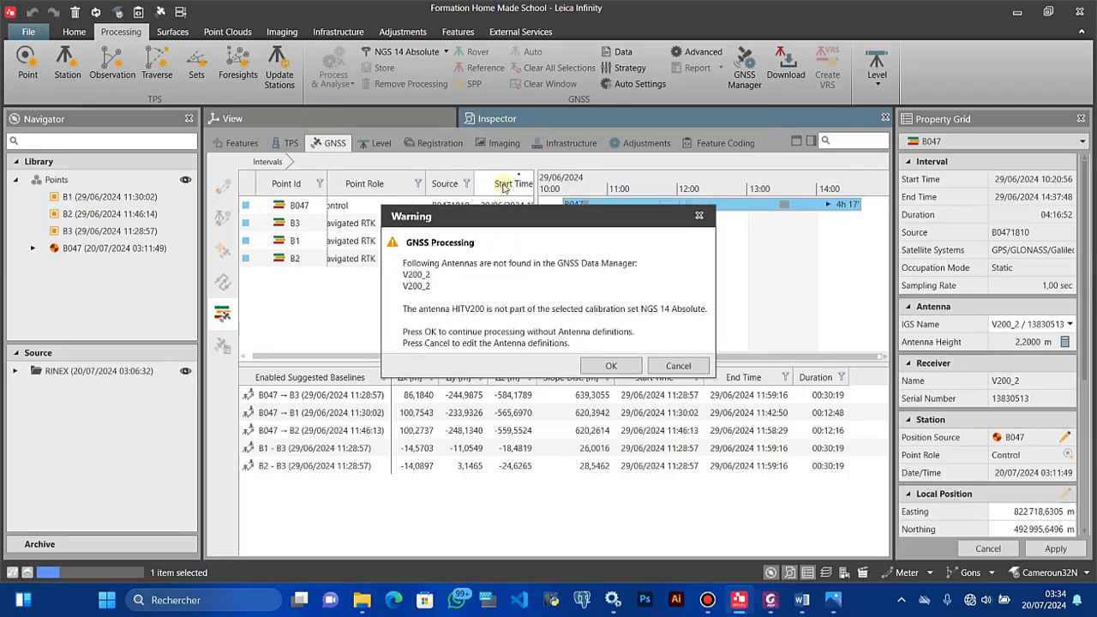
{"action": "left_click_drag", "start_coordinate": [504, 225], "coordinate": [390, 99]}
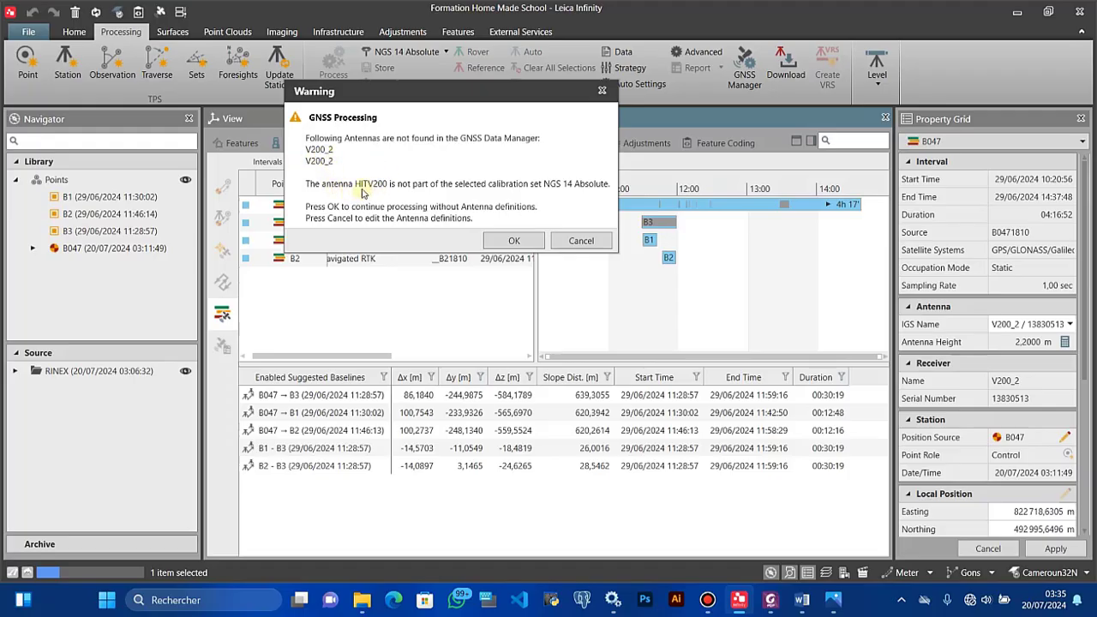
{"action": "left_click", "coordinate": [602, 90]}
Switch to File Explorer, open the Observations GNSS Hi Target V200 folder under PART2, and sort its files by type
{"action": "left_click", "coordinate": [358, 606]}
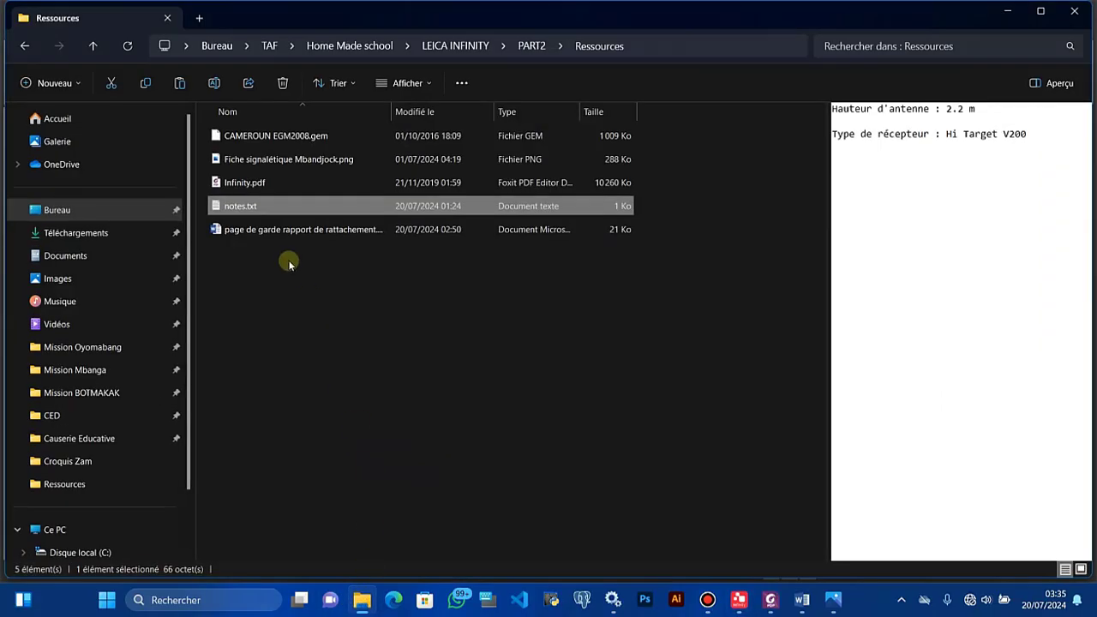
{"action": "left_click", "coordinate": [93, 49]}
{"action": "double_click", "coordinate": [242, 134]}
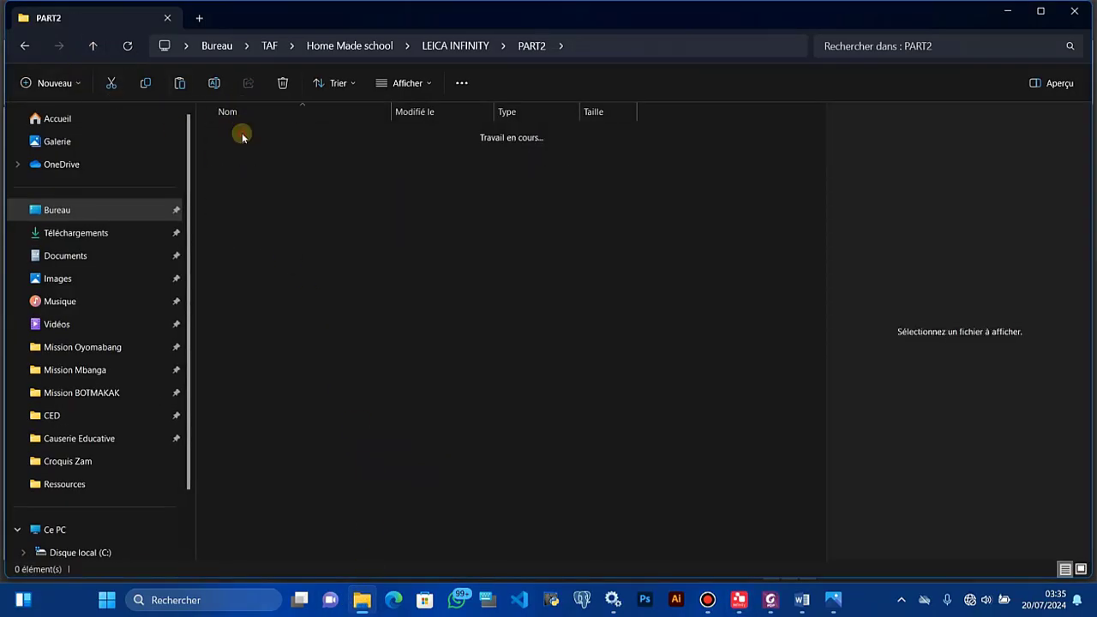
{"action": "left_click", "coordinate": [254, 143]}
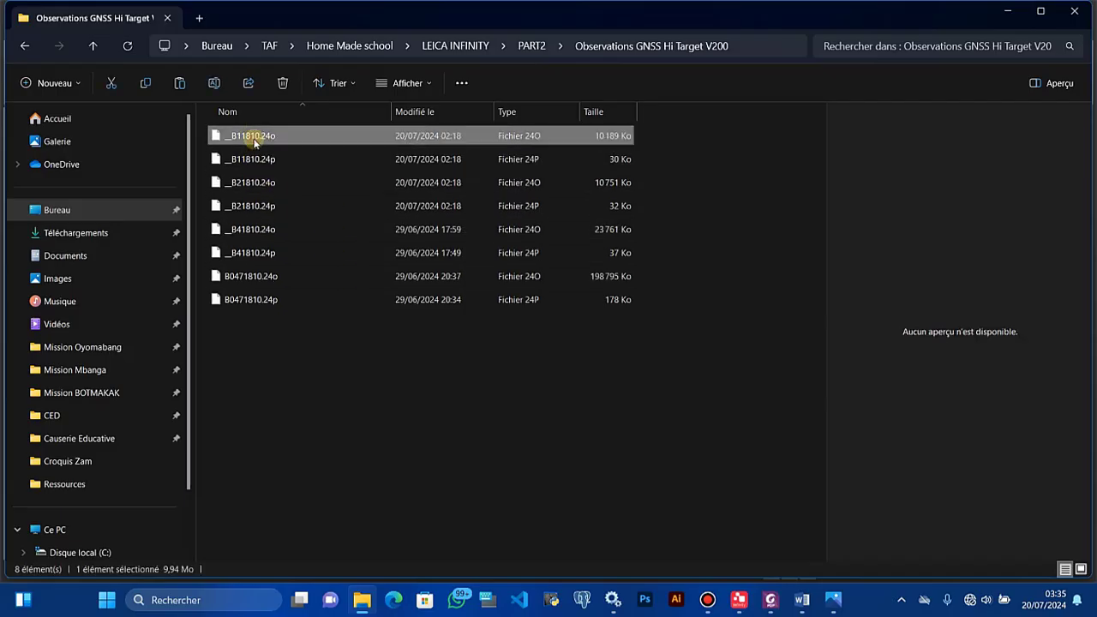
{"action": "right_click", "coordinate": [289, 372]}
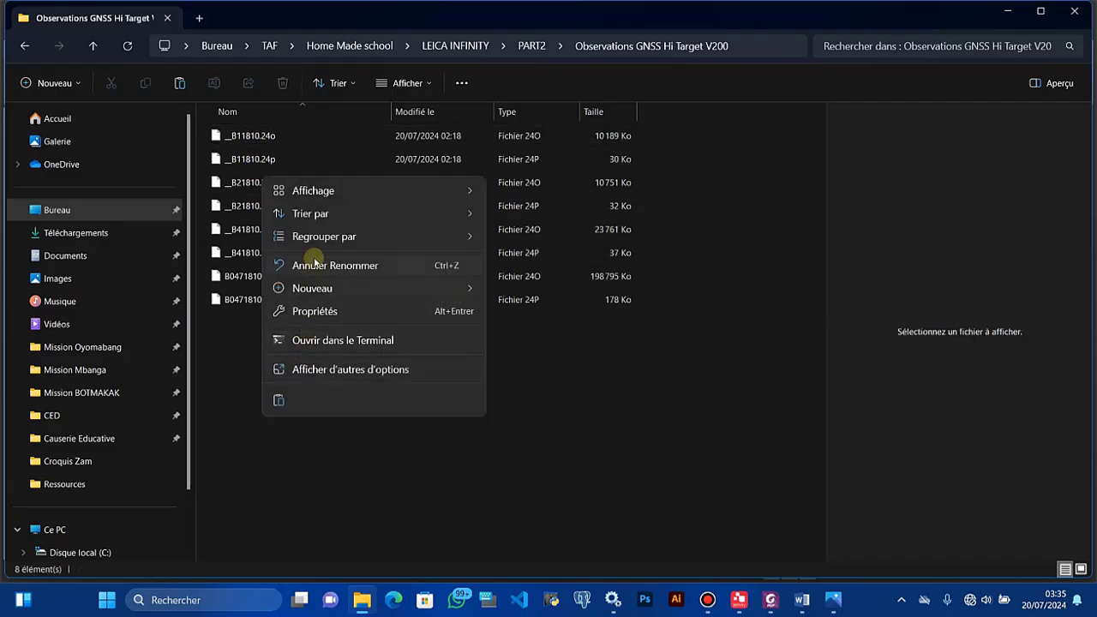
{"action": "mouse_move", "coordinate": [314, 215]}
{"action": "left_click", "coordinate": [561, 261]}
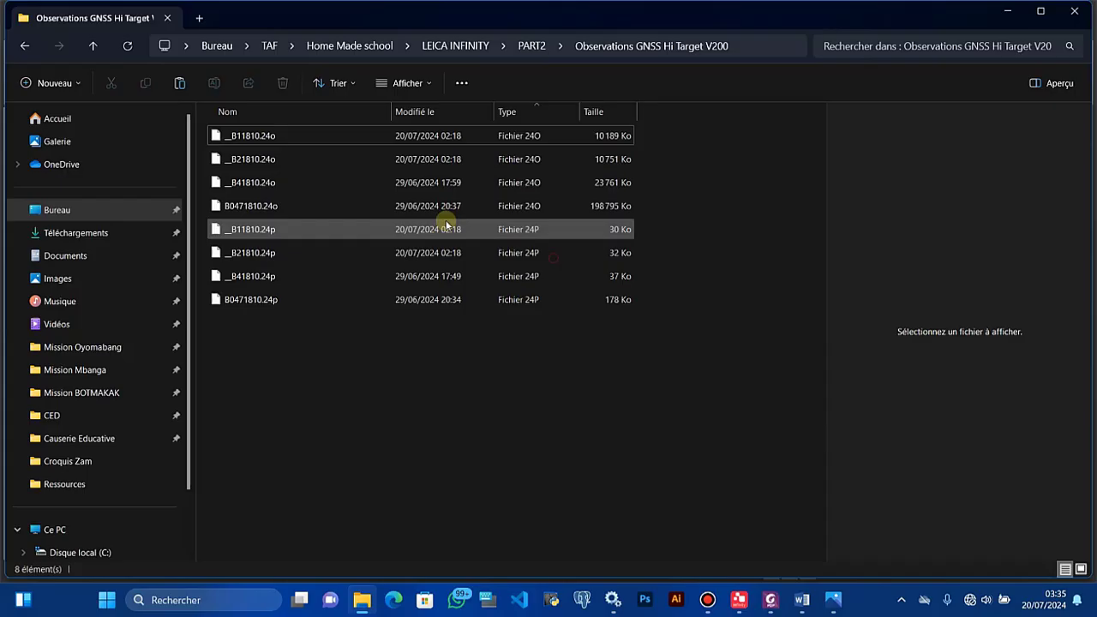
{"action": "left_click", "coordinate": [278, 140]}
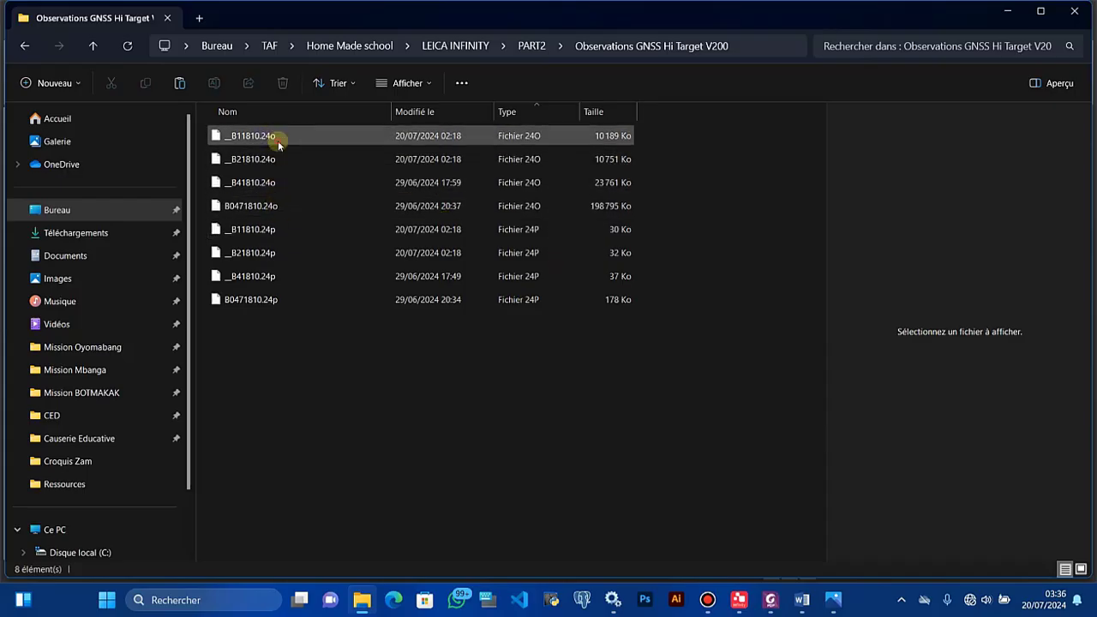
{"action": "left_click", "coordinate": [268, 206], "text": "shift"}
{"action": "right_click", "coordinate": [268, 207]}
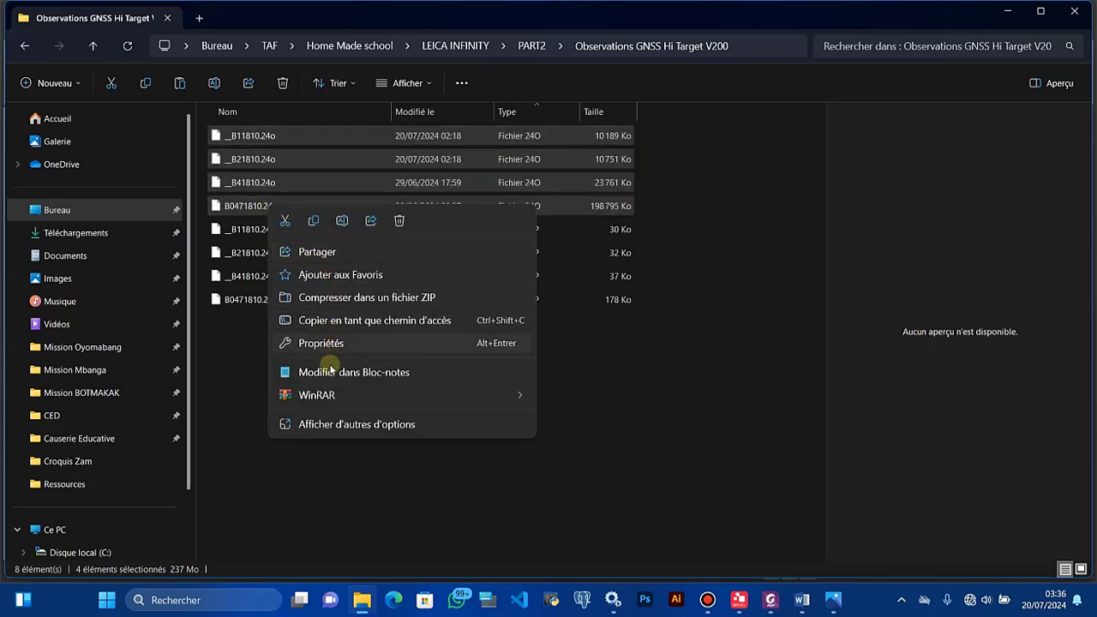
{"action": "left_click", "coordinate": [335, 424]}
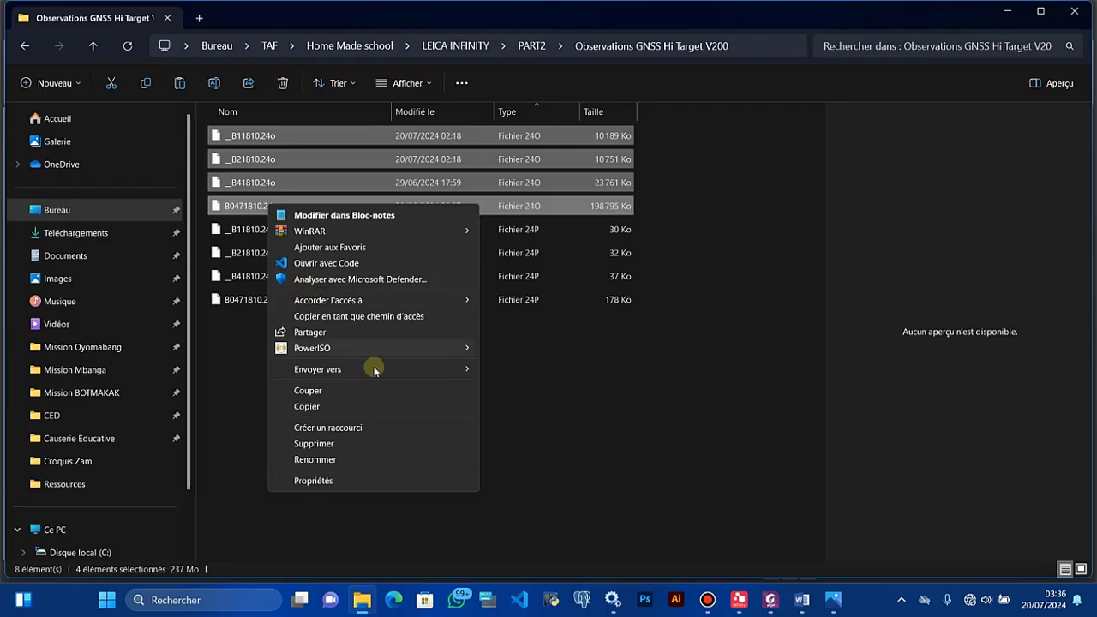
{"action": "left_click", "coordinate": [482, 302]}
{"action": "left_click", "coordinate": [326, 139]}
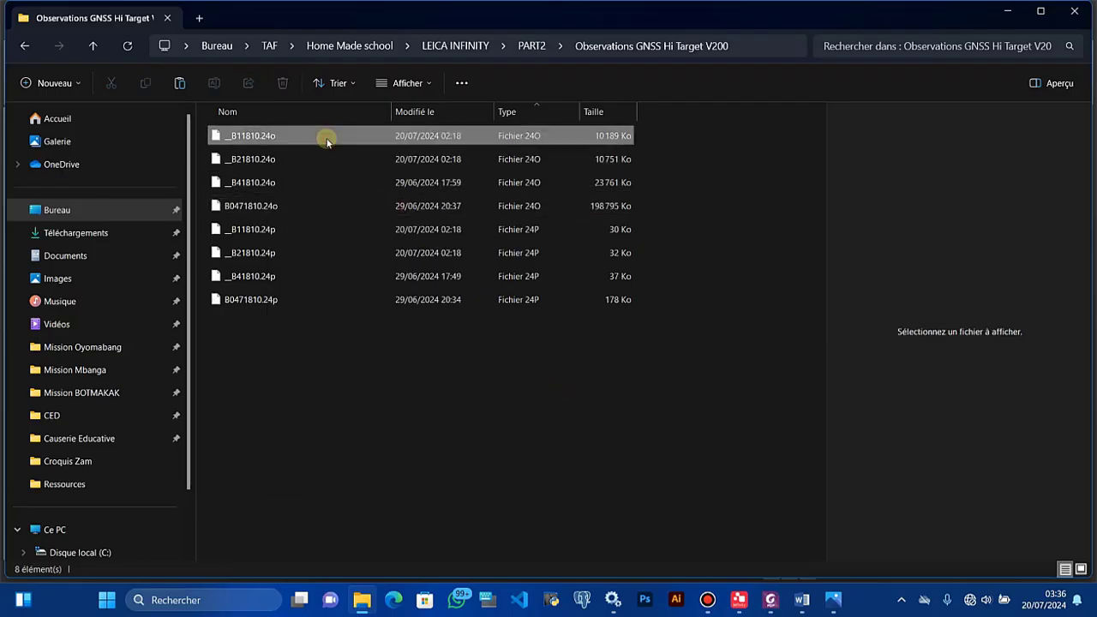
{"action": "left_click", "coordinate": [330, 206], "text": "shift"}
{"action": "right_click", "coordinate": [331, 206]}
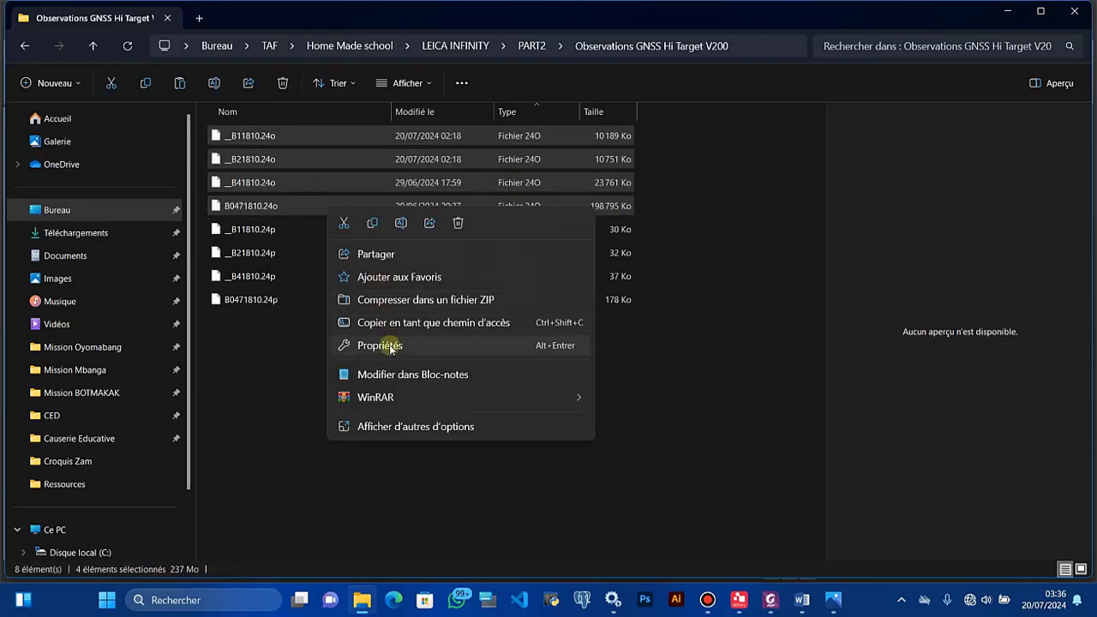
{"action": "left_click", "coordinate": [248, 480]}
{"action": "left_click", "coordinate": [248, 480]}
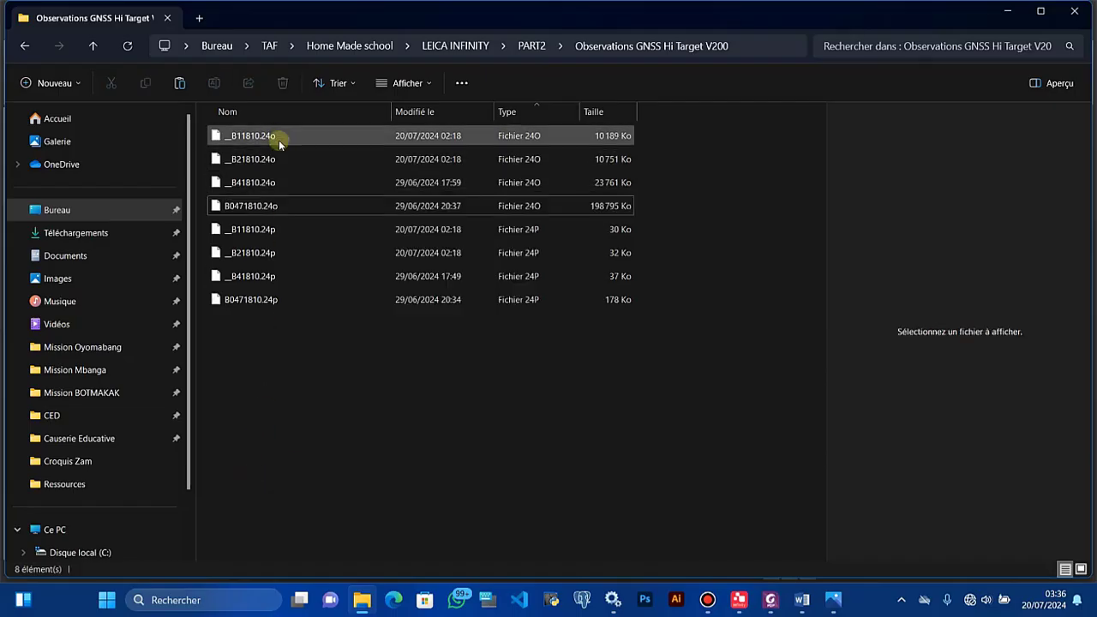
Open the observation file __B11810.24o in Word 2016, using that application for this one time only
{"action": "left_click", "coordinate": [279, 138]}
{"action": "right_click", "coordinate": [279, 138]}
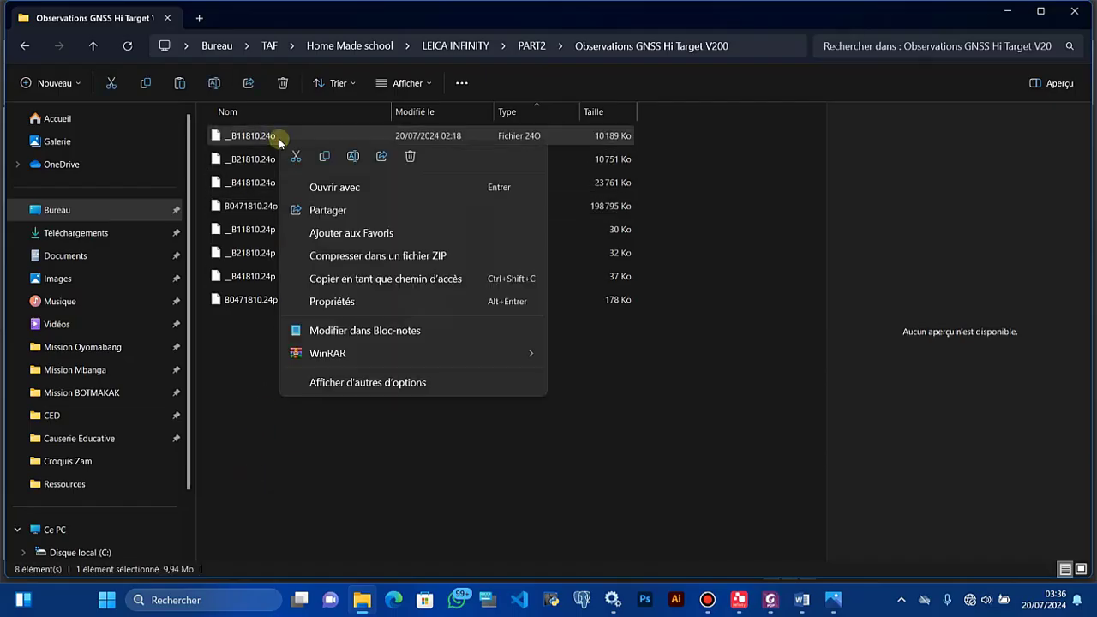
{"action": "left_click", "coordinate": [330, 188]}
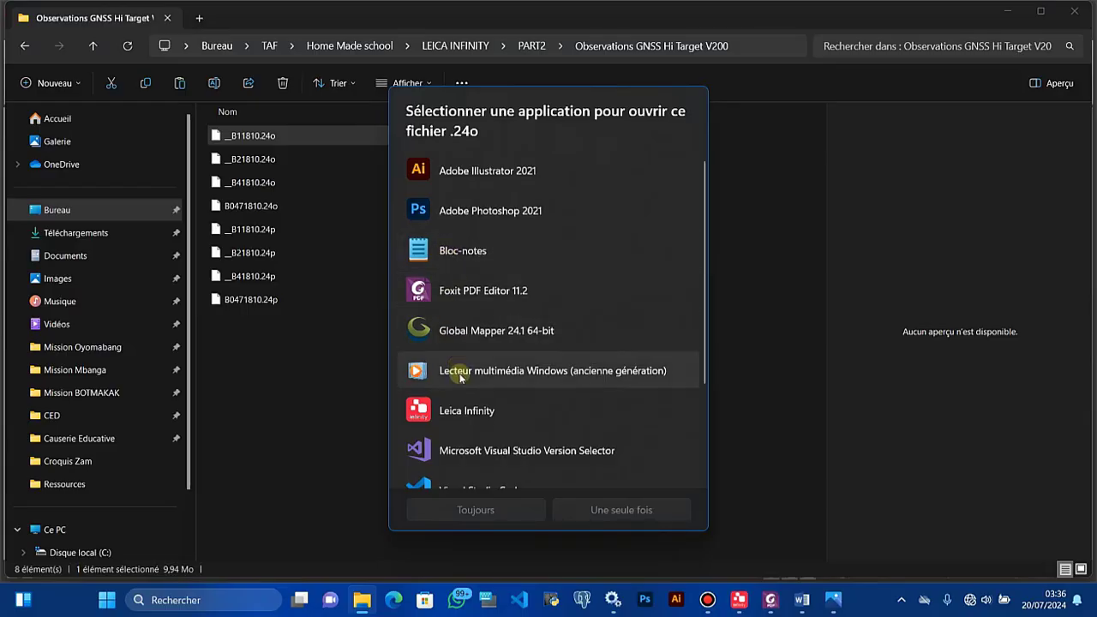
{"action": "scroll", "coordinate": [461, 377], "scroll_direction": "down", "scroll_amount": 3}
{"action": "left_click", "coordinate": [461, 393]}
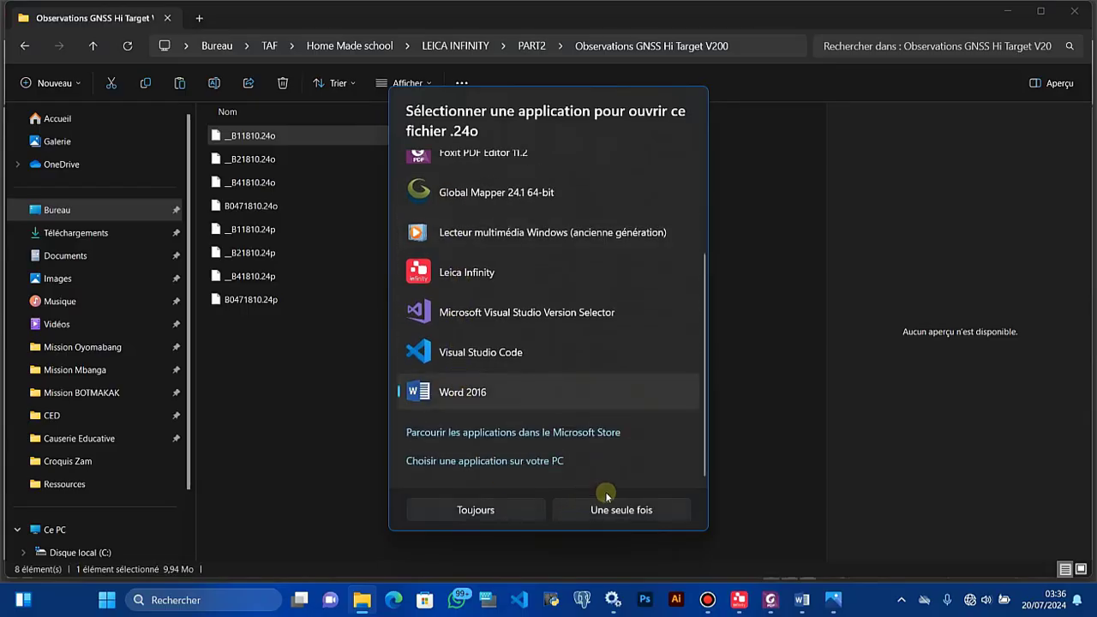
{"action": "left_click", "coordinate": [634, 512]}
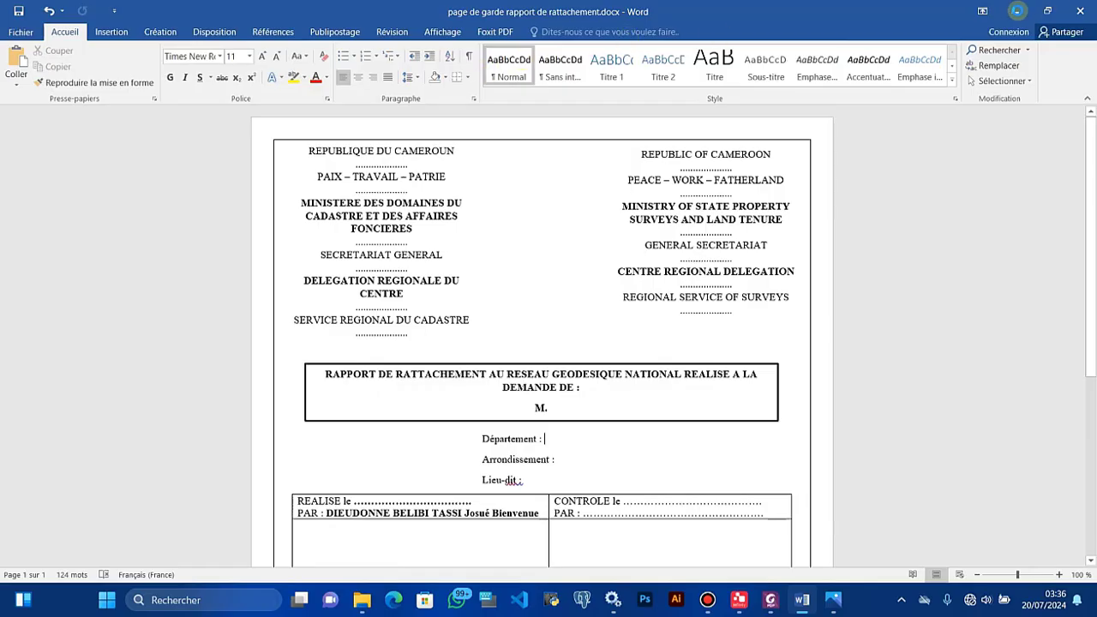
Examine the B1 RINEX header, especially the REC # / TYPE and ANT # / TYPE lines
{"action": "scroll", "coordinate": [335, 316], "scroll_direction": "down", "scroll_amount": 4}
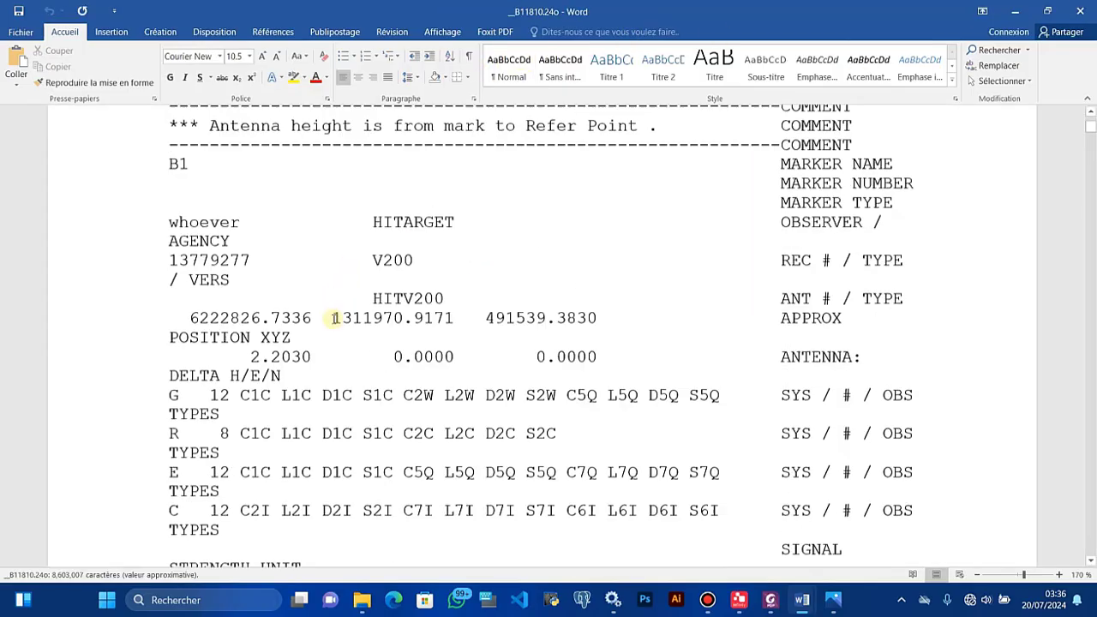
{"action": "scroll", "coordinate": [335, 318], "scroll_direction": "down", "scroll_amount": 6}
{"action": "scroll", "coordinate": [332, 317], "scroll_direction": "up", "scroll_amount": 5}
{"action": "scroll", "coordinate": [364, 274], "scroll_direction": "up", "scroll_amount": 5}
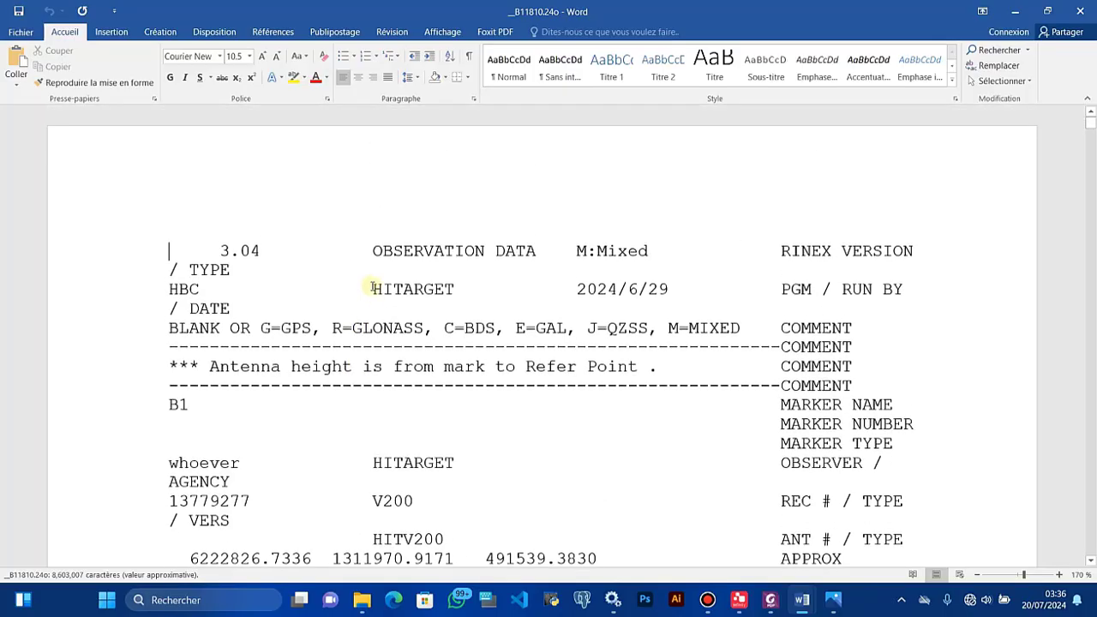
{"action": "scroll", "coordinate": [374, 288], "scroll_direction": "down", "scroll_amount": 5}
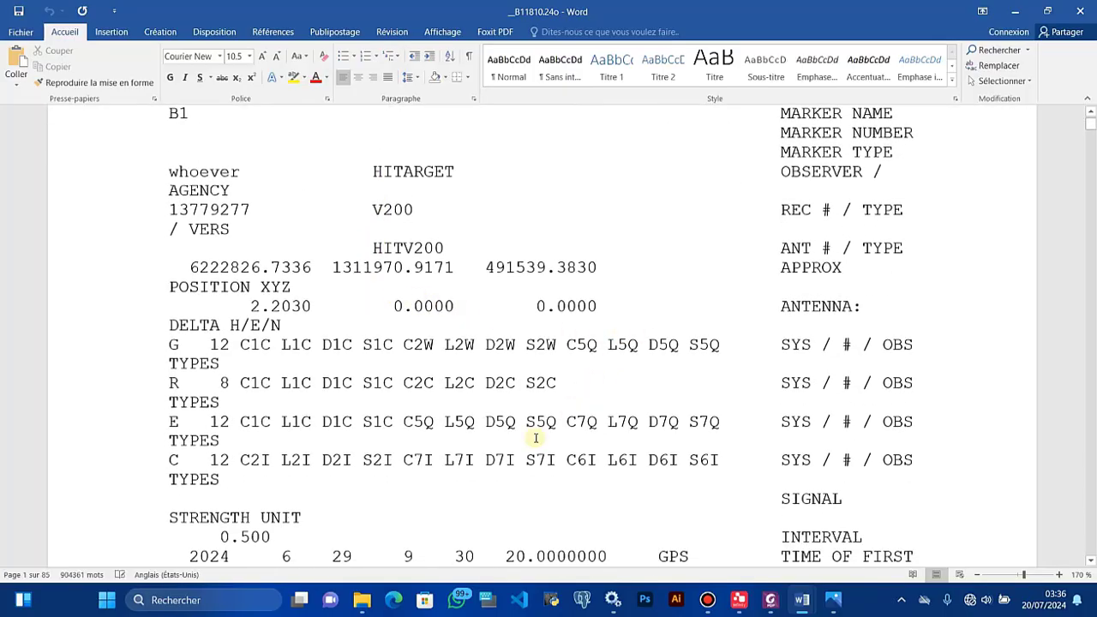
{"action": "scroll", "coordinate": [461, 467], "scroll_direction": "down", "scroll_amount": 4}
{"action": "scroll", "coordinate": [463, 463], "scroll_direction": "up", "scroll_amount": 4}
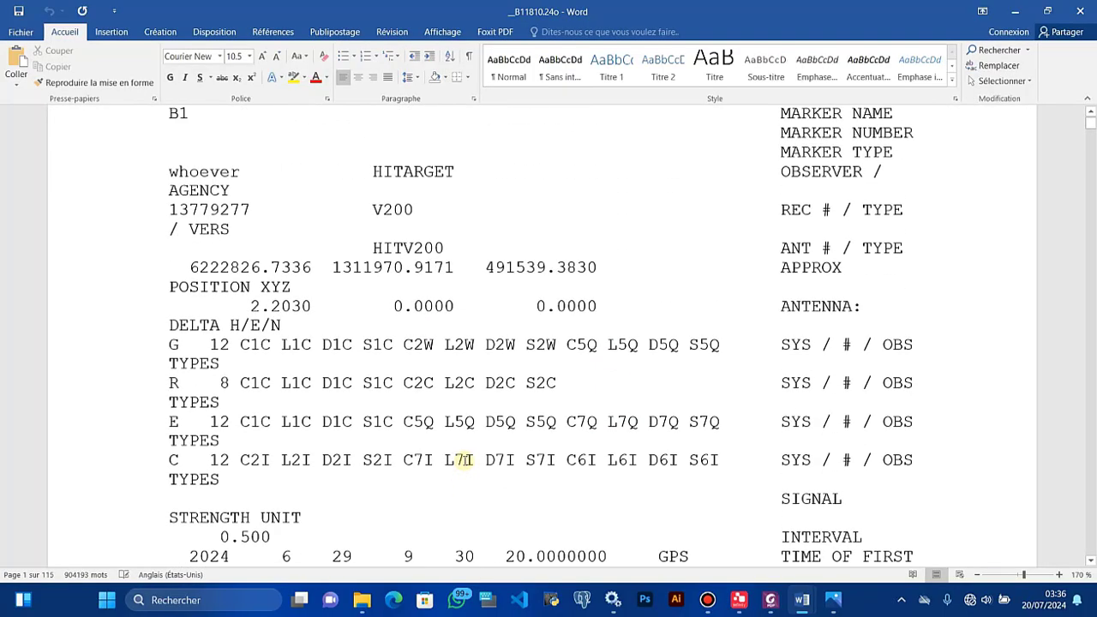
{"action": "scroll", "coordinate": [463, 454], "scroll_direction": "up", "scroll_amount": 3}
{"action": "scroll", "coordinate": [461, 447], "scroll_direction": "down", "scroll_amount": 7}
{"action": "scroll", "coordinate": [461, 446], "scroll_direction": "up", "scroll_amount": 4}
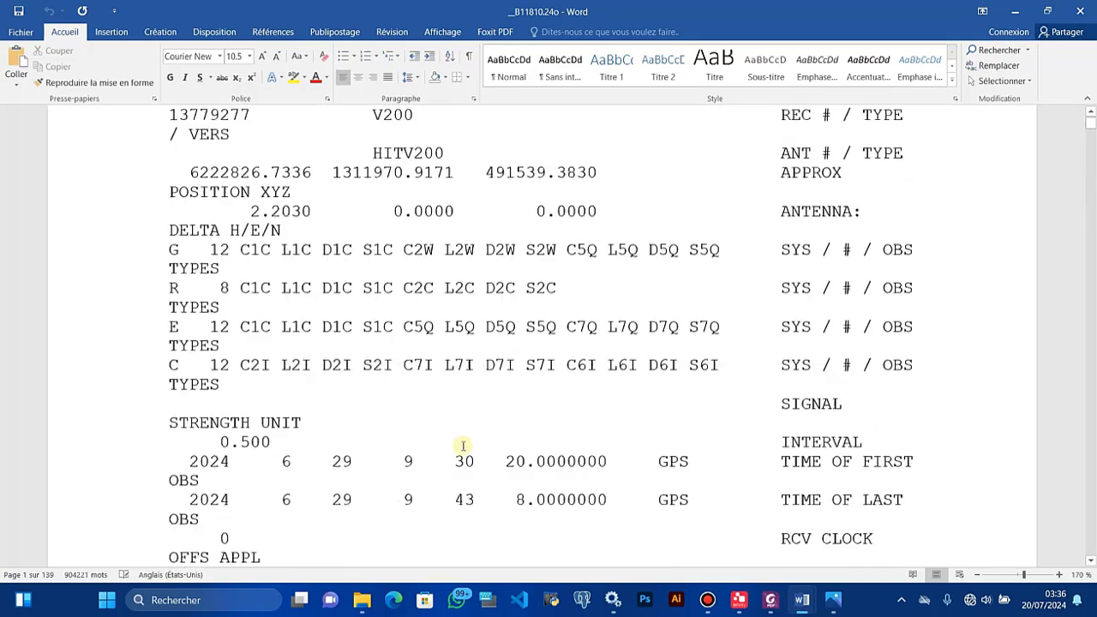
{"action": "scroll", "coordinate": [463, 445], "scroll_direction": "up", "scroll_amount": 3}
{"action": "scroll", "coordinate": [767, 322], "scroll_direction": "down", "scroll_amount": 3}
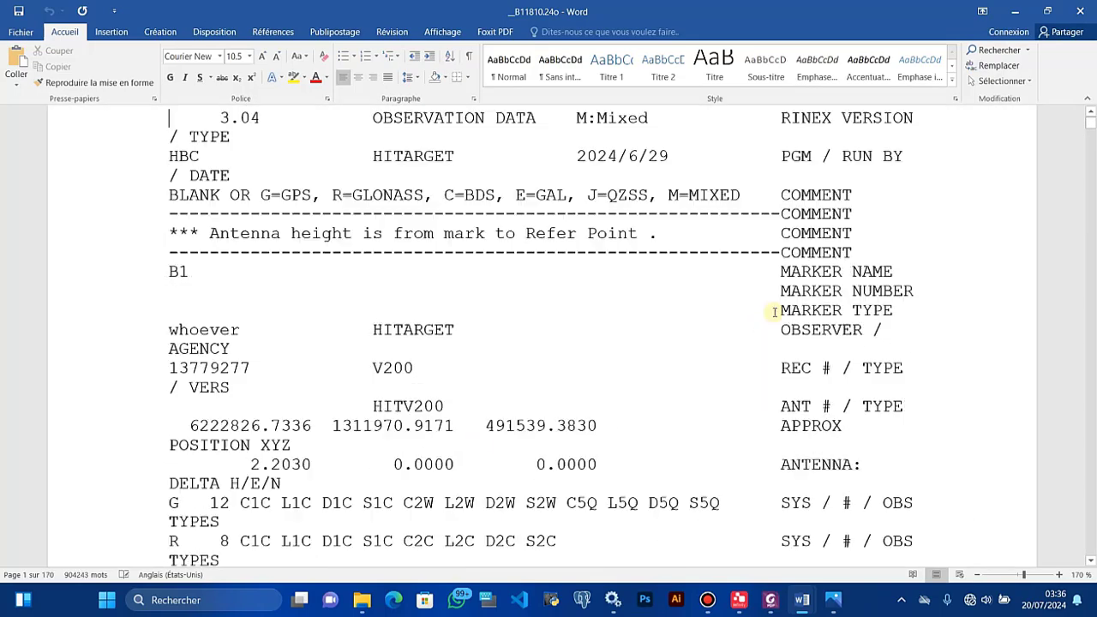
{"action": "scroll", "coordinate": [375, 248], "scroll_direction": "up", "scroll_amount": 3}
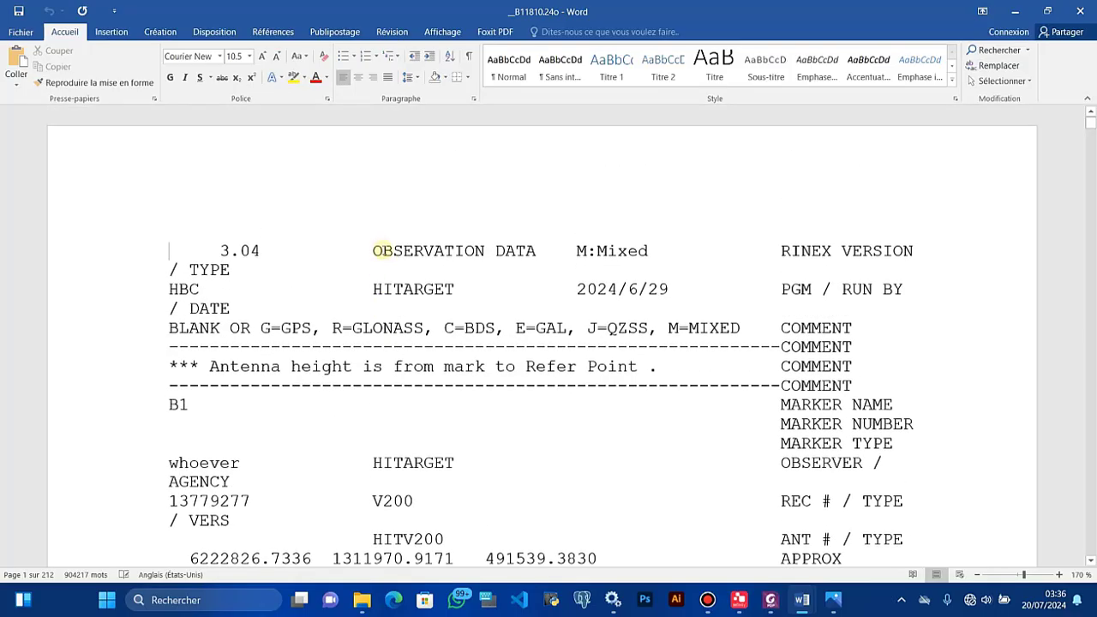
{"action": "scroll", "coordinate": [378, 249], "scroll_direction": "down", "scroll_amount": 3}
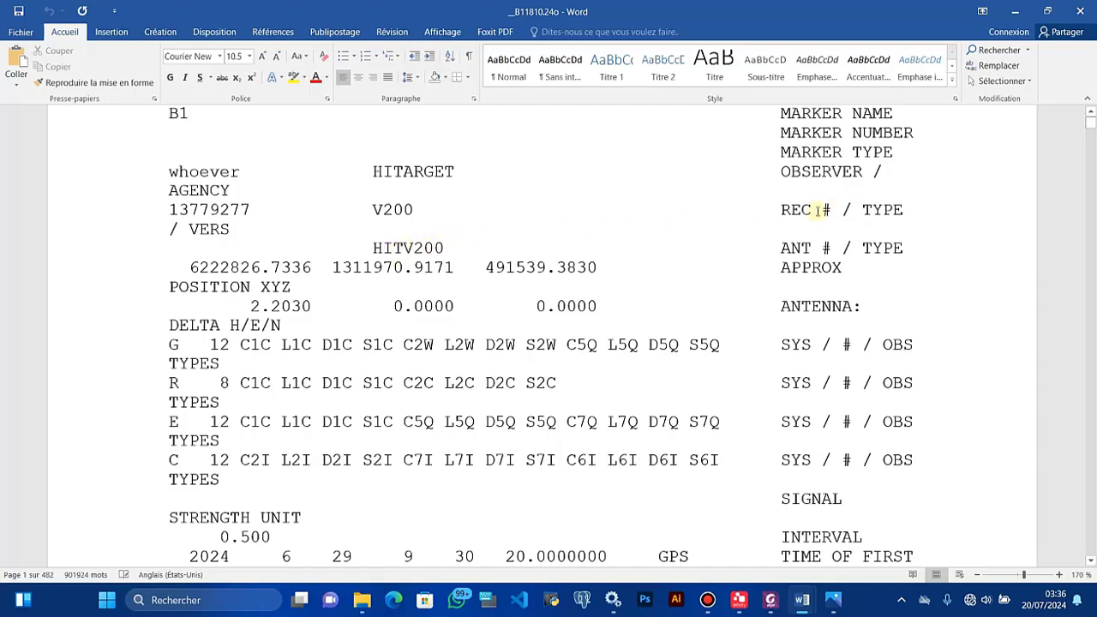
Change the receiver type in the B1 header to HITV200, save and close the file, and return to File Explorer
{"action": "left_click", "coordinate": [375, 209]}
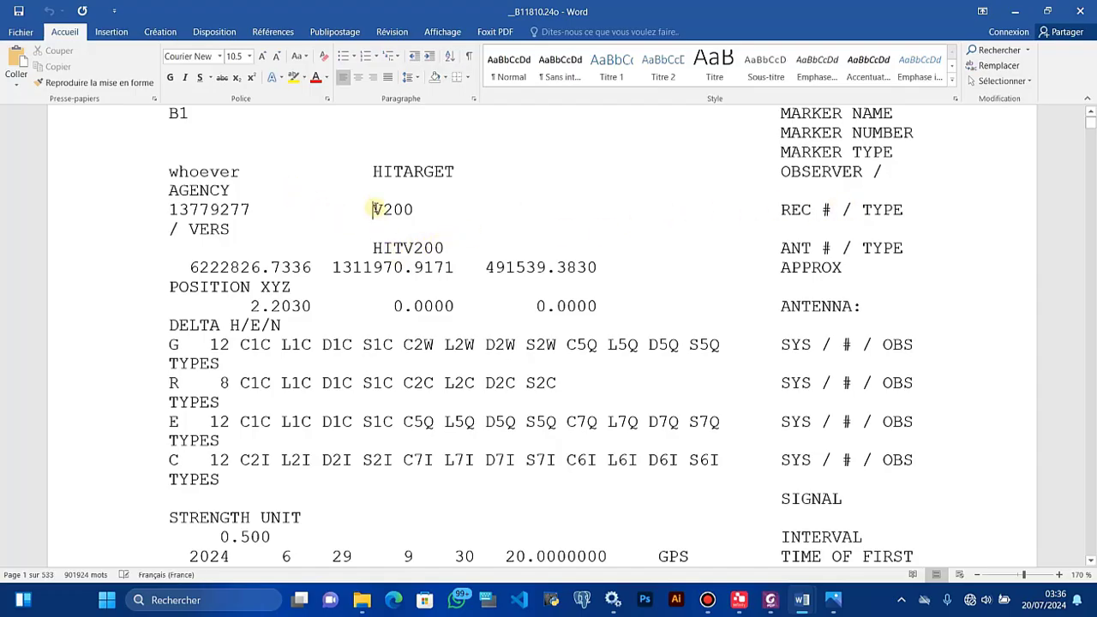
{"action": "type", "text": "HIT"}
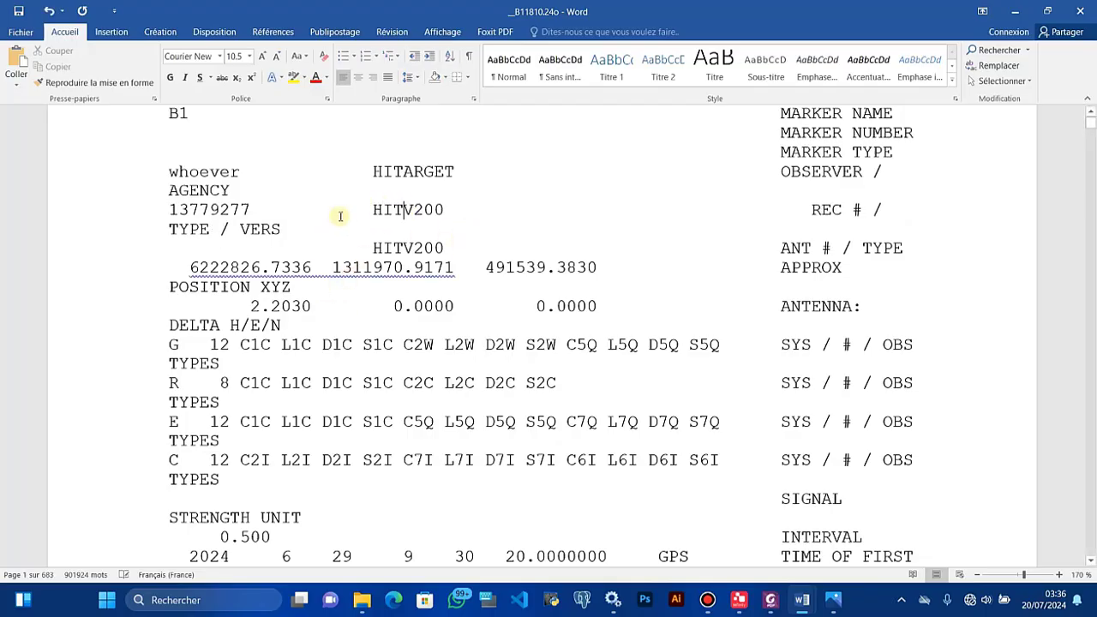
{"action": "key", "text": "ctrl+s"}
{"action": "left_click", "coordinate": [521, 351]}
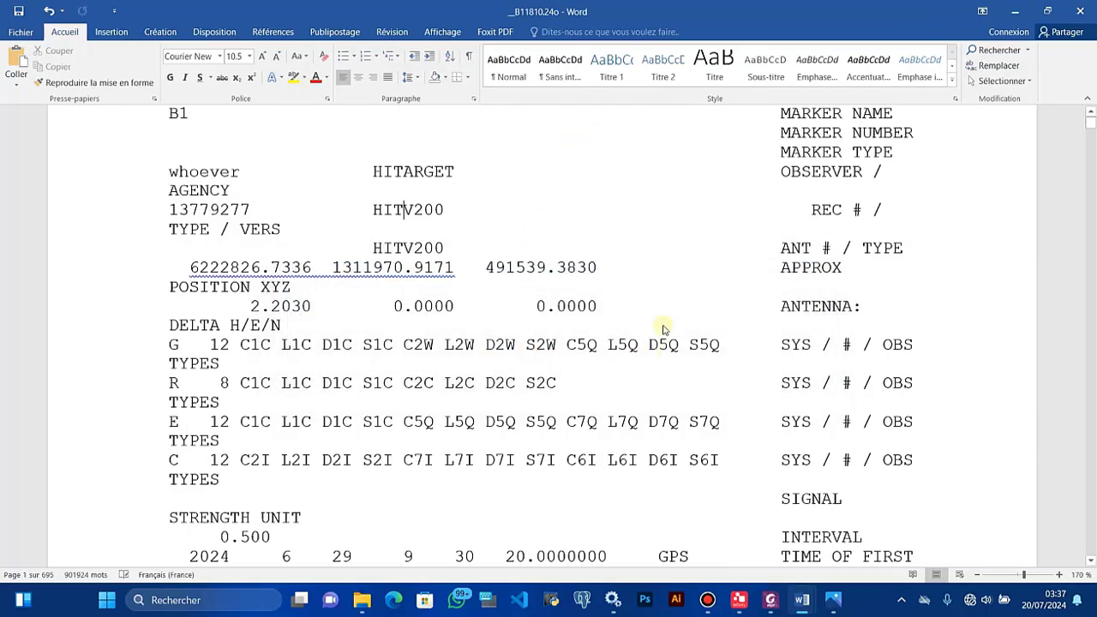
{"action": "left_click", "coordinate": [1085, 12]}
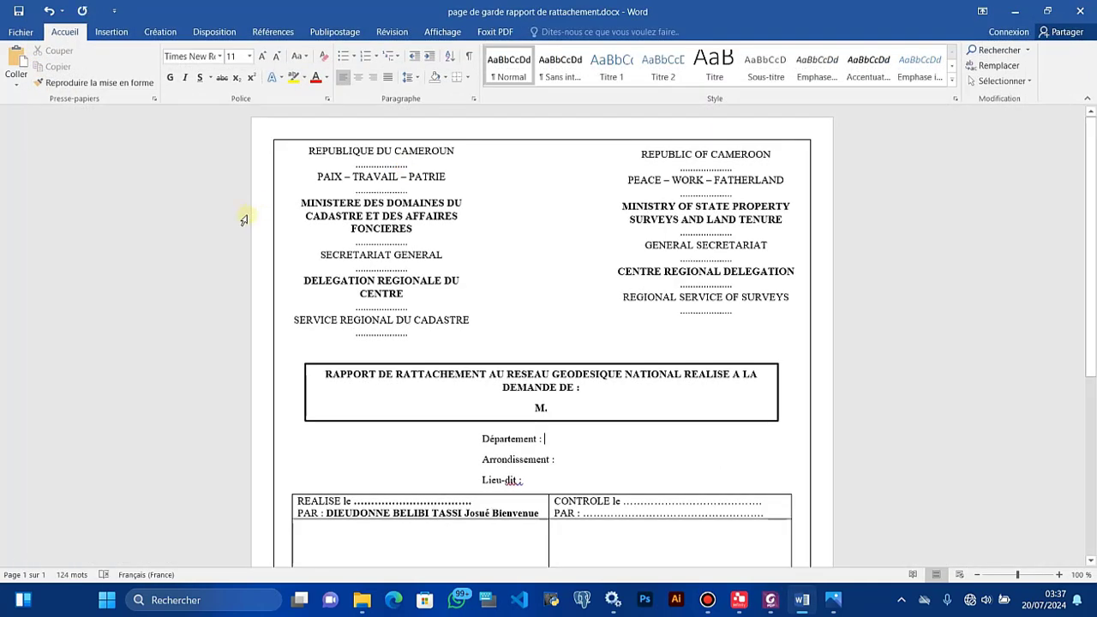
{"action": "left_click", "coordinate": [1015, 11]}
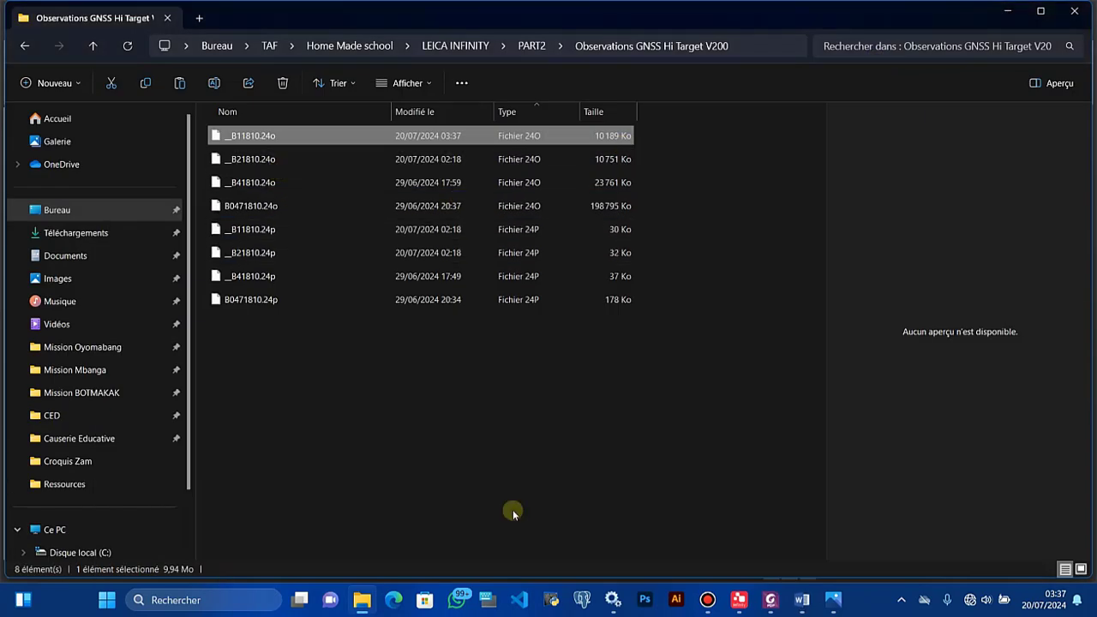
Check the B047 interval's antenna in Leica Infinity, and open B0471810.24o once in Word 2016 from File Explorer
{"action": "left_click", "coordinate": [742, 600]}
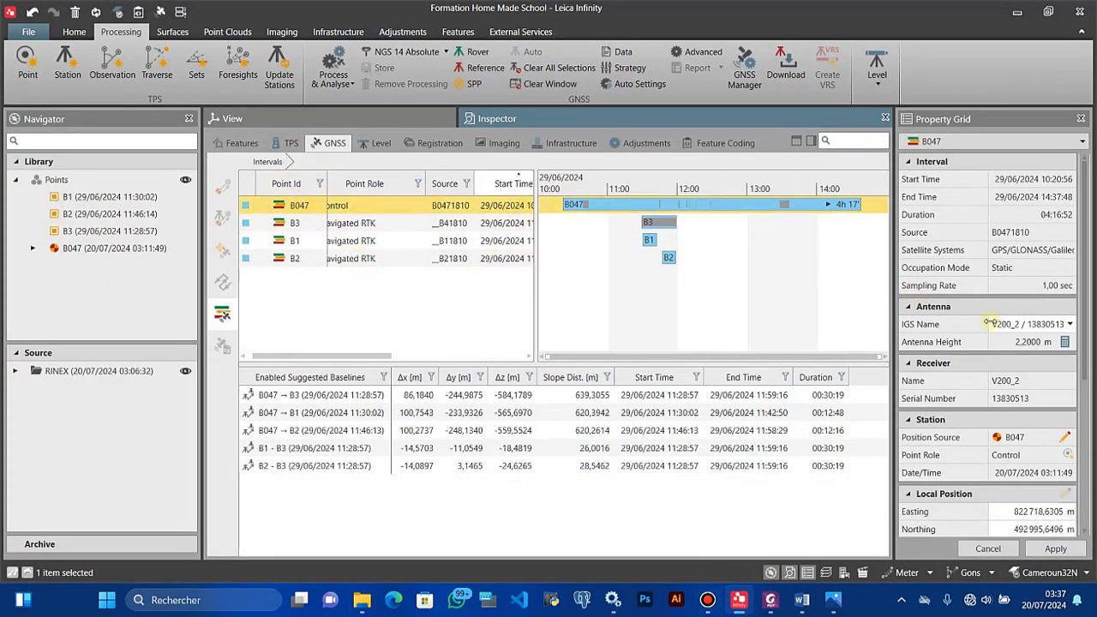
{"action": "left_click", "coordinate": [1018, 12]}
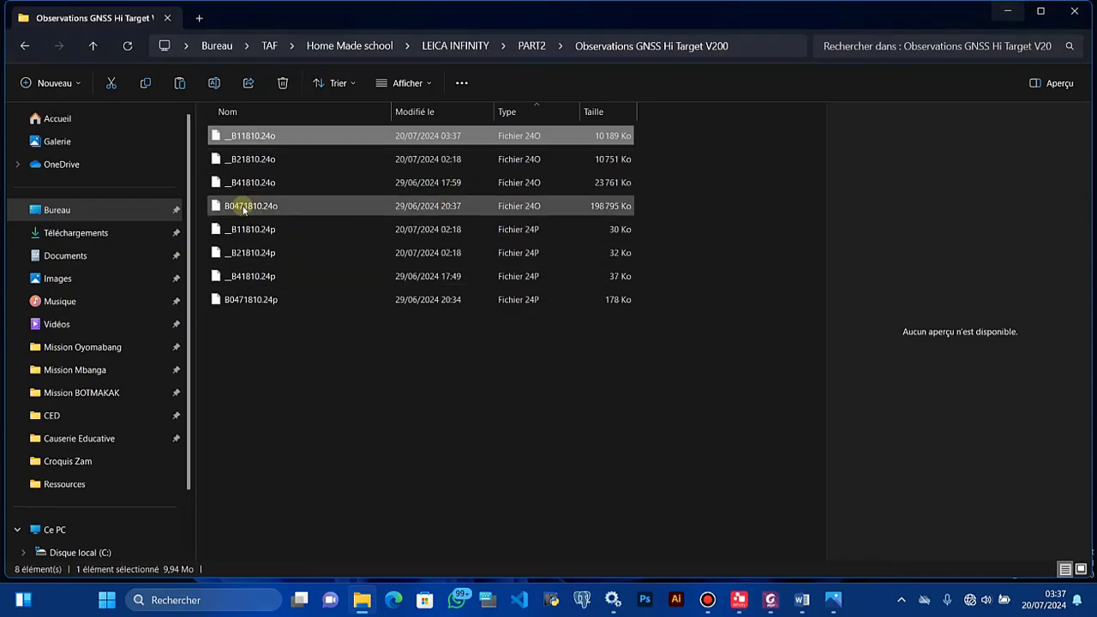
{"action": "left_click", "coordinate": [234, 207]}
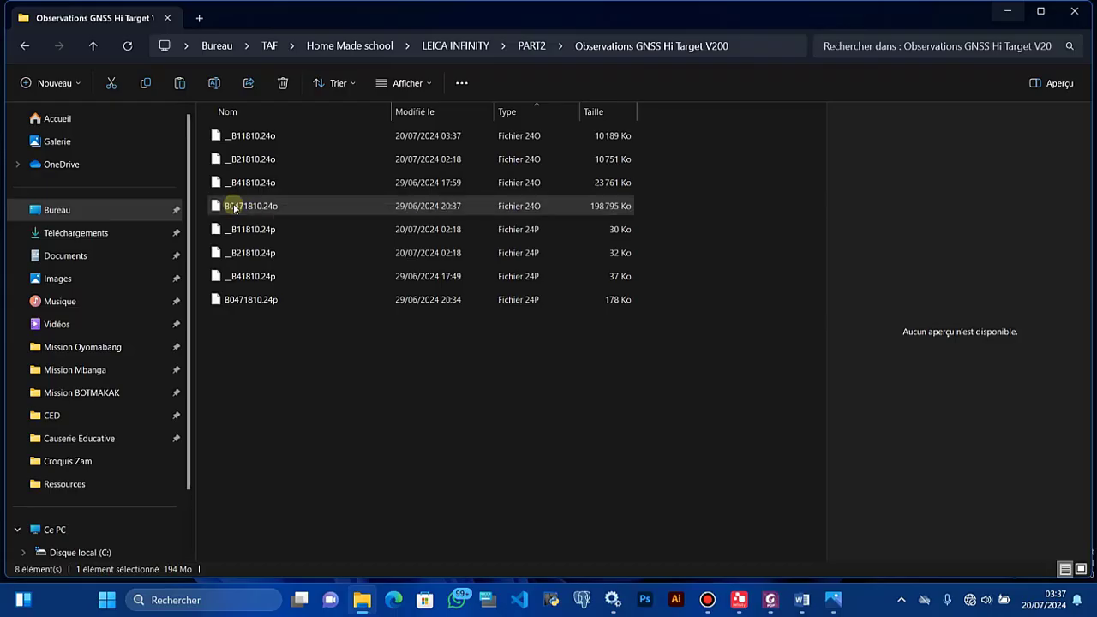
{"action": "right_click", "coordinate": [233, 209]}
{"action": "left_click", "coordinate": [301, 252]}
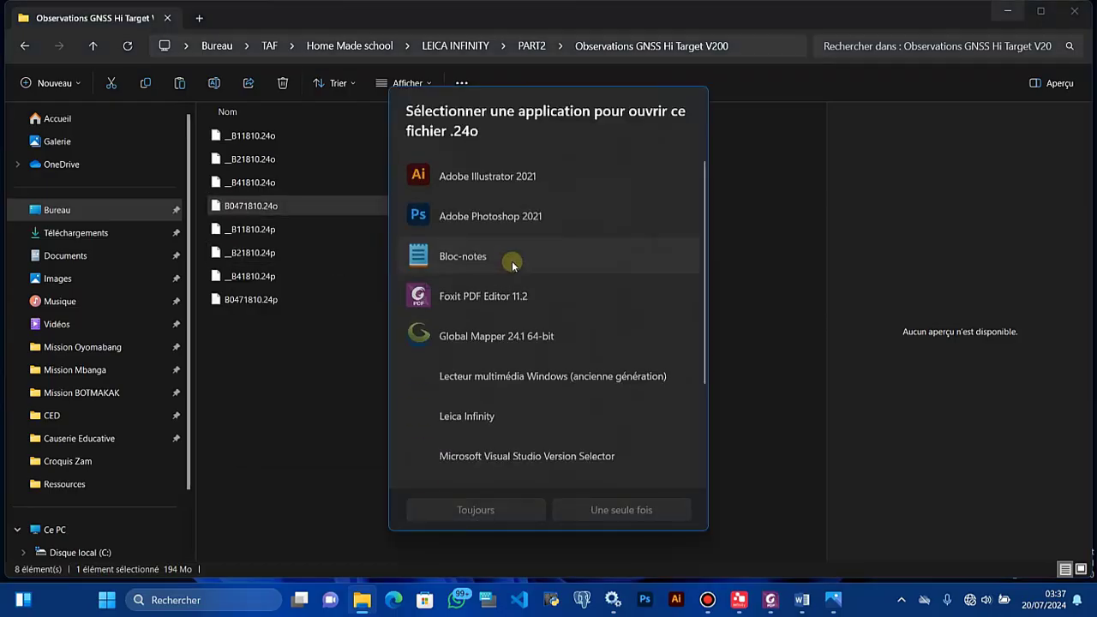
{"action": "scroll", "coordinate": [479, 404], "scroll_direction": "down", "scroll_amount": 3}
{"action": "left_click", "coordinate": [479, 399]}
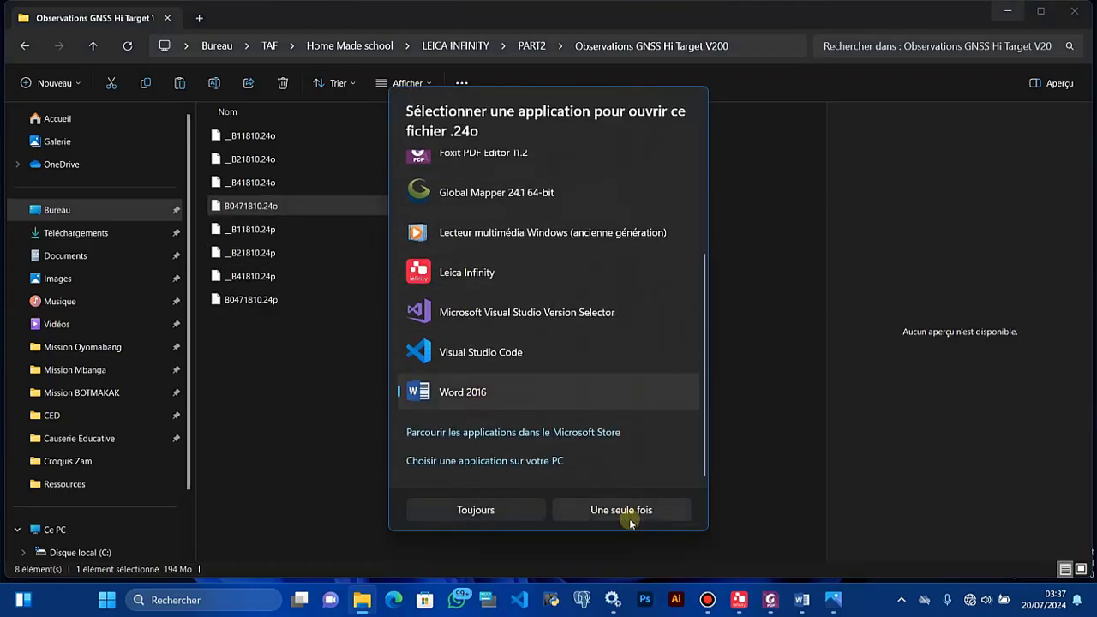
{"action": "left_click", "coordinate": [627, 513]}
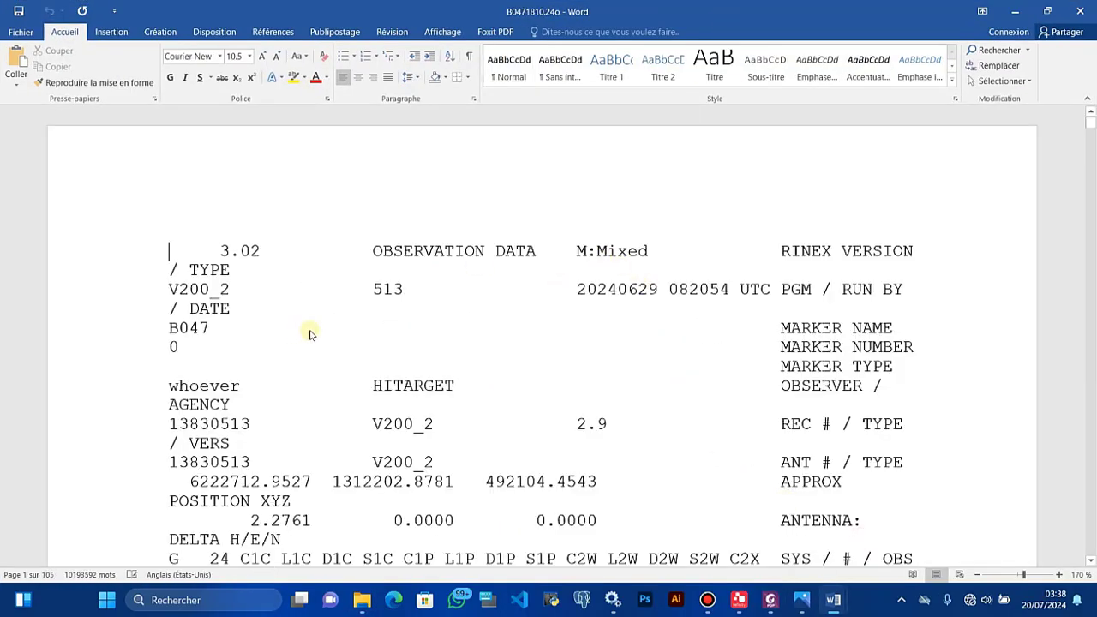
Examine the B047 RINEX header, especially its receiver type, antenna type and antenna height lines
{"action": "scroll", "coordinate": [348, 342], "scroll_direction": "down", "scroll_amount": 5}
{"action": "scroll", "coordinate": [348, 342], "scroll_direction": "up", "scroll_amount": 5}
{"action": "scroll", "coordinate": [331, 365], "scroll_direction": "down", "scroll_amount": 4}
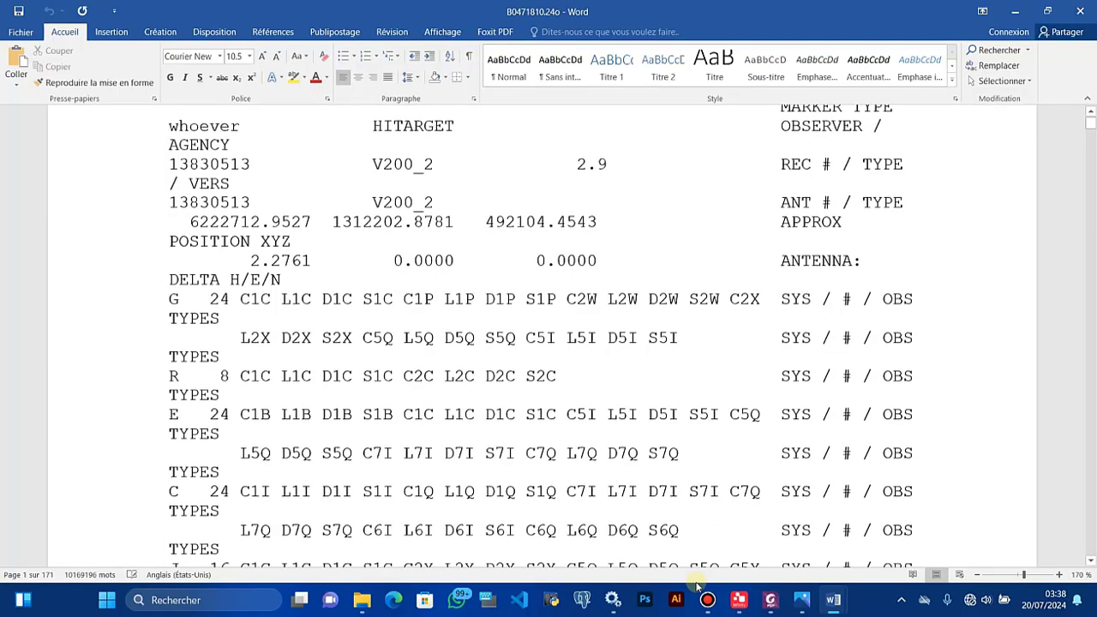
{"action": "left_click", "coordinate": [708, 600]}
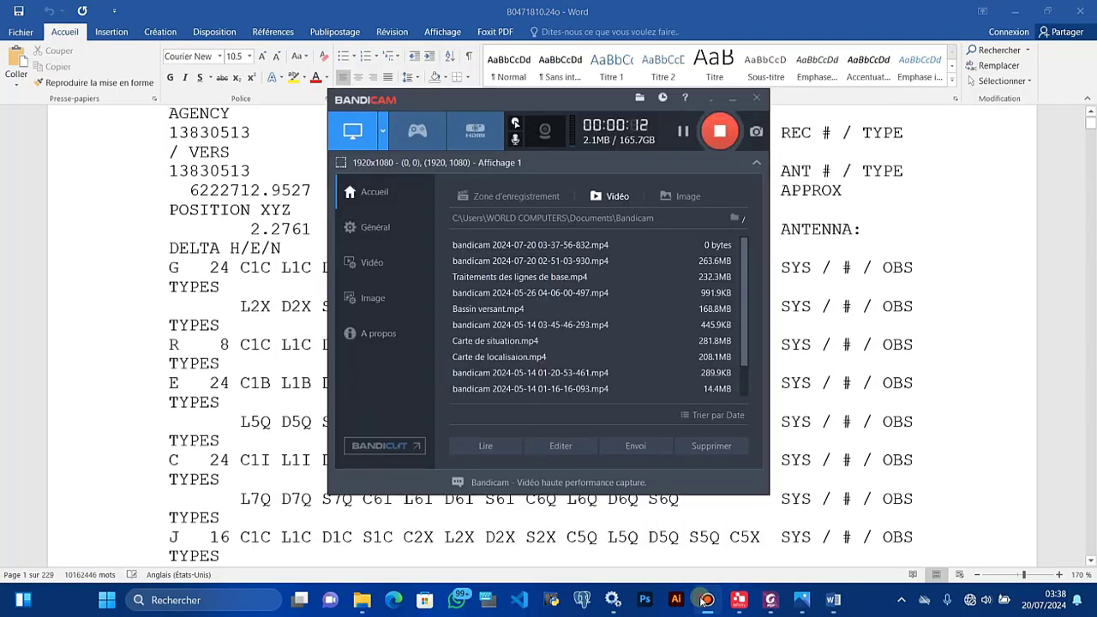
{"action": "left_click", "coordinate": [707, 600]}
{"action": "scroll", "coordinate": [333, 306], "scroll_direction": "up", "scroll_amount": 5}
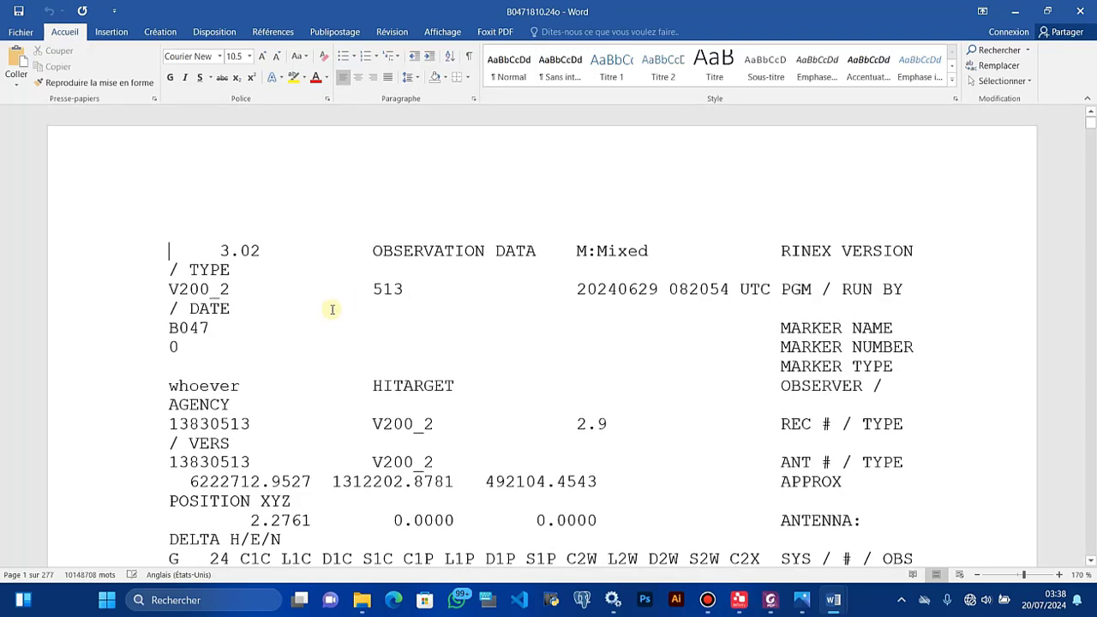
{"action": "scroll", "coordinate": [296, 412], "scroll_direction": "down", "scroll_amount": 4}
{"action": "scroll", "coordinate": [348, 429], "scroll_direction": "up", "scroll_amount": 4}
{"action": "scroll", "coordinate": [390, 461], "scroll_direction": "down", "scroll_amount": 4}
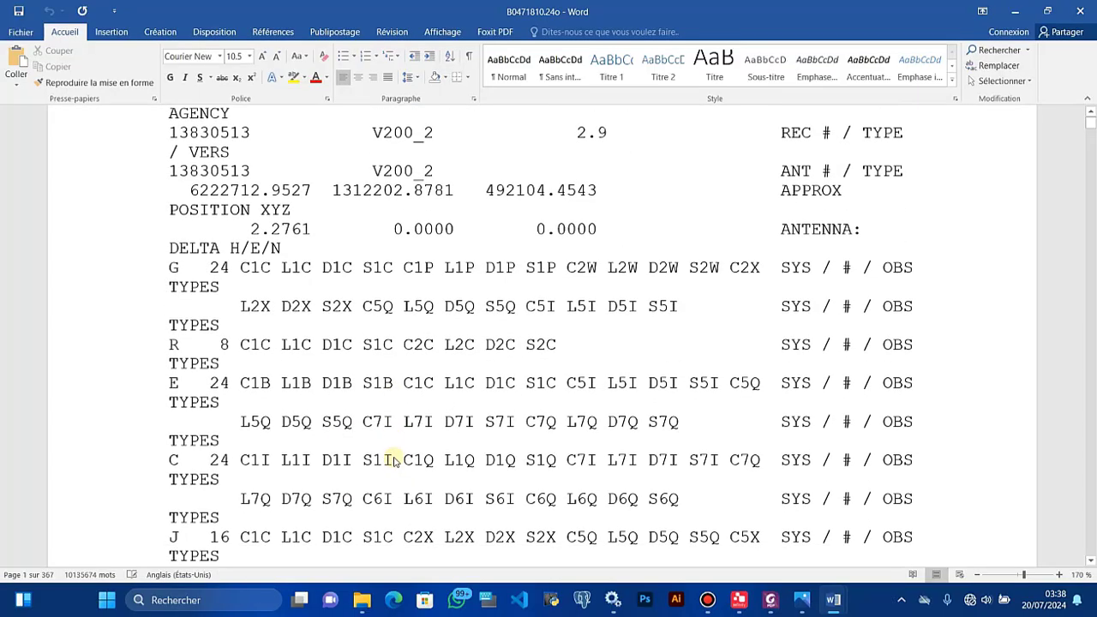
{"action": "scroll", "coordinate": [385, 458], "scroll_direction": "up", "scroll_amount": 4}
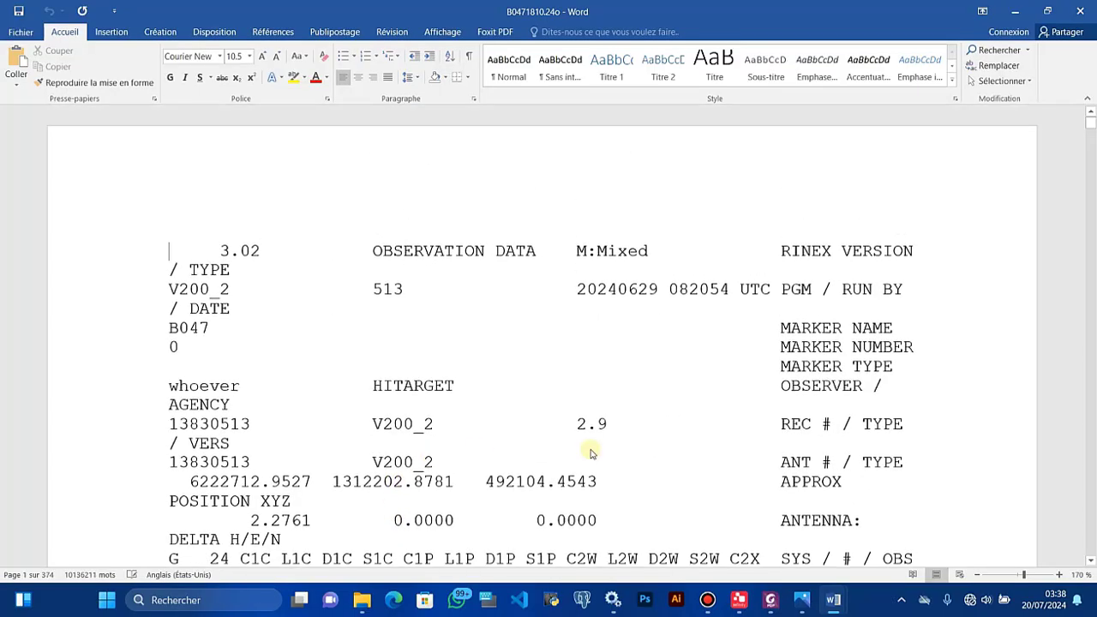
{"action": "left_click", "coordinate": [1091, 563]}
{"action": "left_click", "coordinate": [1091, 563]}
{"action": "left_click", "coordinate": [1092, 562]}
{"action": "left_click", "coordinate": [1092, 562]}
{"action": "left_click", "coordinate": [1092, 563]}
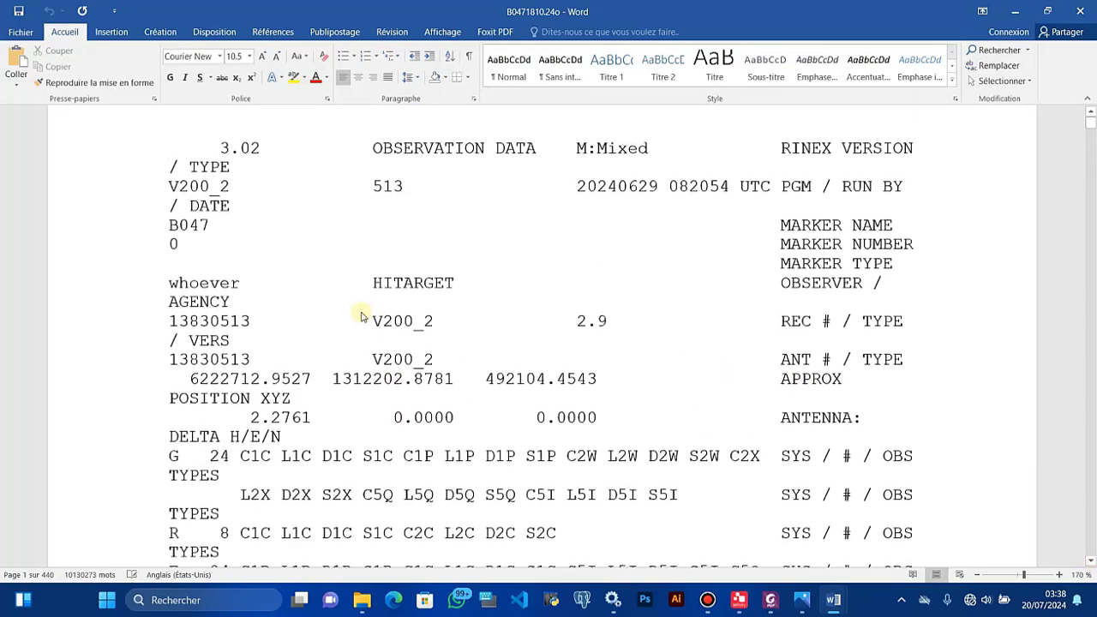
Replace the antenna type in the B047 header's ANT # / TYPE line with HITV200 and remove a surplus space to adjust the alignment
{"action": "left_click_drag", "start_coordinate": [375, 359], "coordinate": [430, 361]}
{"action": "left_click", "coordinate": [437, 359]}
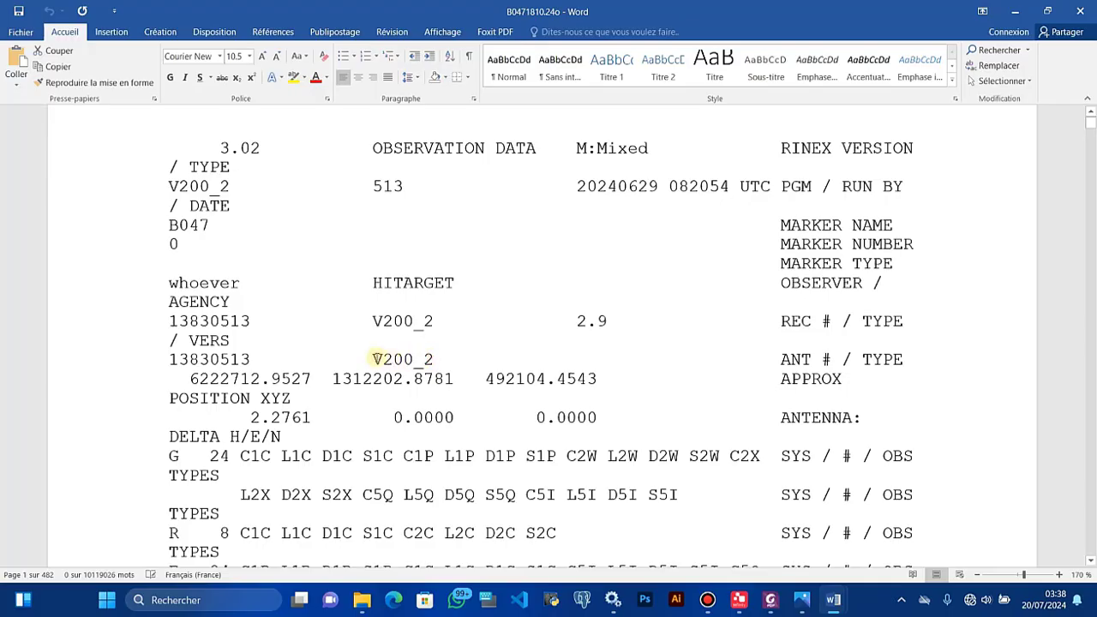
{"action": "type", "text": "HI"}
{"action": "left_click", "coordinate": [374, 360]}
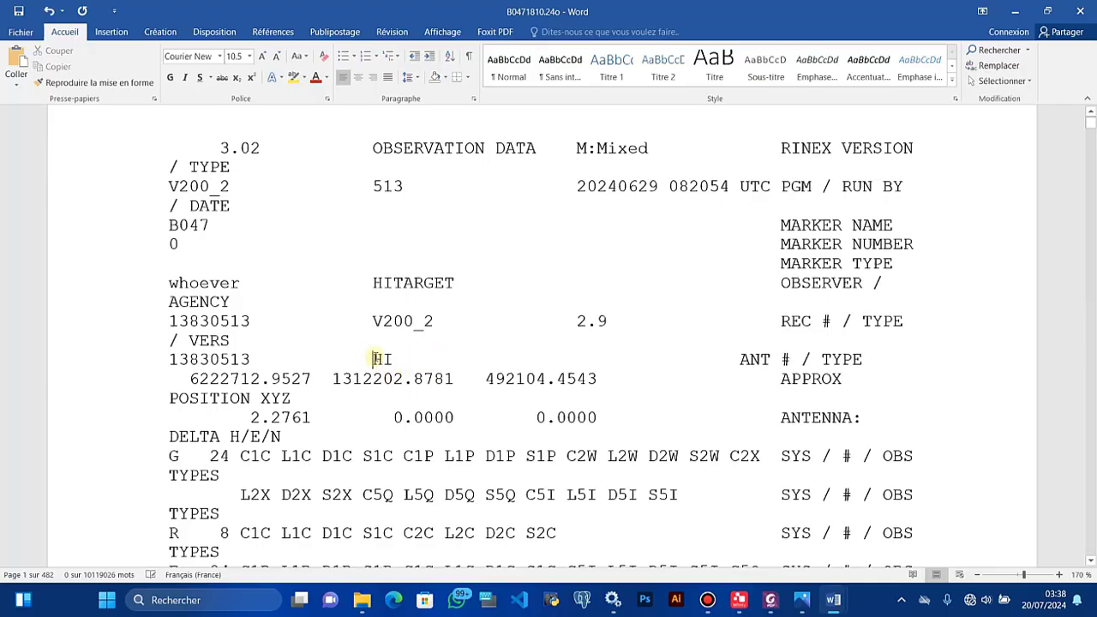
{"action": "left_click", "coordinate": [397, 362]}
{"action": "type", "text": "TV20"}
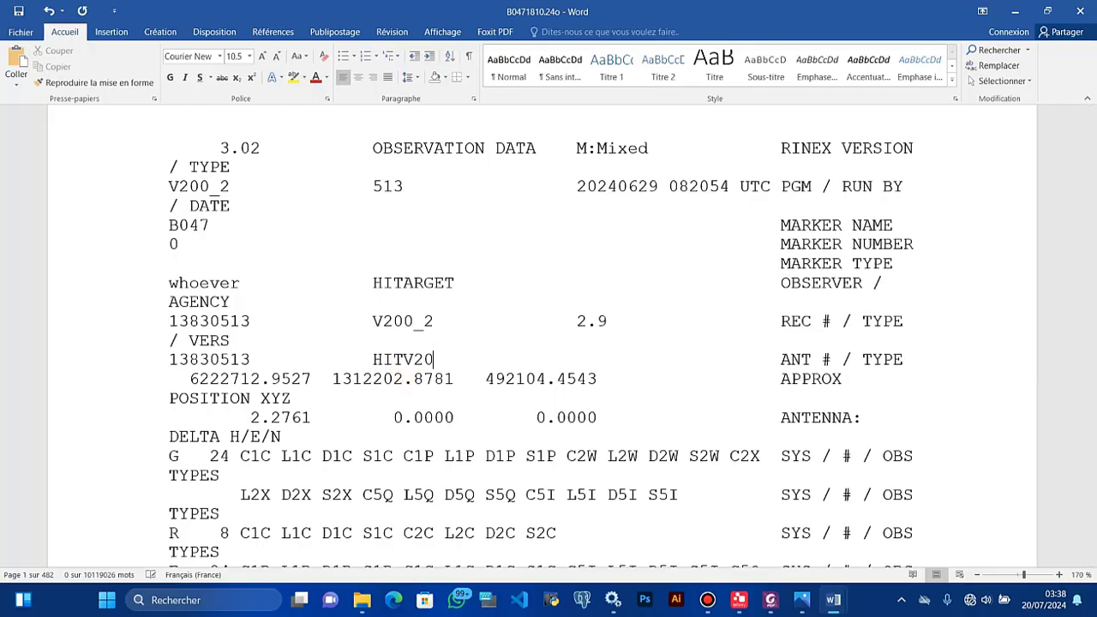
{"action": "type", "text": "0"}
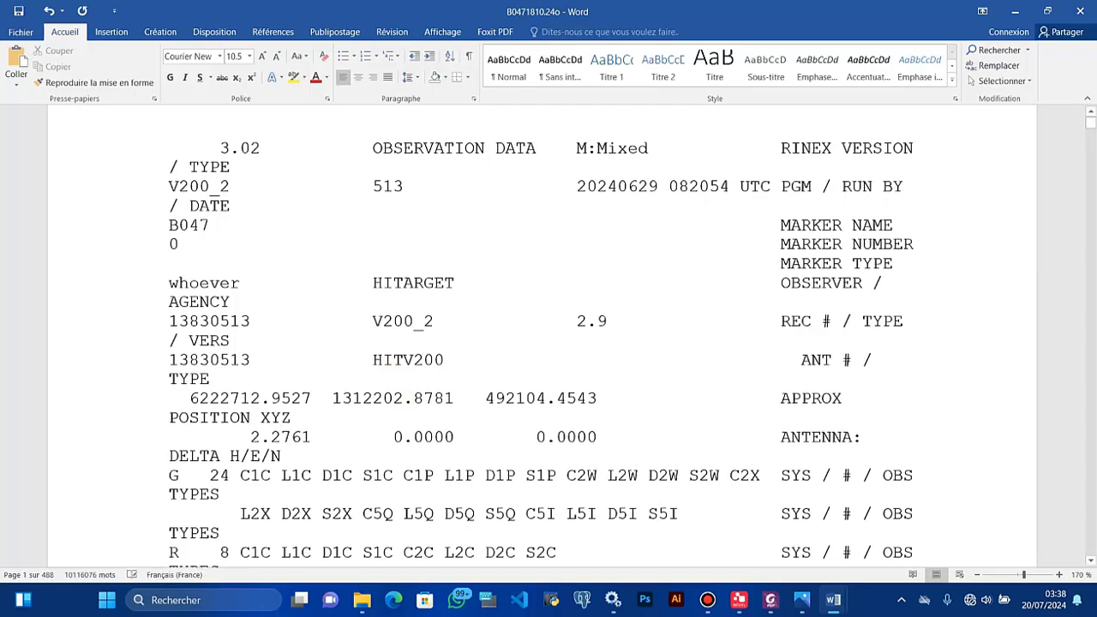
{"action": "key", "text": "BackSpace"}
Replace the receiver type in the B047 header's REC # / TYPE line with HITV200, save B0471810.24o as plain text and close it
{"action": "left_click_drag", "start_coordinate": [373, 320], "coordinate": [430, 326]}
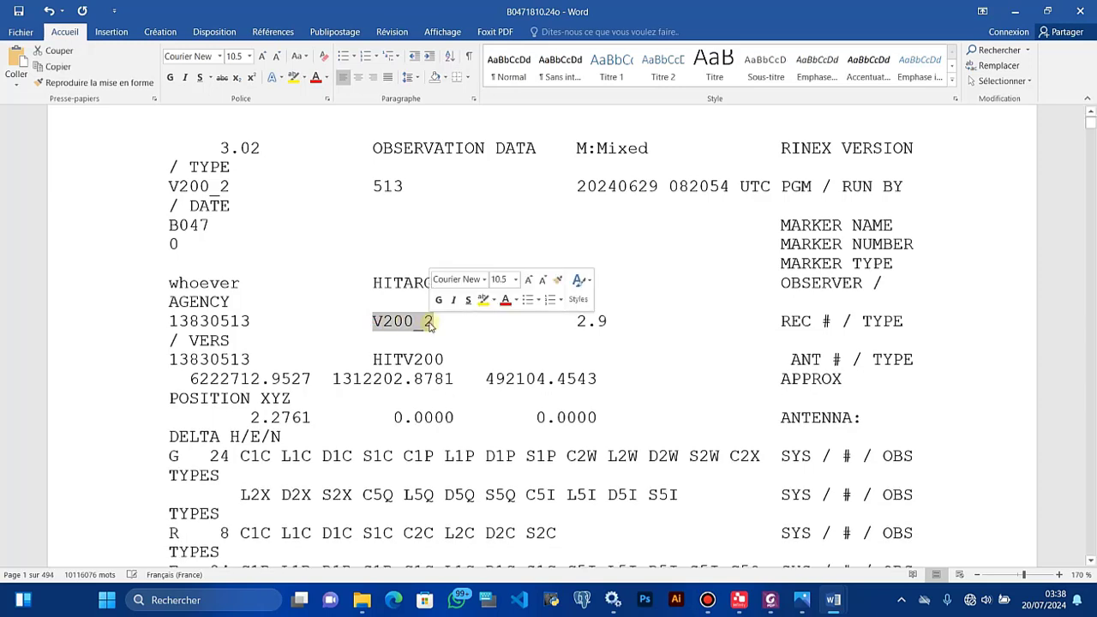
{"action": "left_click", "coordinate": [429, 326]}
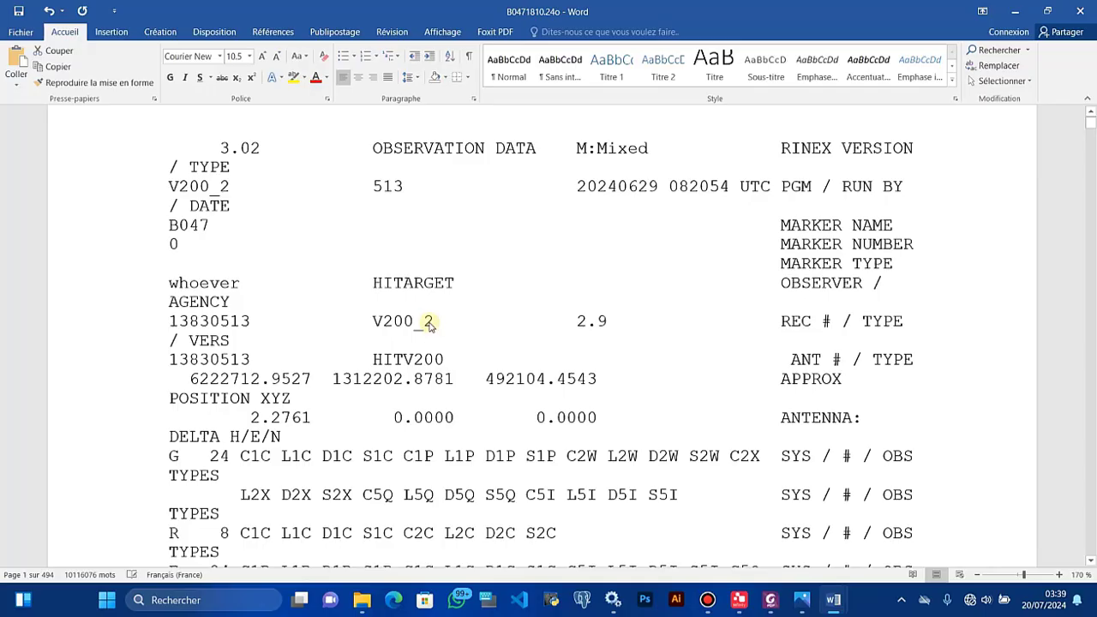
{"action": "double_click", "coordinate": [427, 322]}
{"action": "type", "text": "HITV"}
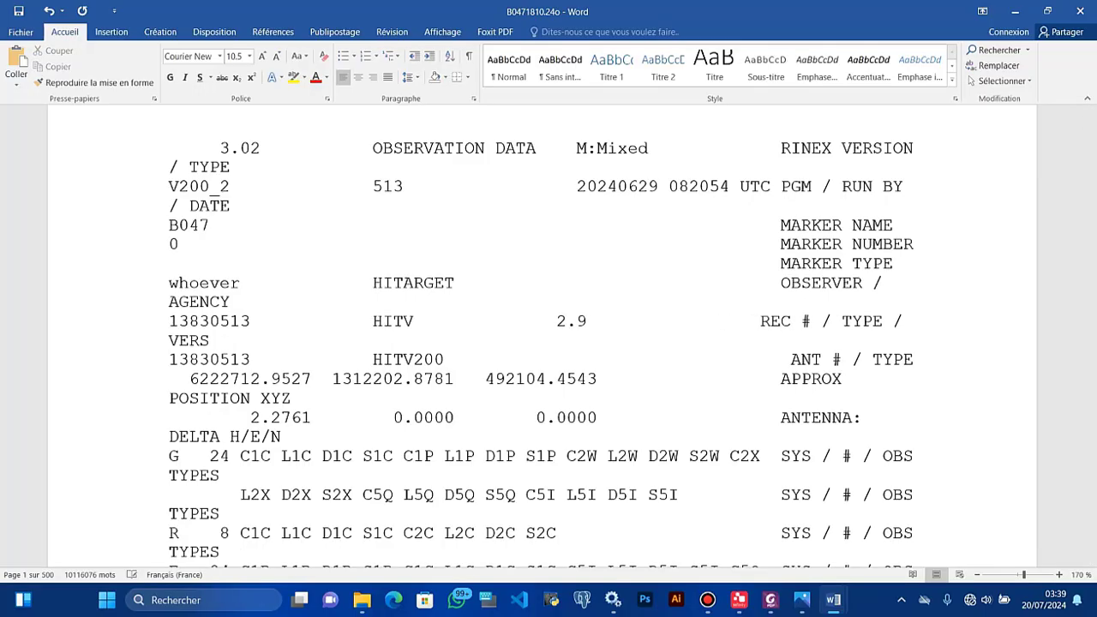
{"action": "type", "text": "200"}
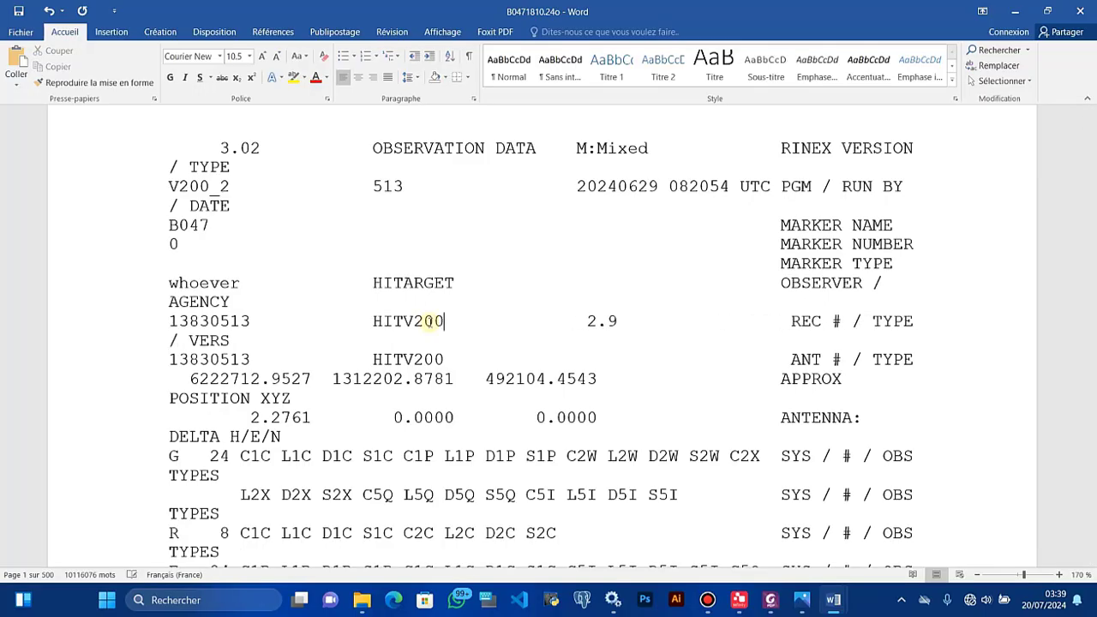
{"action": "key", "text": "ctrl+s"}
{"action": "left_click", "coordinate": [520, 350]}
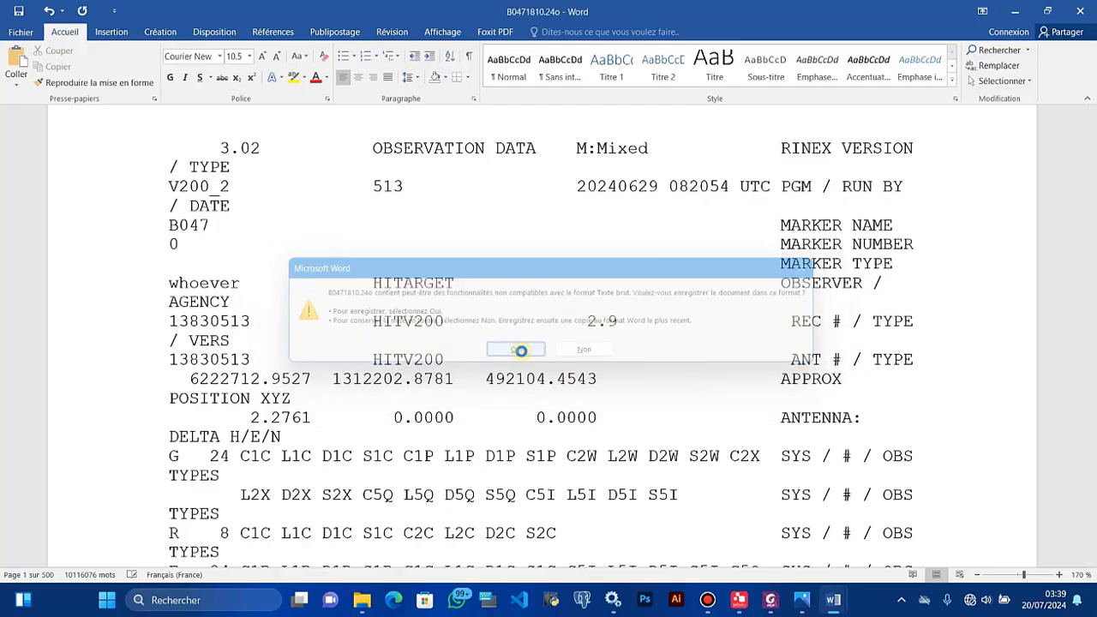
{"action": "left_click", "coordinate": [1080, 11]}
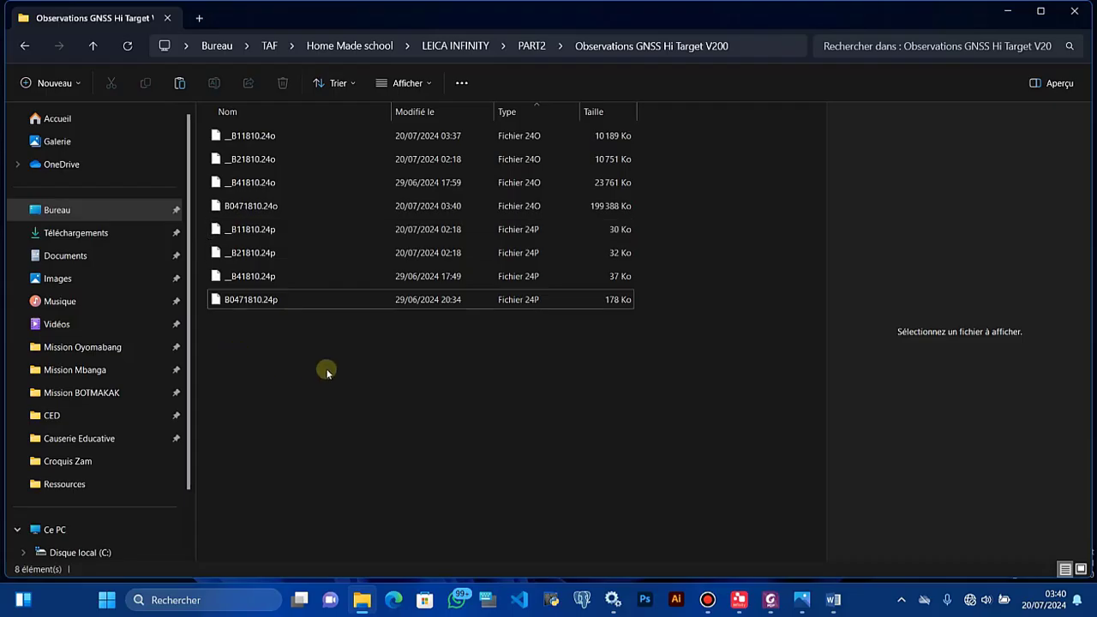
Switch to Leica Infinity and process the B047, B1, B2 and B3 intervals, continuing without the missing antenna definitions
{"action": "left_click", "coordinate": [739, 600]}
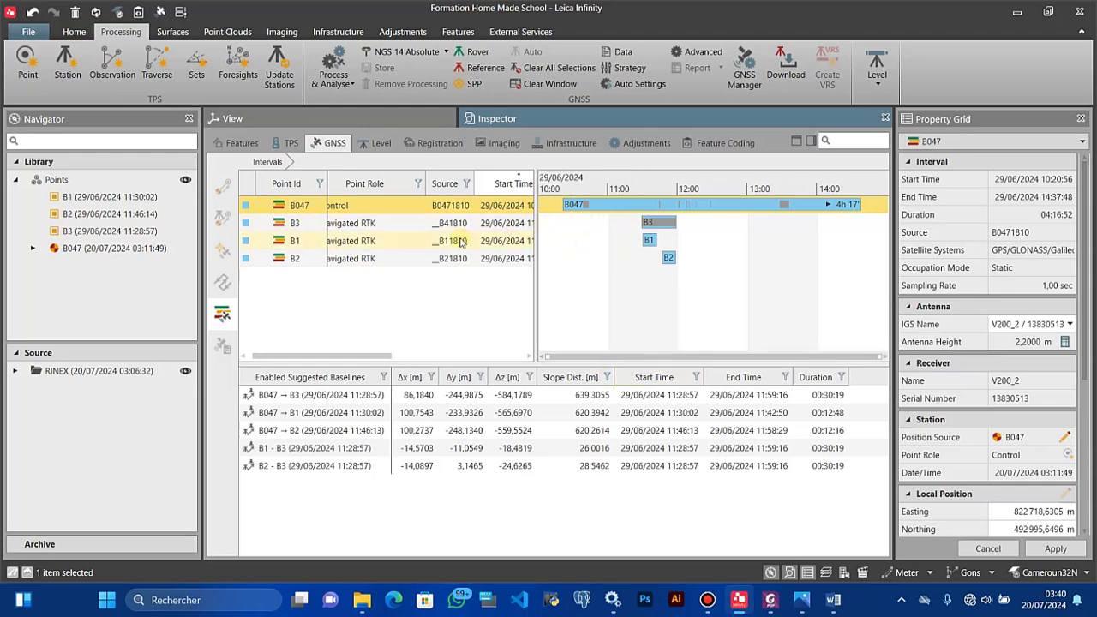
{"action": "left_click", "coordinate": [337, 311]}
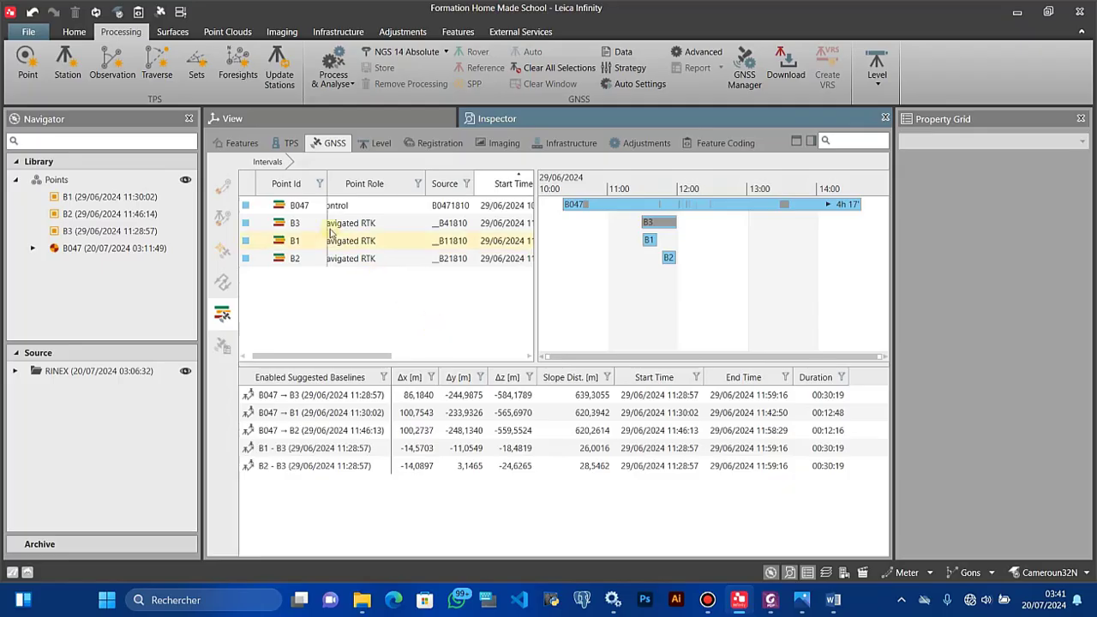
{"action": "left_click", "coordinate": [353, 307]}
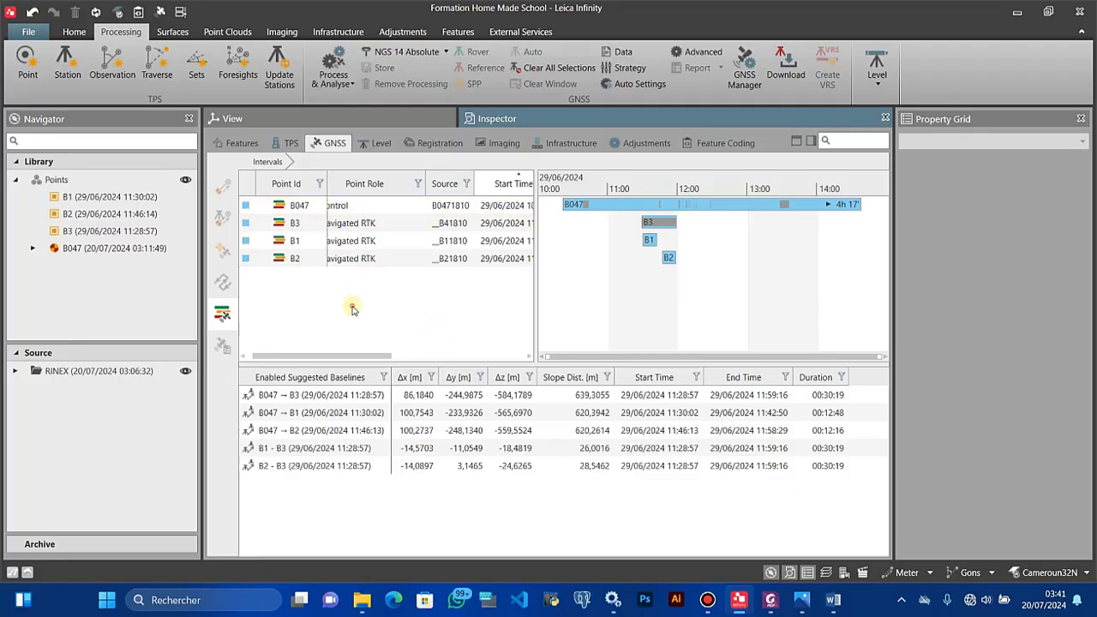
{"action": "left_click", "coordinate": [336, 84]}
{"action": "left_click", "coordinate": [347, 124]}
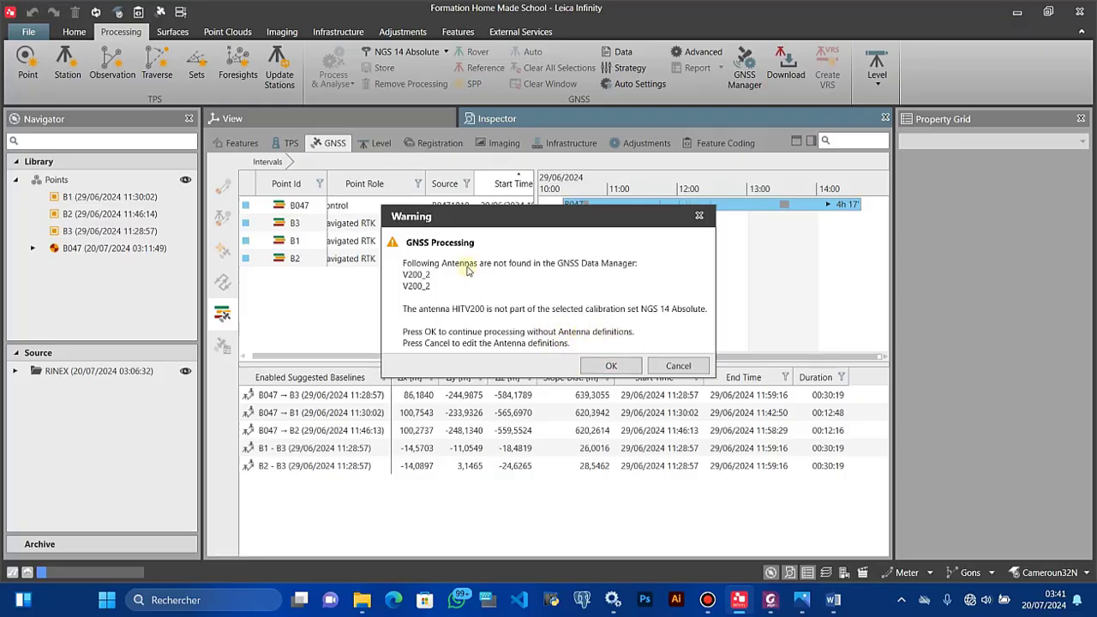
{"action": "left_click", "coordinate": [611, 366]}
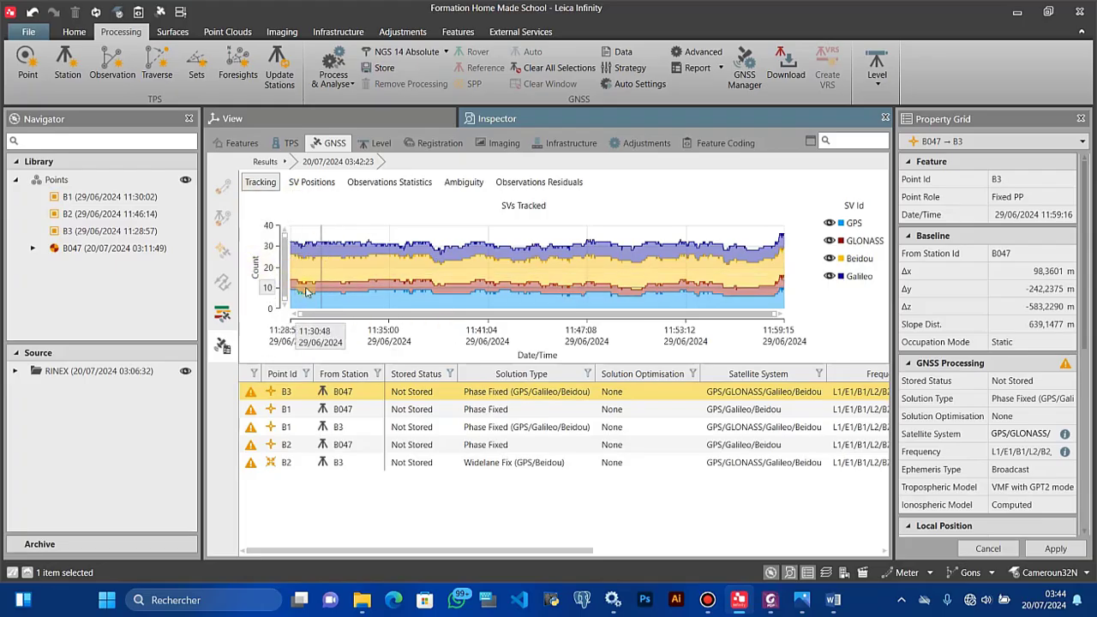
Compare satellite tracking for the B047–B3 and B047–B1 baselines, and examine the ambiguity frequency group coverage of B047–B3
{"action": "left_click", "coordinate": [830, 225]}
{"action": "left_click", "coordinate": [830, 225]}
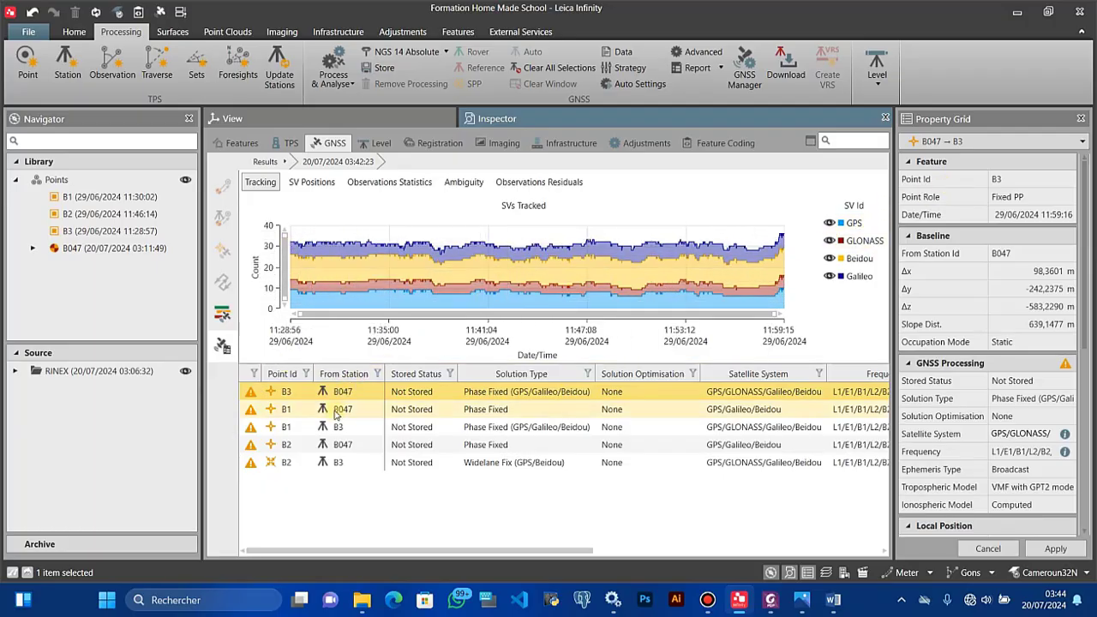
{"action": "left_click", "coordinate": [404, 415]}
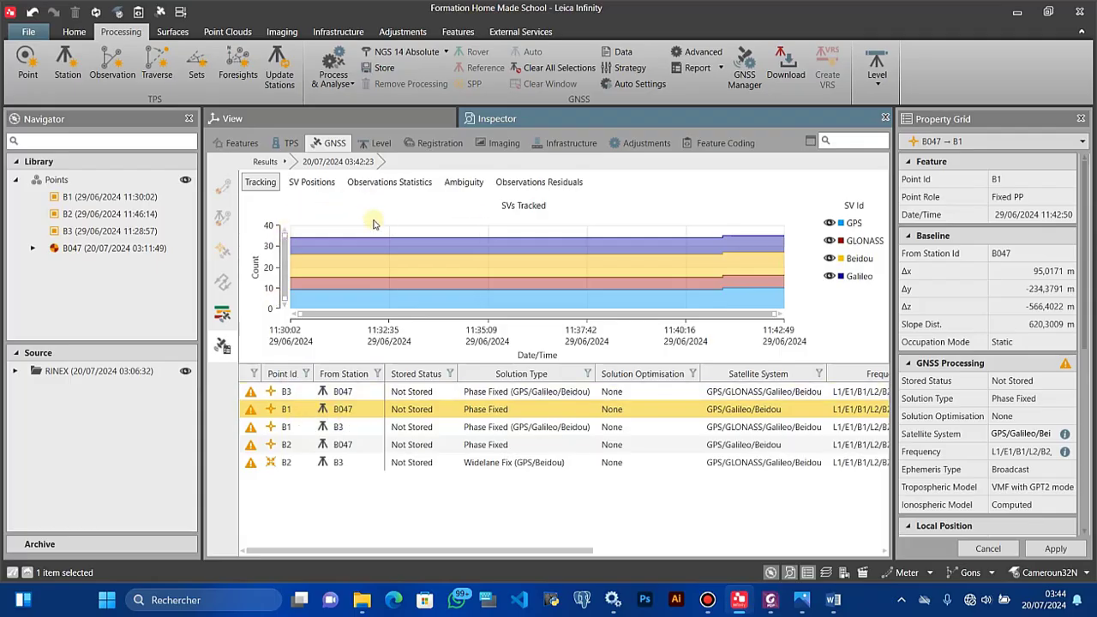
{"action": "left_click", "coordinate": [318, 183]}
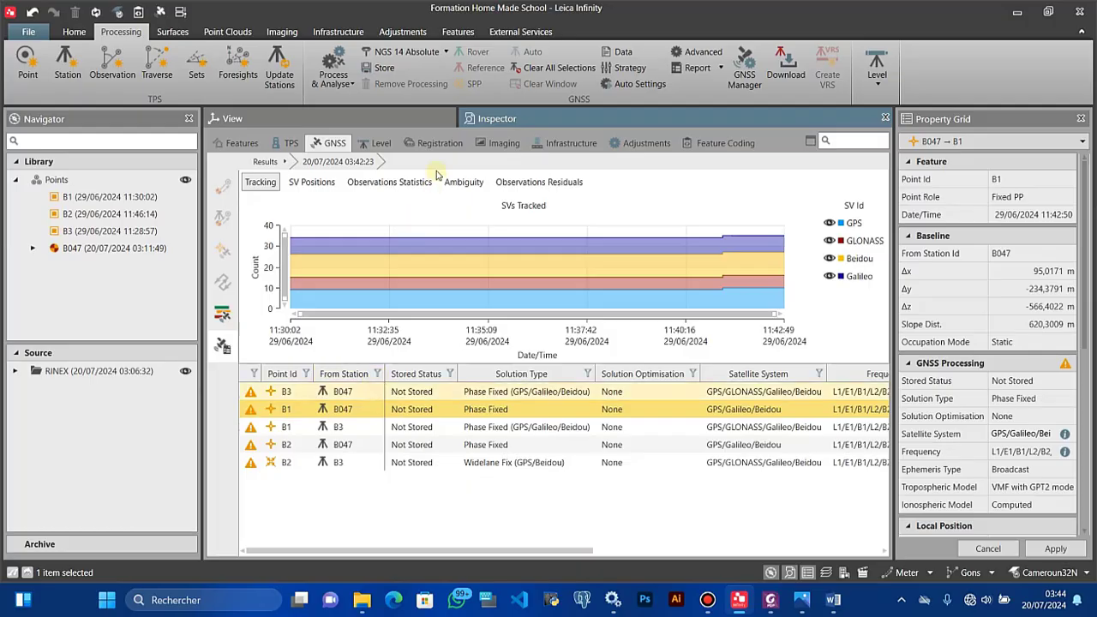
{"action": "left_click", "coordinate": [358, 392]}
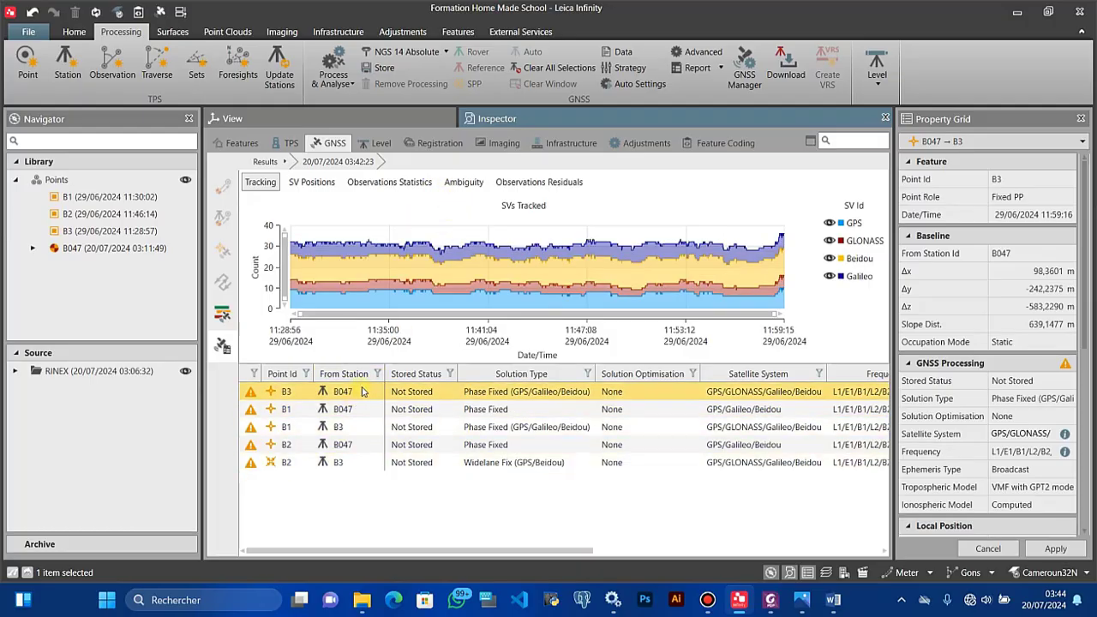
{"action": "left_click", "coordinate": [463, 184]}
{"action": "left_click", "coordinate": [496, 201]}
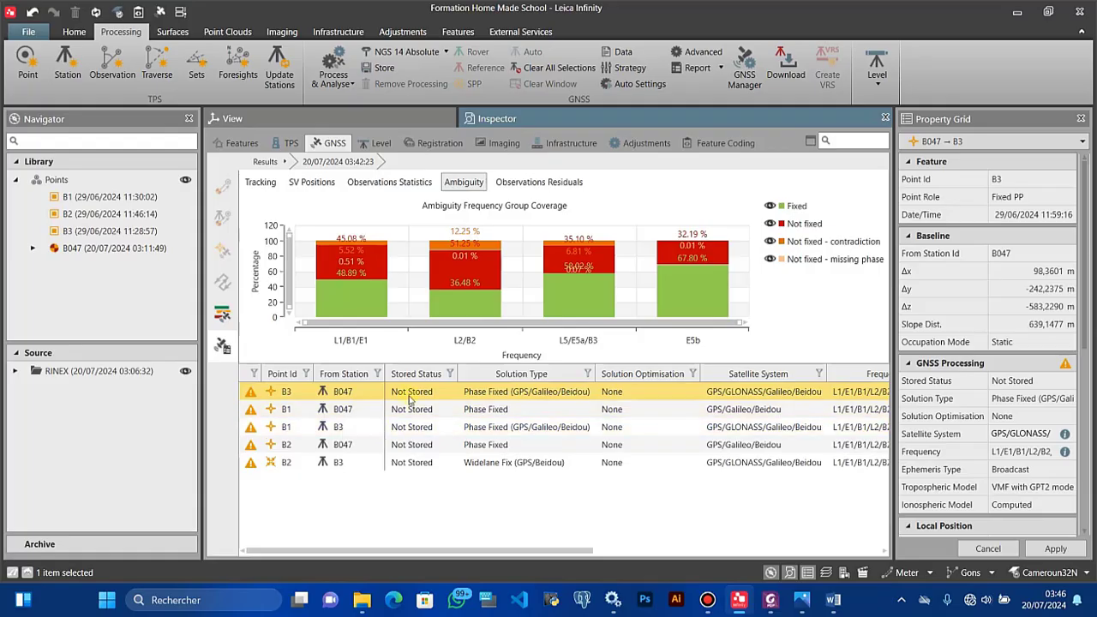
Examine the single-difference L1/B1/E1 code residuals of the B047–B3 baseline and their per-satellite statistics
{"action": "left_click", "coordinate": [530, 183]}
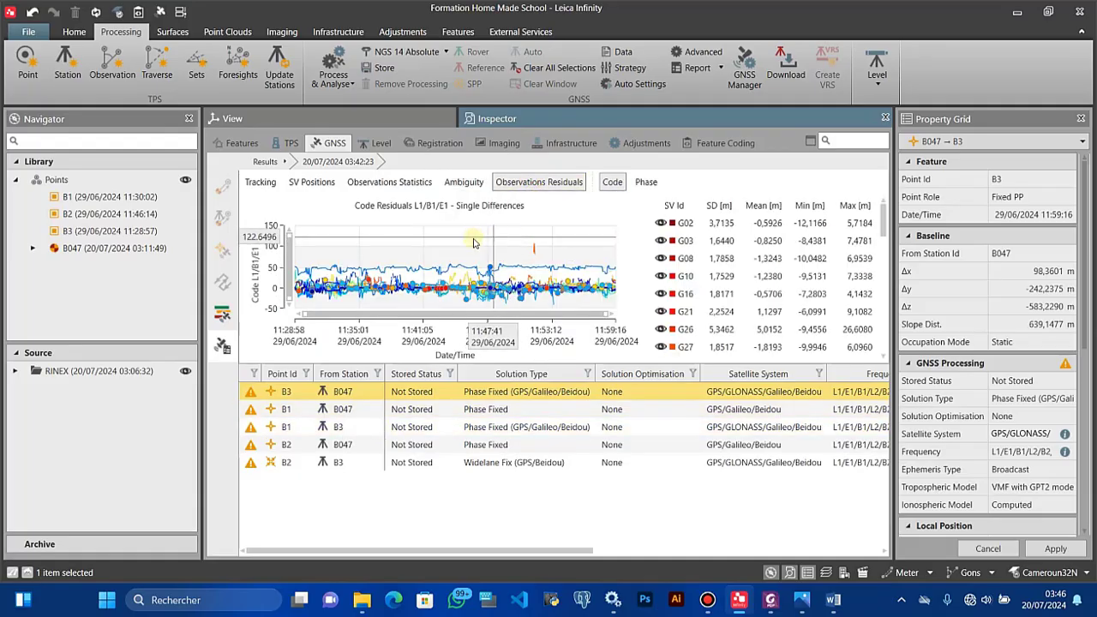
{"action": "scroll", "coordinate": [717, 330], "scroll_direction": "down", "scroll_amount": 5}
{"action": "scroll", "coordinate": [716, 330], "scroll_direction": "up", "scroll_amount": 1}
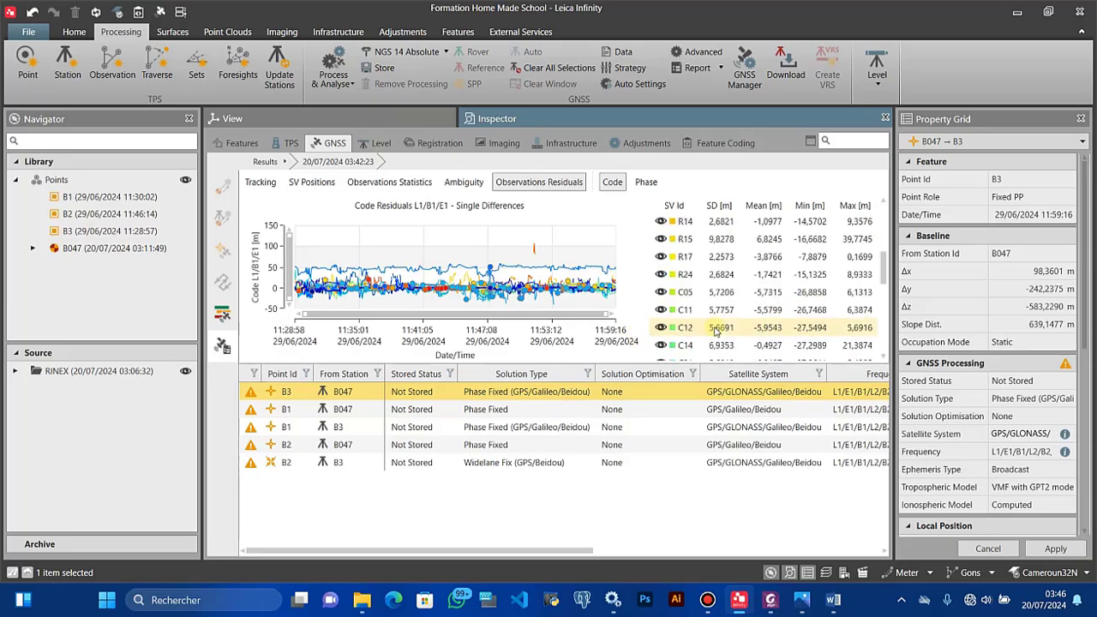
{"action": "left_click", "coordinate": [581, 183]}
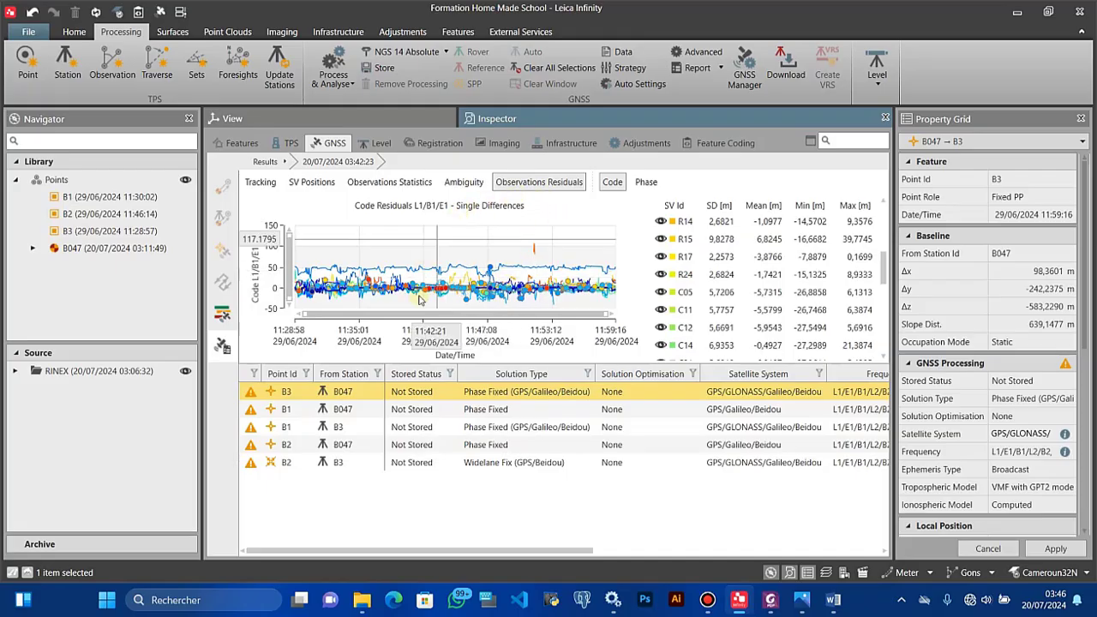
{"action": "left_click", "coordinate": [511, 183]}
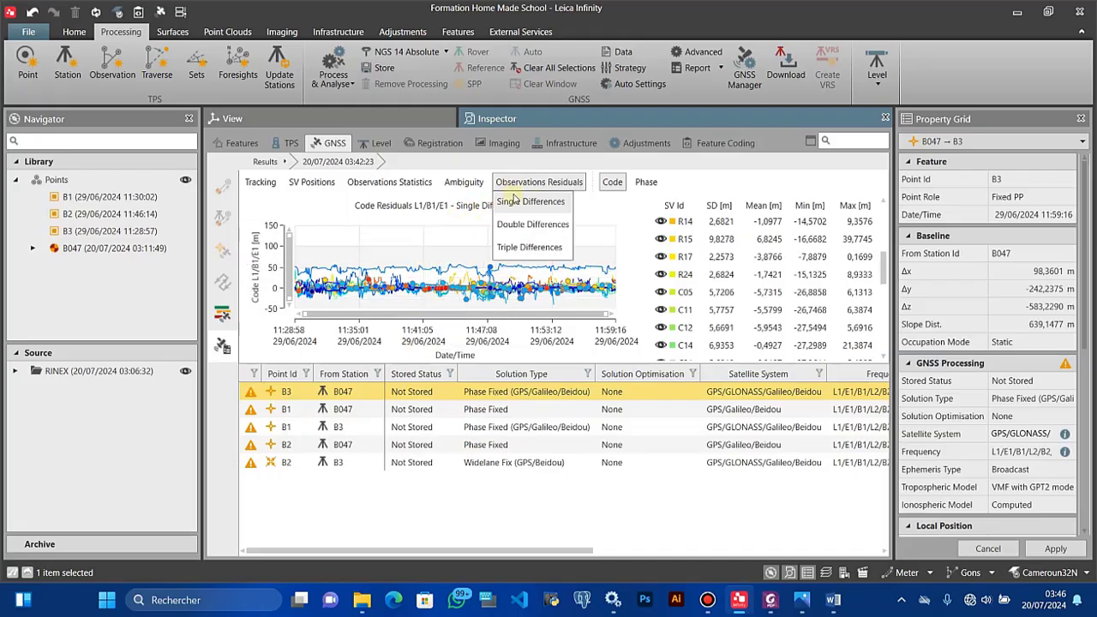
{"action": "left_click", "coordinate": [618, 196]}
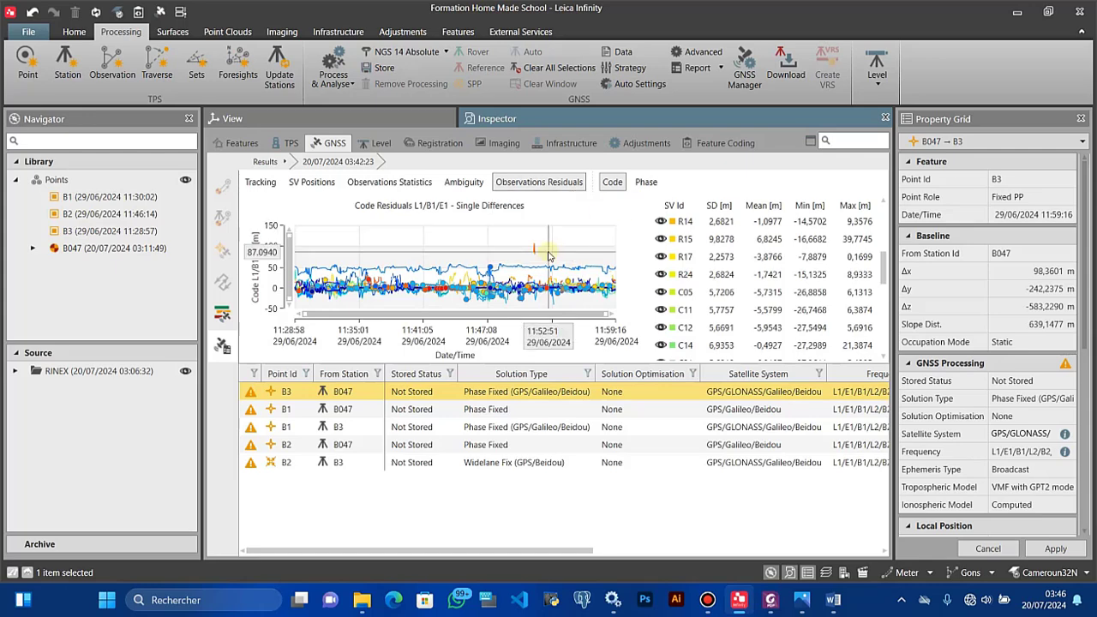
{"action": "left_click", "coordinate": [522, 183]}
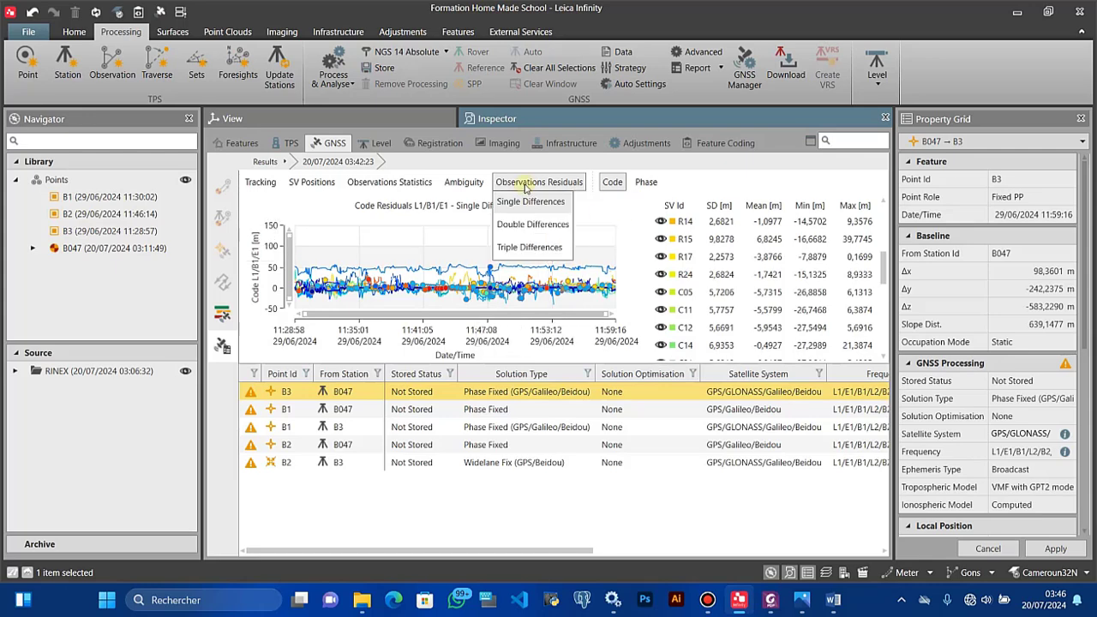
{"action": "left_click", "coordinate": [527, 203]}
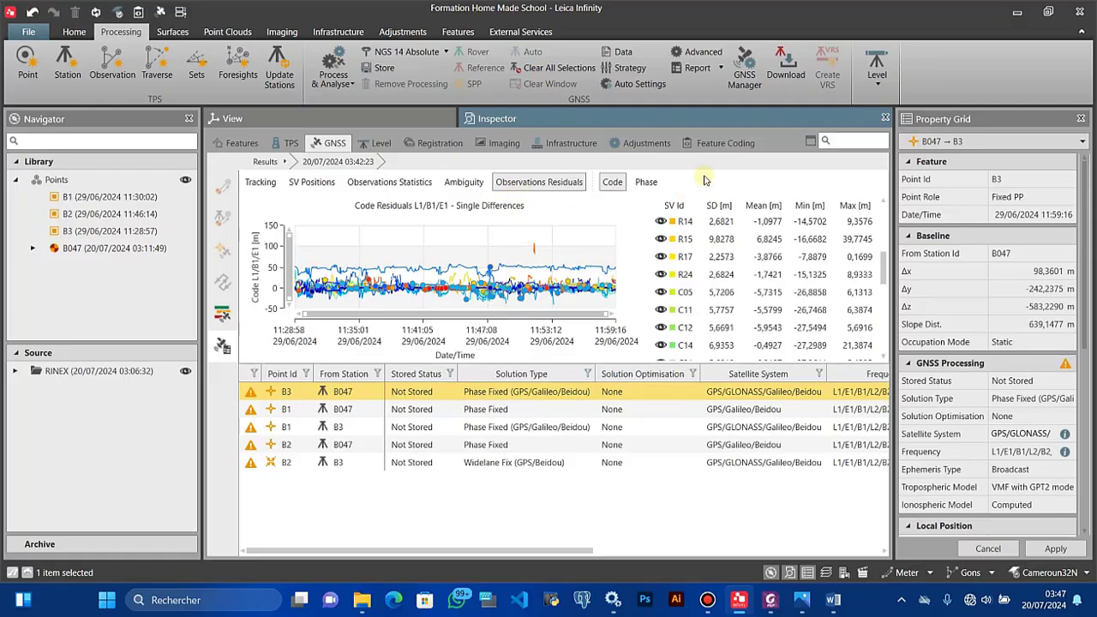
{"action": "left_click", "coordinate": [547, 184]}
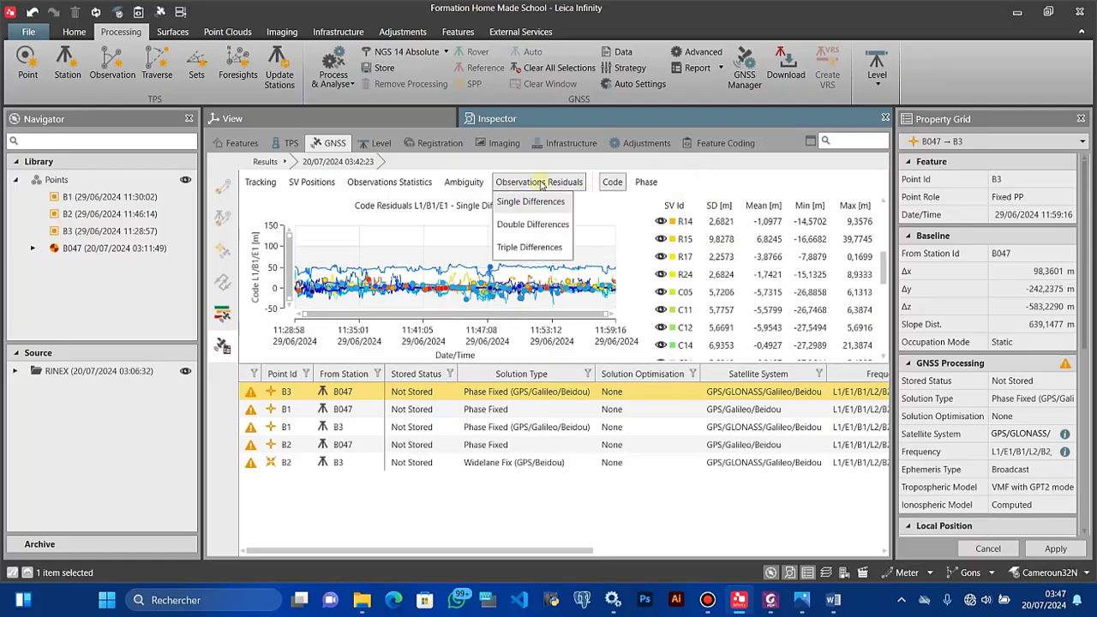
Compare the code residuals of the B047–B1 baseline with those of B047–B3, examining the satellite statistics and residual chart in detail
{"action": "left_click", "coordinate": [433, 410]}
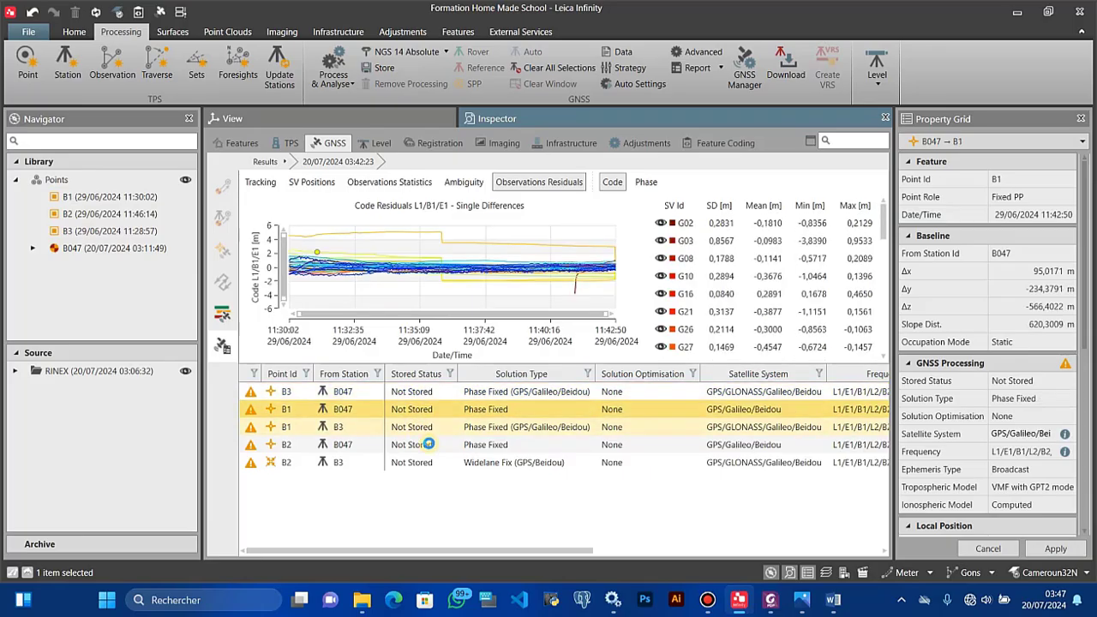
{"action": "left_click", "coordinate": [433, 426]}
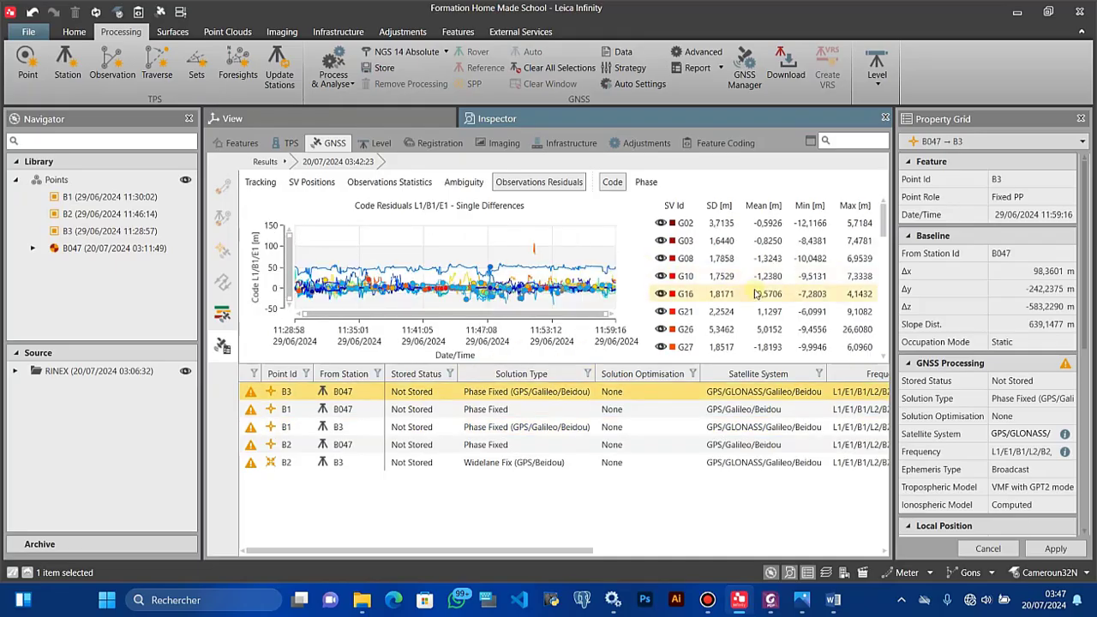
{"action": "scroll", "coordinate": [793, 309], "scroll_direction": "down", "scroll_amount": 1}
{"action": "scroll", "coordinate": [780, 313], "scroll_direction": "up", "scroll_amount": 3}
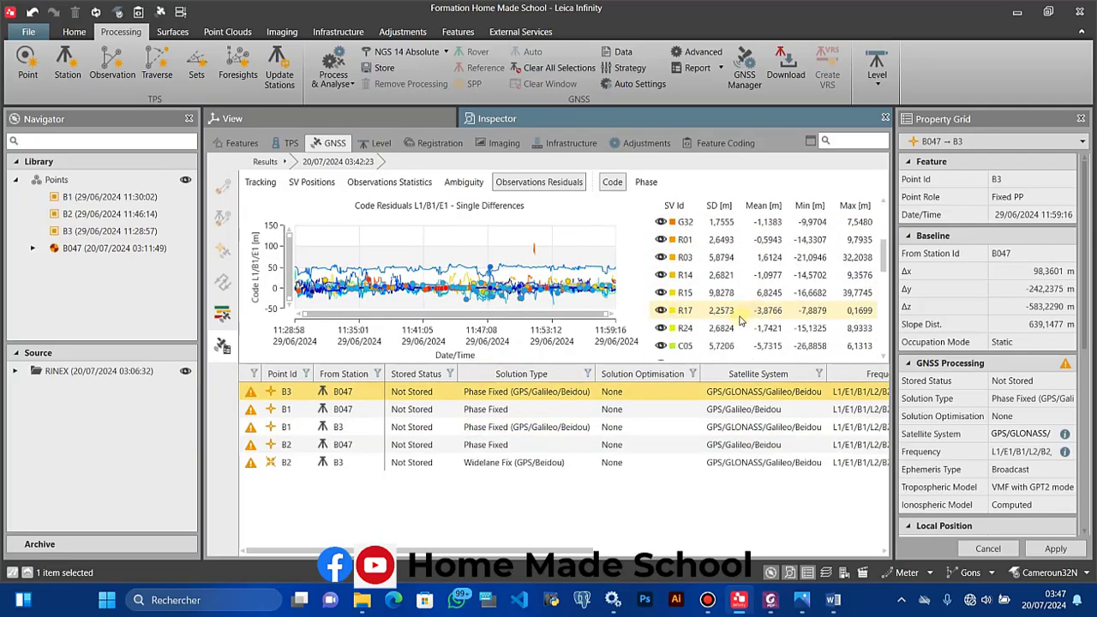
{"action": "scroll", "coordinate": [694, 305], "scroll_direction": "down", "scroll_amount": 3}
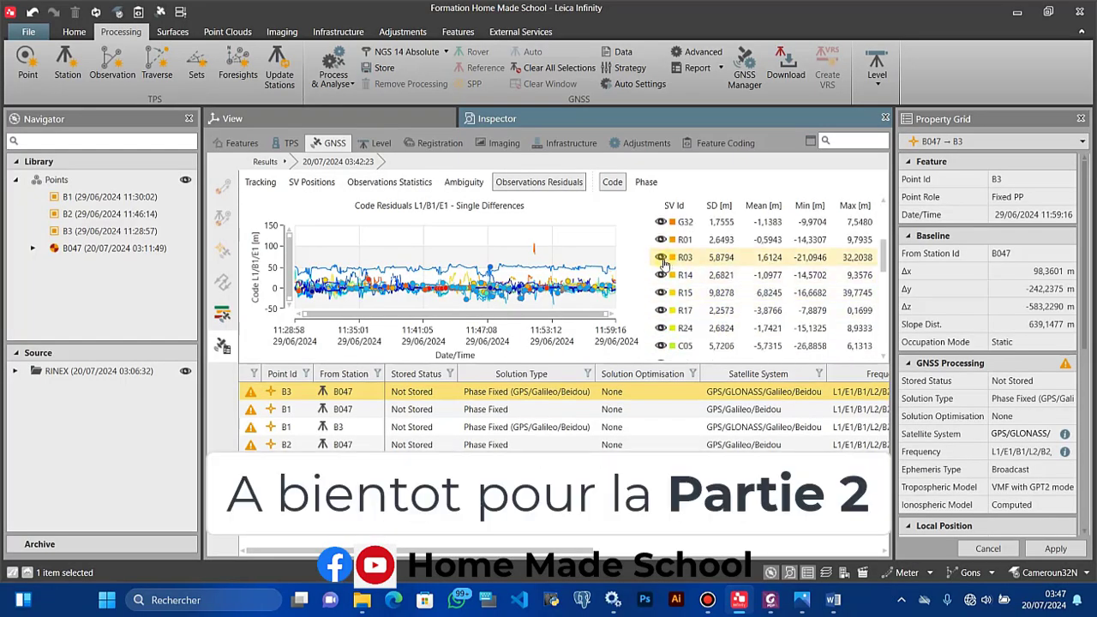
{"action": "scroll", "coordinate": [400, 290], "scroll_direction": "up", "scroll_amount": 3}
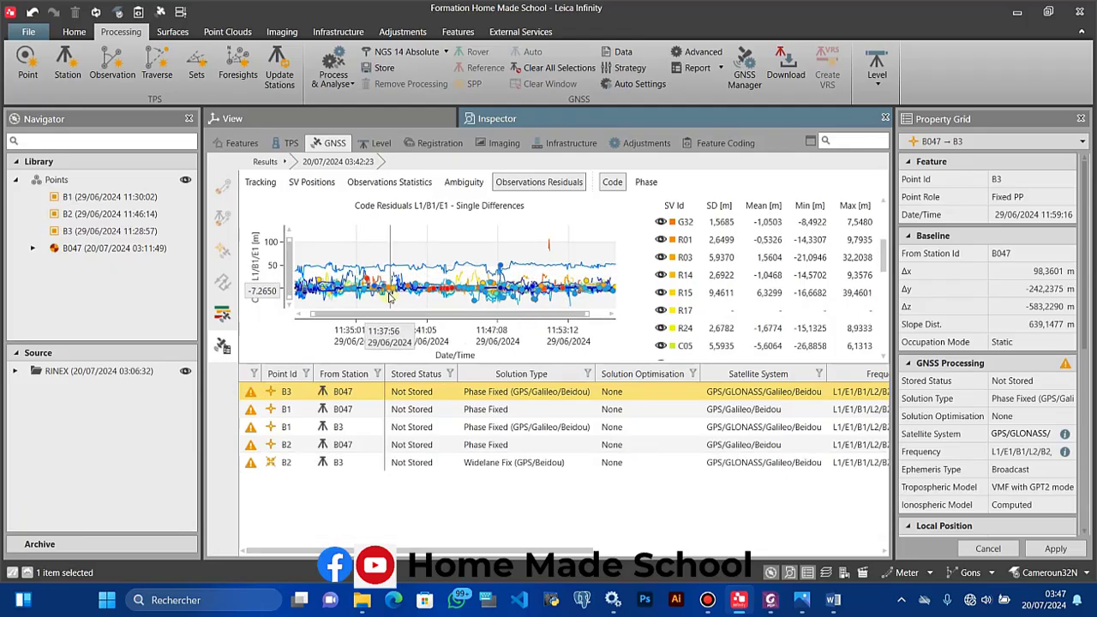
{"action": "scroll", "coordinate": [458, 306], "scroll_direction": "up", "scroll_amount": 3}
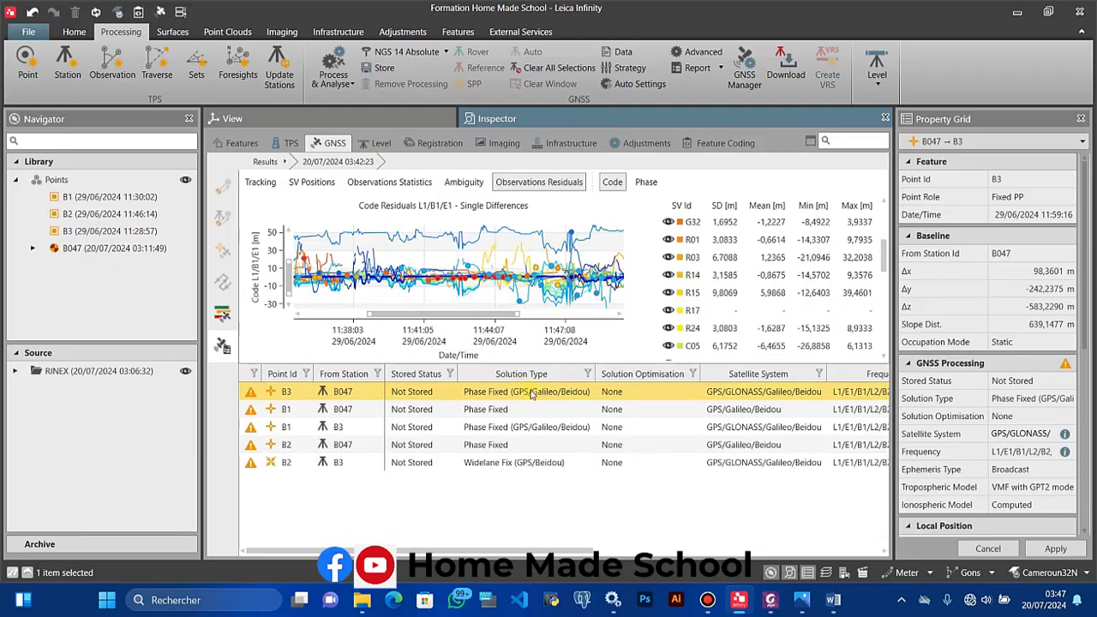